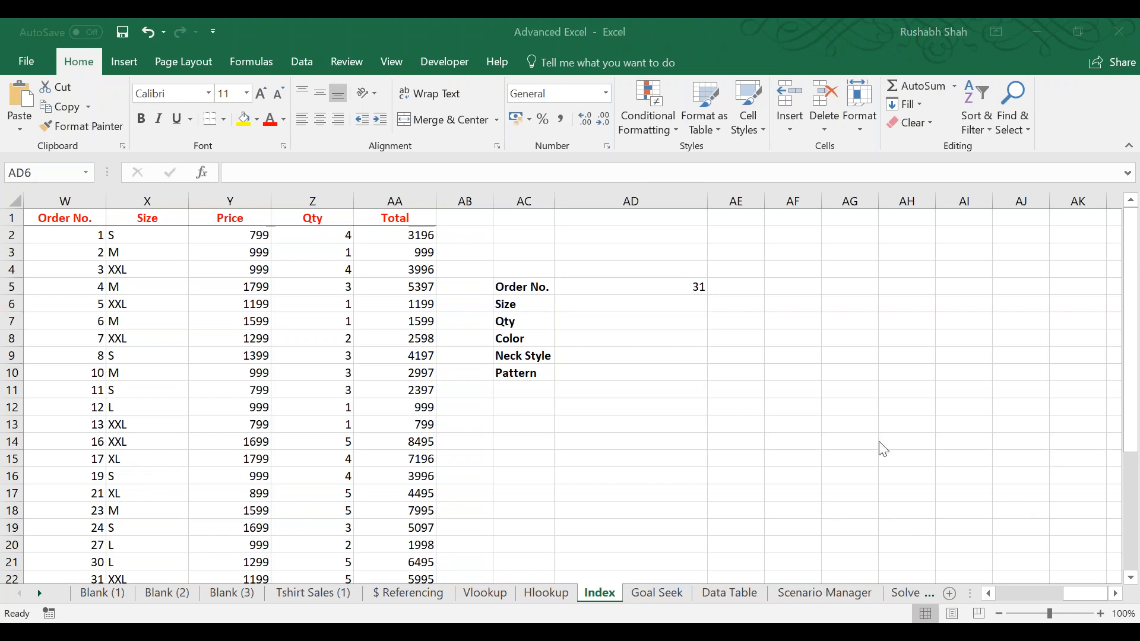
Enter the formula =VLOOKUP(AD5,$W$2:$AA$31,2,0) in cell AD6 to look up the order's size.
left_click(590, 307)
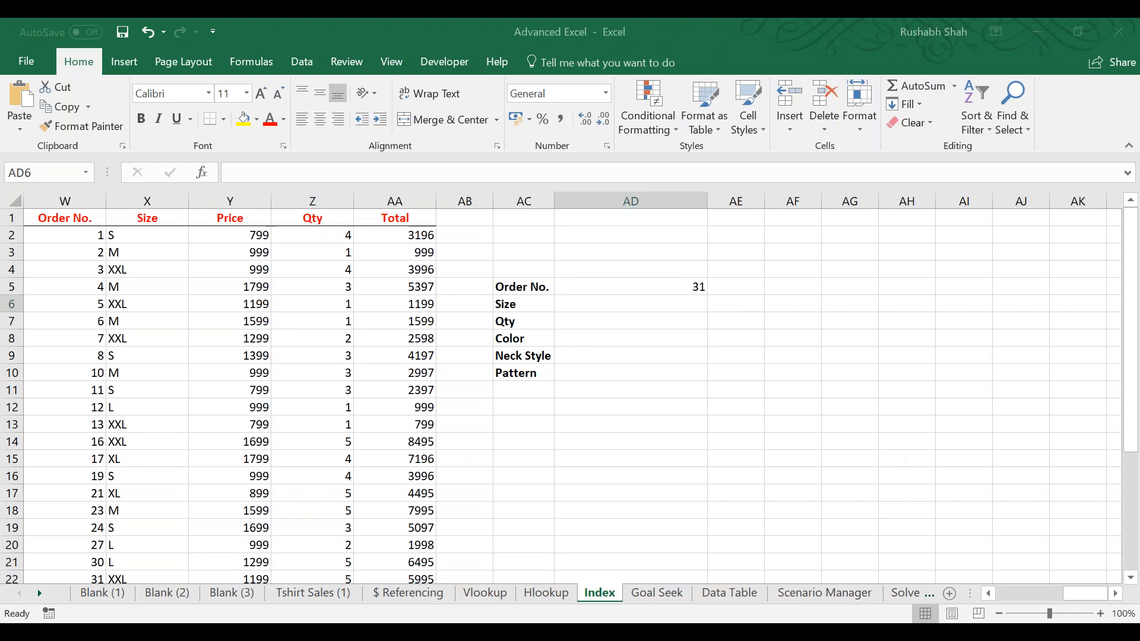
type("2:$AA$31,2,0")
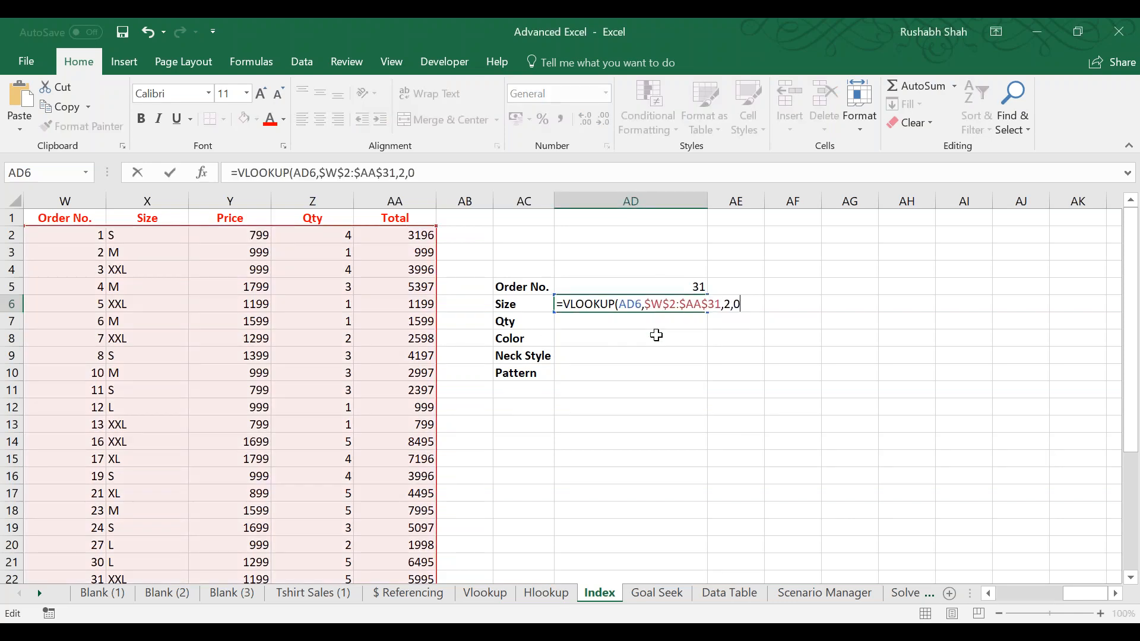
type(")")
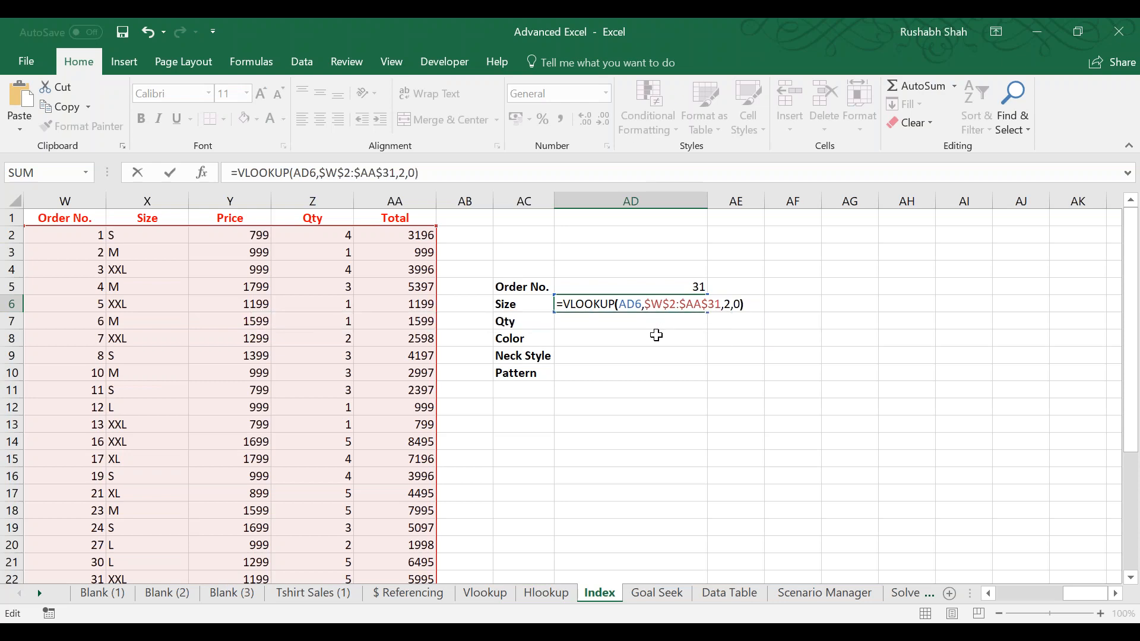
key("Left")
key("Left")
key("Left")
key("Left")
key("Left")
key("Left")
key("Left")
key("Left")
key("Left")
key("Left")
key("Left")
key("Left")
key("Left")
key("Left")
key("Left")
key("Left")
key("Left")
key("Left")
key("Left")
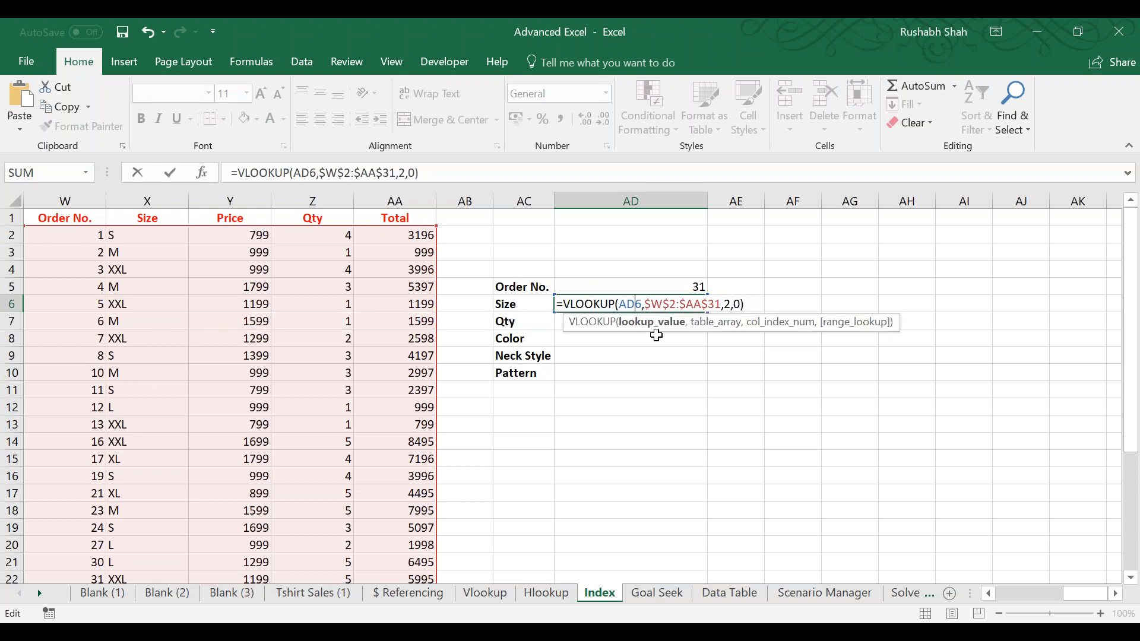
key("BackSpace")
type("5")
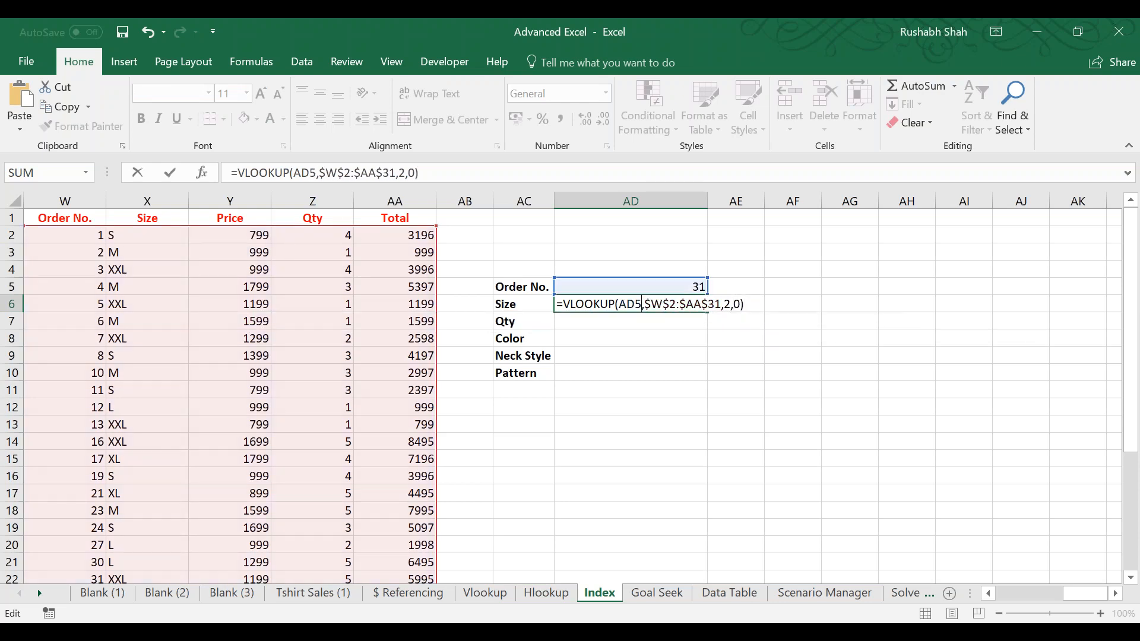
key("ctrl+Return")
key("F2")
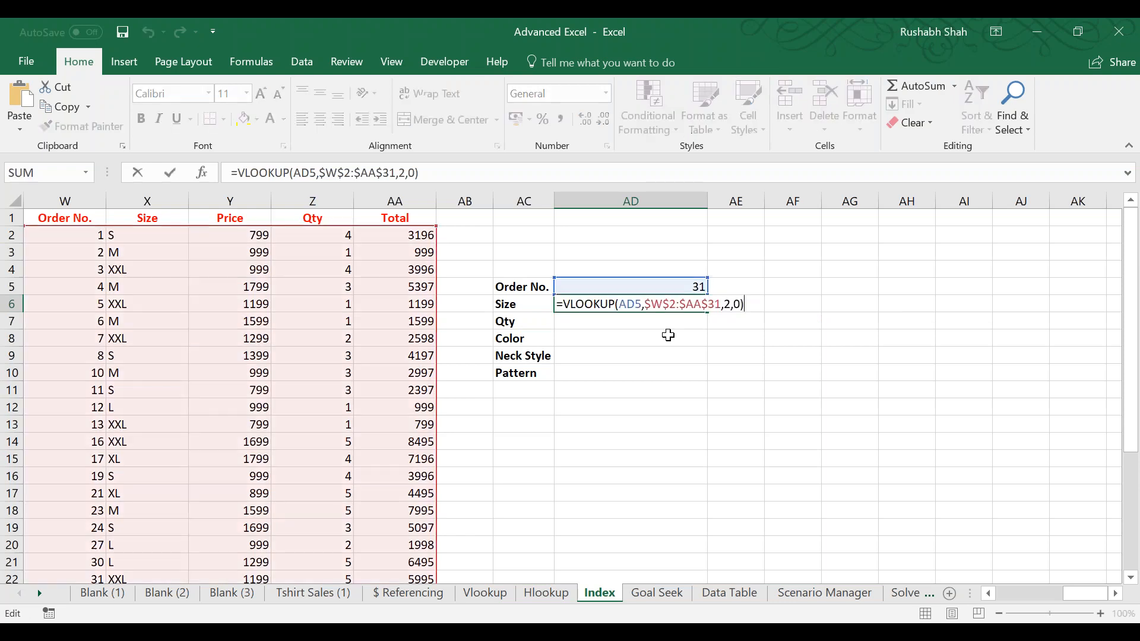
key("Escape")
key("Down")
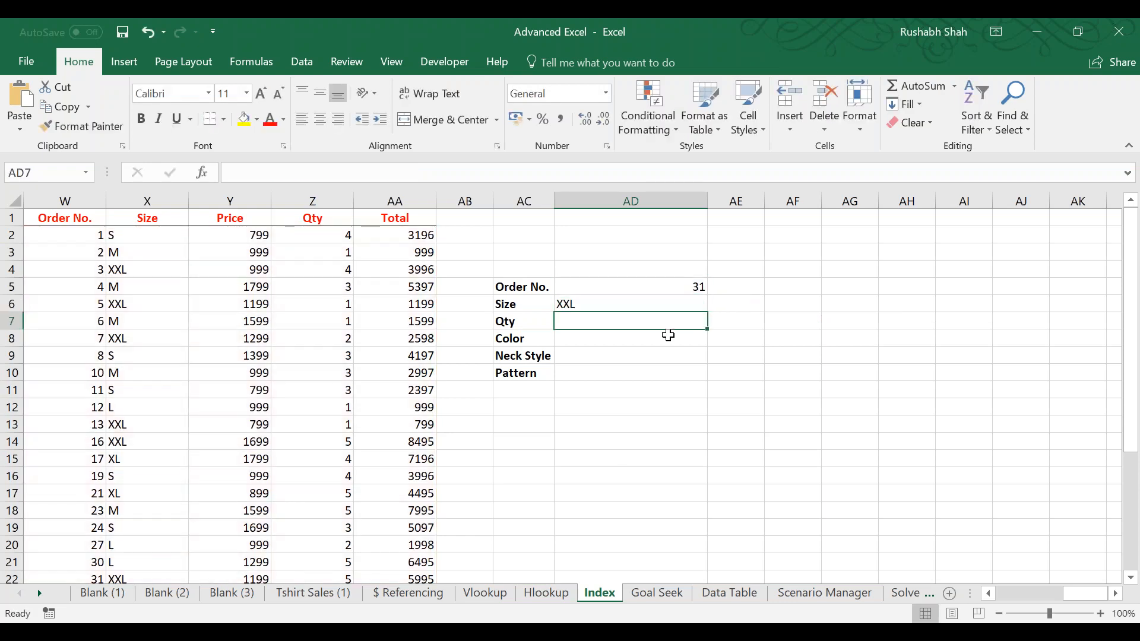
Examine the data columns preceding Order No. in row 8 and return to the Color result cell AD8.
key("Down")
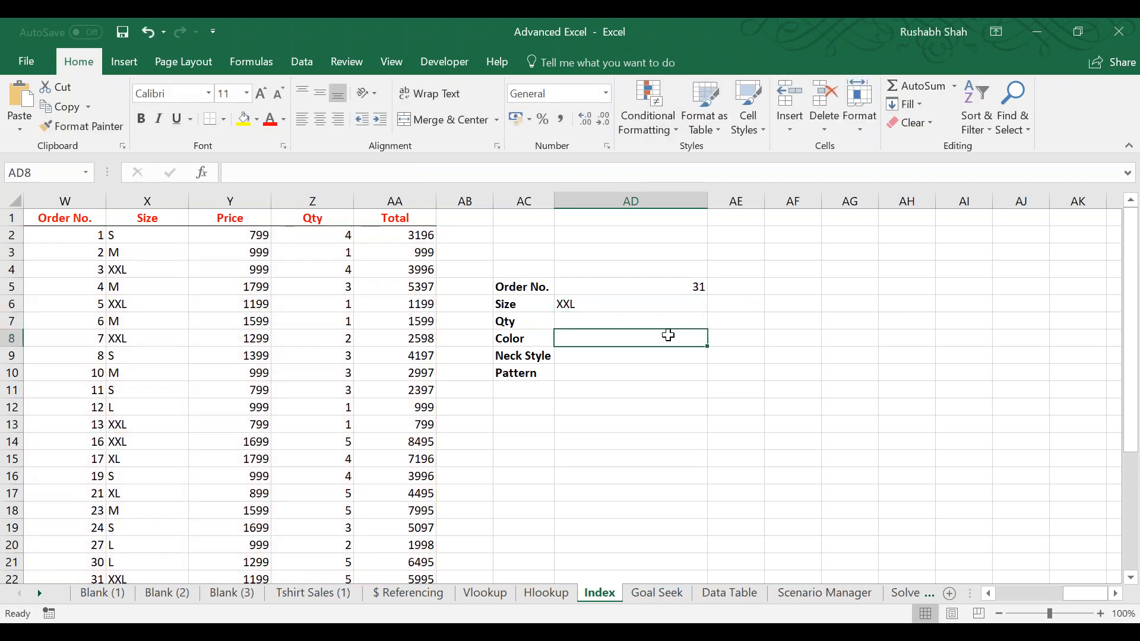
key("Left")
key("Left")
key("Left")
key("Left")
key("Left")
key("Left")
key("Left")
key("Left")
key("Left")
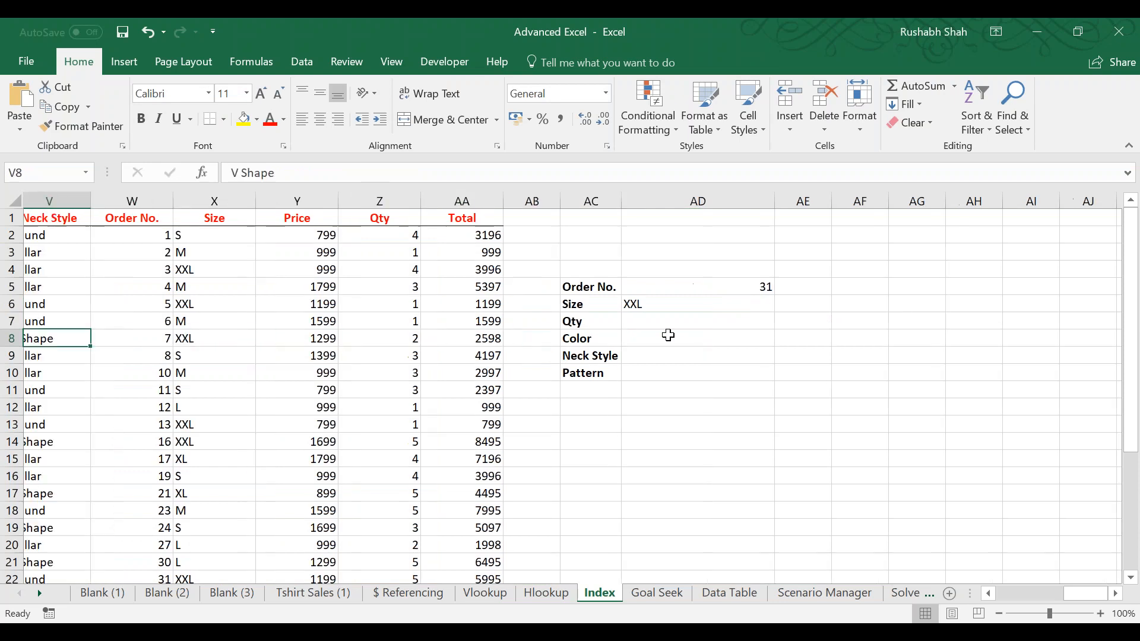
key("Right")
key("Right")
key("Right")
key("Right")
key("Right")
key("Right")
key("Right")
key("Right")
key("Right")
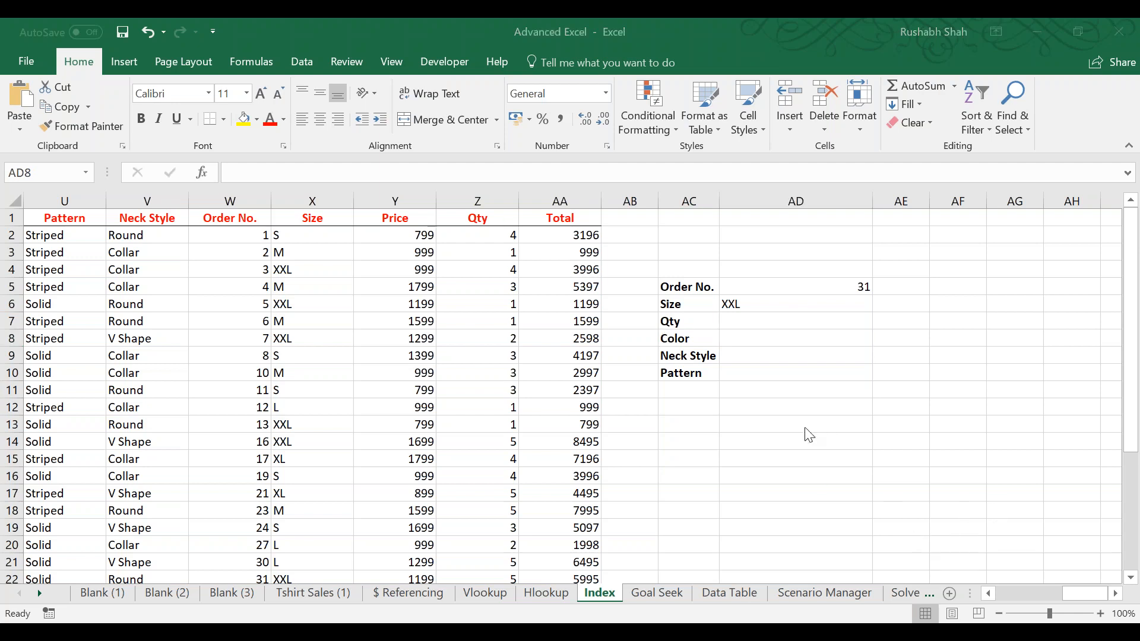
Enter the formula =INDEX(R3:AA33,MATCH(AD5,$W$2:$W$31,0), 3) in cell AD8 to look up the order's color.
left_click(771, 335)
key("F2")
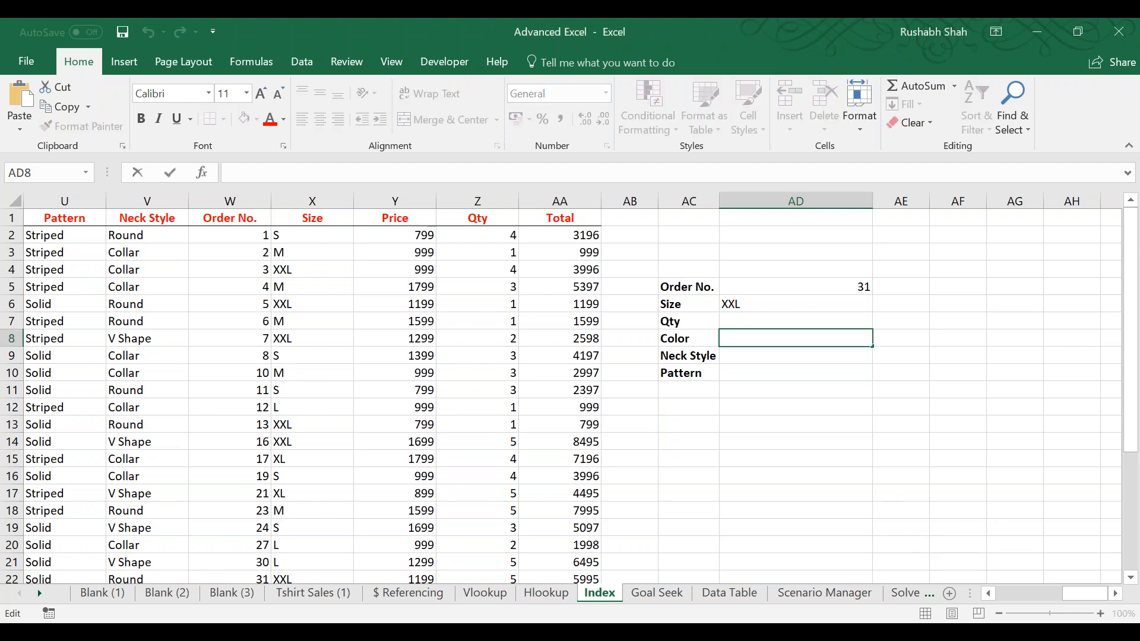
type("=INDEX(R3:AA33,MATCH(AF$6,$W$2:$W$31,0), 3)")
key("Left")
key("Left")
key("Left")
key("Left")
key("Left")
key("Left")
key("Left")
key("Left")
key("Left")
key("Left")
key("Left")
key("Left")
key("Left")
key("Left")
key("Left")
key("Left")
key("Left")
key("Left")
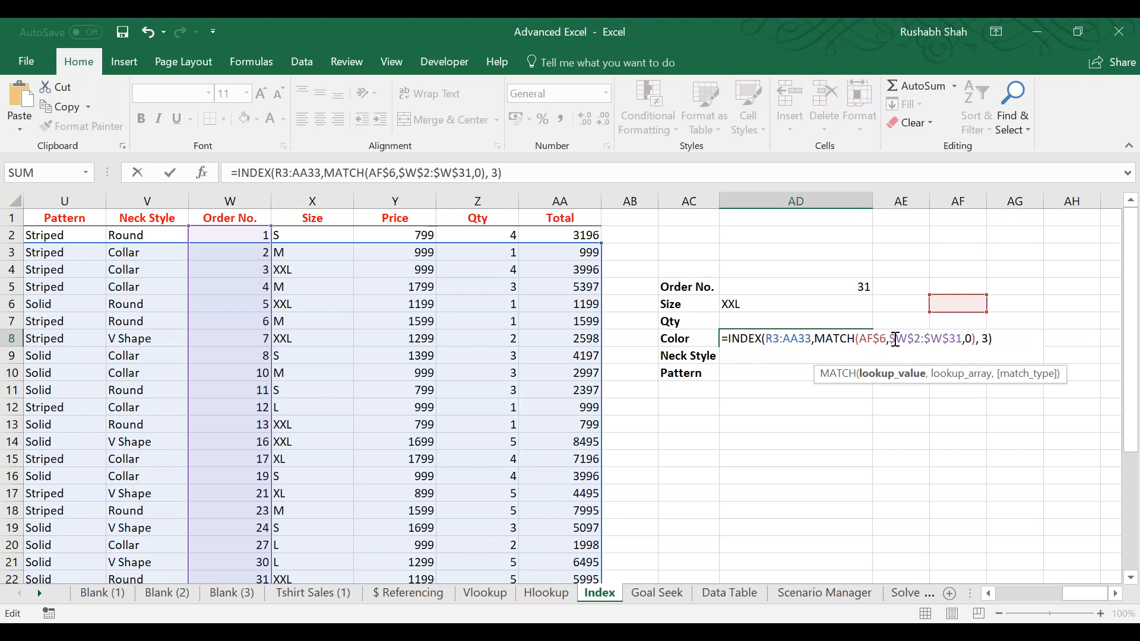
key("BackSpace")
key("BackSpace")
key("BackSpace")
type("d5")
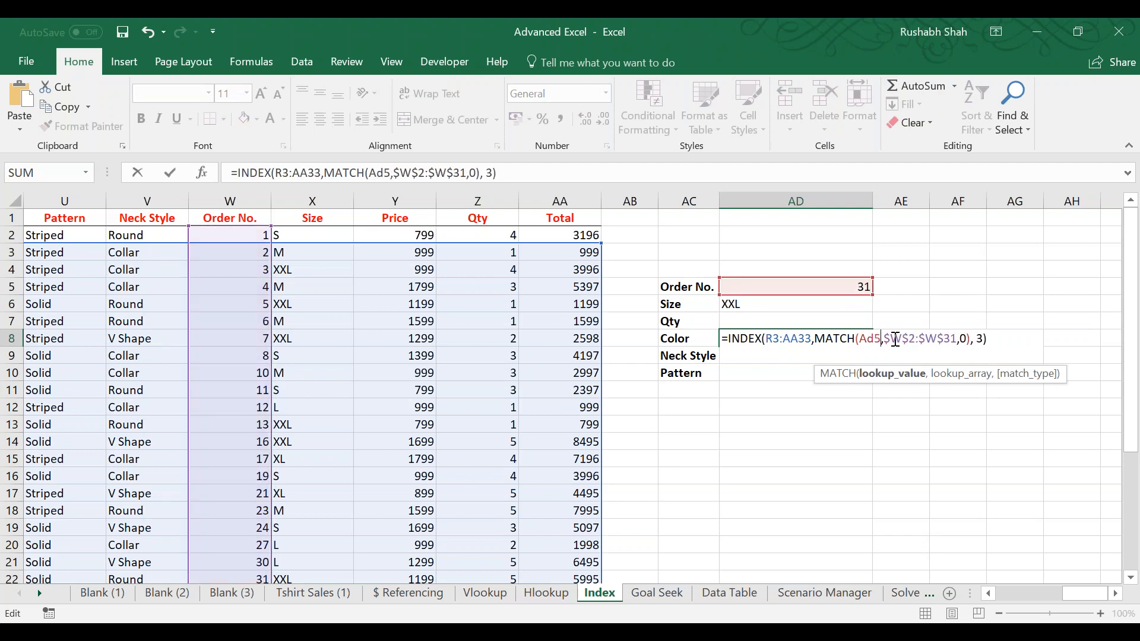
key("Return")
key("Up")
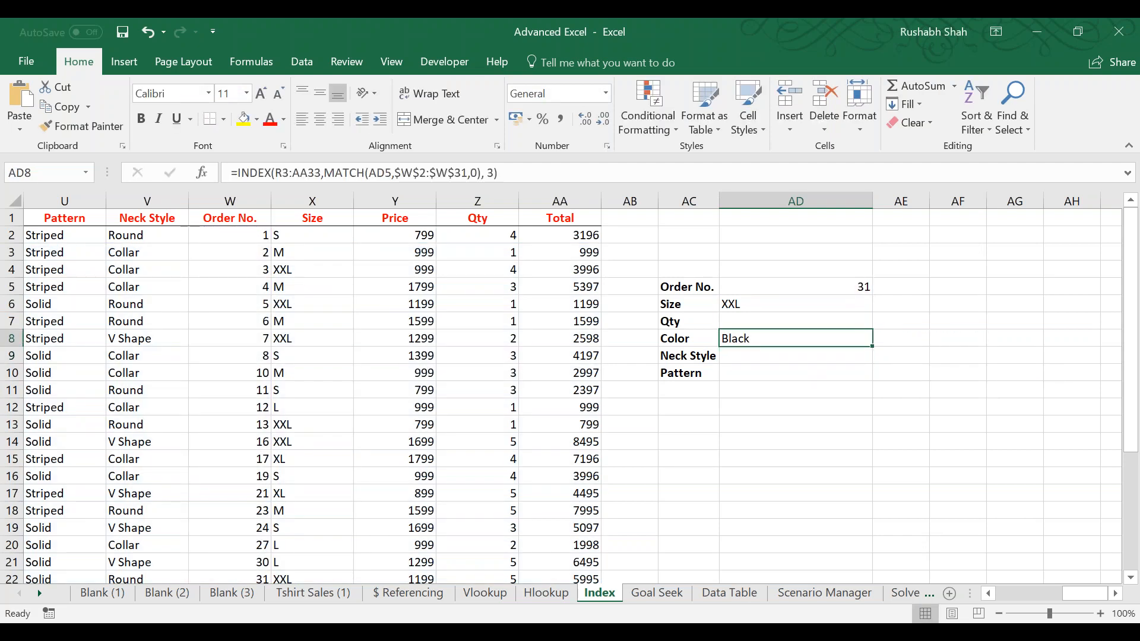
Change the Color formula so the INDEX array starts at R1 and the MATCH lookup array starts at $W$1.
key("F2")
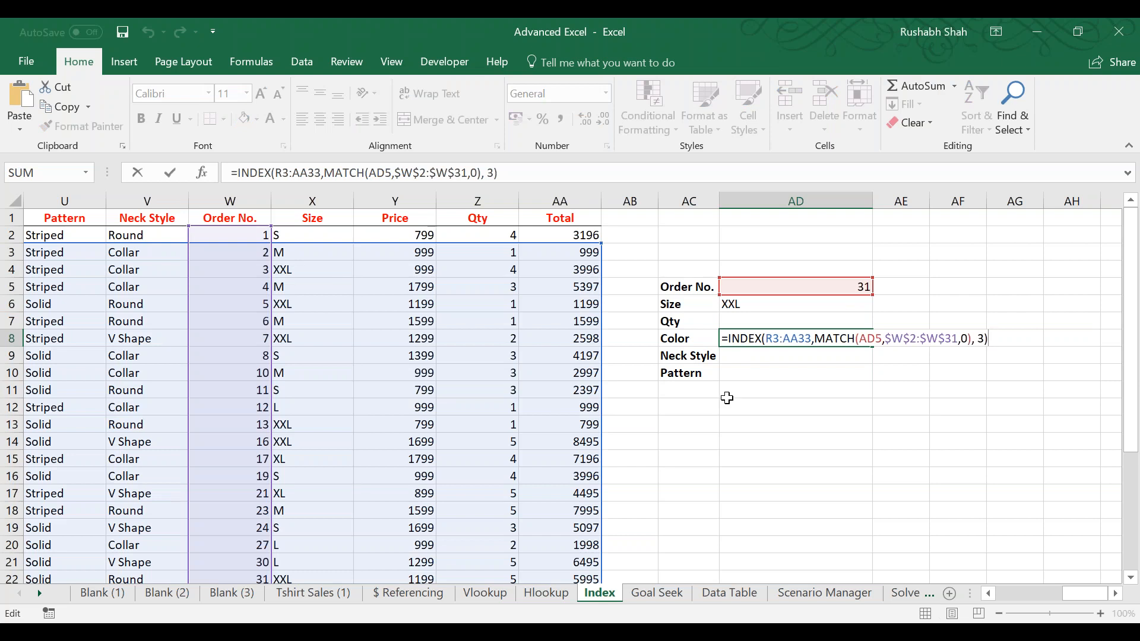
key("Left")
key("Left")
key("Left")
key("Left")
key("Left")
key("Left")
key("Left")
key("Left")
key("Left")
key("Left")
key("Left")
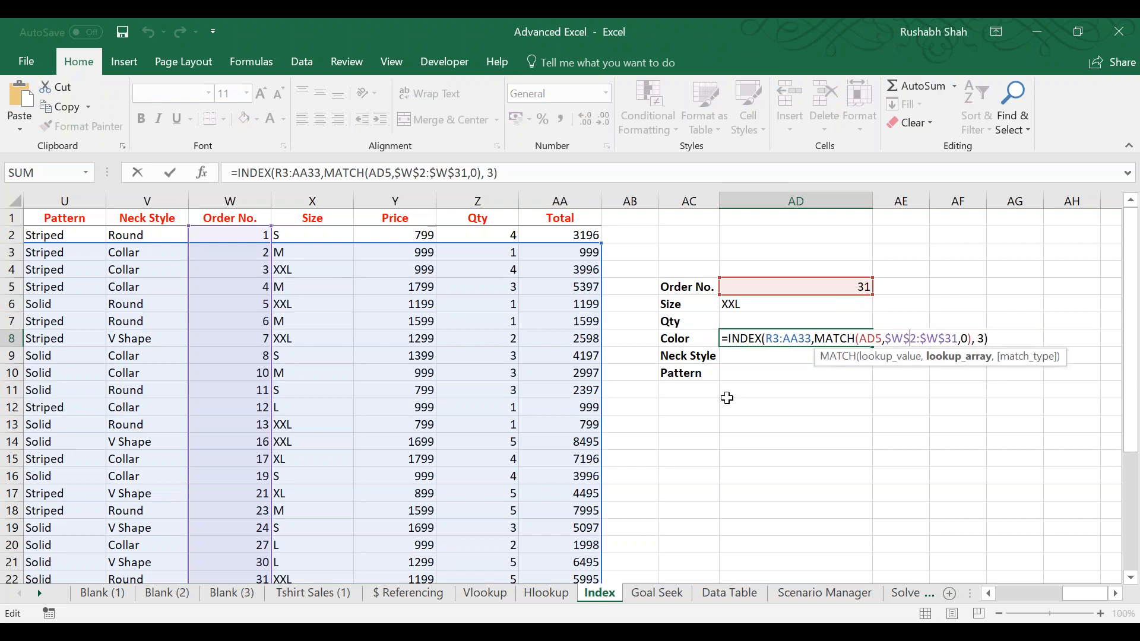
key("Left")
key("Left")
key("Left")
key("Left")
key("Left")
key("Left")
key("Left")
key("Left")
key("Left")
key("Left")
key("Left")
key("Left")
key("Left")
key("Left")
key("Left")
key("Left")
key("Left")
key("Left")
key("Left")
key("Left")
key("Delete")
type("1")
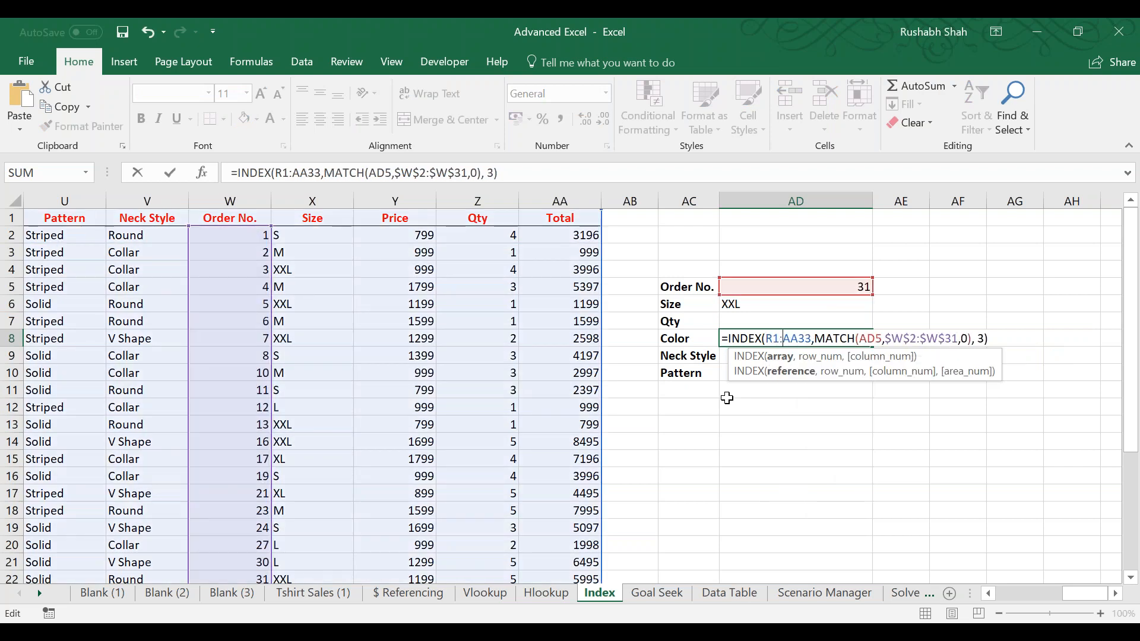
key("Right")
key("Right")
key("Right")
key("Right")
key("Right")
key("Right")
key("Right")
key("Right")
key("Right")
key("Right")
key("Right")
key("Right")
key("Right")
key("Right")
key("Right")
key("Right")
key("Right")
key("Right")
key("Right")
key("BackSpace")
type("1")
key("Return")
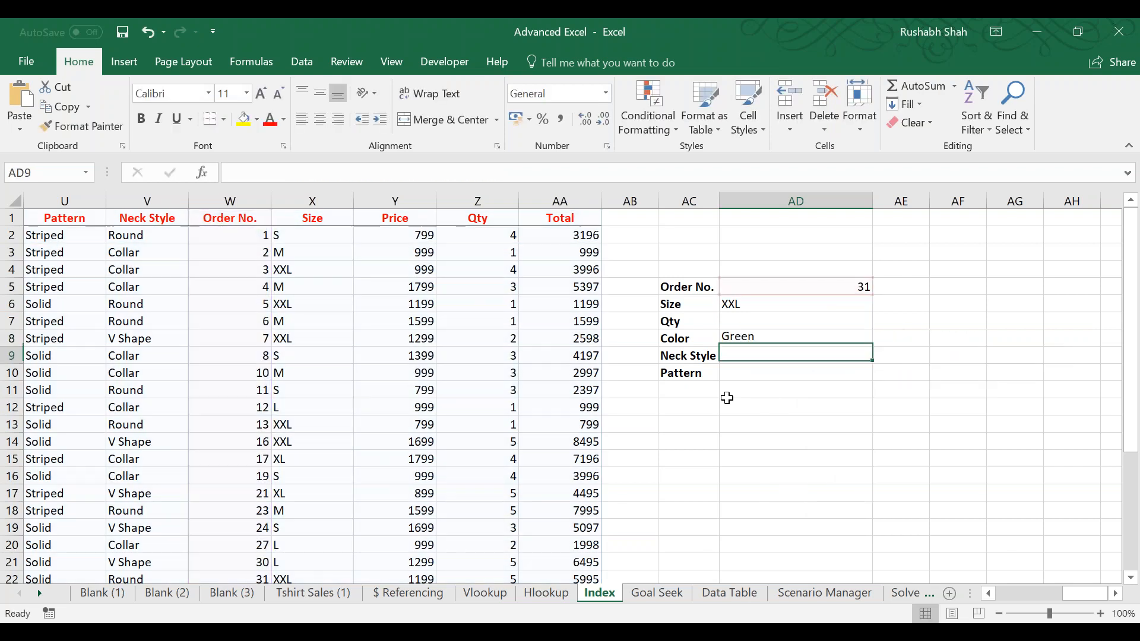
Review the formula in AD8 and undo its last range change.
key("Up")
key("F2")
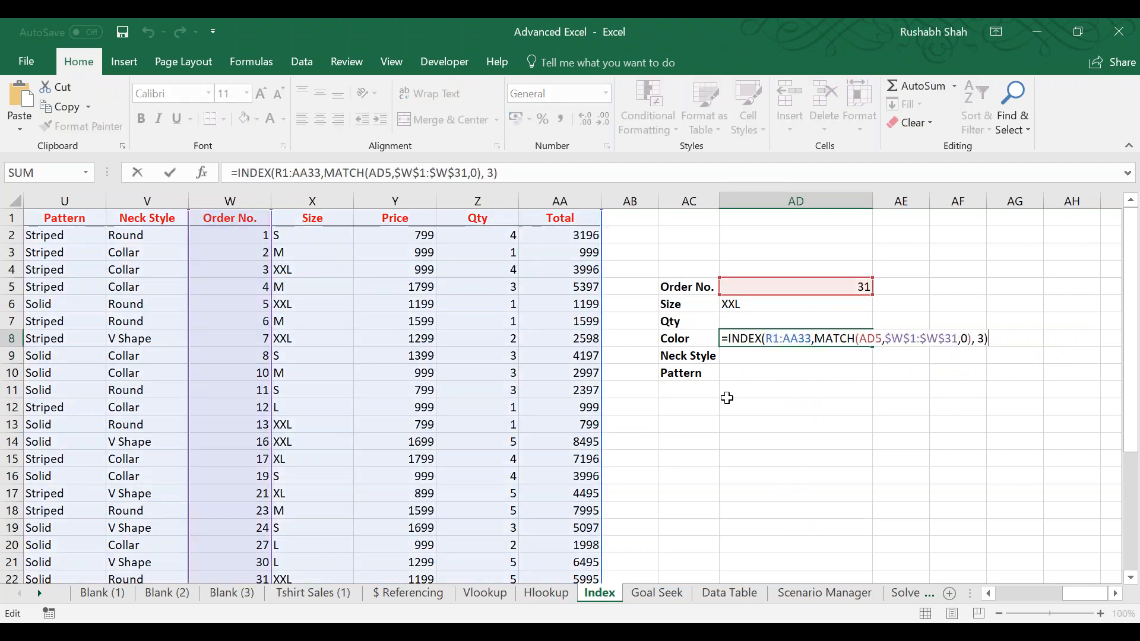
key("Escape")
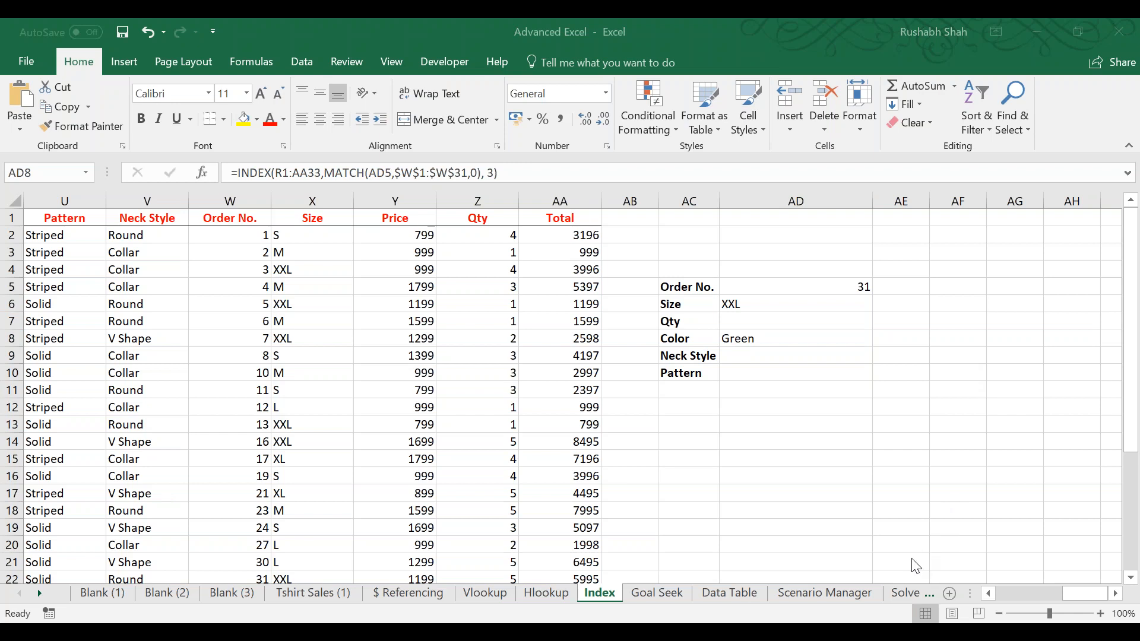
key("ctrl+z")
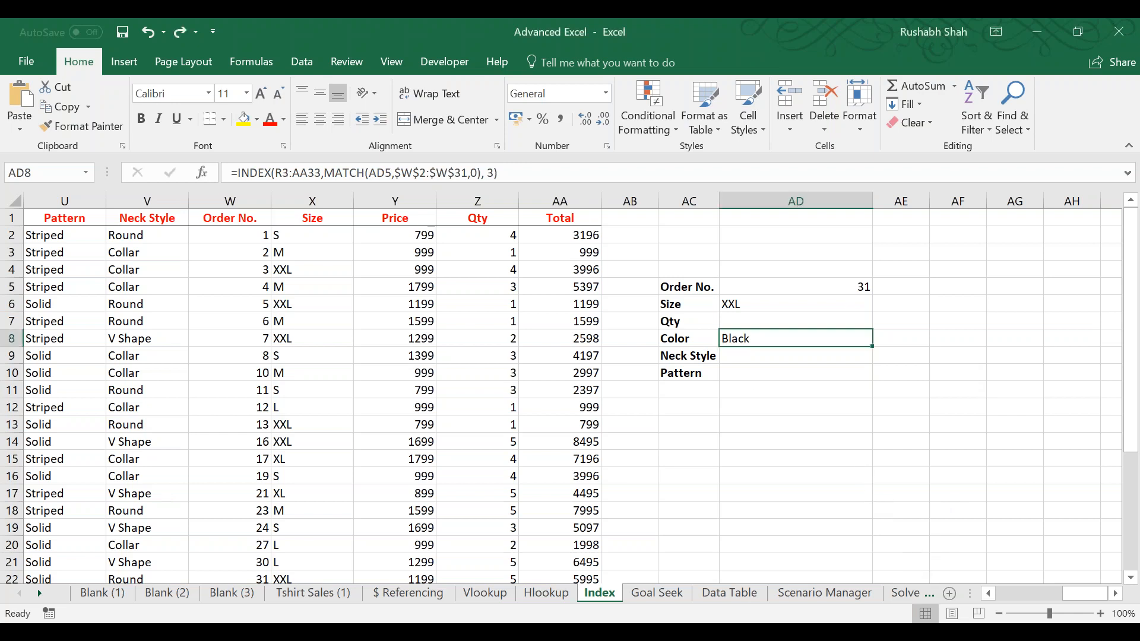
Examine the INDEX array and the MATCH lookup array in the Color formula in AD8.
key("F2")
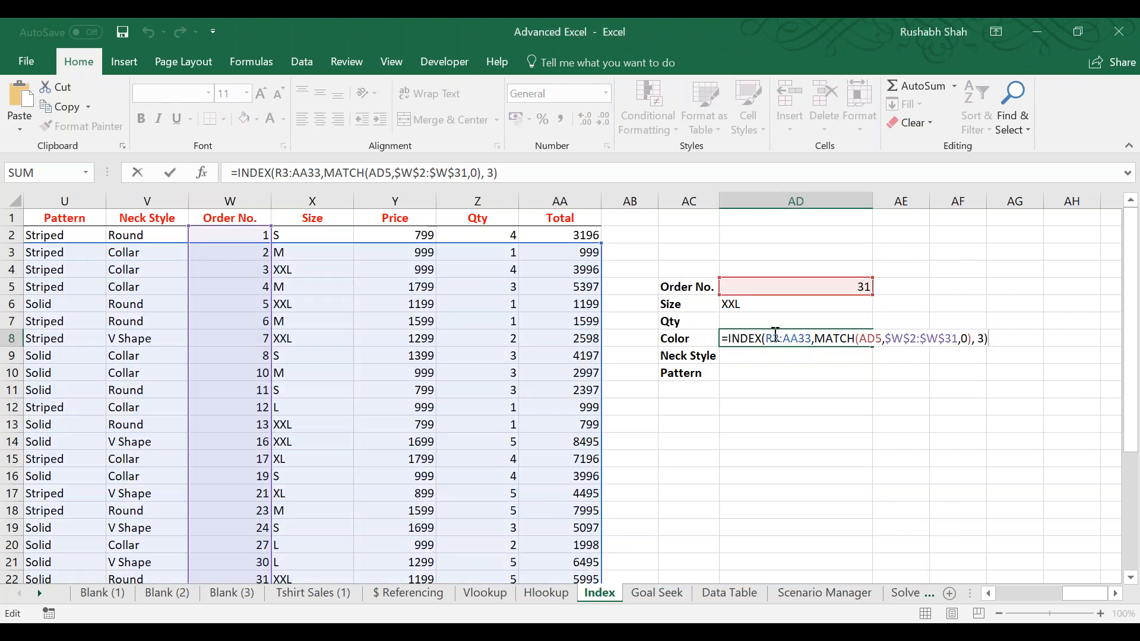
left_click_drag(773, 336, 811, 338)
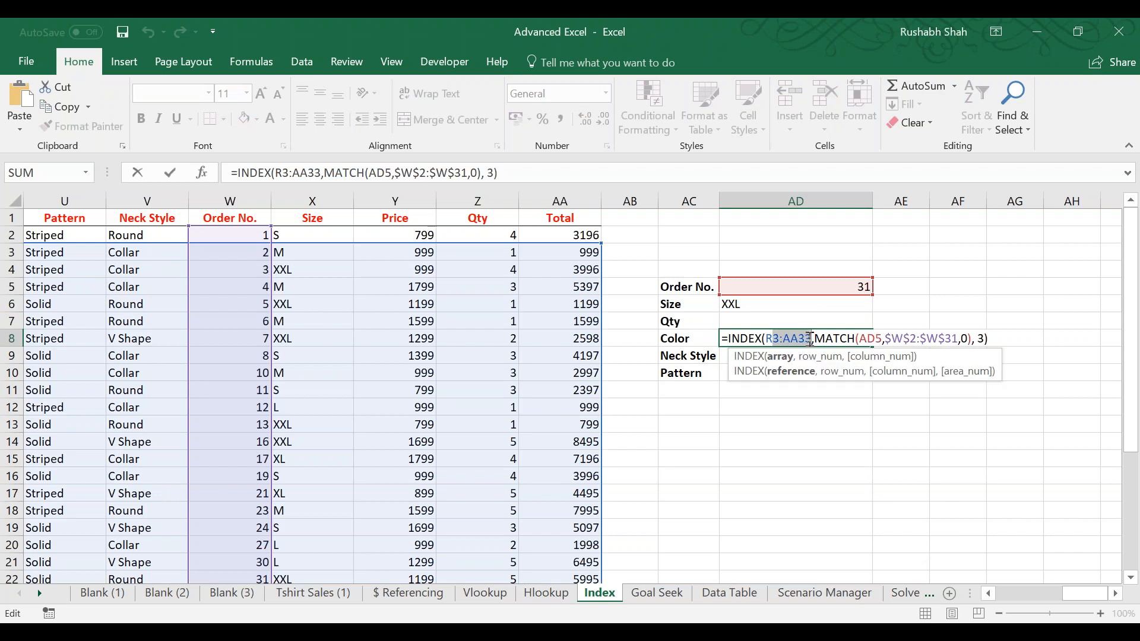
left_click(810, 338)
left_click_drag(906, 337, 957, 337)
left_click(957, 337)
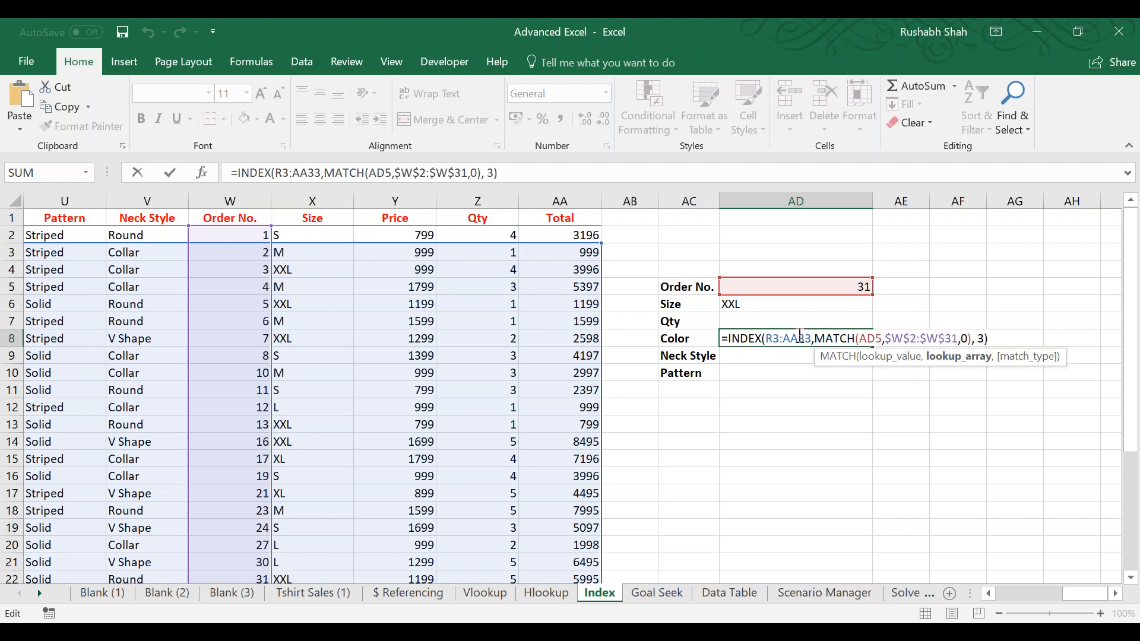
left_click_drag(766, 338, 813, 338)
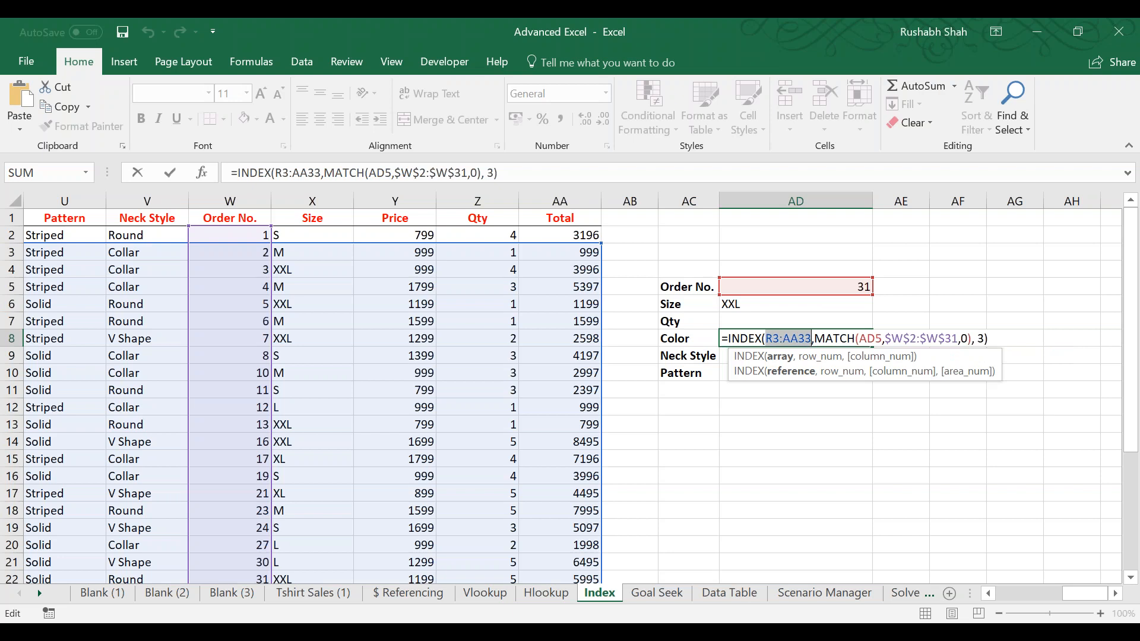
left_click_drag(884, 339, 957, 338)
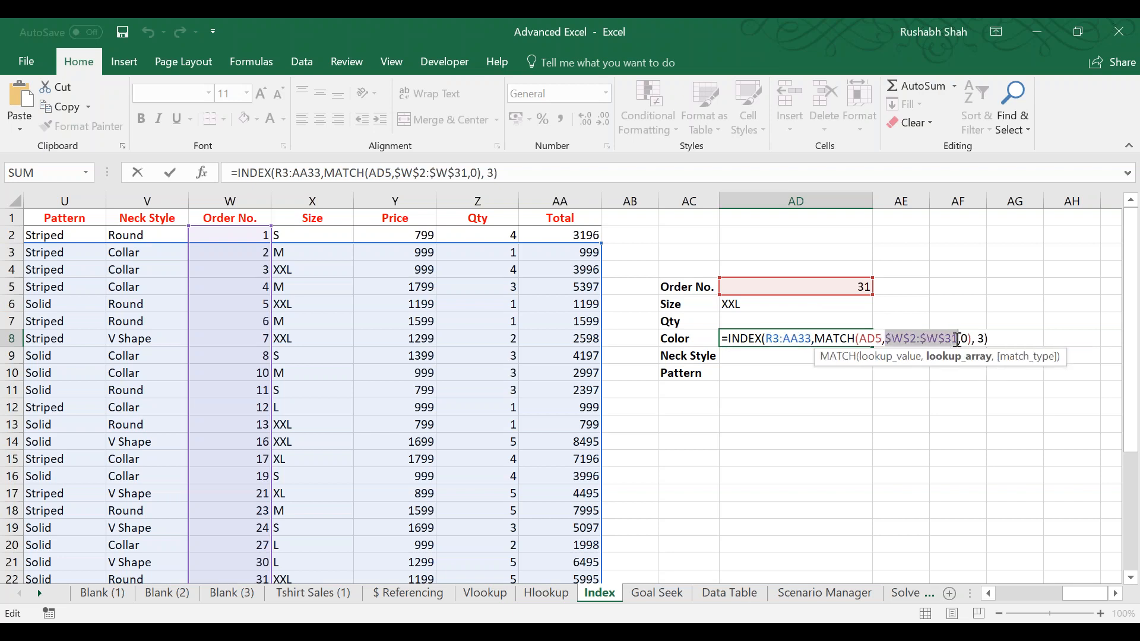
left_click(774, 338)
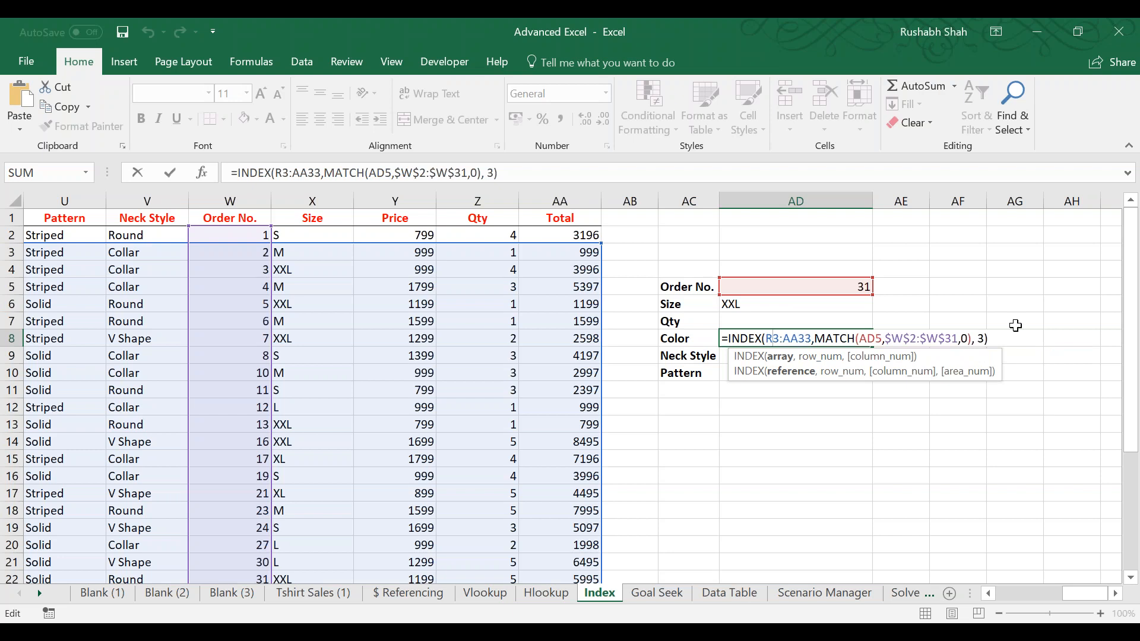
left_click(920, 338)
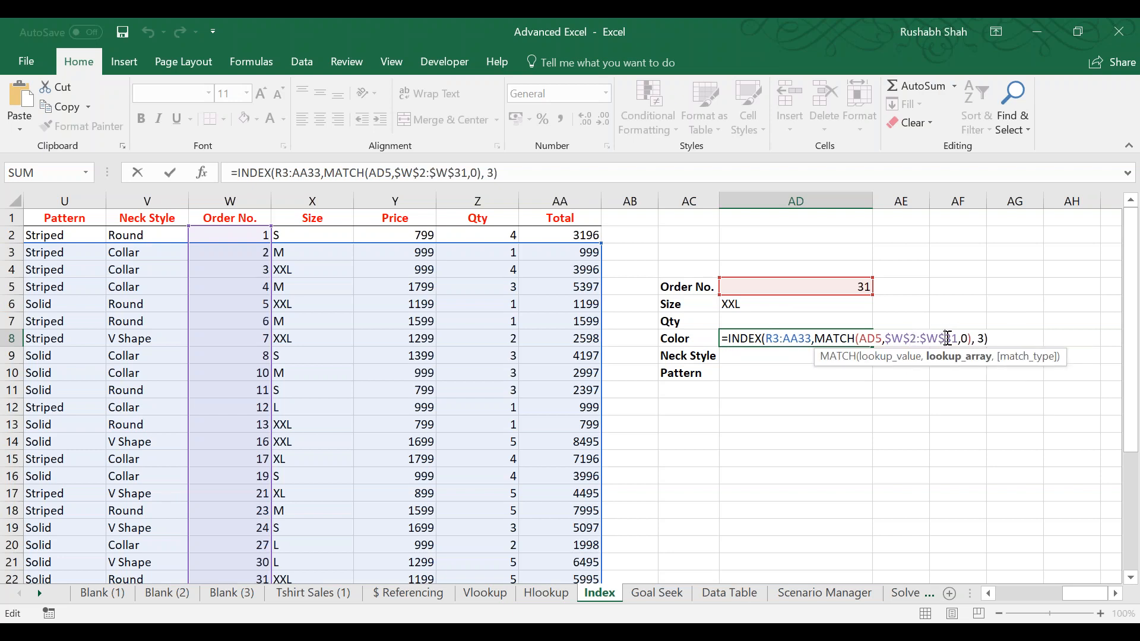
Set the INDEX array to R1:AA33 and the MATCH lookup array to $W$1:$W$31 in the Color formula in AD8.
left_click(778, 338)
key("BackSpace")
type("1")
key("Right")
key("Right")
key("Right")
key("Right")
key("Right")
key("Right")
key("Right")
key("Right")
key("Right")
key("Right")
key("Right")
key("Right")
key("Right")
key("Right")
key("Right")
key("BackSpace")
type("1")
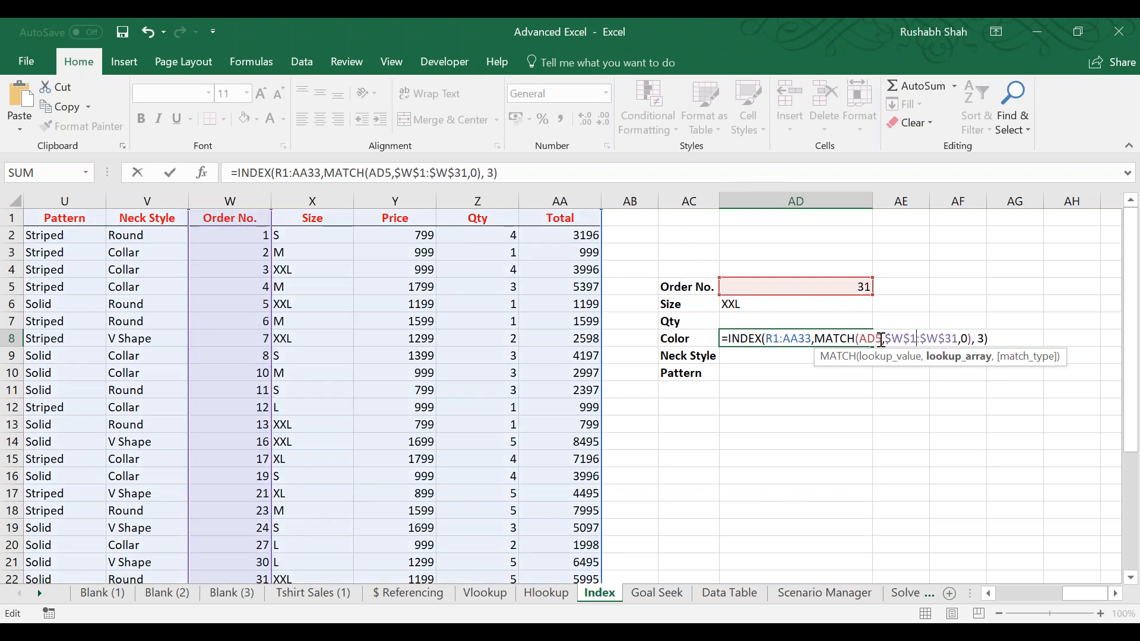
key("Return")
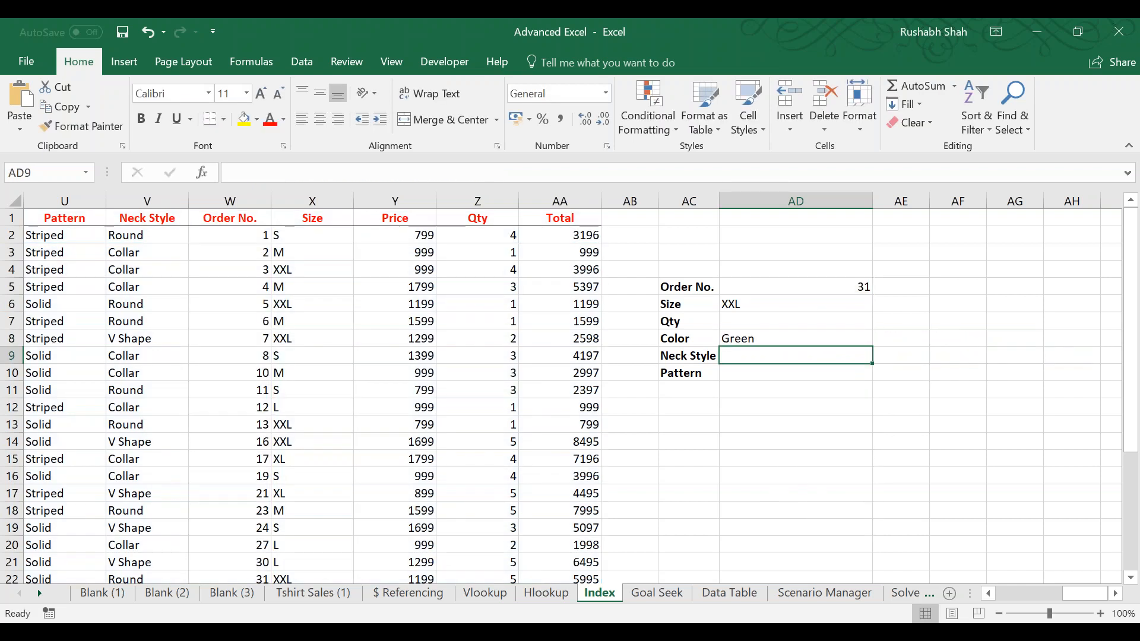
Extend the MATCH lookup array in the Color formula to $W$1:$W$33.
key("Up")
key("F2")
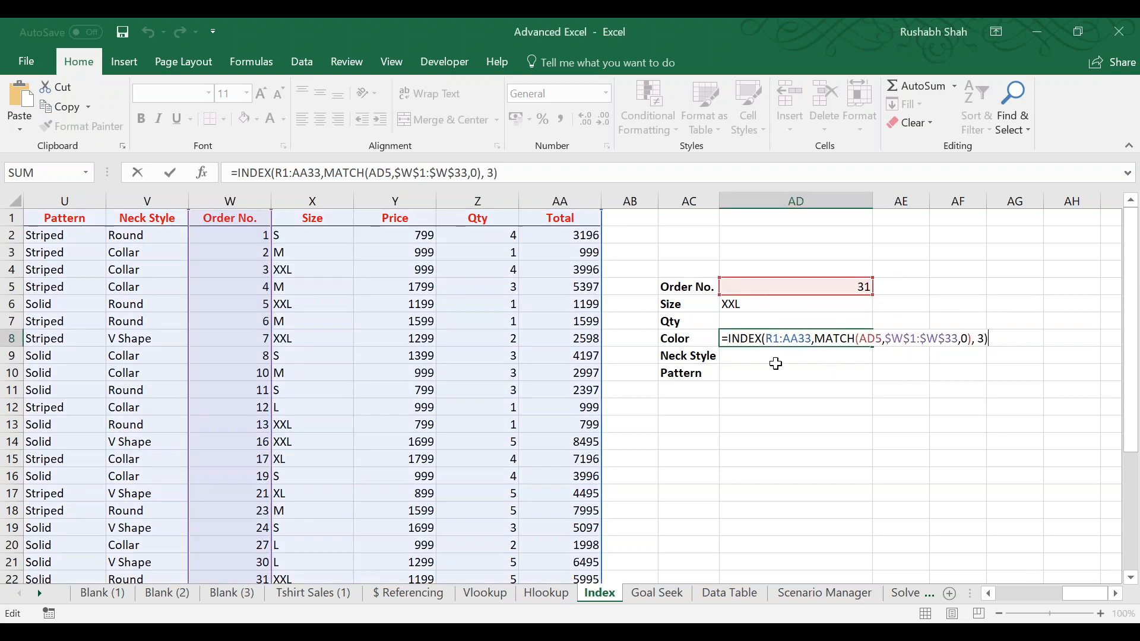
key("Return")
Enter an INDEX-MATCH-MATCH formula over $R$1:$AA$31 in Neck Style cell AD9, with $AD$5 as the row lookup value.
key("F2")
type("=INDEX($R$1:$AA$31,MATCH($AE$8,$W$1:$W$31,0),MATCH($T$1,$R$1:$AA$1,0))")
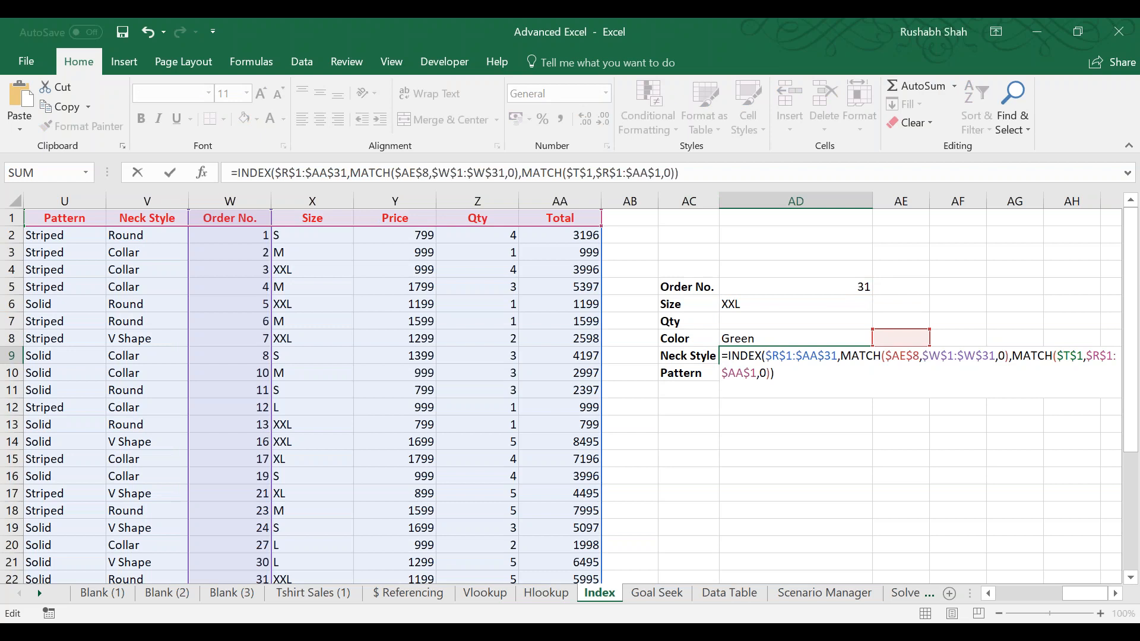
left_click(771, 355)
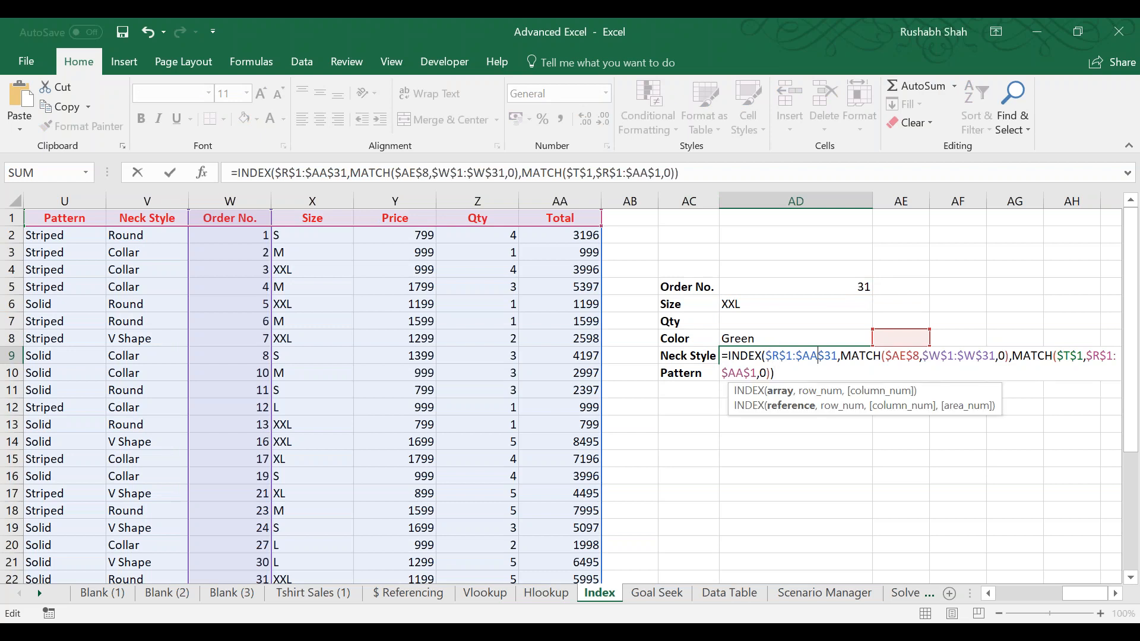
left_click(901, 356)
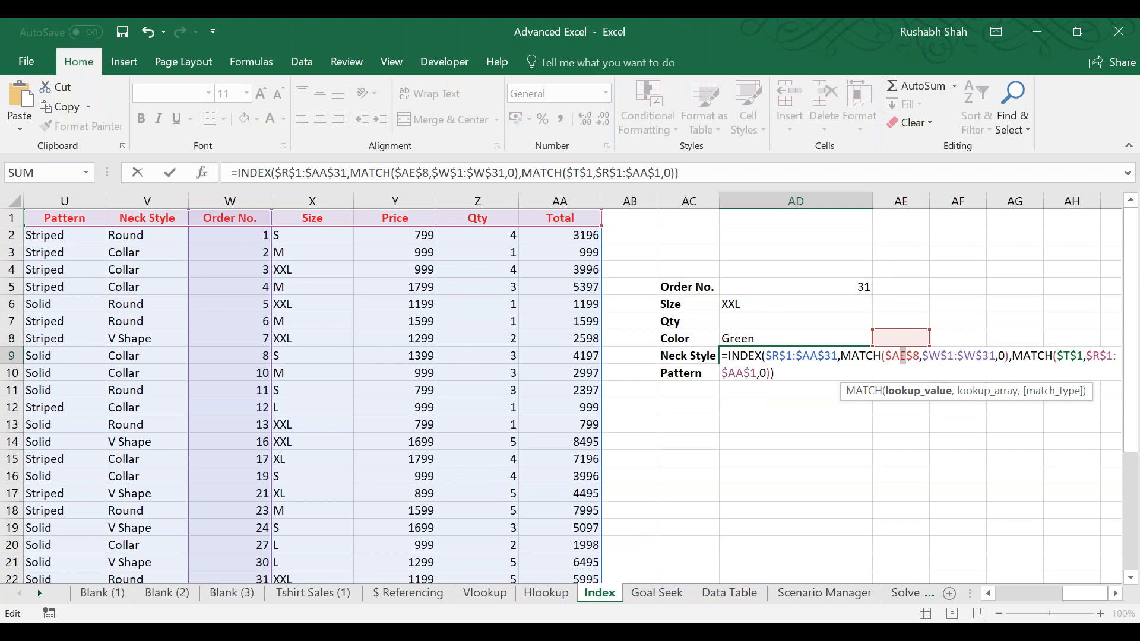
type("d")
key("BackSpace")
type("5")
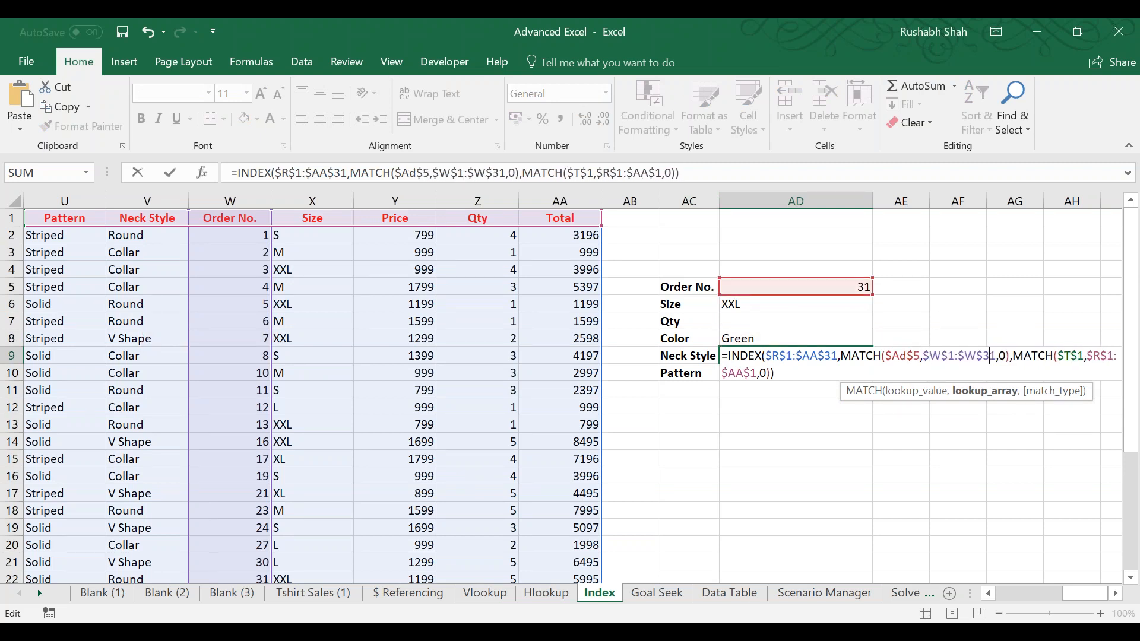
key("Right")
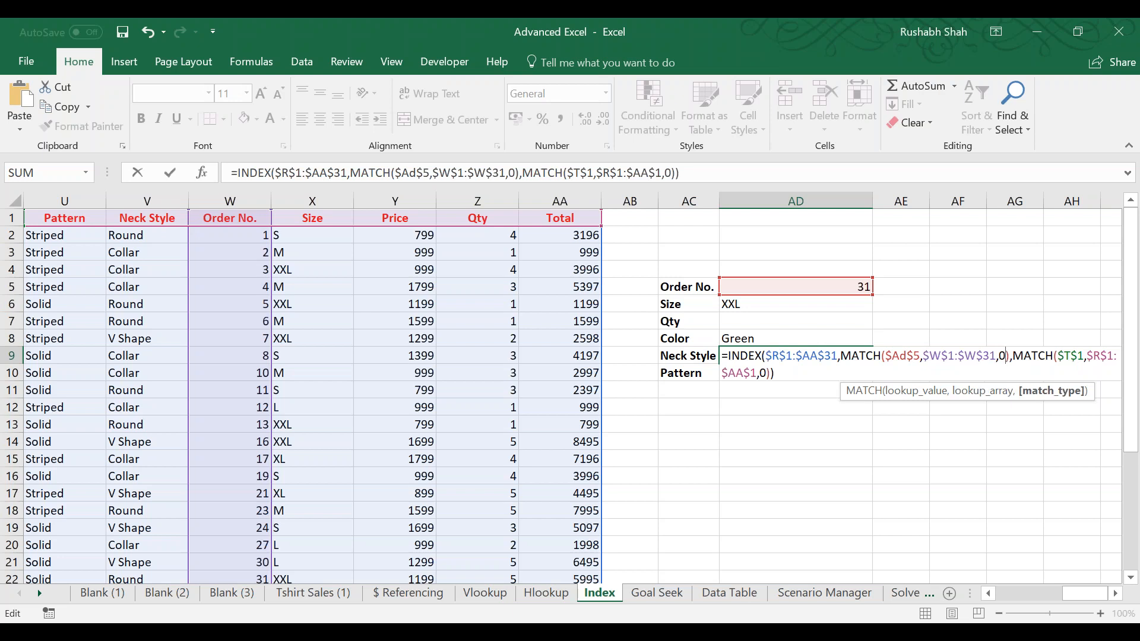
Set the column MATCH lookup value in the Neck Style formula to $V$1.
left_click(1062, 355)
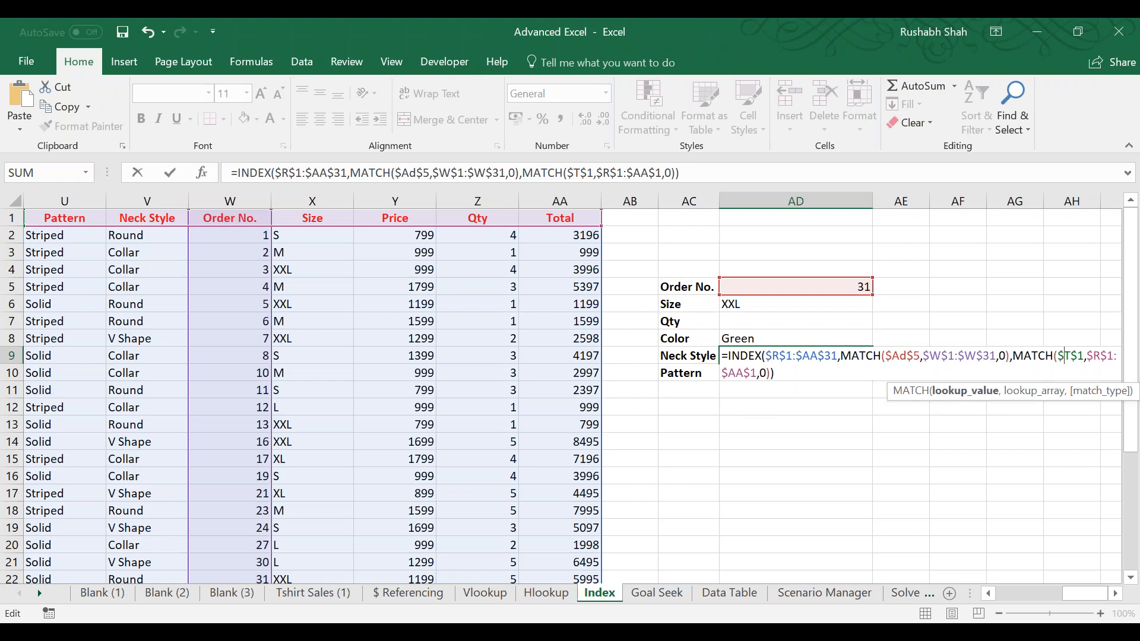
key("shift+Right")
type("V")
key("Right")
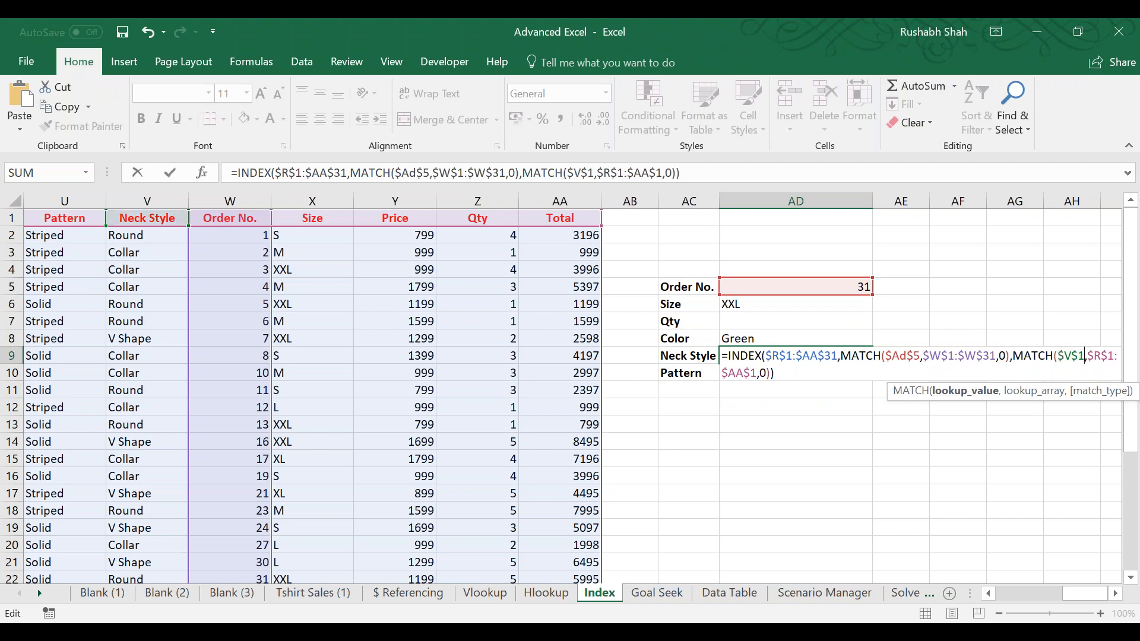
left_click(1093, 356)
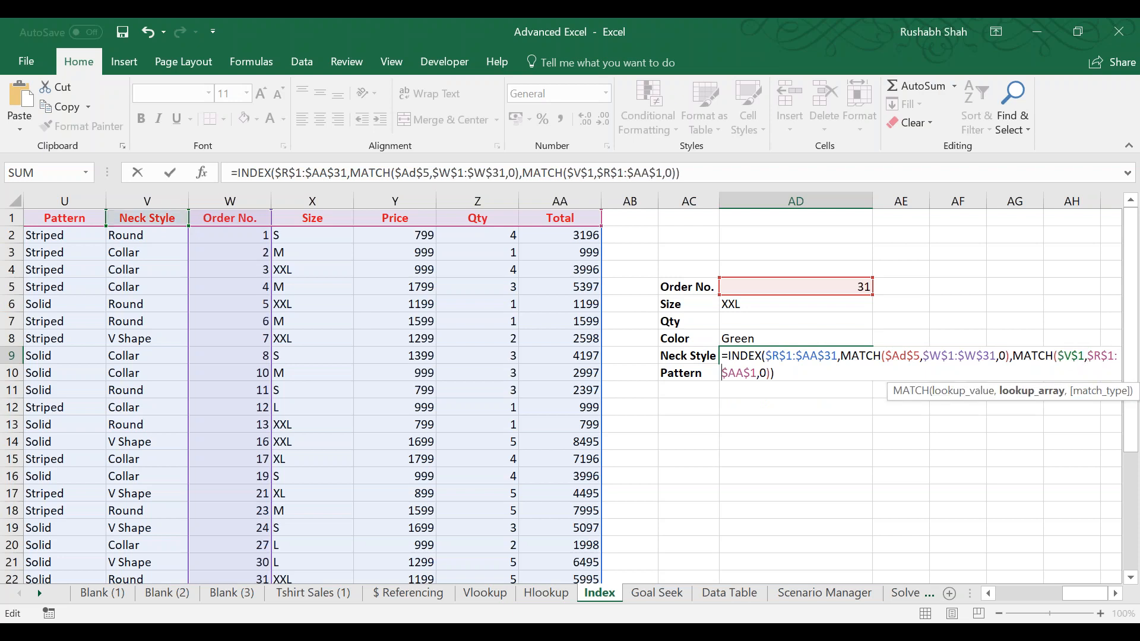
key("Return")
Review the Neck Style formula in AD9, save the workbook and go to the Pattern result cell AD10.
left_click(741, 353)
key("F2")
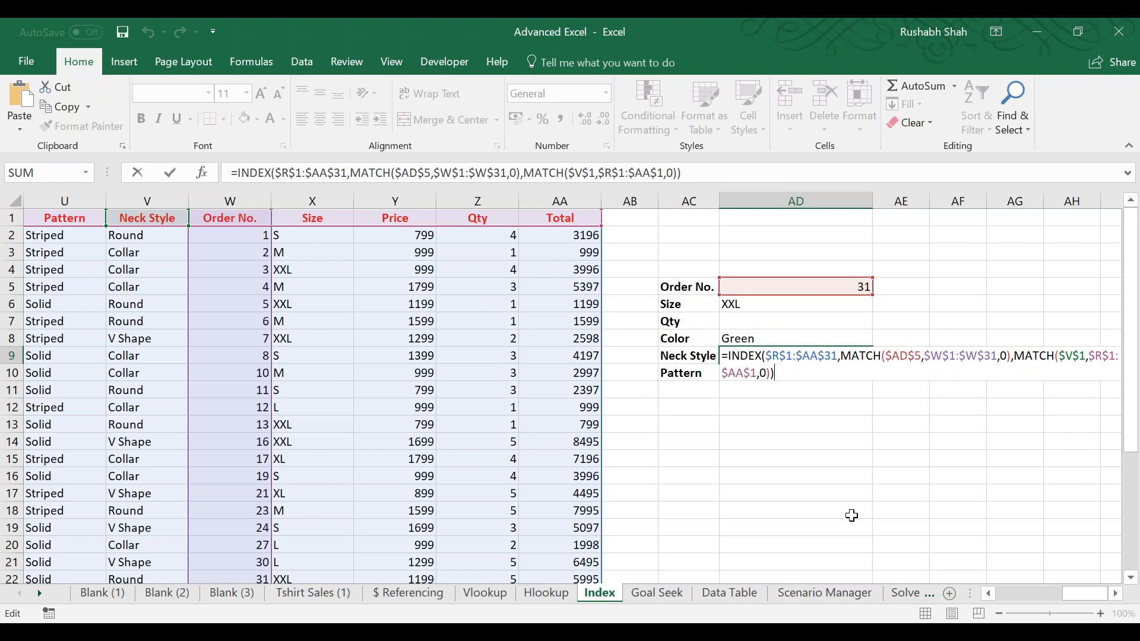
key("Return")
key("Down")
key("Down")
key("Up")
key("Up")
key("Right")
key("Left")
key("Up")
key("Down")
key("ctrl+s")
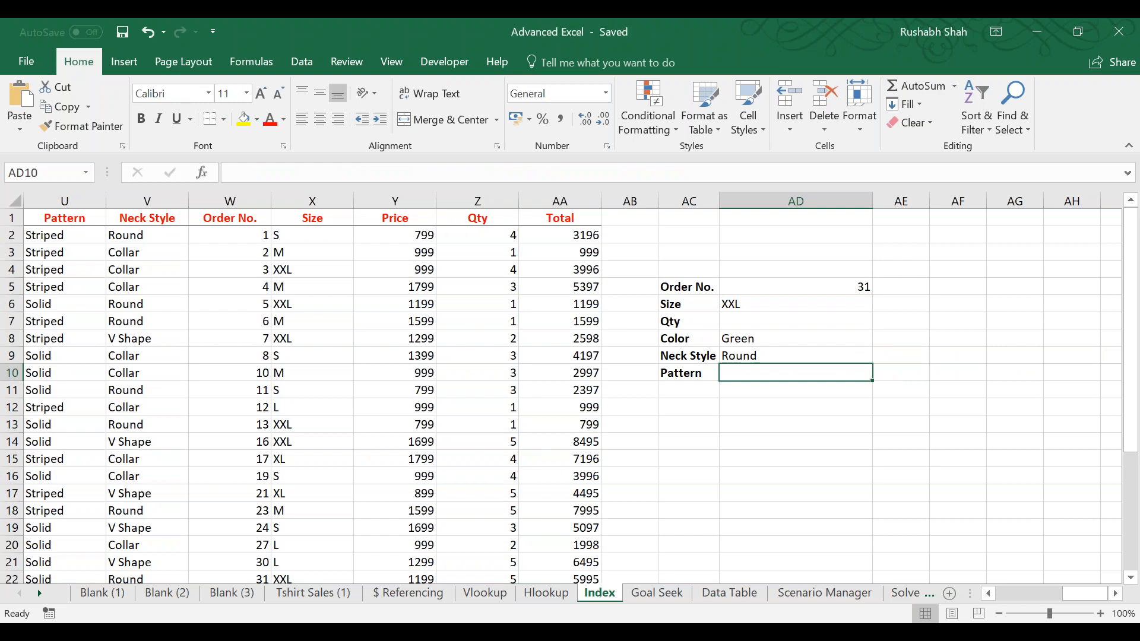
Start an INDEX formula in Pattern cell AD10 with R1:AA31 as its array.
type("=inde")
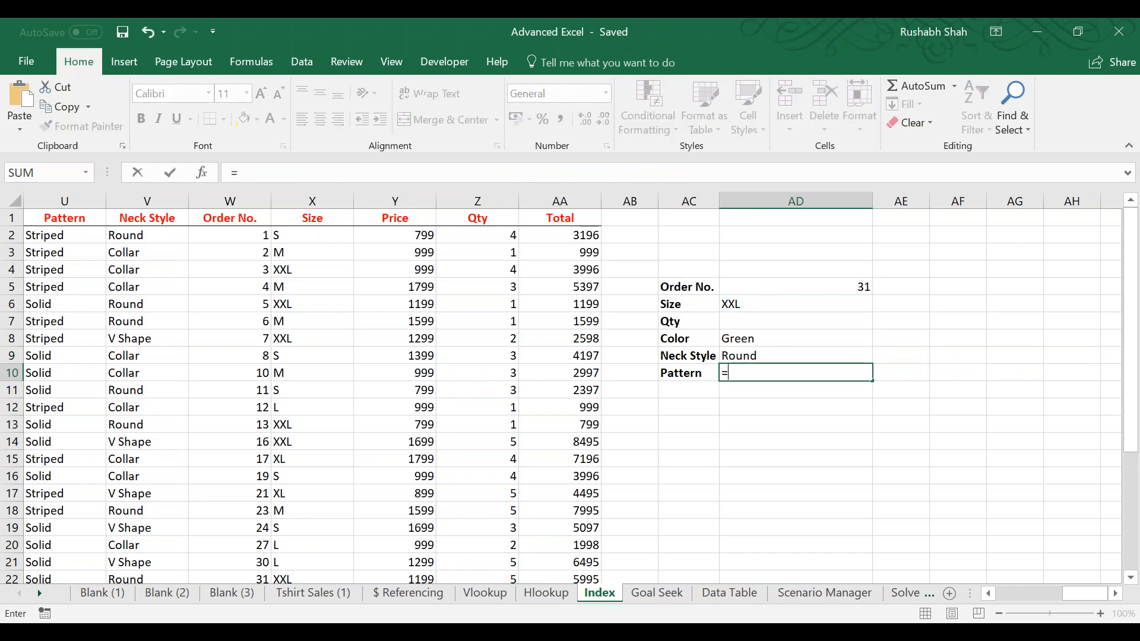
key("Tab")
key("Left")
key("Left")
key("Left")
key("Left")
key("Left")
key("Left")
key("Left")
key("Left")
key("Left")
key("Left")
key("Left")
key("Left")
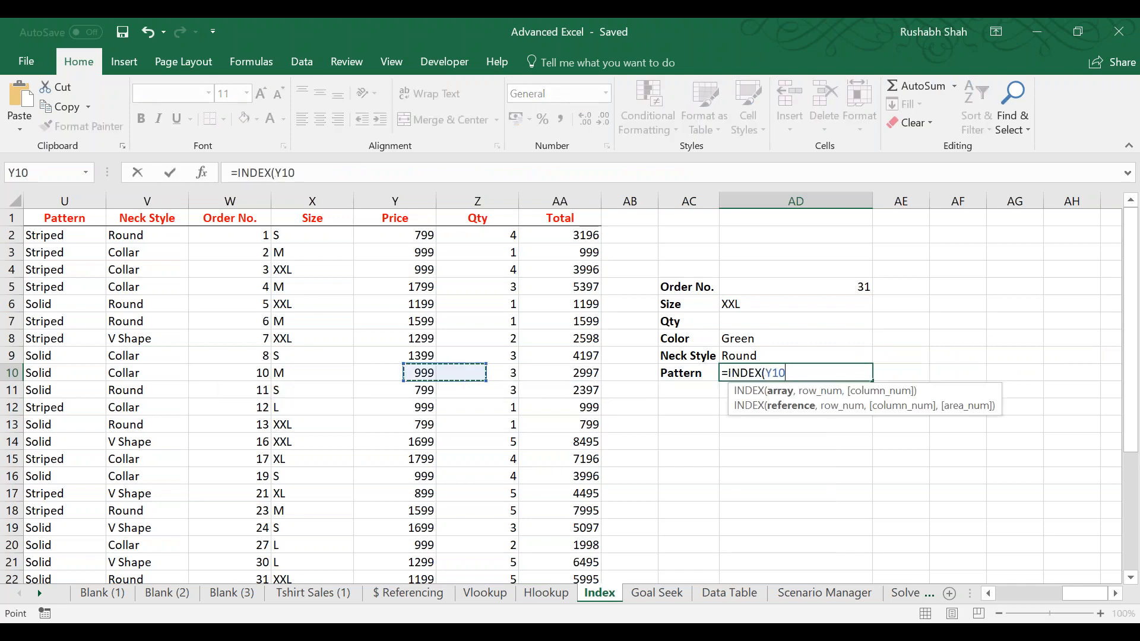
key("ctrl+Up")
key("ctrl+shift+Right")
key("ctrl+shift+Down")
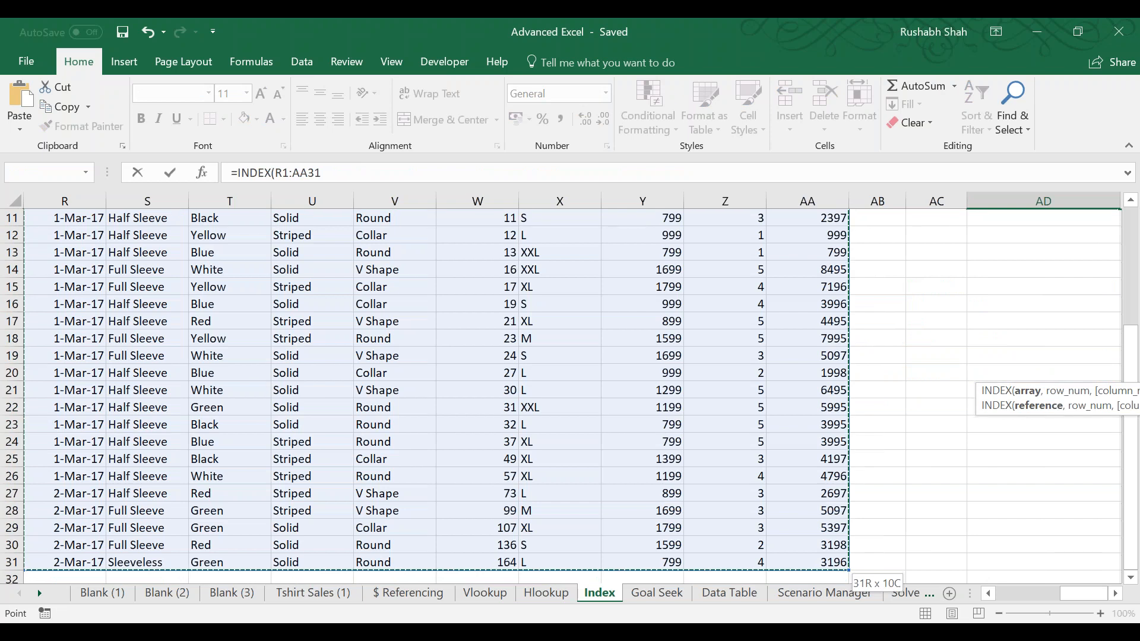
type(",")
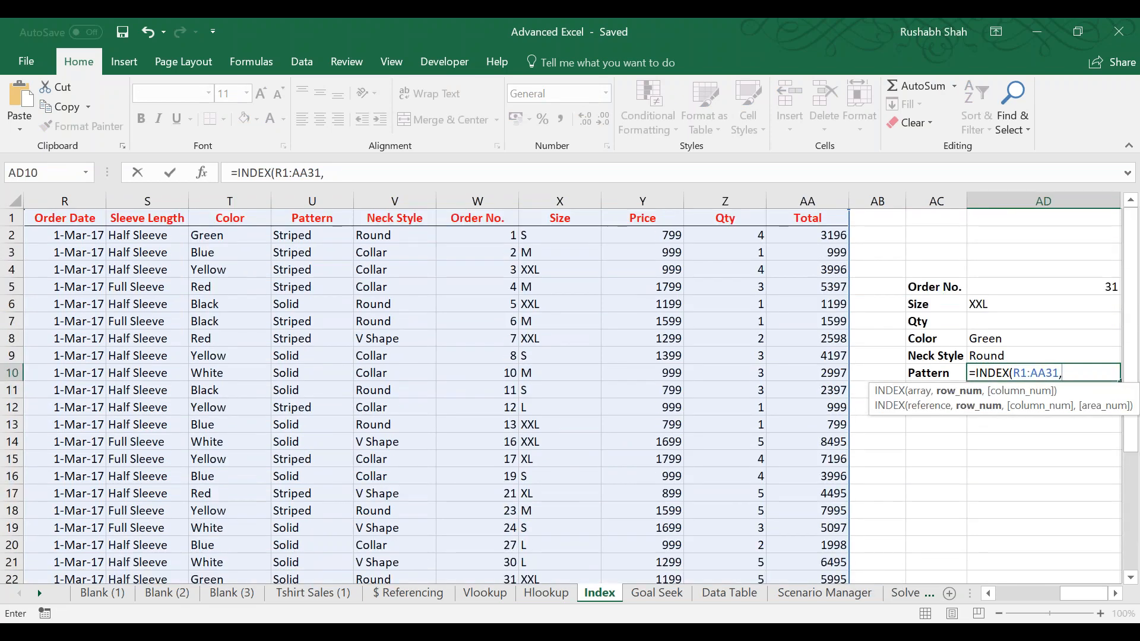
Complete the Pattern formula with MATCH(AD5,W1:W31,0) as the row number and 4 as the column number.
type("ma")
key("Tab")
key("Up")
key("Up")
key("Up")
key("Up")
key("Up")
type(",")
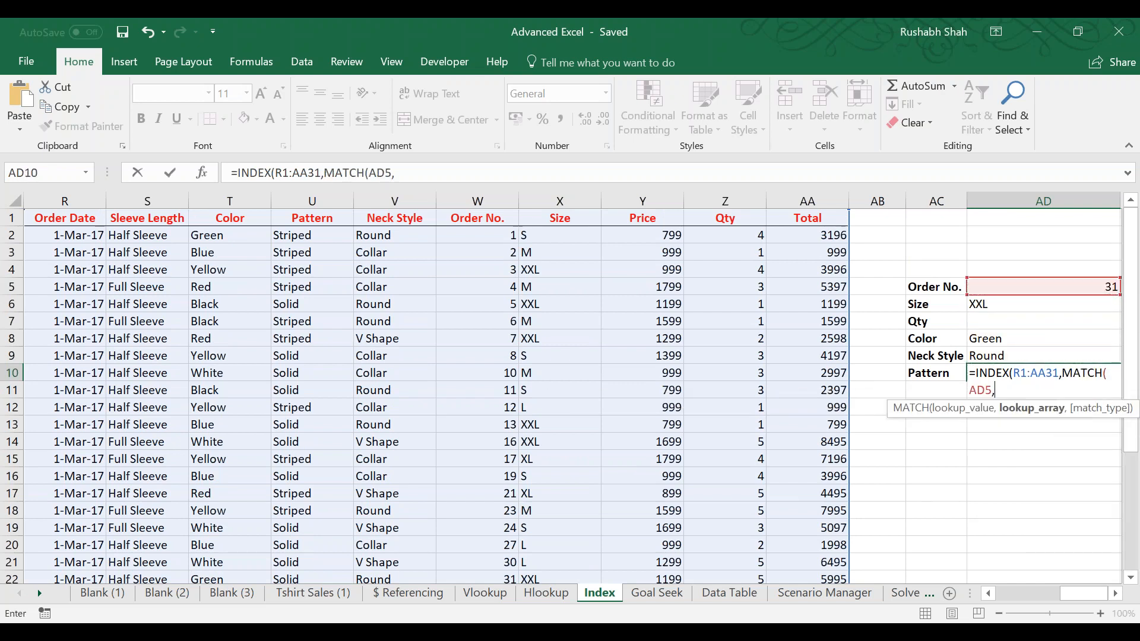
left_click(642, 235)
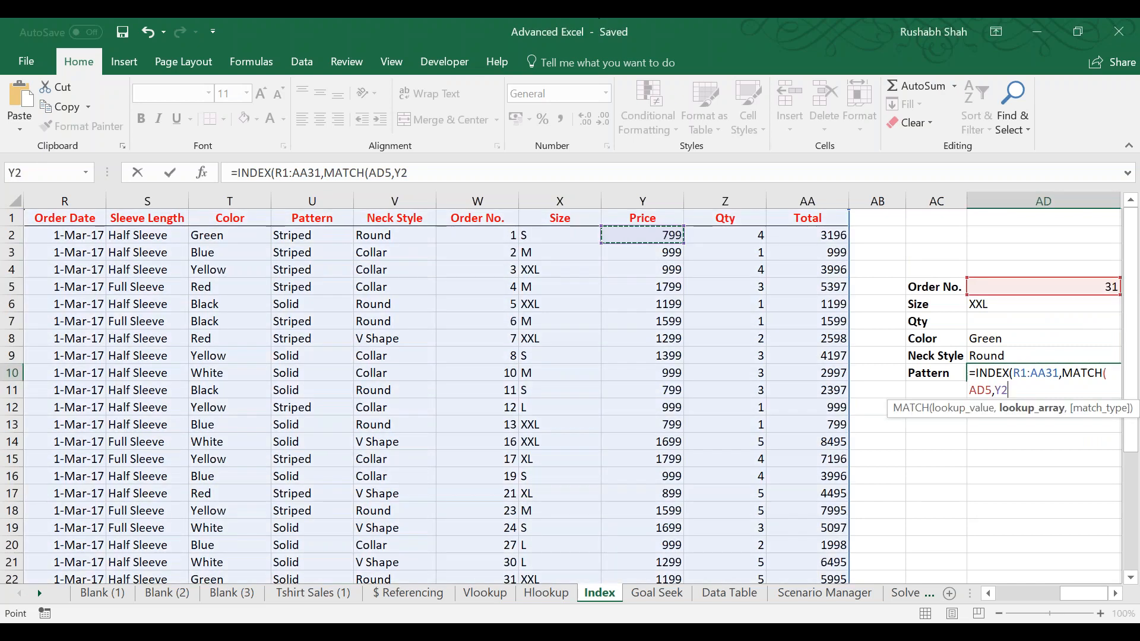
left_click(559, 253)
left_click_drag(478, 218, 514, 571)
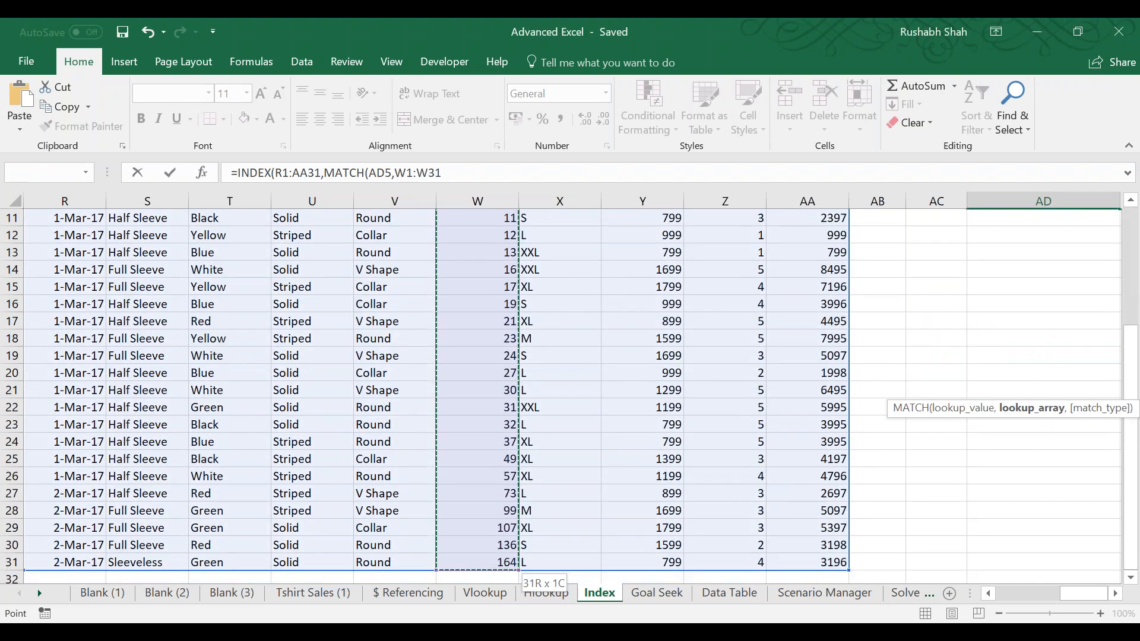
type("0),")
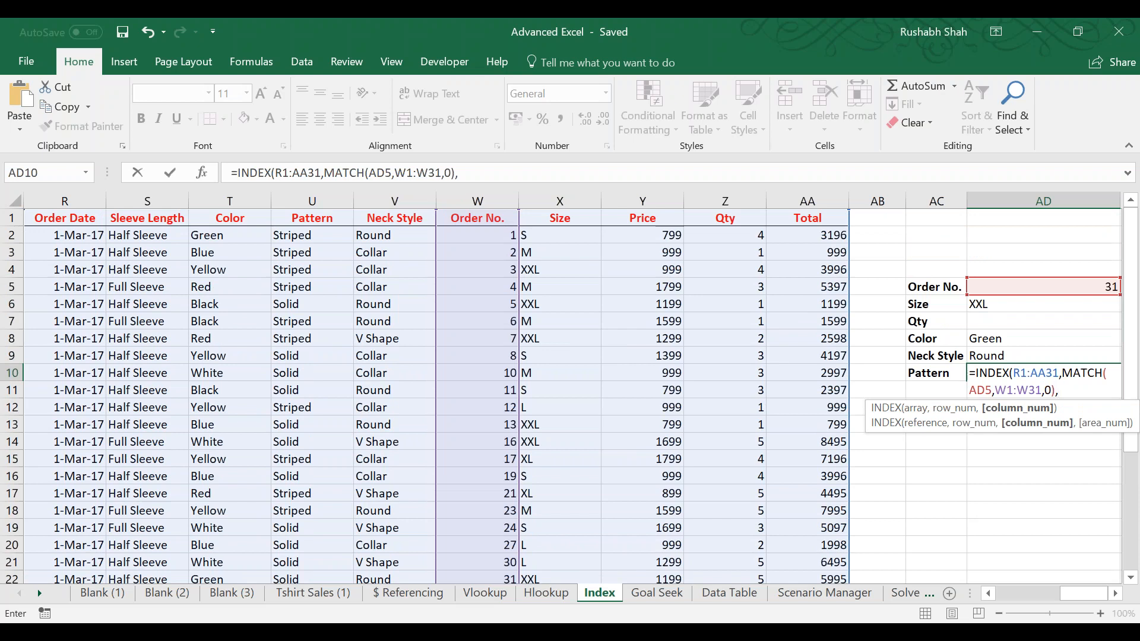
type("4)")
key("Return")
Replace the fixed column number in the Pattern formula with a MATCH on header U1 and accept the proposed formula correction.
left_click(1042, 373)
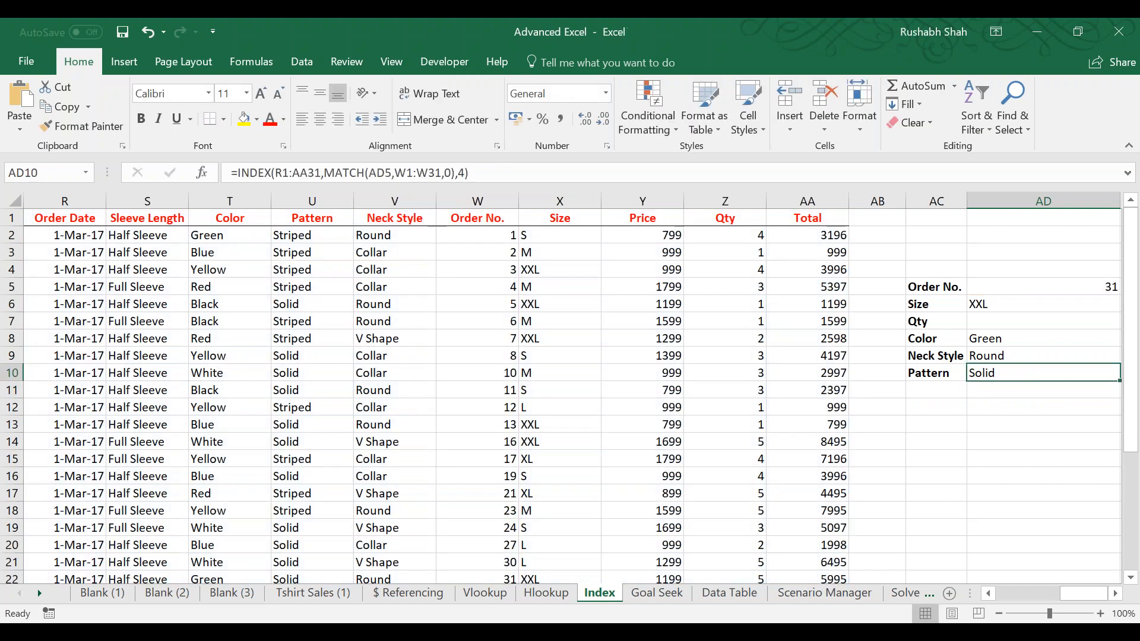
key("F2")
key("Left")
key("BackSpace")
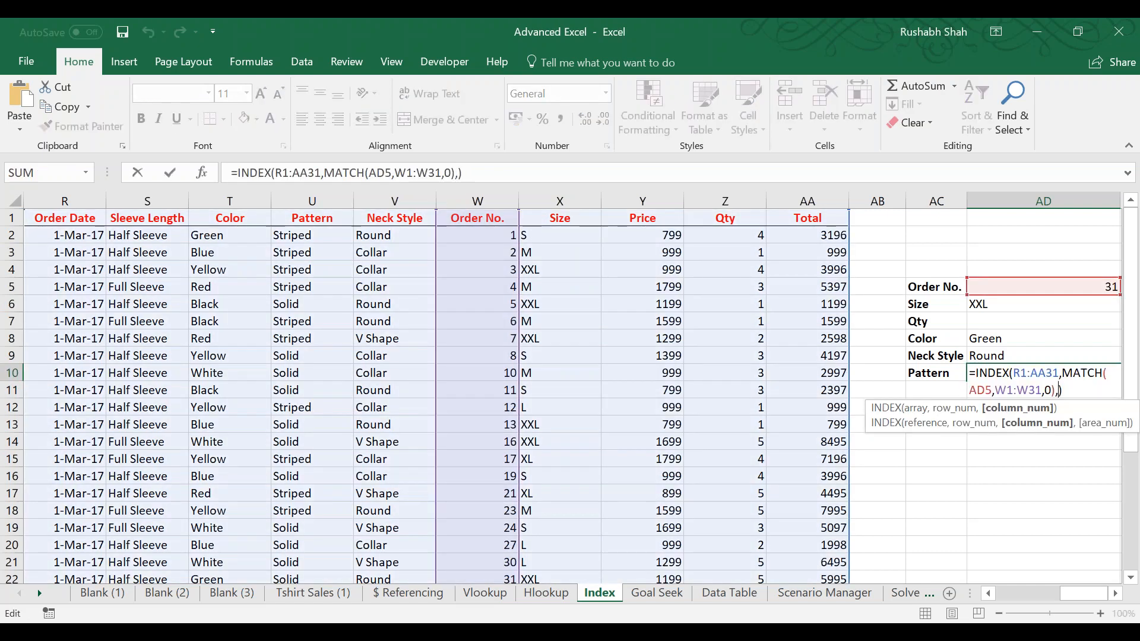
type("matc")
key("Tab")
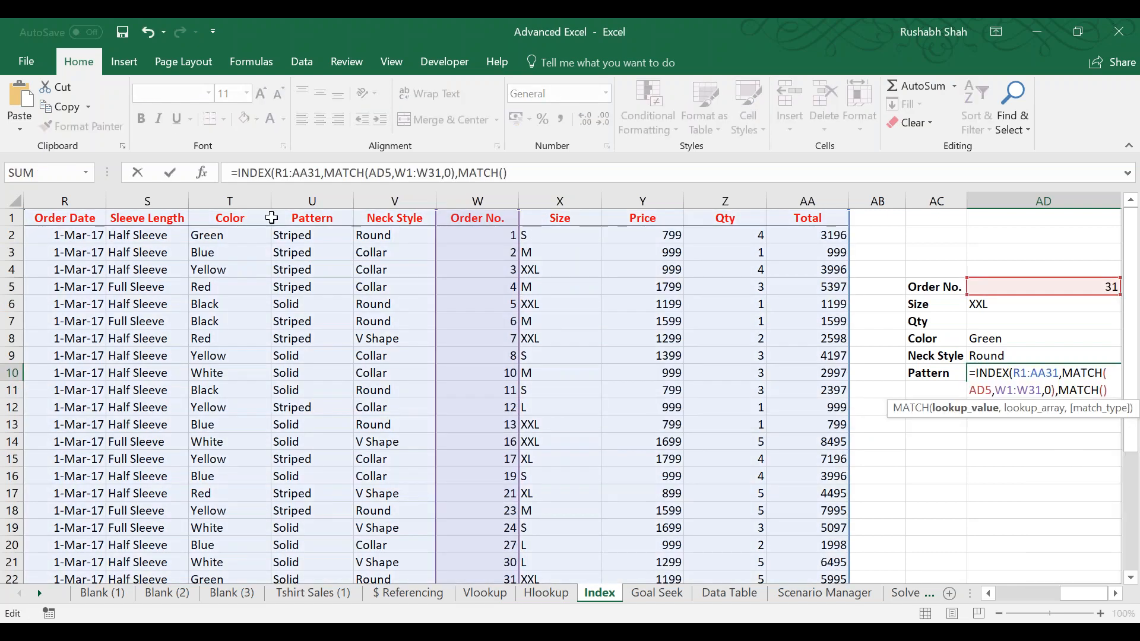
left_click(292, 218)
type(",")
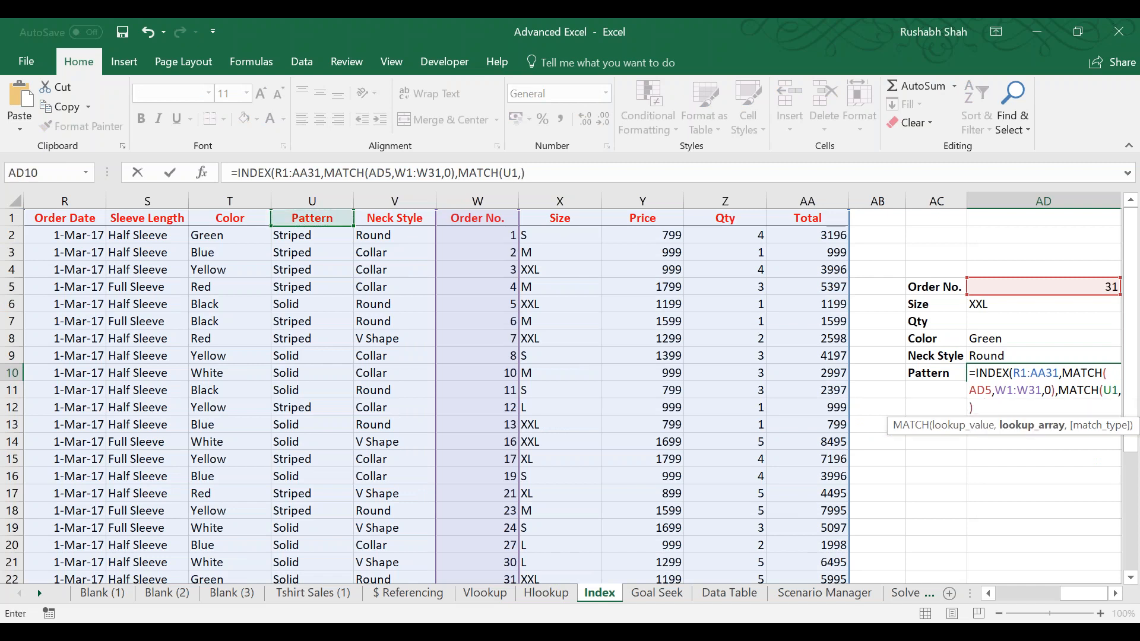
left_click_drag(62, 214, 107, 217)
left_click(89, 218)
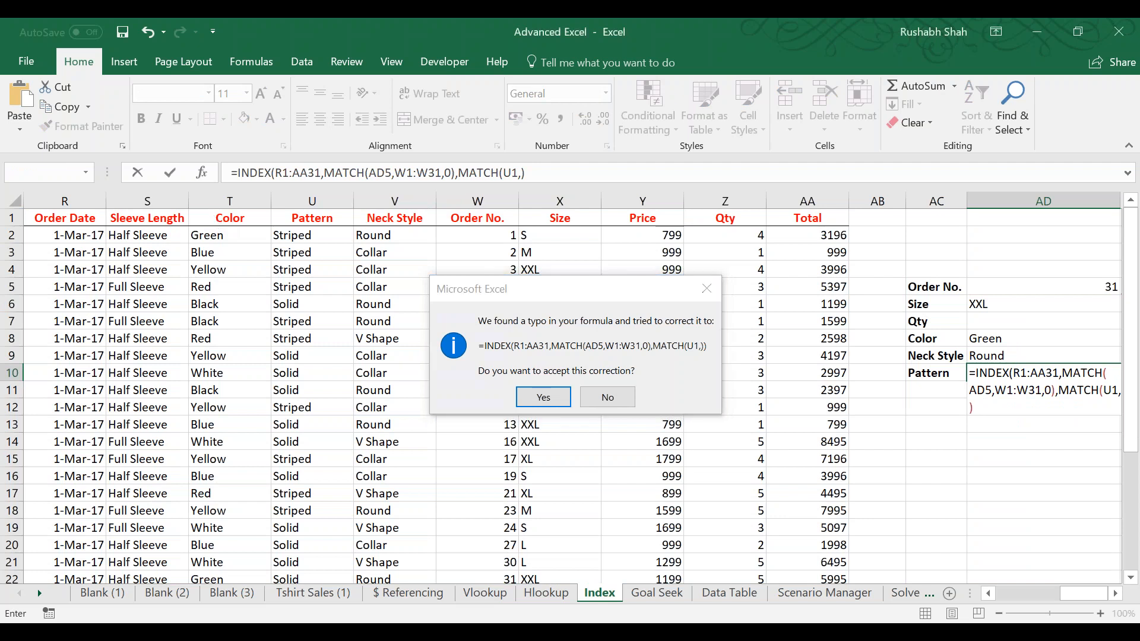
key("Return")
Complete the column MATCH in the Pattern formula in AD10 with header range R1:AA1 and match type 0.
left_click(147, 218)
left_click(311, 235)
left_click(643, 321)
left_click(877, 355)
left_click(1043, 372)
key("F2")
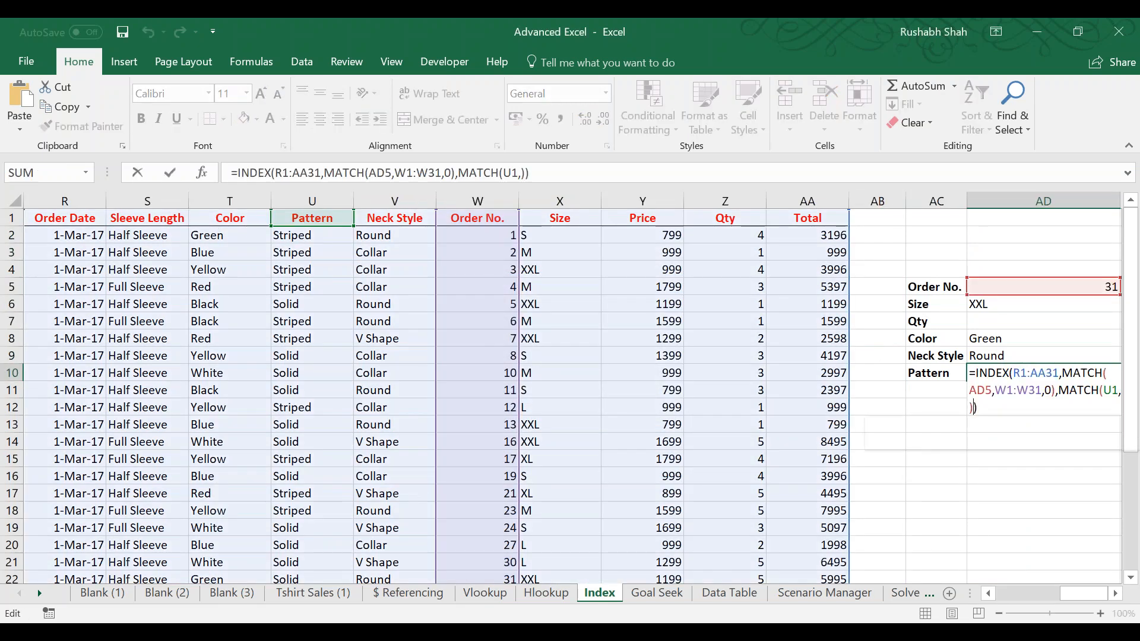
key("Left")
key("Left")
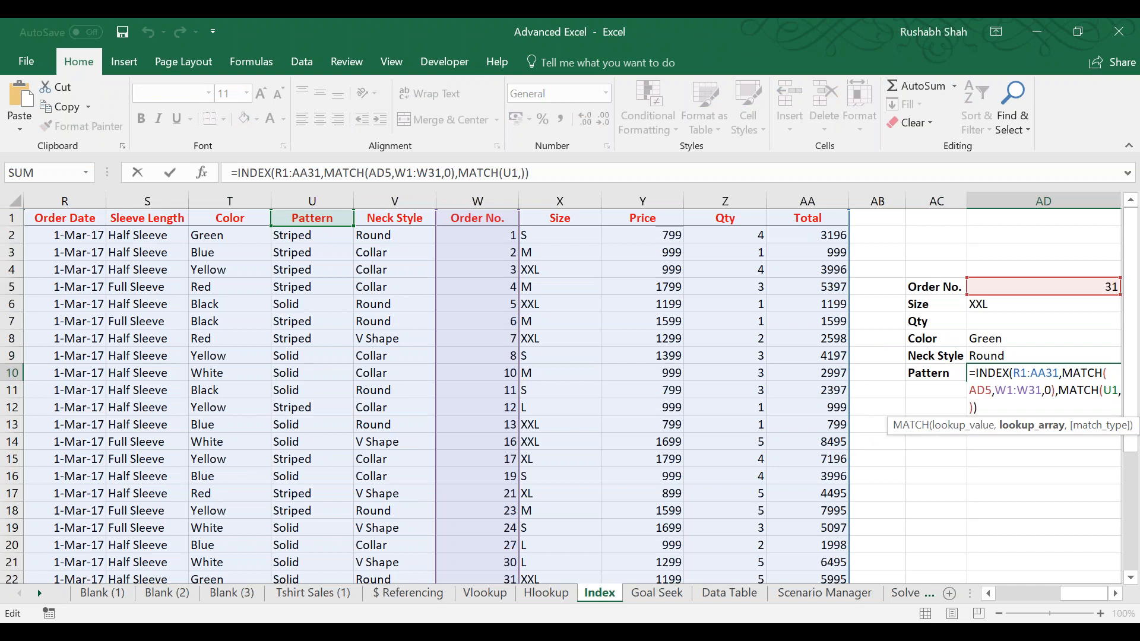
left_click(76, 217)
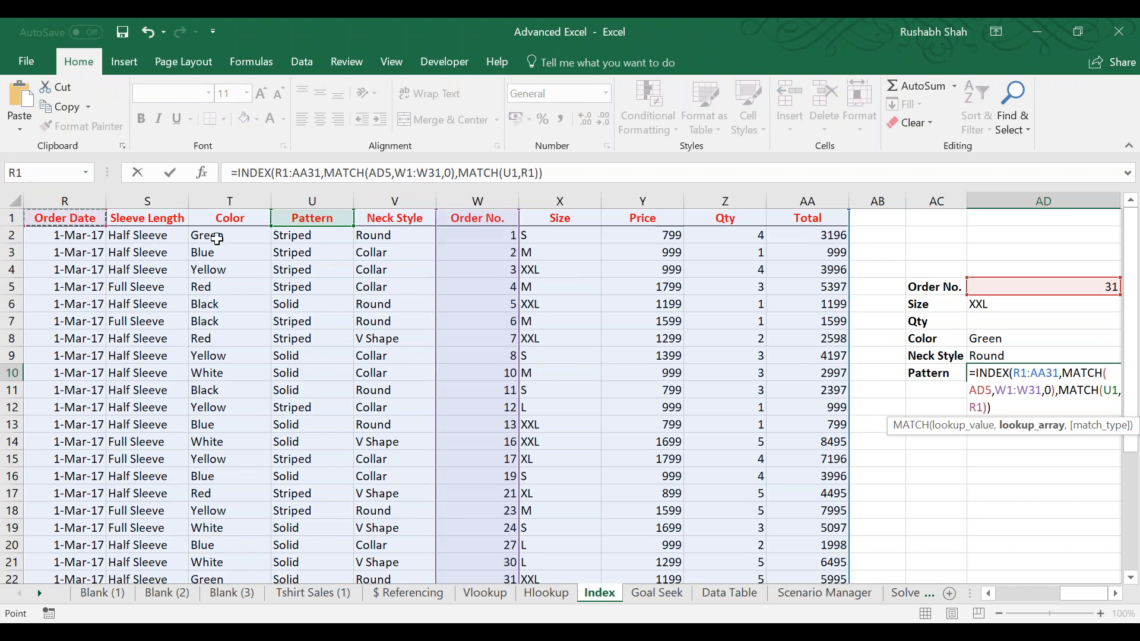
key("ctrl+shift+Right")
type(",0")
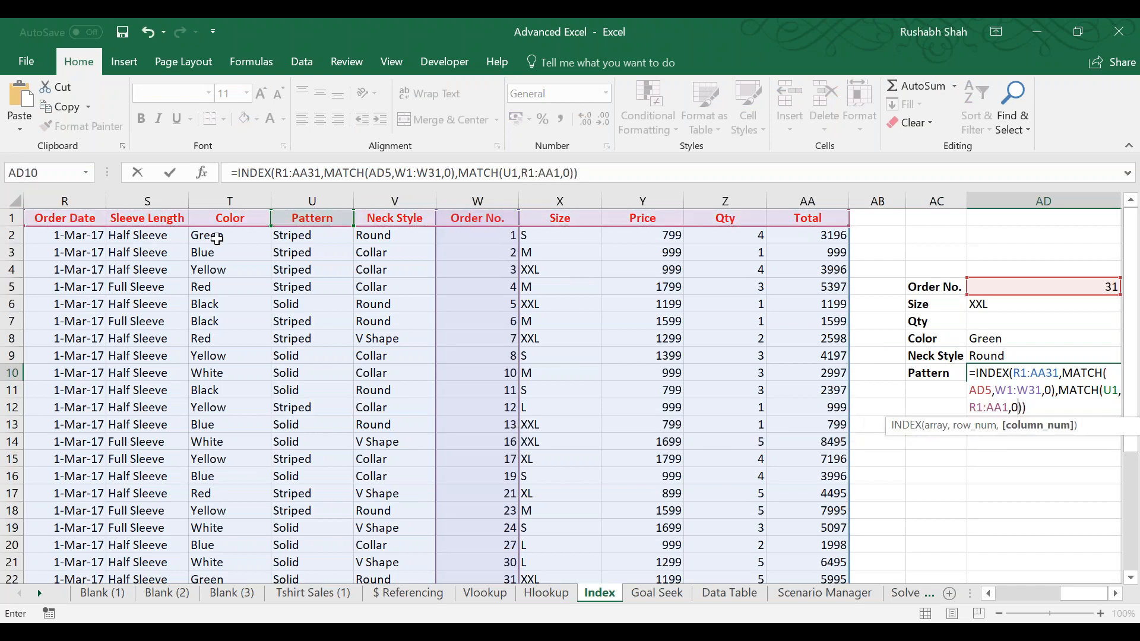
key("Return")
Review the INDEX-MATCH-MATCH formula in Pattern cell AD10, checking its array, row and column references.
key("Up")
key("F2")
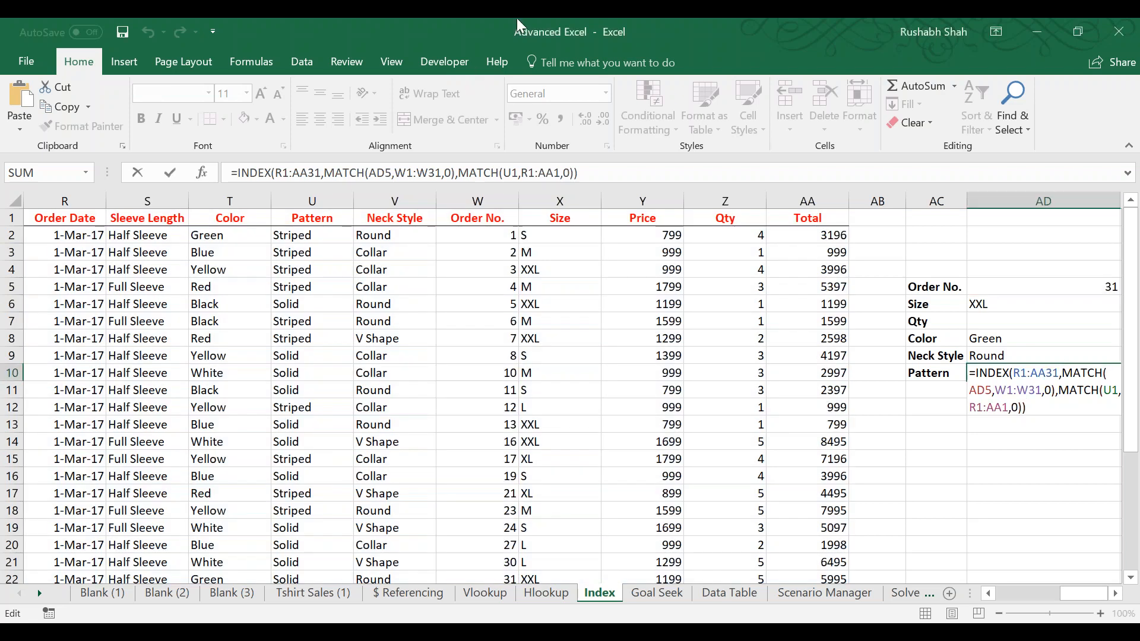
key("ctrl+Return")
scroll(569, 386, "right", 1)
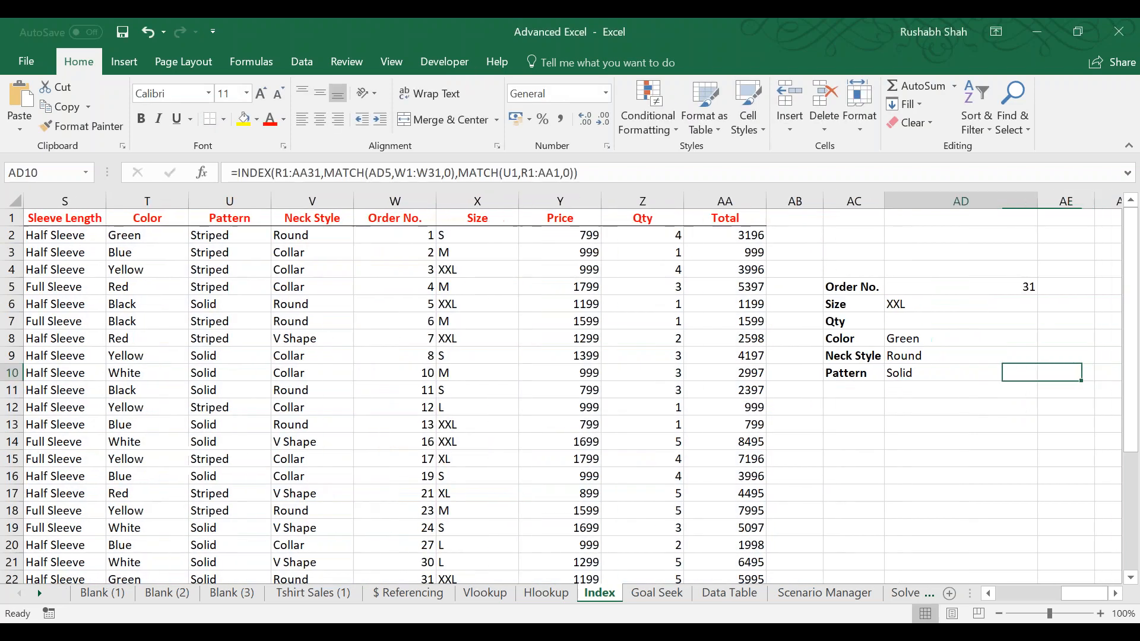
key("F2")
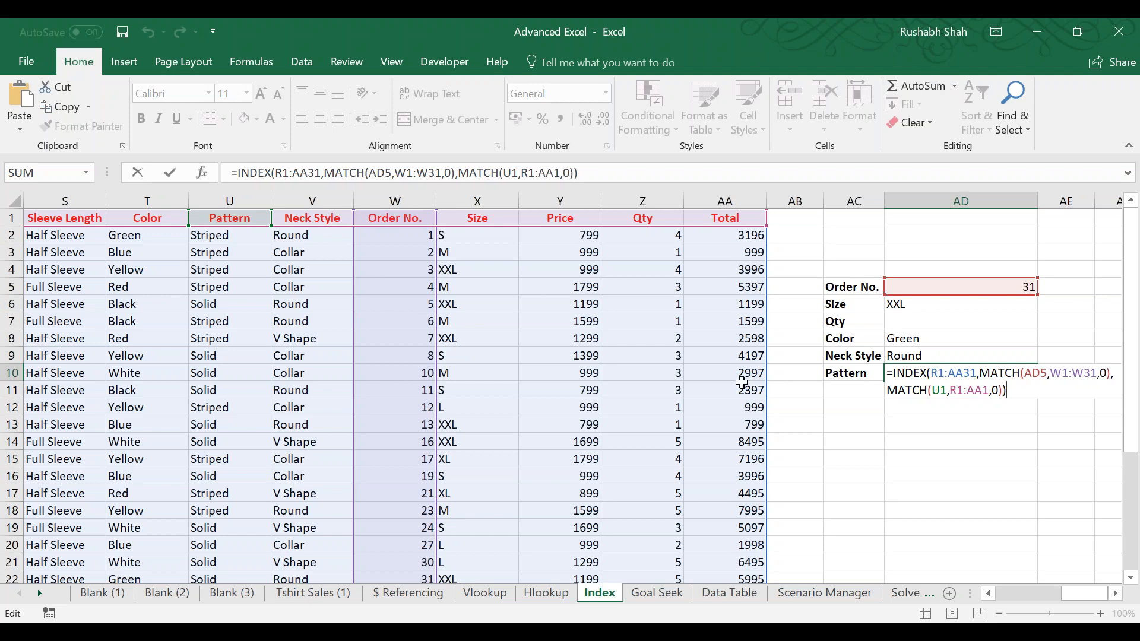
key("Return")
key("Up")
Return from the Pattern cell to the header row of the order table and save the workbook.
key("Left")
key("Left")
key("Left")
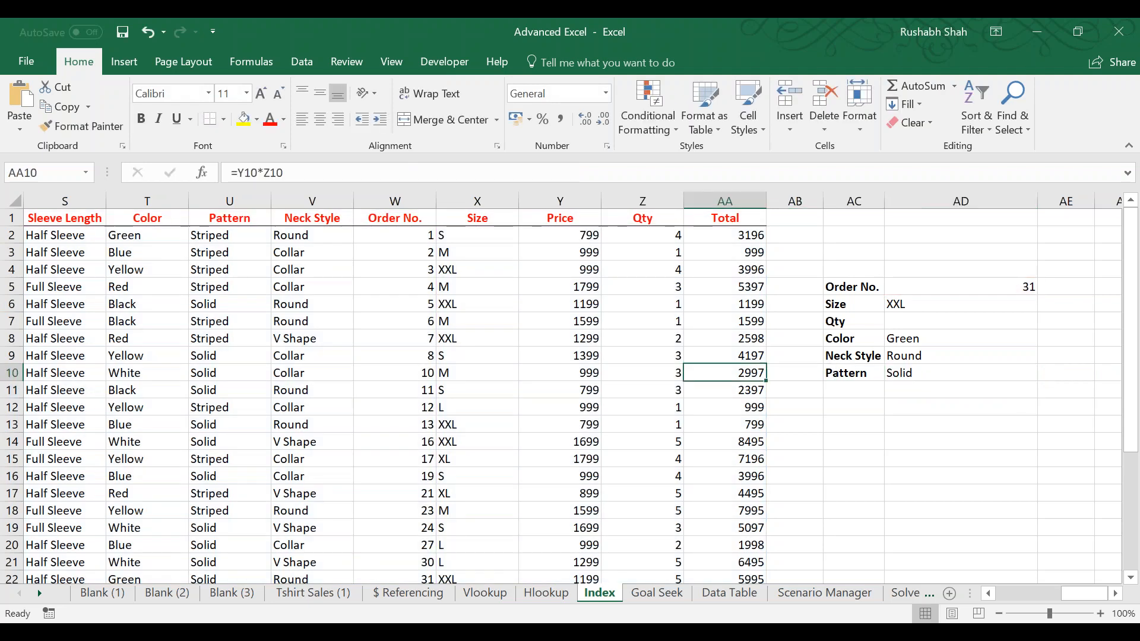
key("ctrl+Up")
key("ctrl+Left")
key("ctrl+s")
Switch to the workbook Excel - Assignment after session 3 - SOLVED and examine the Discount % instructions in T3.
key("alt+Tab")
key("ctrl+Right")
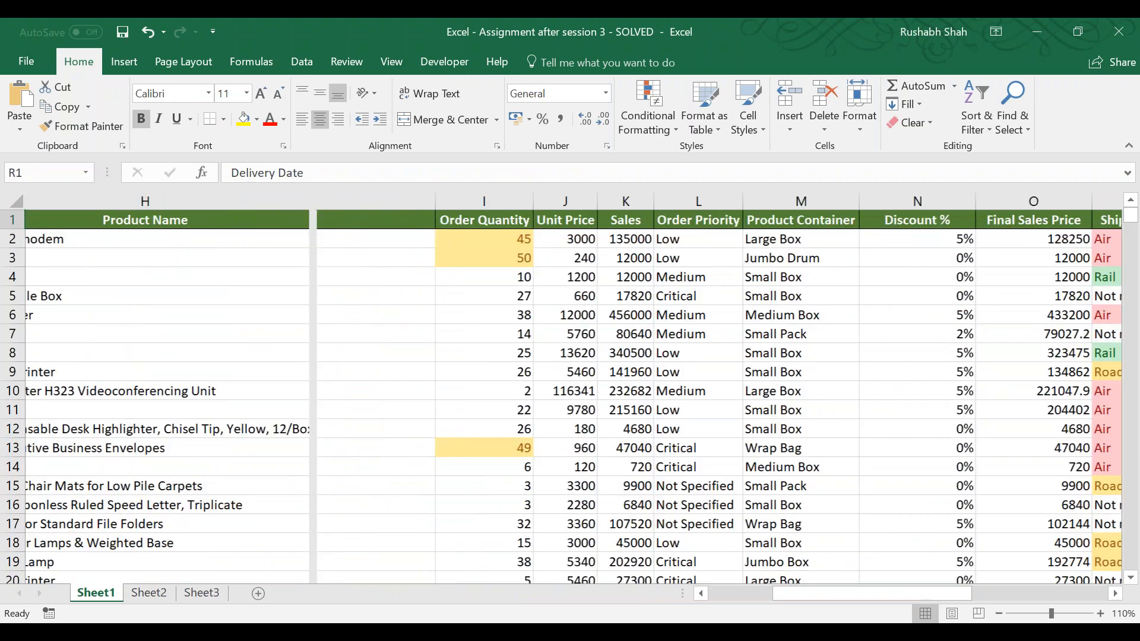
key("Right")
key("Right")
key("Right")
key("Right")
key("Right")
key("Right")
key("Right")
key("Left")
key("Left")
key("Left")
key("Down")
key("Left")
key("Down")
key("Left")
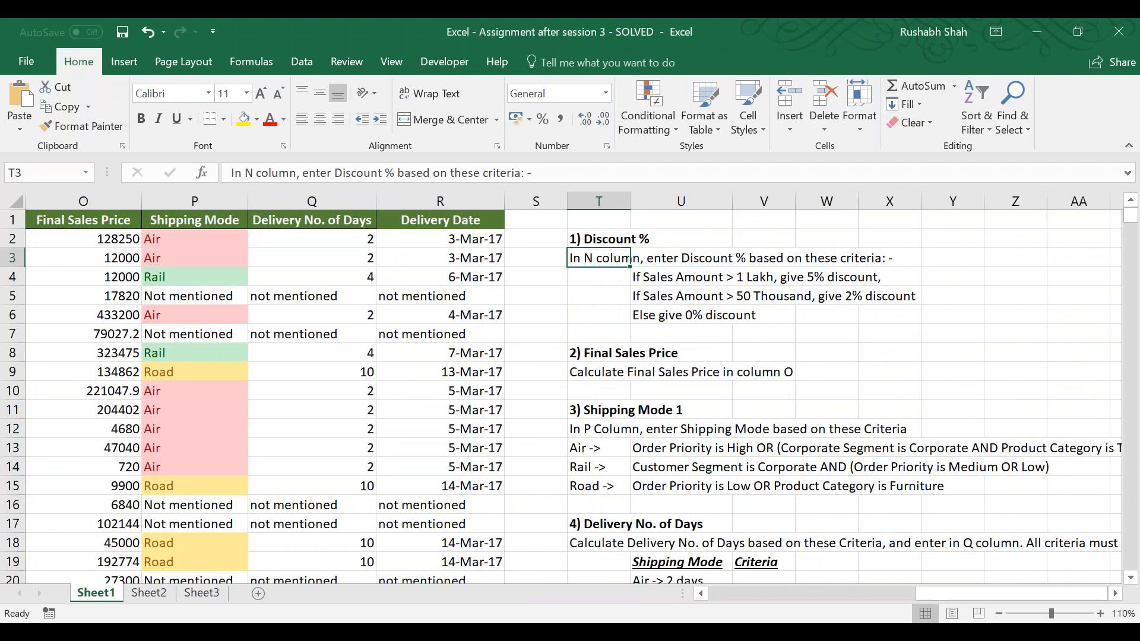
Go to Discount % cell N2 and review its nested IF formula.
key("Left")
key("Left")
key("Left")
key("Left")
key("Left")
key("Left")
key("Left")
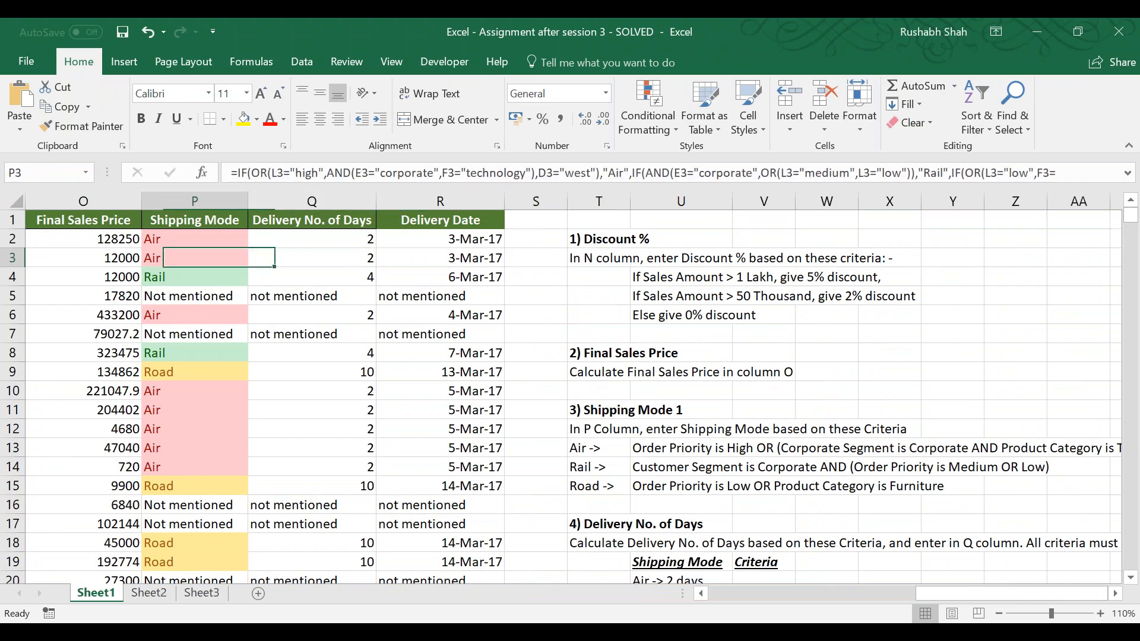
key("Up")
key("Right")
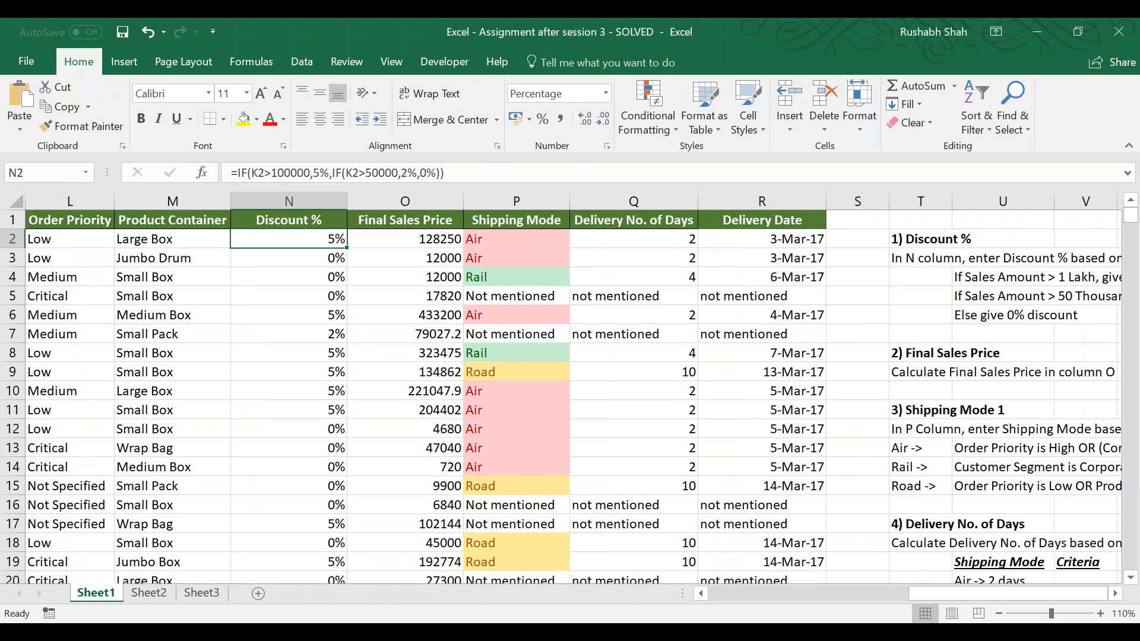
key("F2")
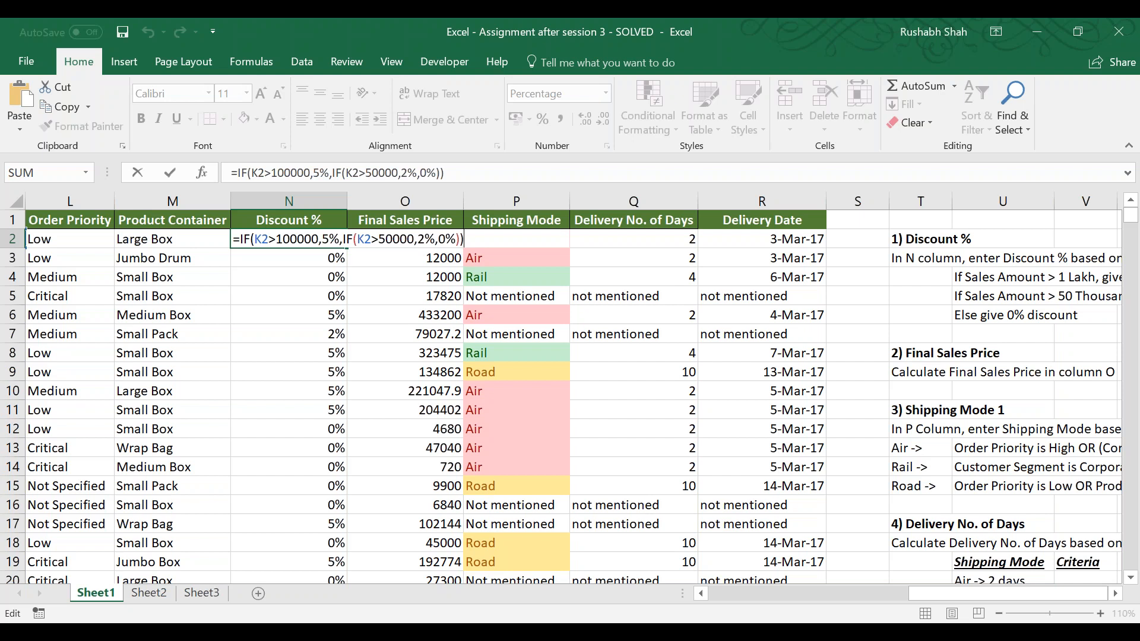
key("Return")
Review the Final Sales Price formula in O2.
key("Up")
key("Right")
key("F2")
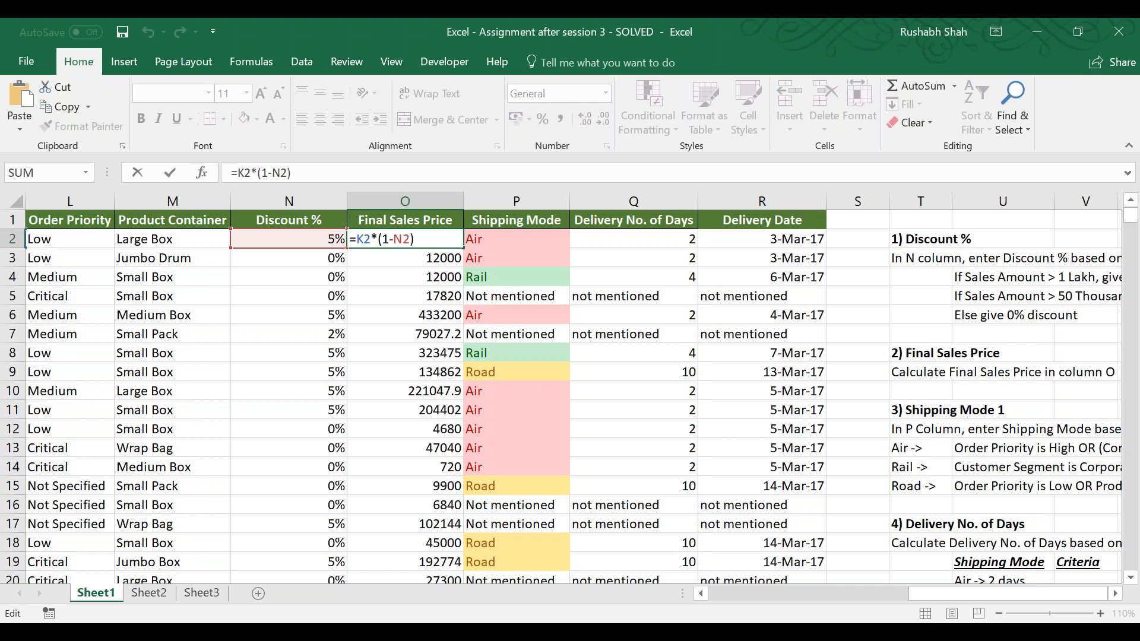
key("Escape")
Recheck the Discount % formula in N2 and the Final Sales Price formula in O2.
key("Left")
key("Left")
key("Right")
key("F2")
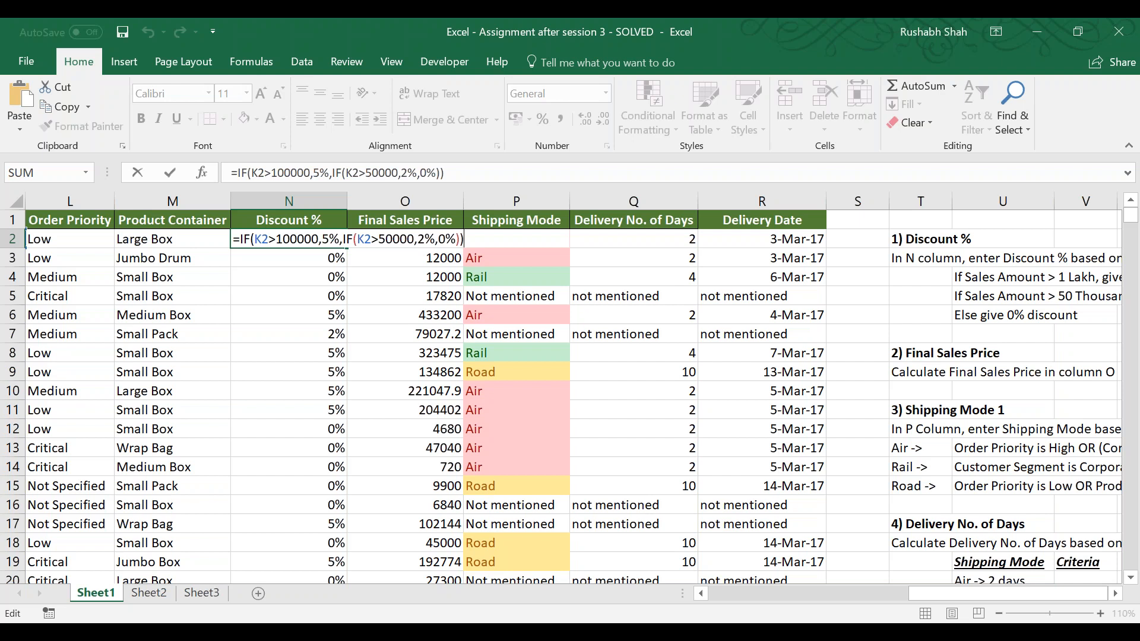
key("Escape")
key("Right")
key("F2")
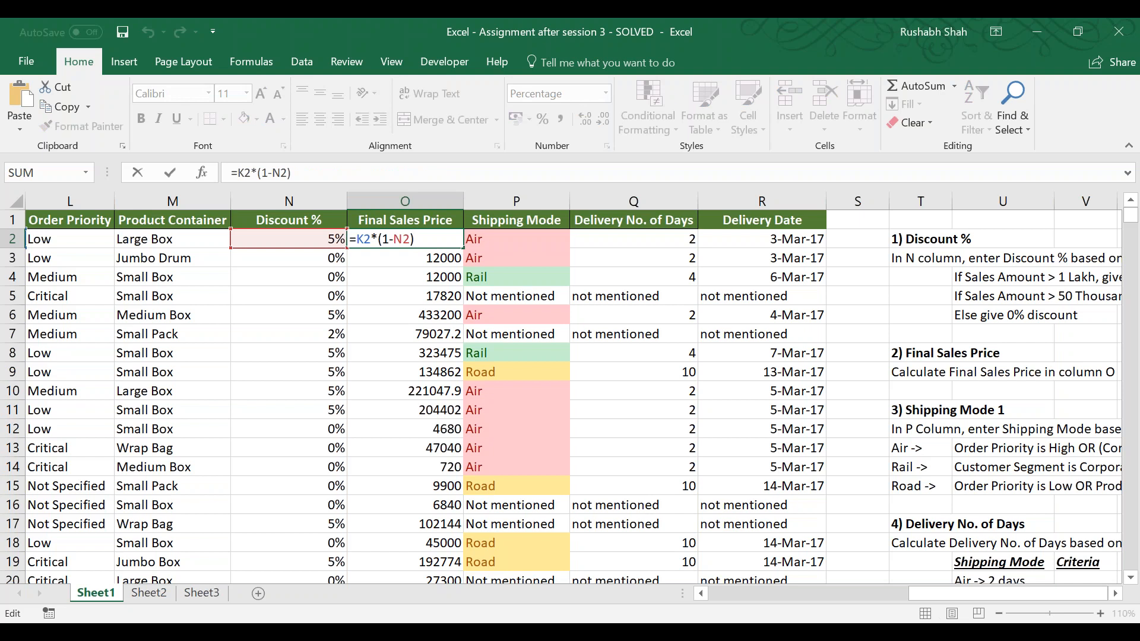
key("Escape")
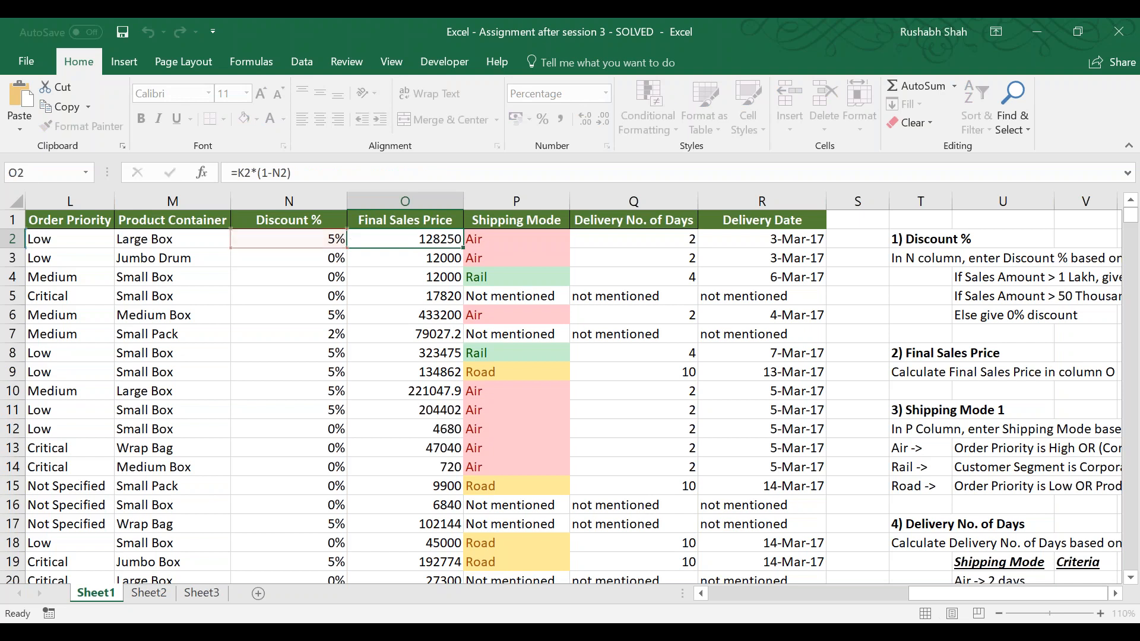
Open the Shipping Mode formula in P2, select its entire text and close the cell without changing it.
key("Right")
key("F2")
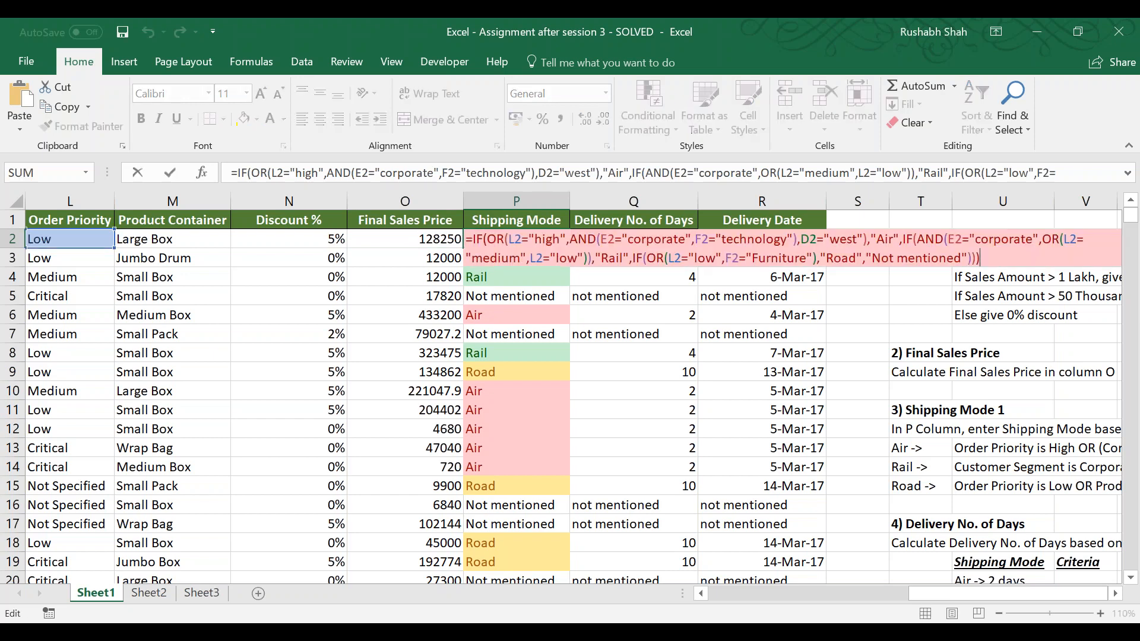
left_click(981, 237, "shift")
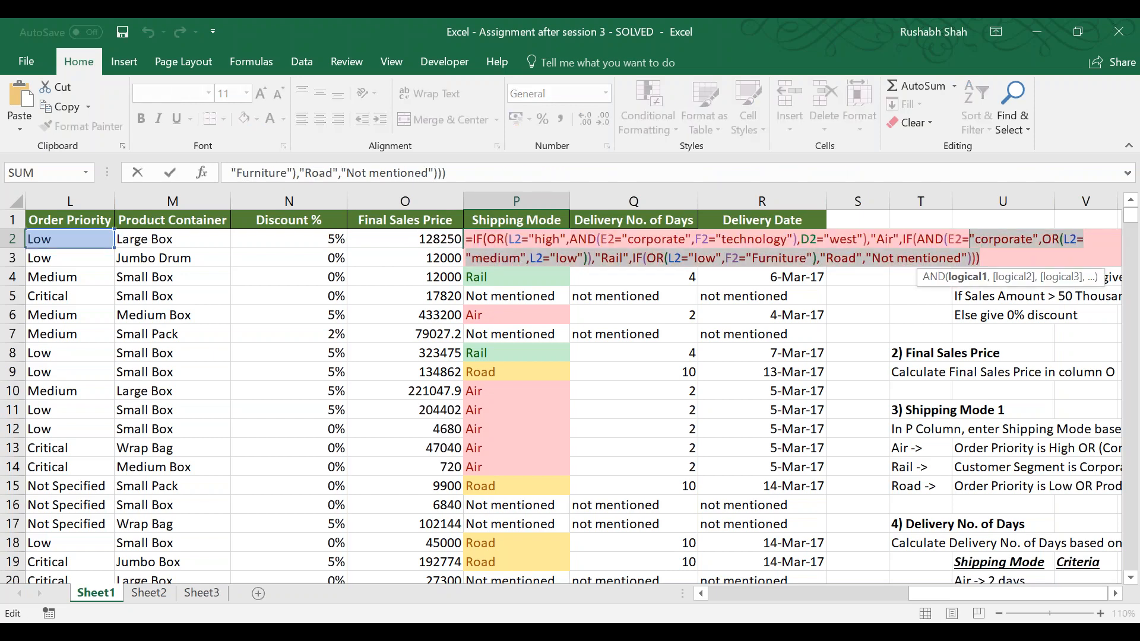
left_click_drag(980, 238, 466, 239)
key("Return")
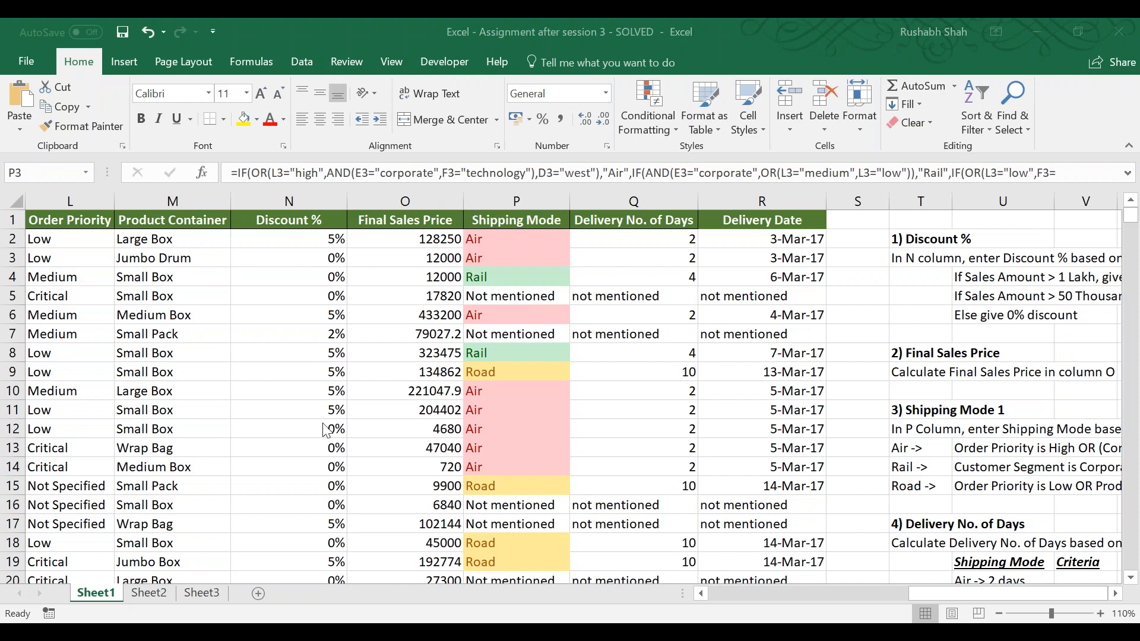
left_click(658, 18)
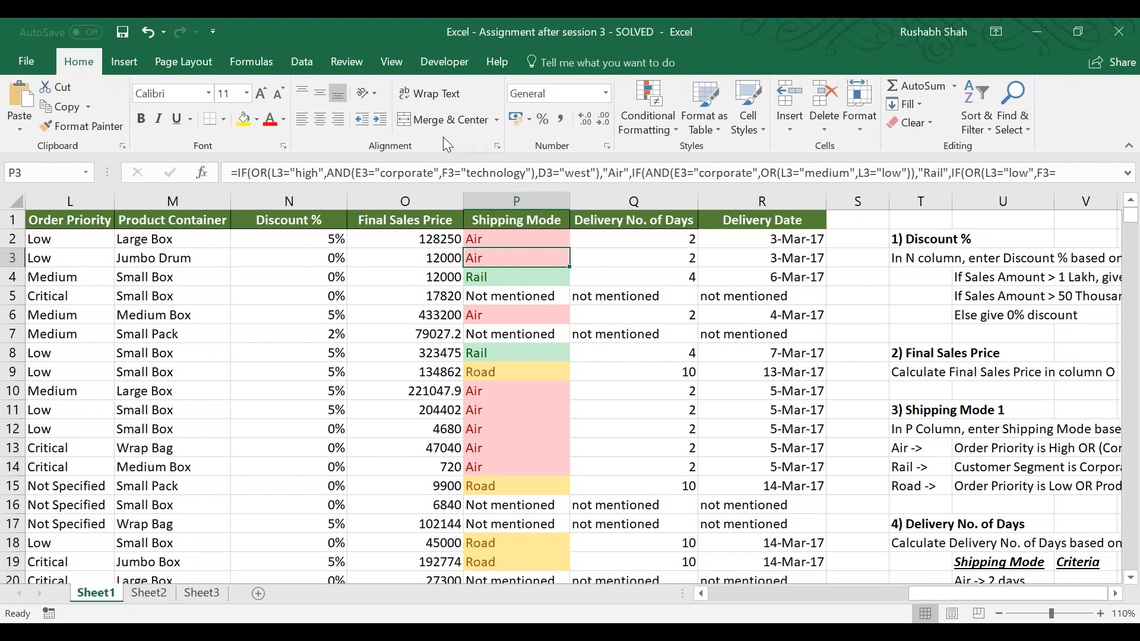
Go back to Shipping Mode cell P2, save the workbook and view the cell's formula.
key("Up")
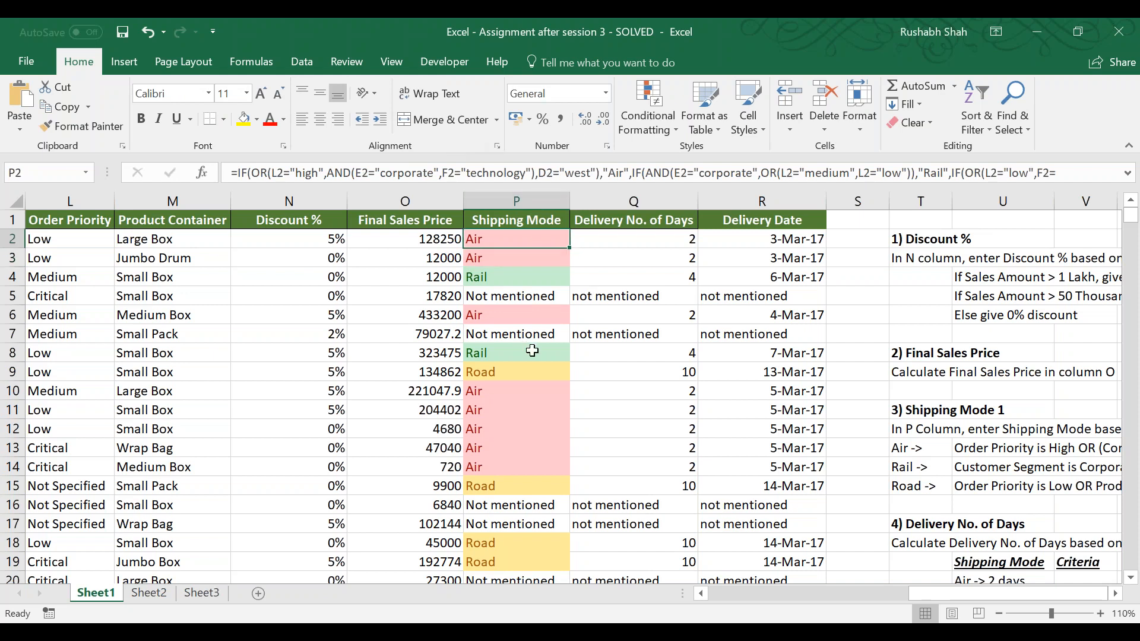
key("ctrl+s")
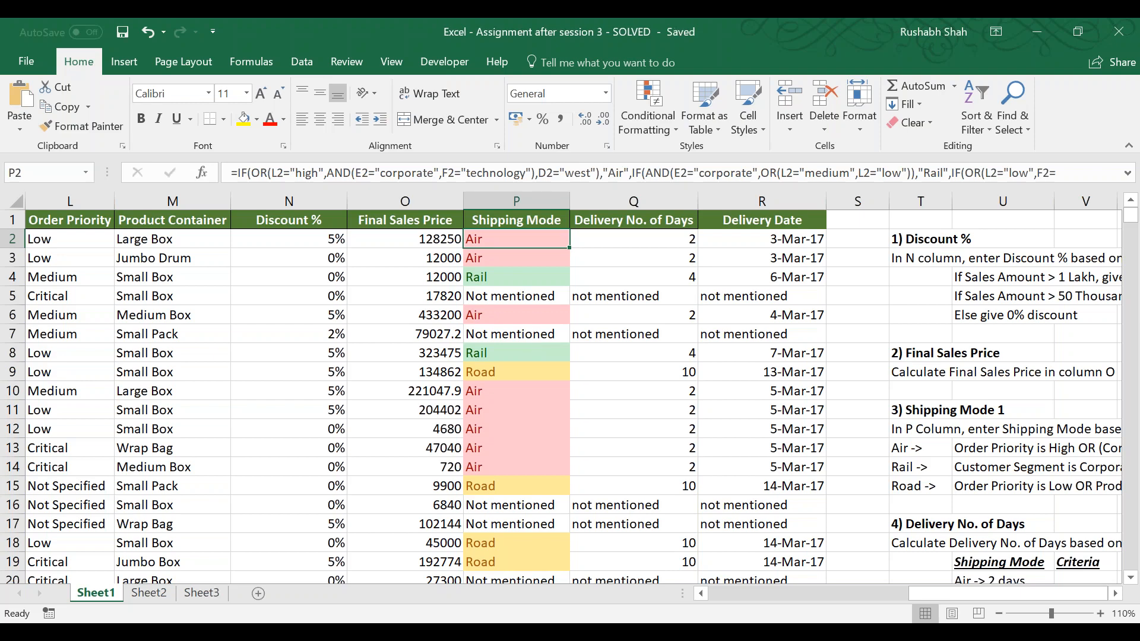
key("F2")
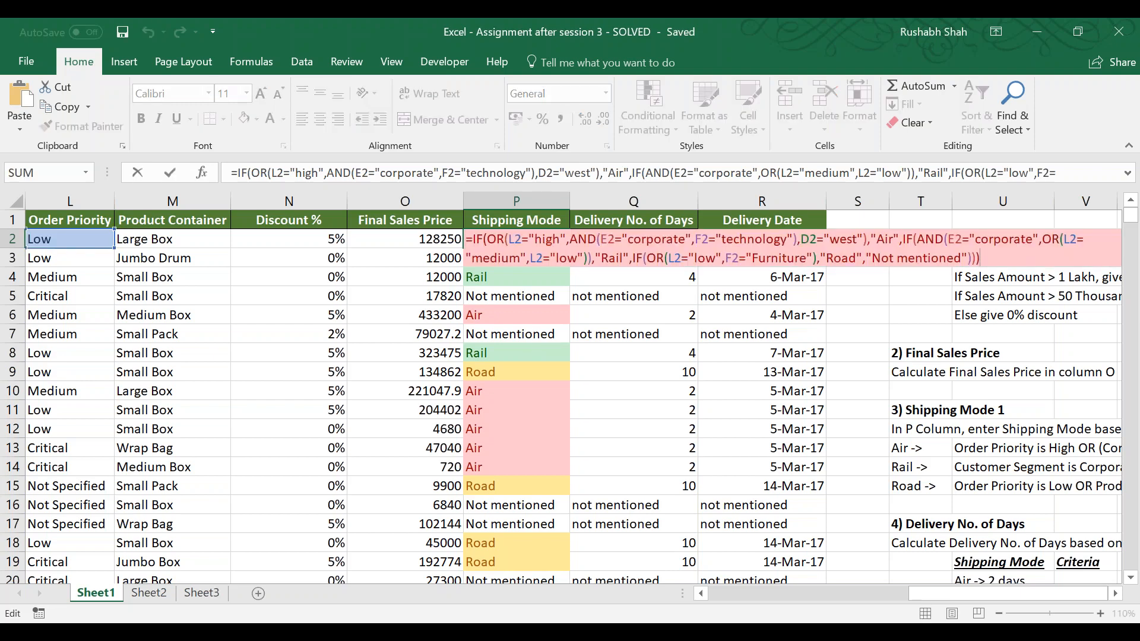
key("Escape")
Examine the OR, AND and nested IF parts of the Shipping Mode formula in P5 and save the workbook.
key("Down")
key("Down")
key("Down")
key("F2")
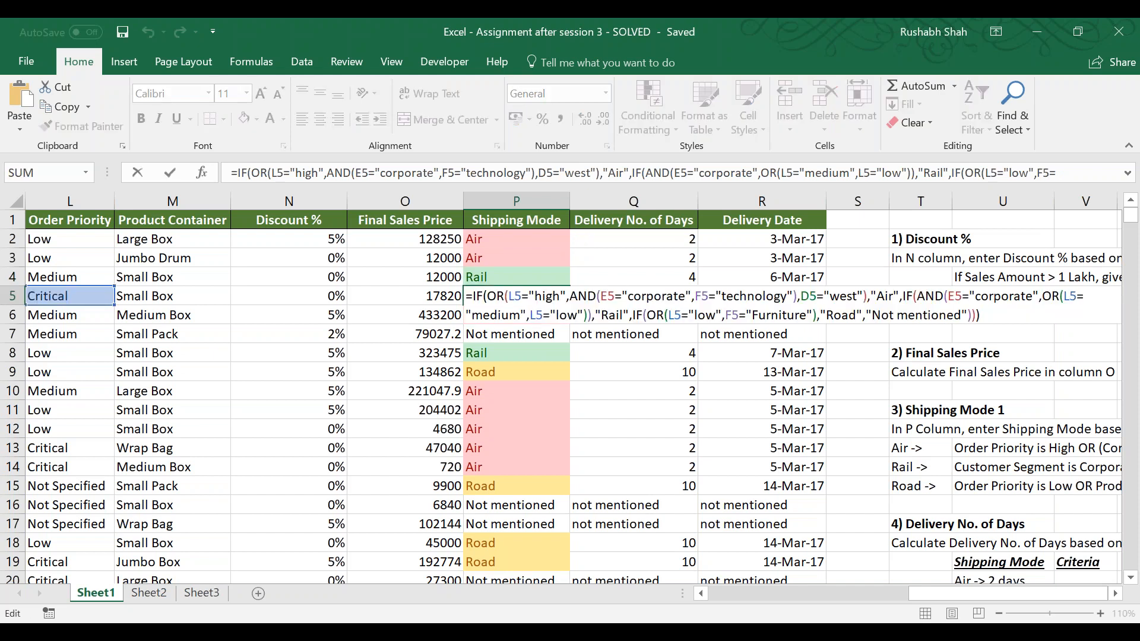
left_click(479, 296)
mouse_move(496, 296)
left_mouse_down()
mouse_move(804, 292)
mouse_move(509, 300)
left_mouse_up()
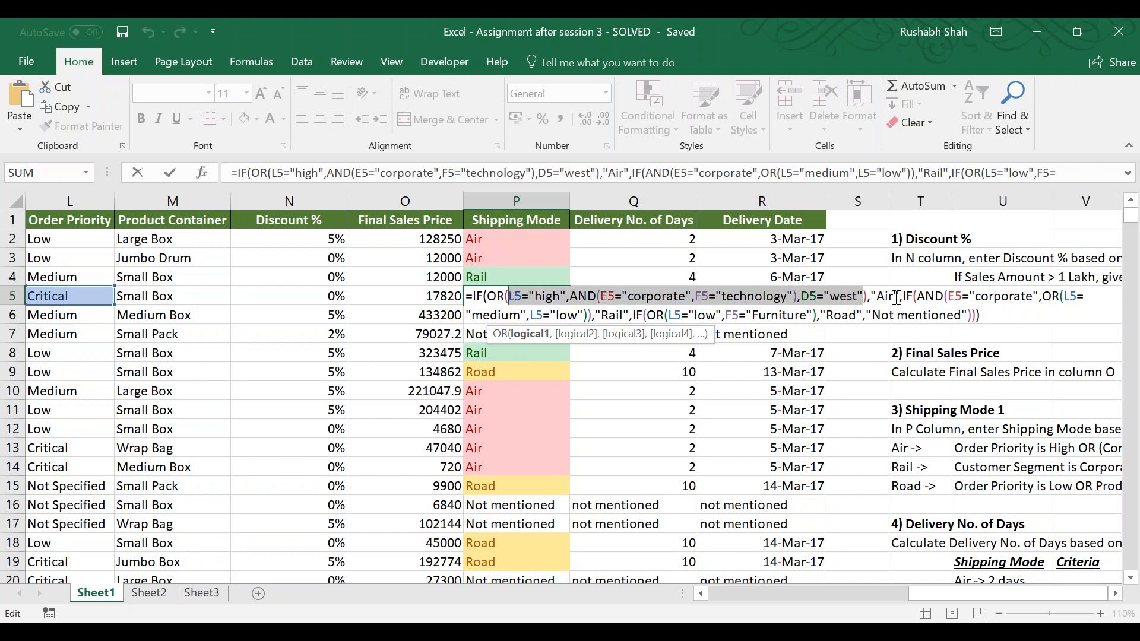
left_click(869, 298)
double_click(869, 298)
left_click(914, 293)
left_click_drag(915, 293, 987, 314)
left_click(989, 315)
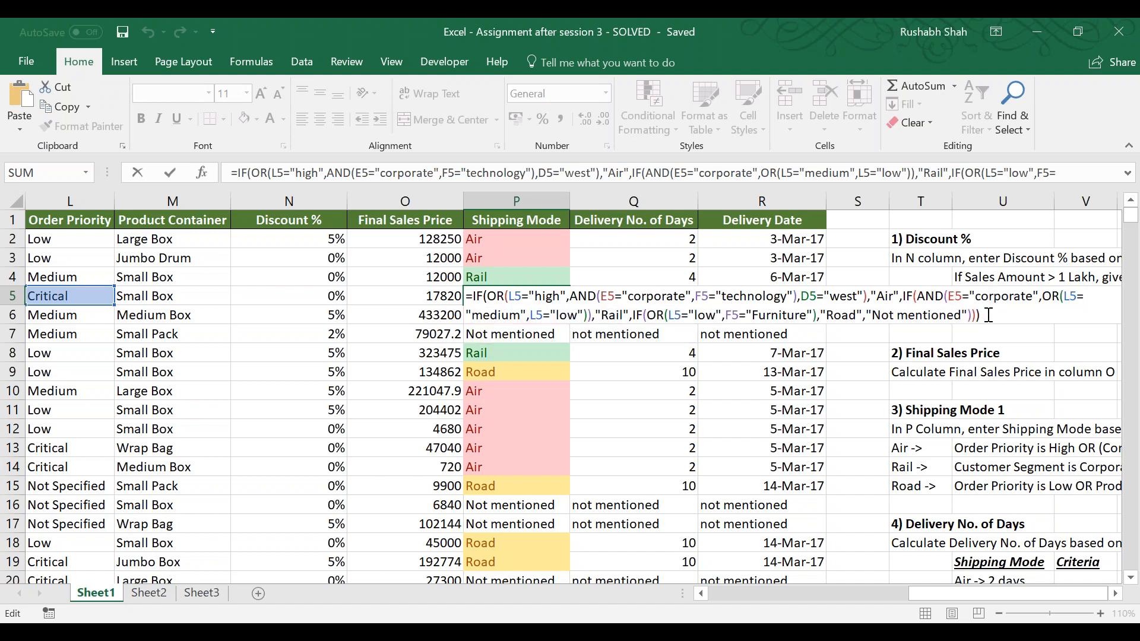
key("ctrl+Return")
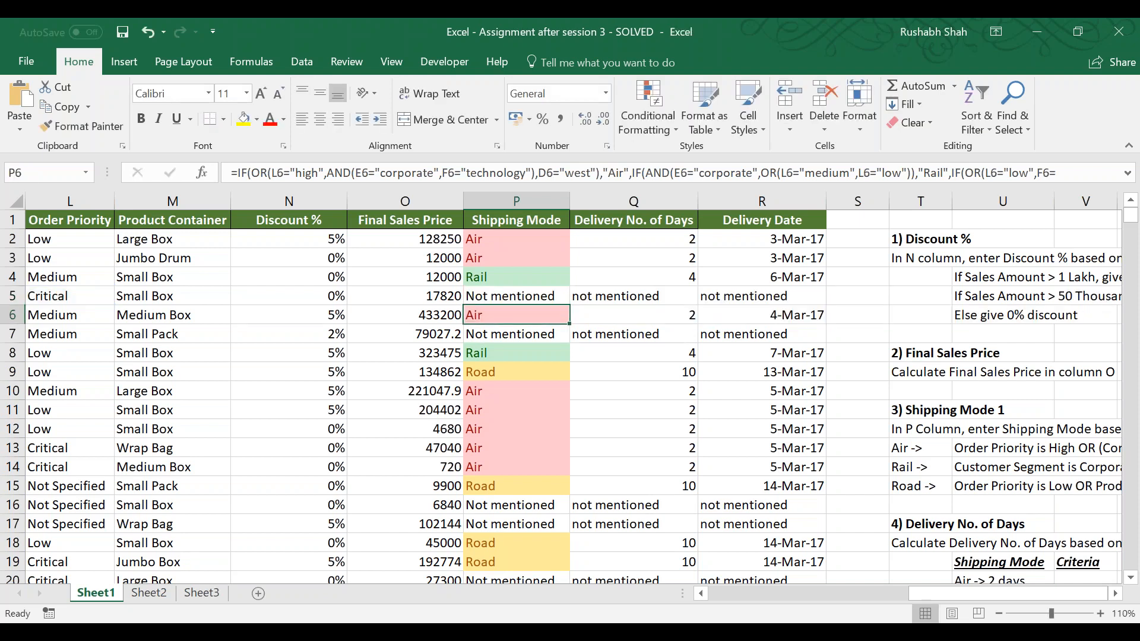
key("ctrl+s")
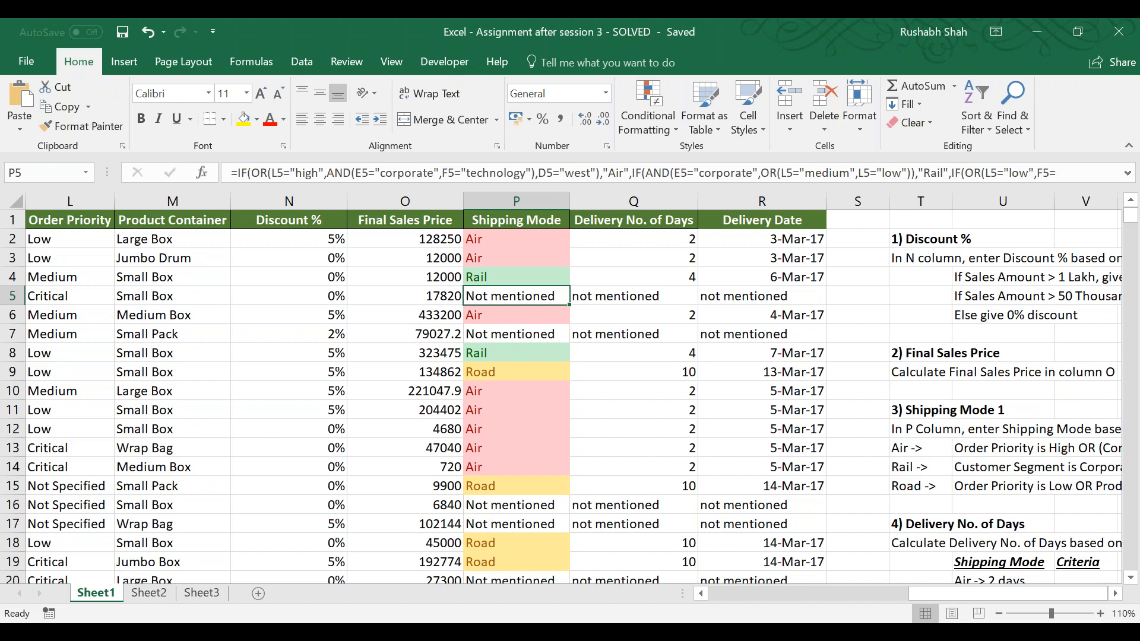
Review the nested IF formula in Delivery No. of Days cell Q2.
key("Right")
key("Up")
key("Up")
key("Up")
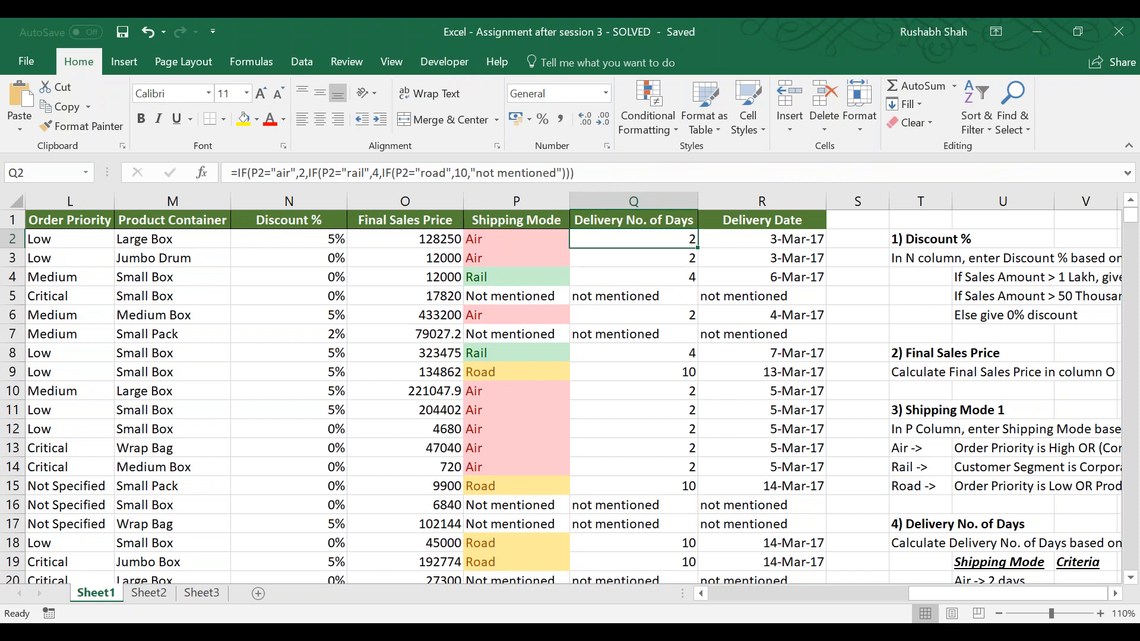
key("F2")
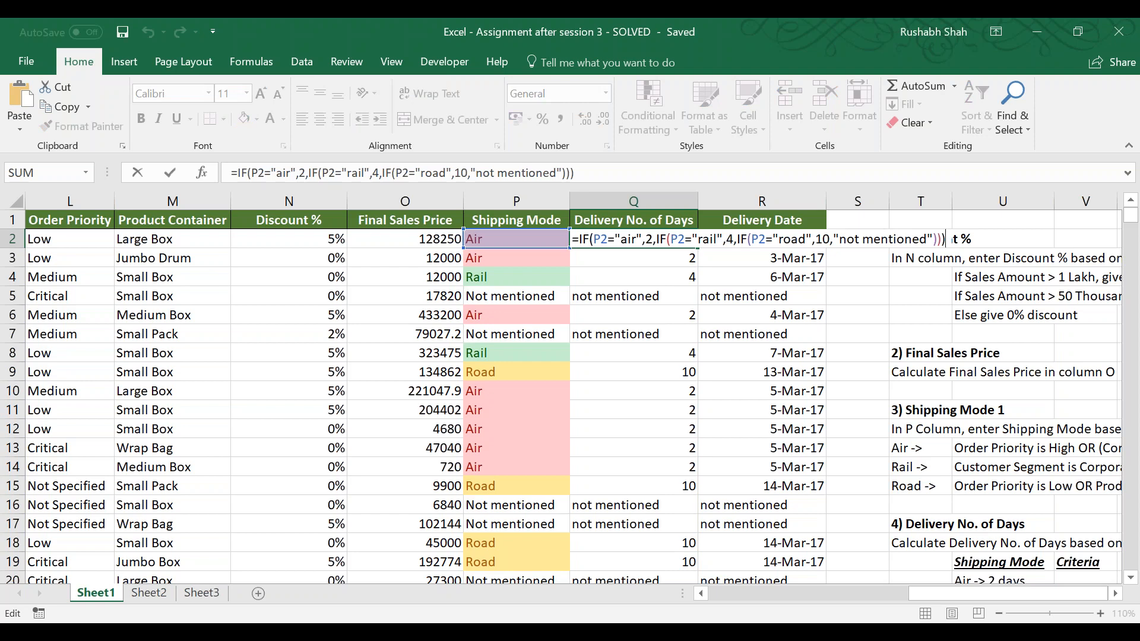
key("Left")
key("Escape")
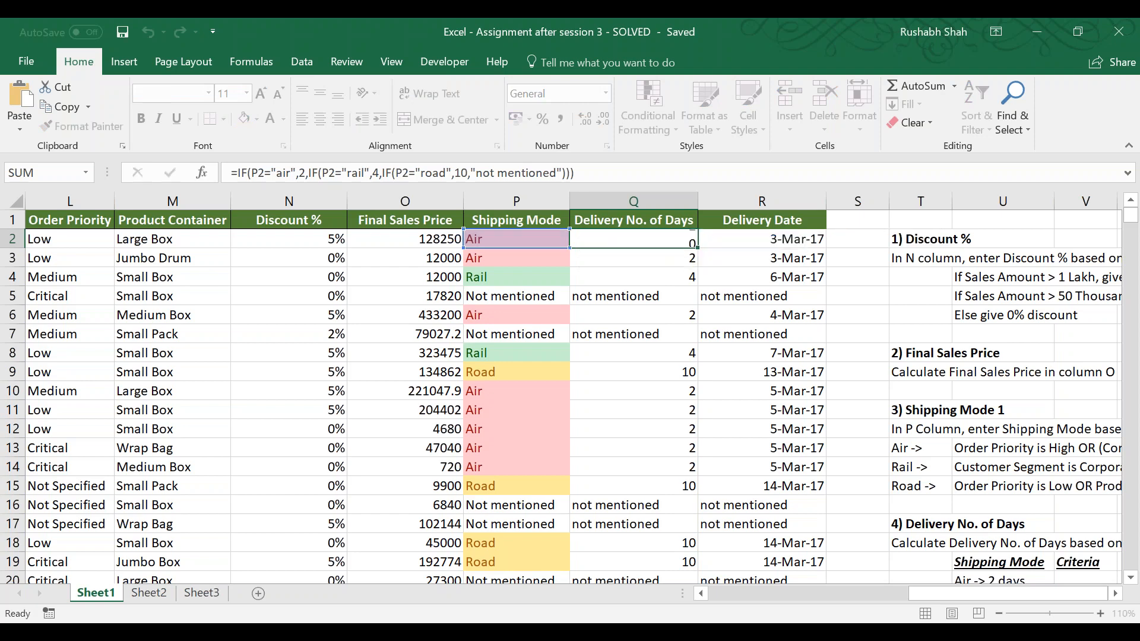
Reopen the Shipping Mode formula in P2, select its full text back to the beginning and close the cell unchanged.
key("Left")
key("F2")
key("shift+Up")
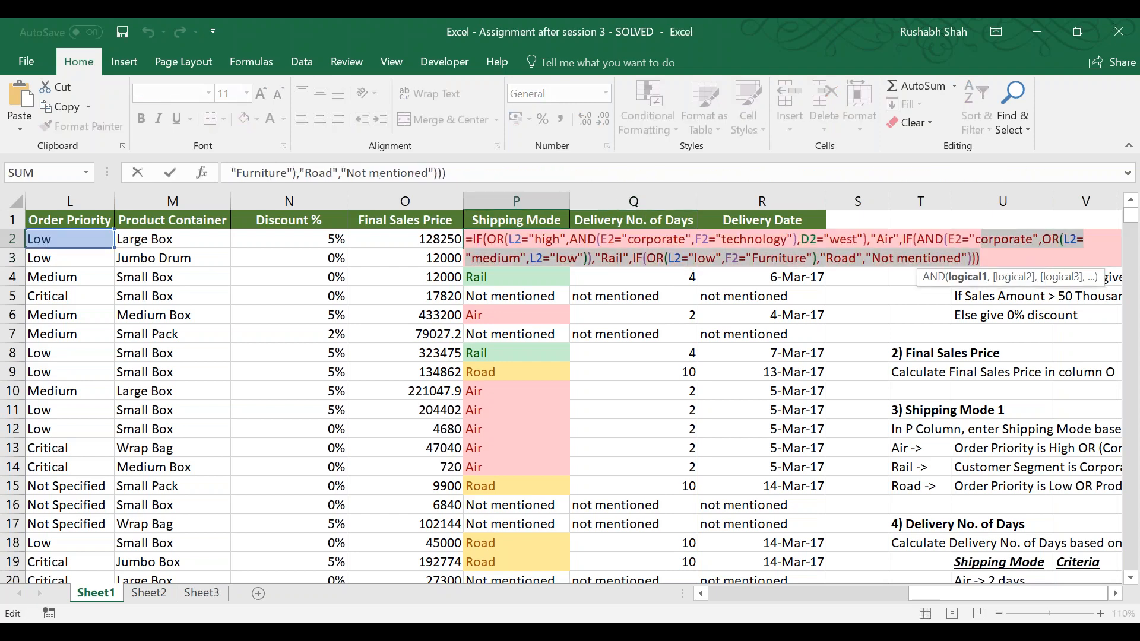
key("ctrl+shift+Left")
key("ctrl+shift+Left")
key("ctrl+shift+Left")
key("ctrl+shift+Left")
key("ctrl+shift+Left")
key("ctrl+shift+Left")
key("ctrl+shift+Left")
key("ctrl+shift+Left")
key("ctrl+shift+Left")
key("ctrl+shift+Left")
key("ctrl+shift+Left")
key("ctrl+shift+Left")
key("ctrl+shift+Left")
key("ctrl+shift+Left")
key("ctrl+shift+Left")
key("ctrl+shift+Left")
key("ctrl+shift+Left")
key("Return")
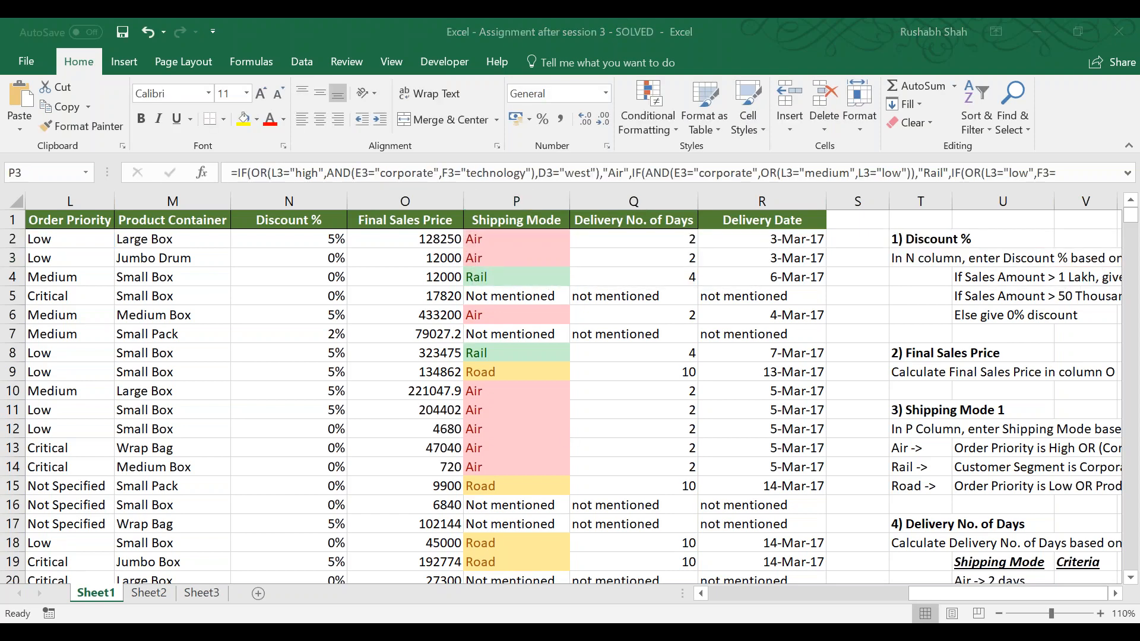
left_click(670, 19)
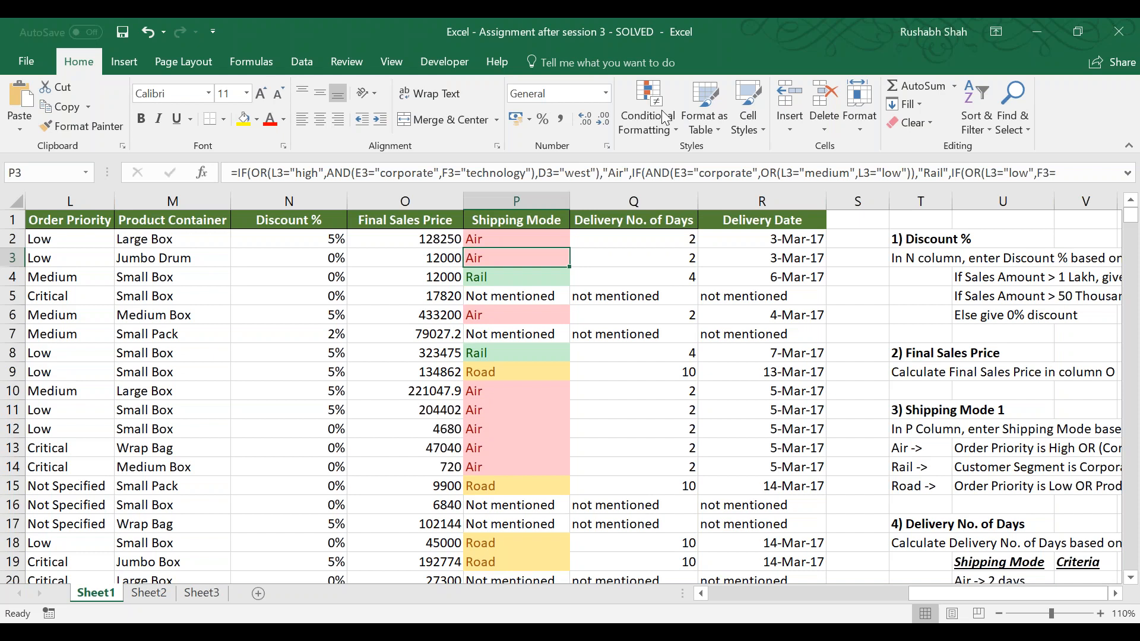
Save the workbook and review the full Shipping Mode formula in P2, leaving it unchanged.
key("ctrl+s")
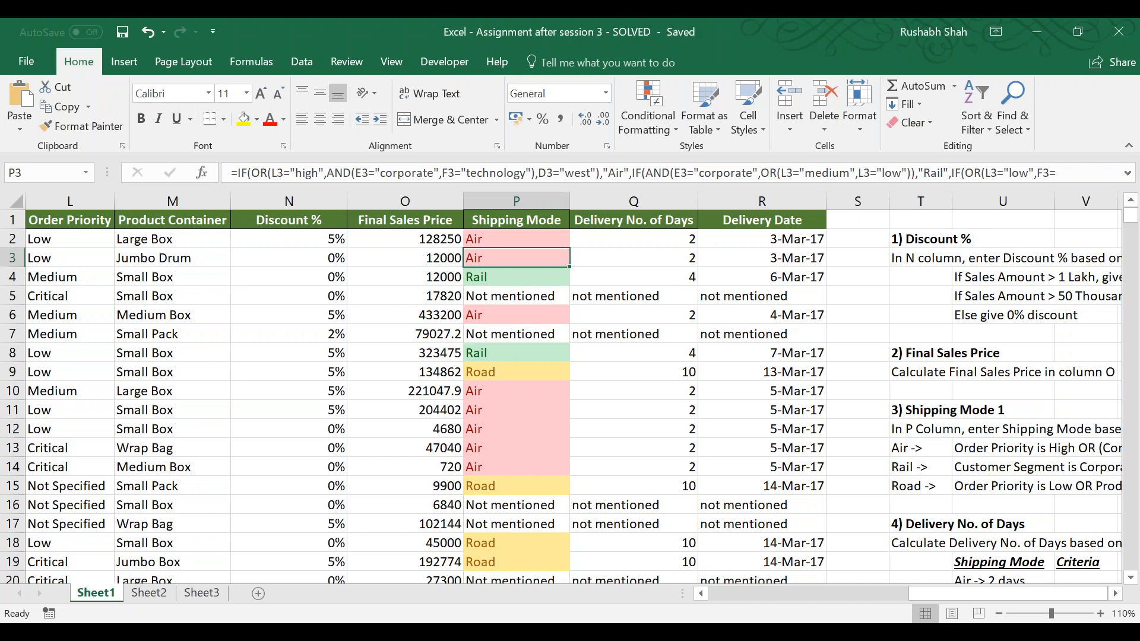
key("Up")
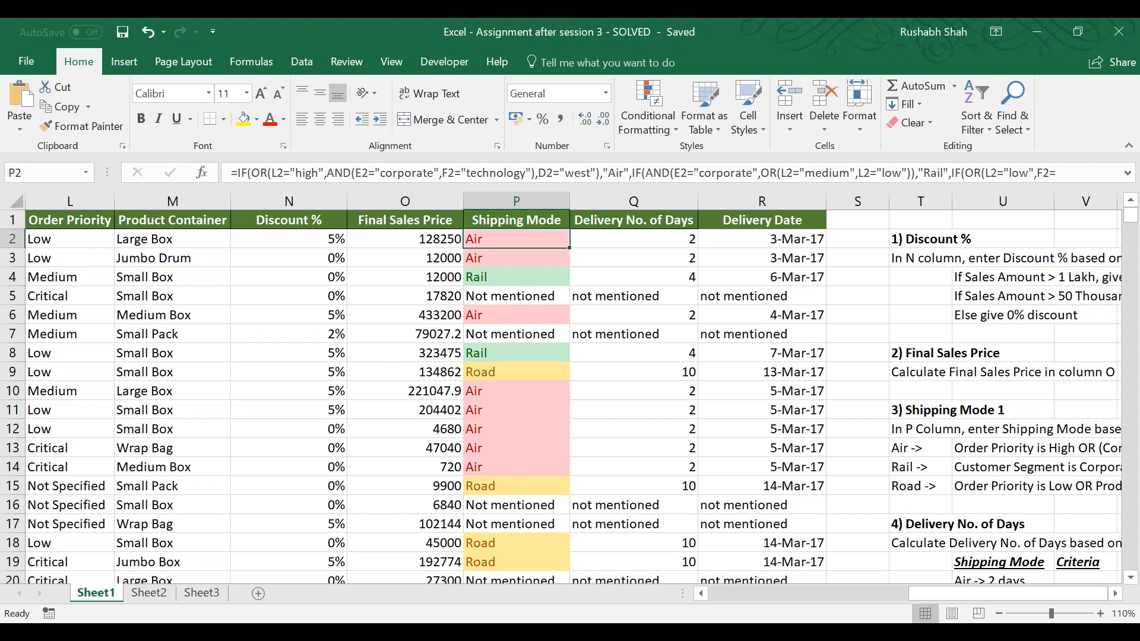
key("F2")
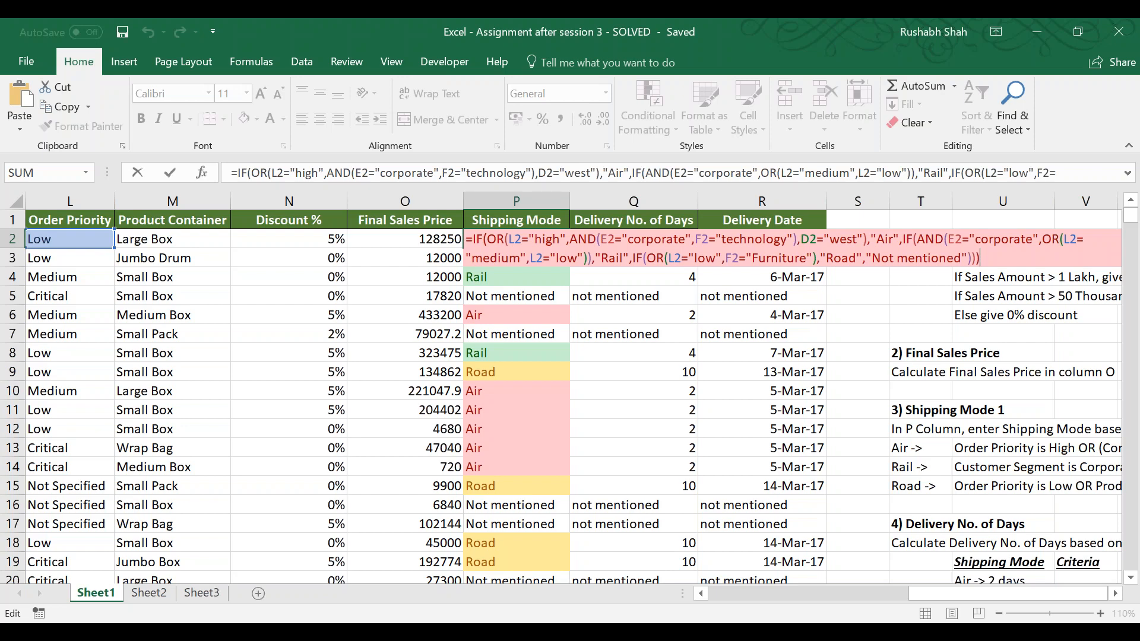
key("ctrl+Return")
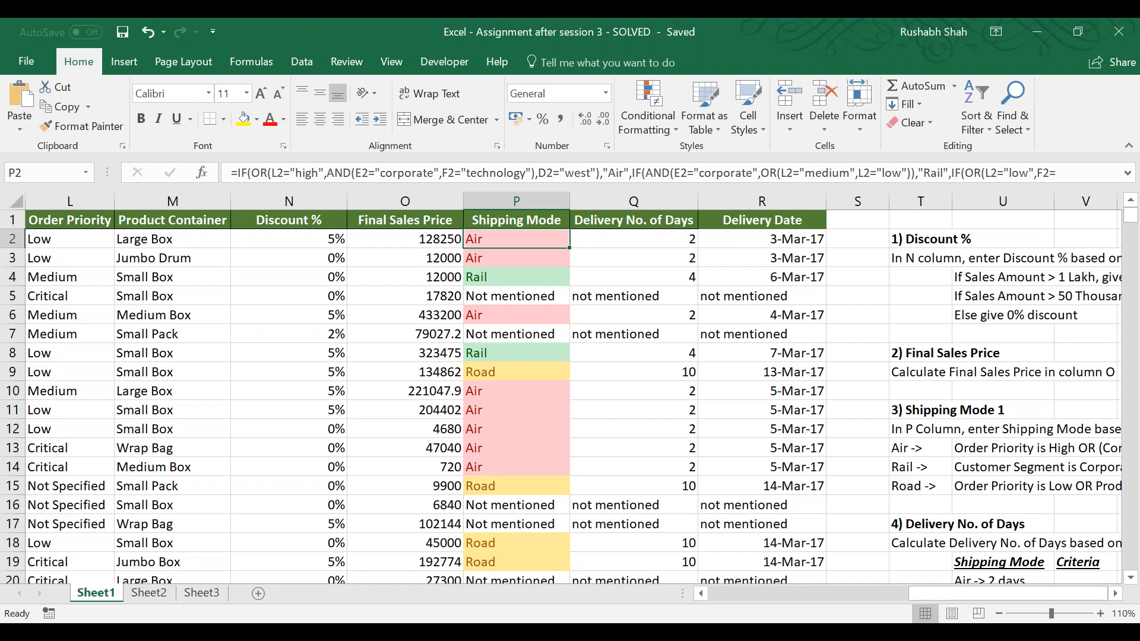
Go to the Highlight section of the assignment instructions and select its four tasks across U27:AA30.
key("Down")
key("Right")
key("Down")
key("Right")
key("Down")
key("Right")
key("Down")
key("Right")
key("Right")
key("Down")
key("Right")
key("Down")
key("Right")
key("Down")
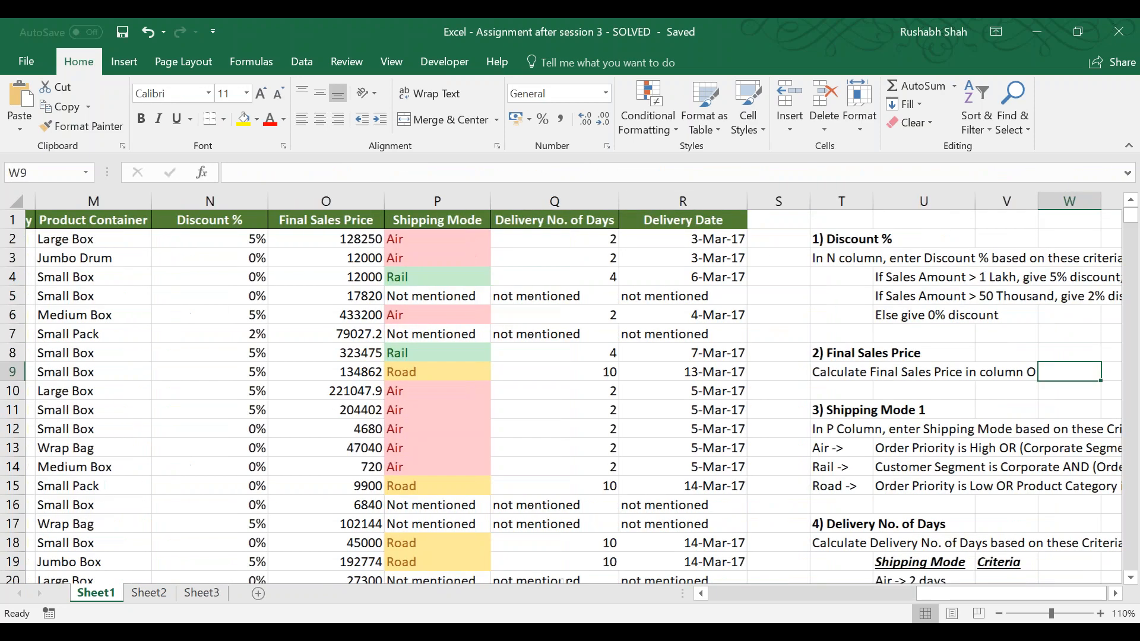
key("Right")
key("Down")
key("Down")
key("Down")
key("Down")
key("Down")
key("Down")
key("Down")
key("Down")
key("Down")
key("Down")
key("Down")
key("Down")
key("Down")
key("Down")
key("Down")
key("Down")
key("Down")
key("Down")
key("Down")
key("Down")
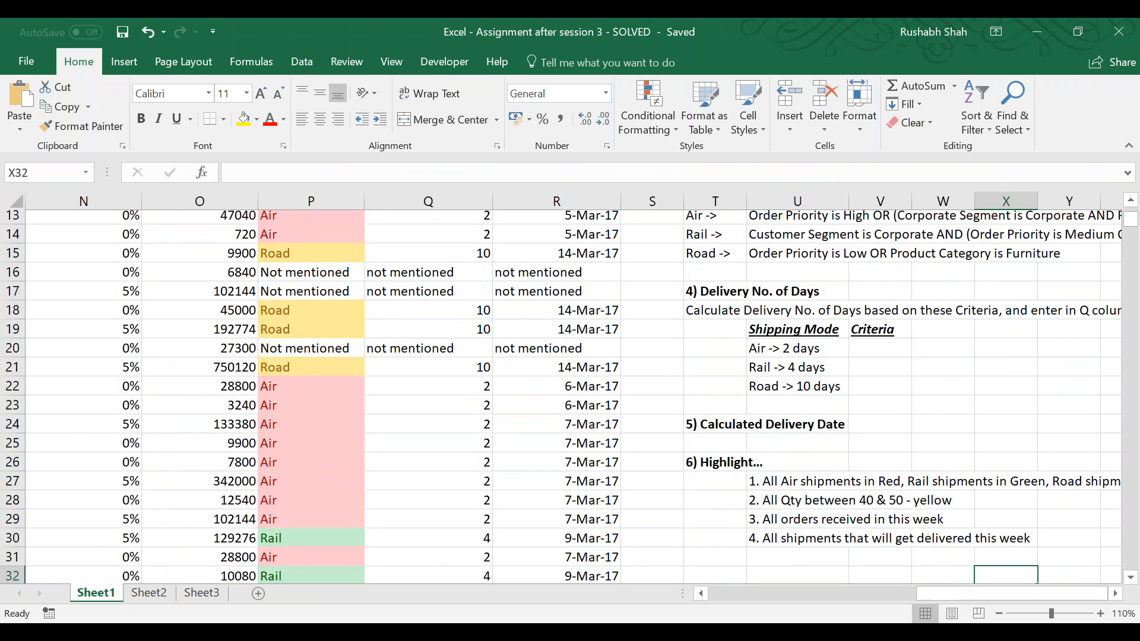
key("Left")
key("Left")
key("Left")
key("Up")
key("Up")
key("Up")
key("Up")
key("Up")
key("shift+Down")
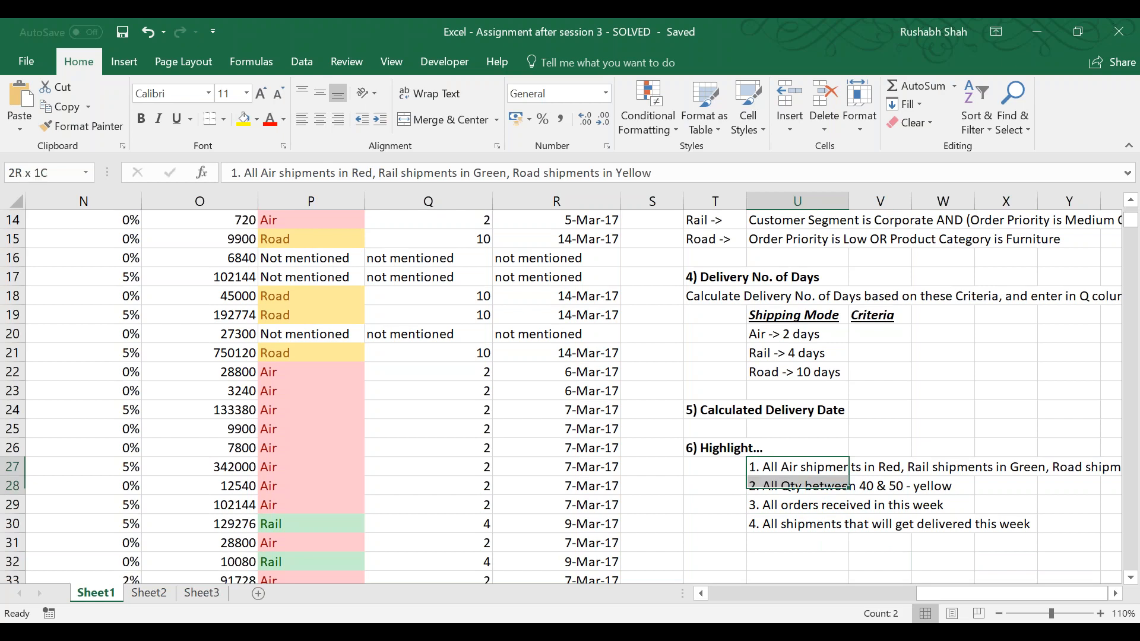
key("shift+Down")
key("shift+Down")
key("shift+Right")
key("shift+Right")
key("shift+Right")
key("shift+Right")
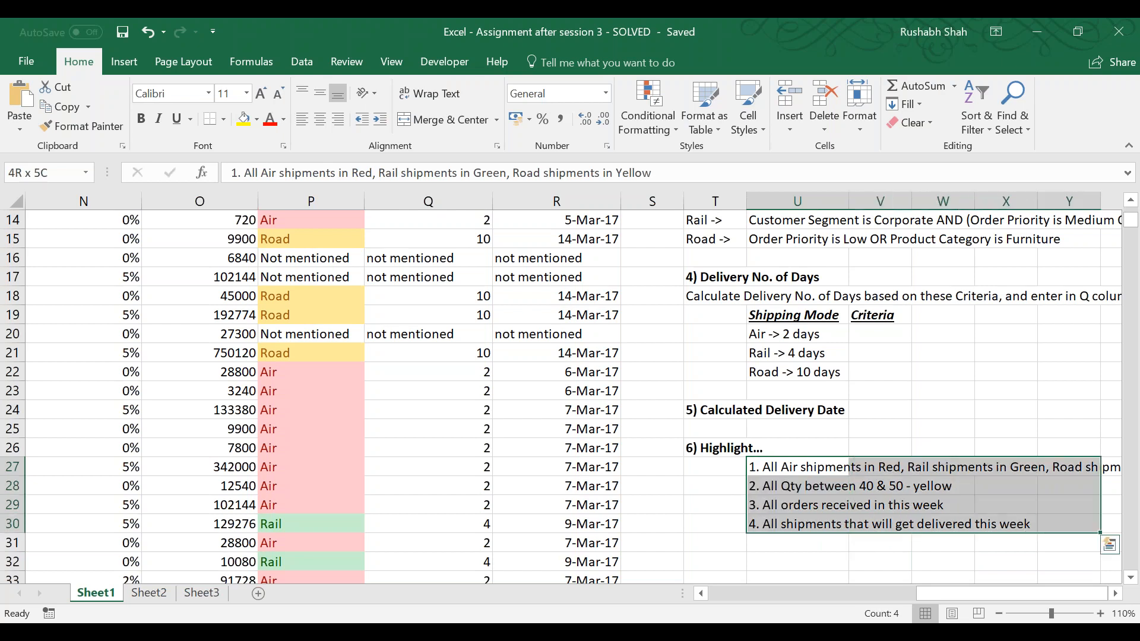
key("shift+Right")
key("shift+Right")
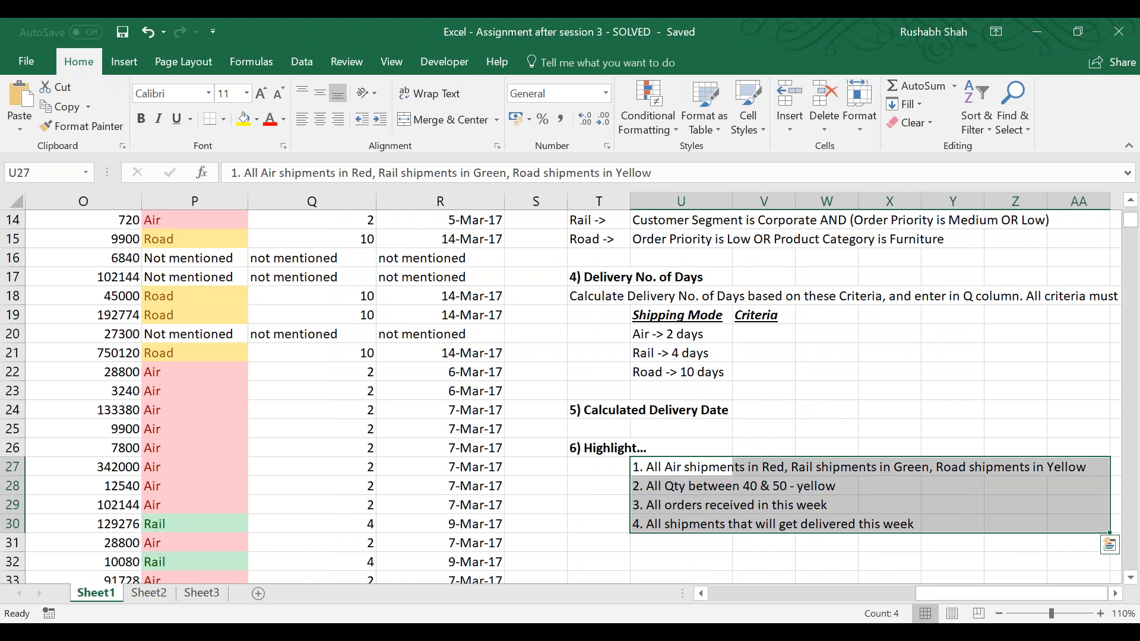
View the Highlight Cells Rules options of Conditional Formatting from cell T27 without applying a rule.
key("Left")
left_click(648, 113)
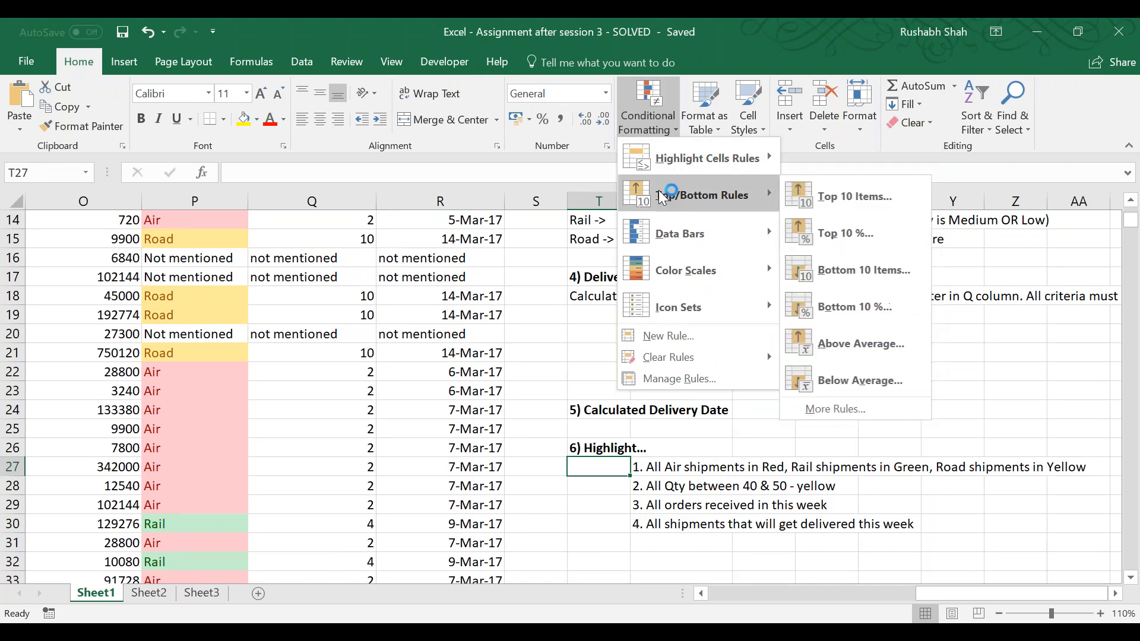
mouse_move(683, 158)
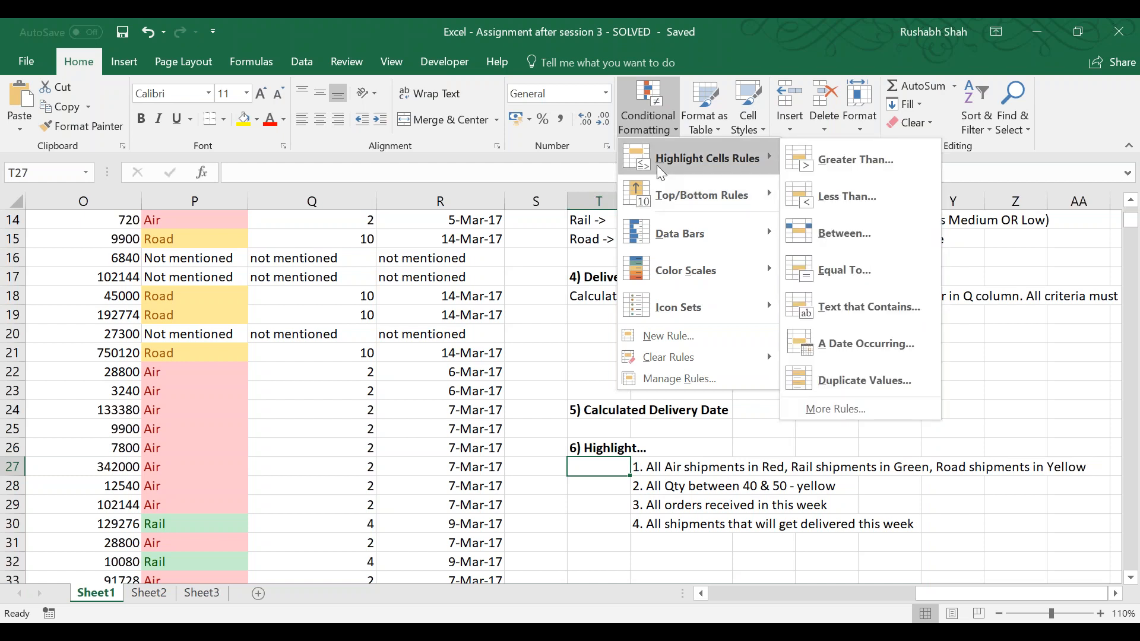
left_click(649, 119)
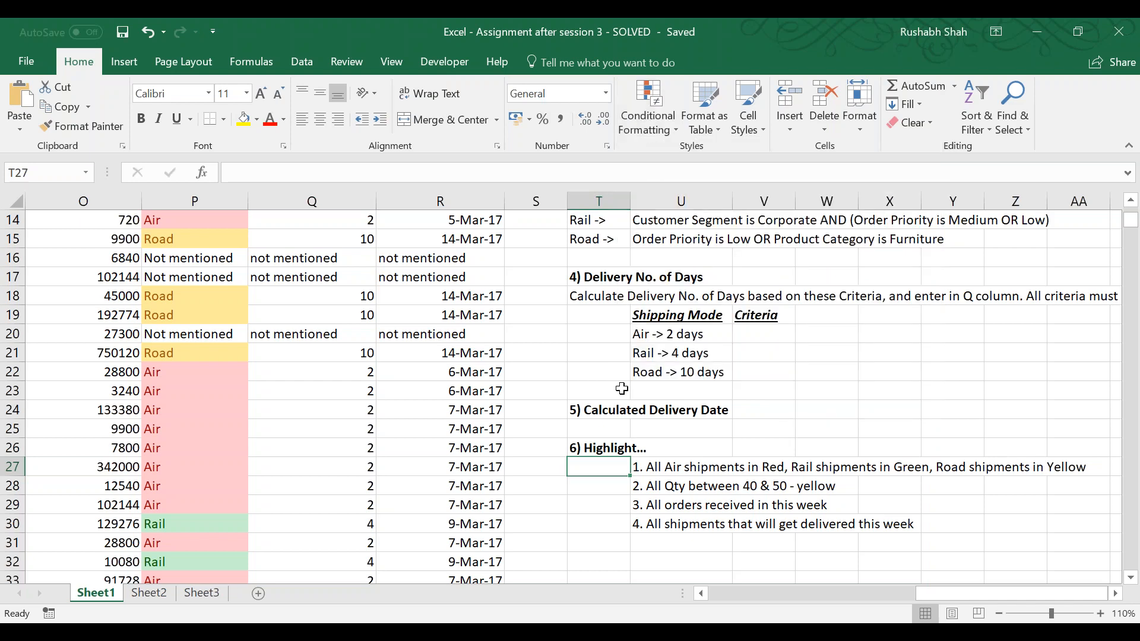
Switch to Sheet2, return to its start and go to the first employee code in D4.
key("ctrl+Page_Down")
key("Left")
key("Left")
key("Left")
key("Left")
key("Left")
key("Left")
key("Left")
key("Left")
key("Left")
key("Left")
key("Left")
key("Left")
key("Left")
key("Left")
key("Up")
key("Up")
key("Up")
key("Up")
key("Up")
key("Up")
key("Up")
key("Up")
key("Up")
key("Up")
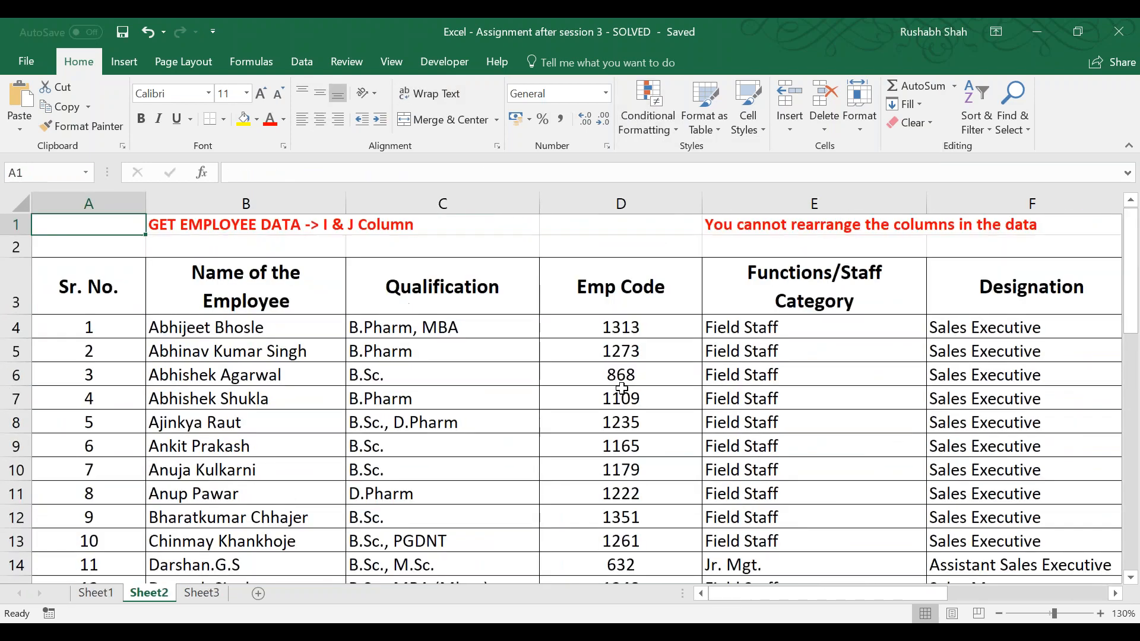
key("Down")
key("Down")
key("Down")
key("Right")
key("Right")
key("Right")
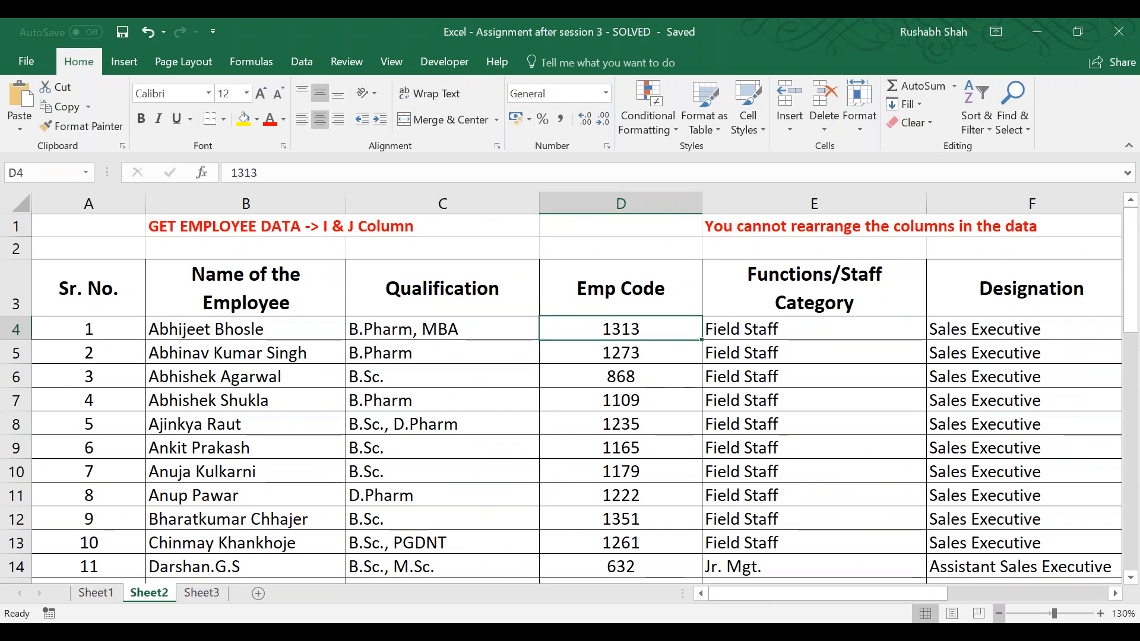
Zoom the sheet out to 80% and go to the employee Name lookup formula in J5.
left_click(998, 614)
left_click(999, 614)
left_click(999, 613)
left_click(999, 614)
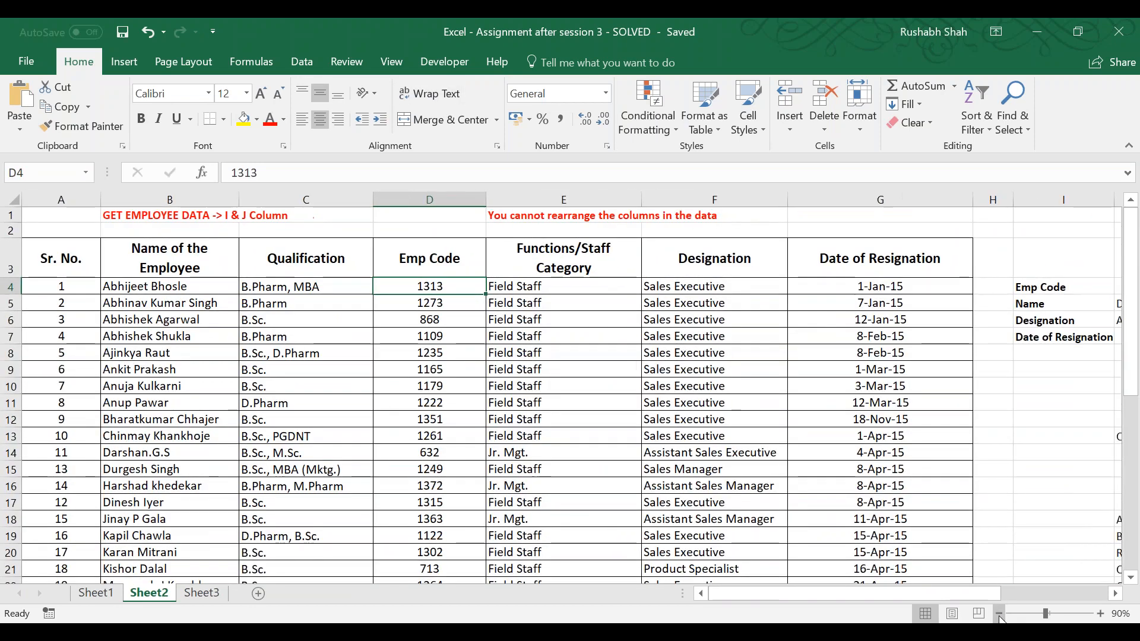
left_click(999, 614)
key("Right")
key("Right")
key("Down")
key("Down")
key("Right")
key("Right")
key("Right")
key("Right")
key("Up")
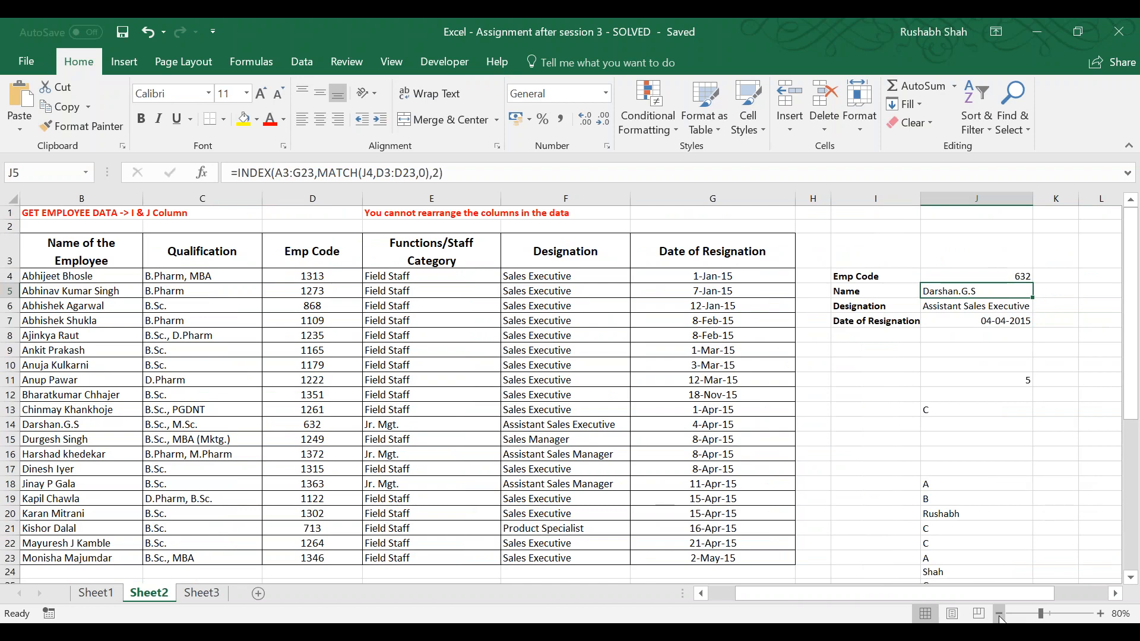
Review the Designation formula in J6 and the Date of Resignation VLOOKUP in J7, ending on the Emp Code cell J4.
key("Down")
key("F2")
key("Return")
key("F2")
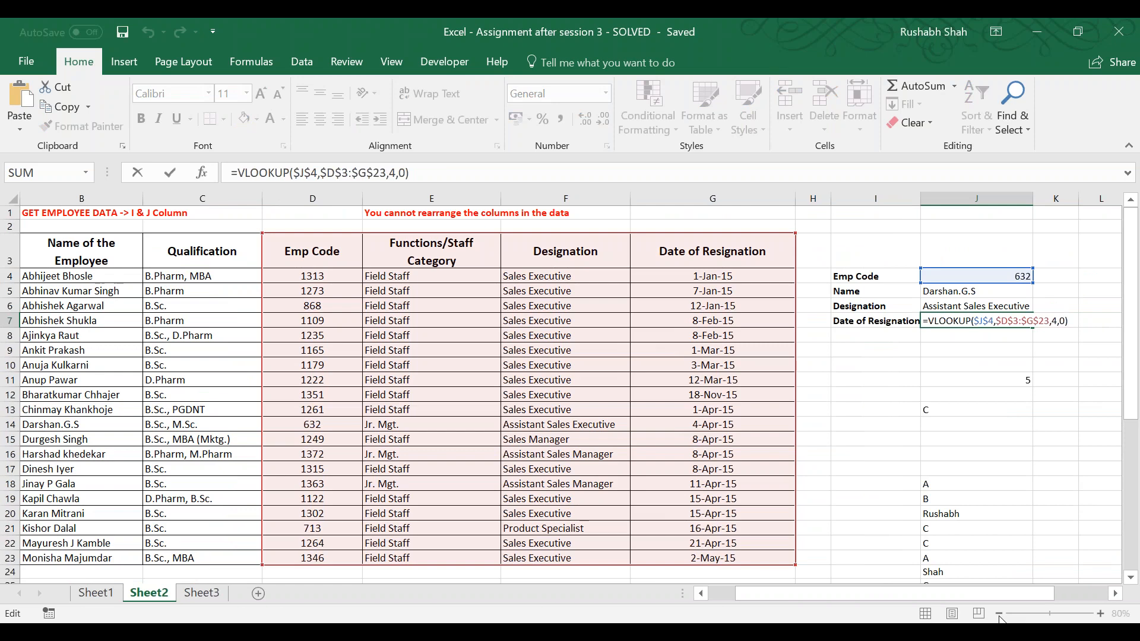
key("ctrl+Return")
key("Up")
key("Up")
key("Up")
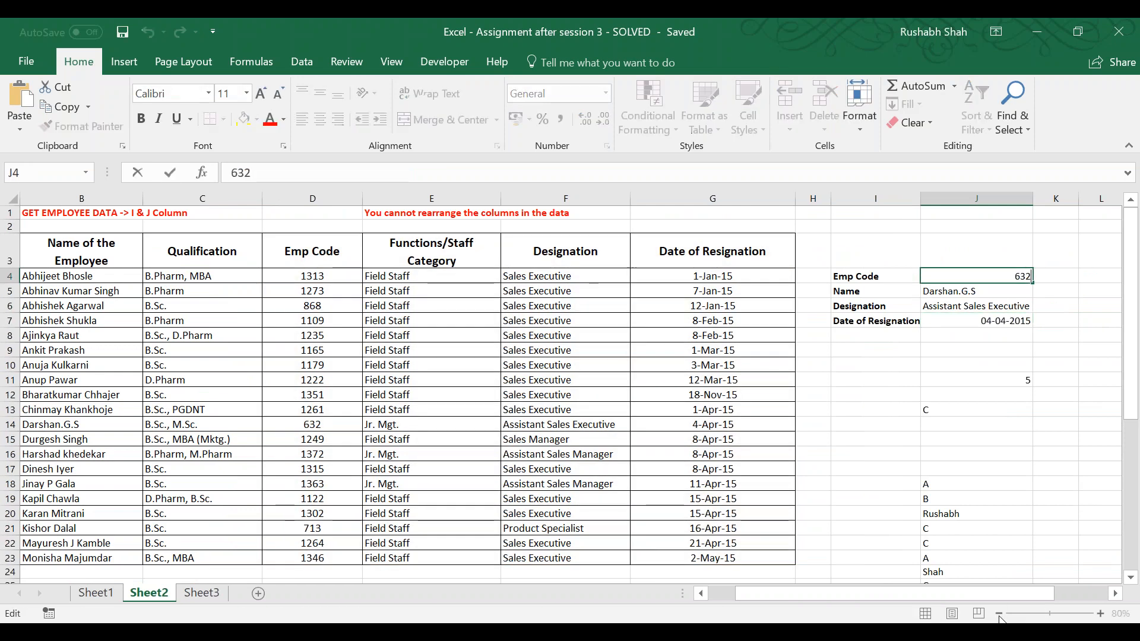
Step through the lookup formulas in J5 to J7 and re-examine the INDEX-MATCH formula for Name in J5.
key("Return")
key("F2")
key("Return")
key("F2")
key("Return")
key("F2")
key("Escape")
key("Up")
key("Up")
key("F2")
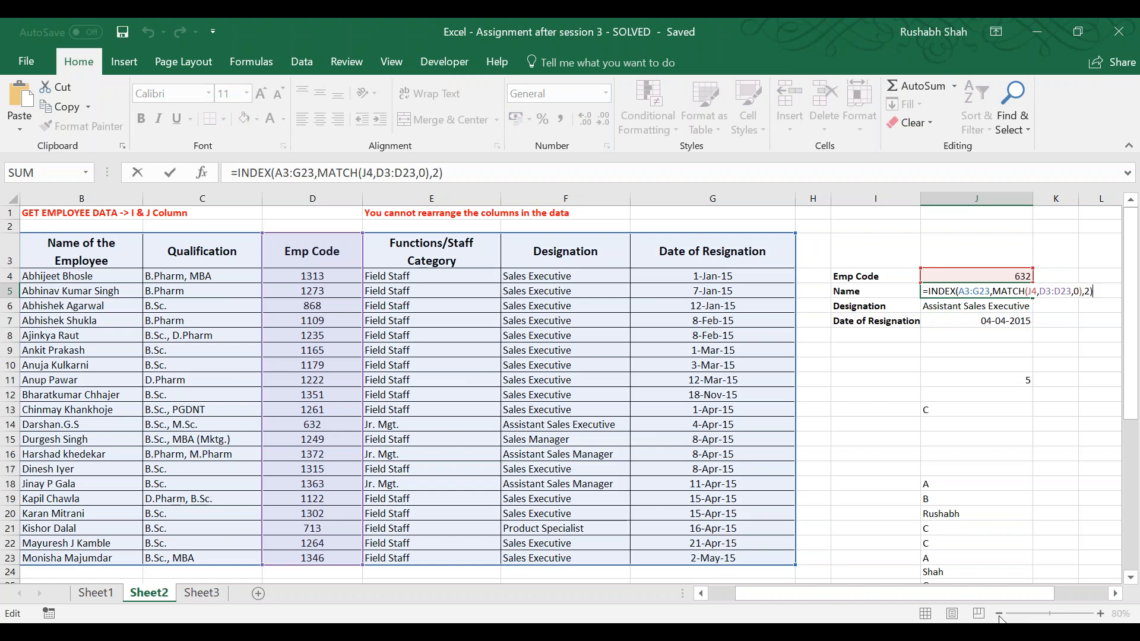
key("Escape")
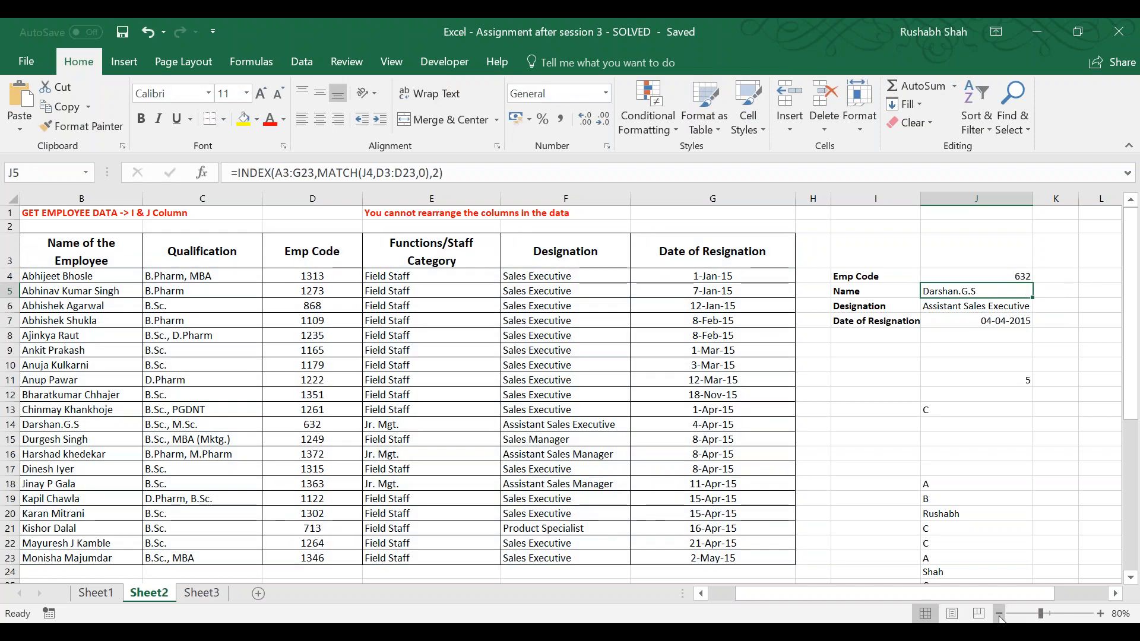
Switch to Sheet3, look over the employee ages and age slab table, and go to the Age Slab formula in C4.
key("ctrl+Page_Down")
key("Down")
key("Down")
key("Right")
key("Right")
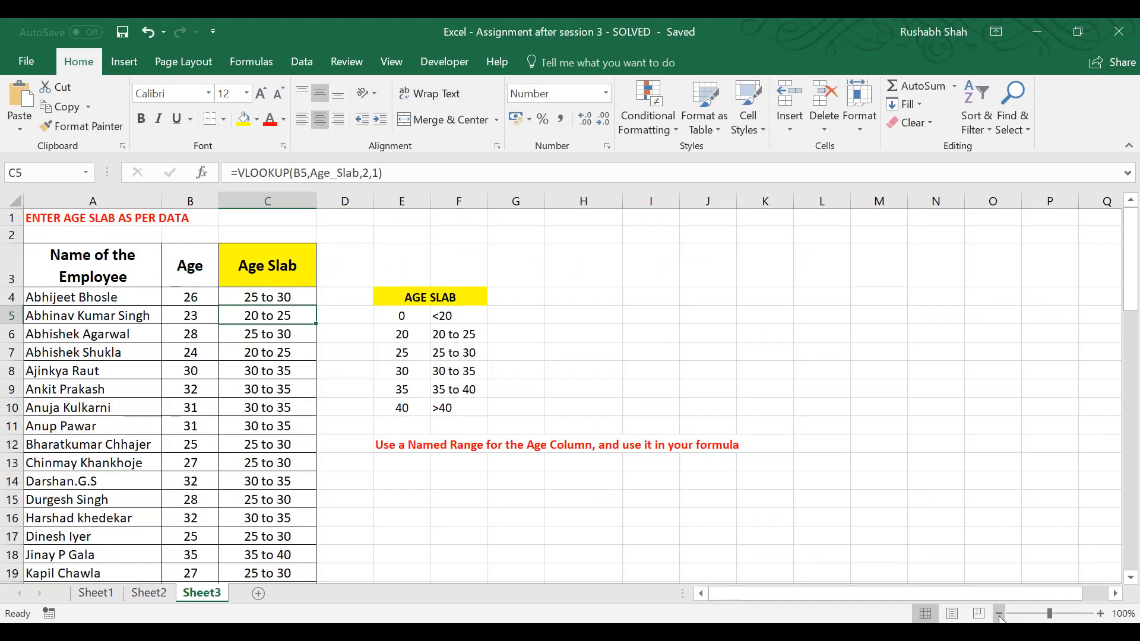
key("Right")
key("Right")
key("Down")
key("Down")
key("Left")
key("Left")
key("Left")
key("Left")
key("Up")
key("Up")
key("Right")
key("Right")
key("Up")
key("Right")
key("Right")
key("Down")
key("Left")
key("Left")
key("Up")
key("Left")
key("Down")
key("Up")
key("Right")
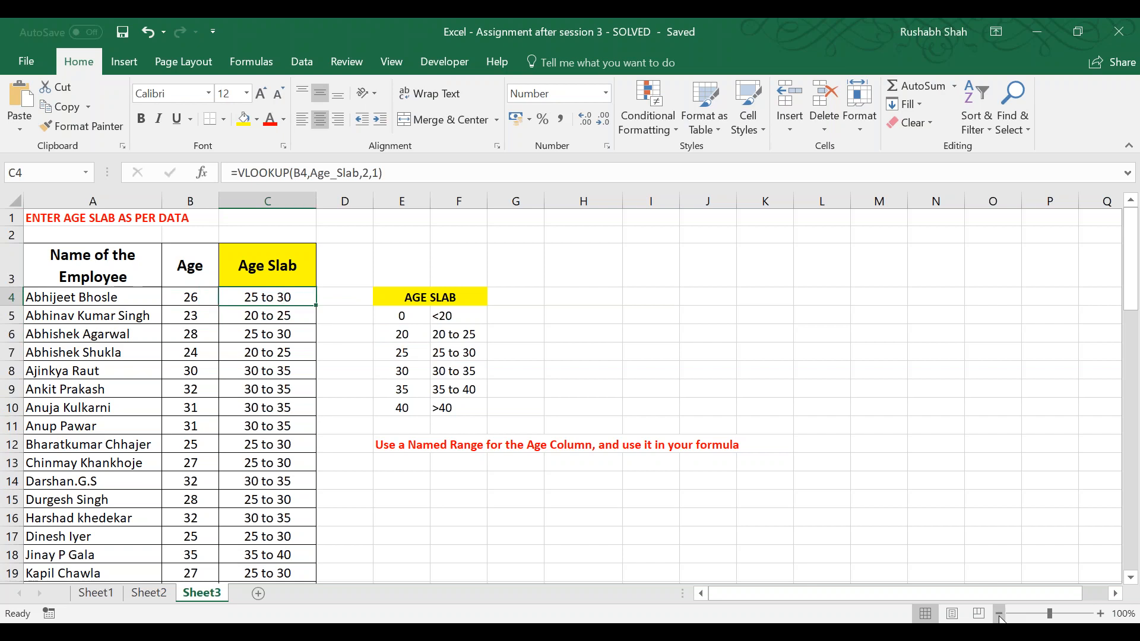
Replace the Age_Slab named range in C4's VLOOKUP formula with the range E6:F10 and reopen the formula for editing.
key("F2")
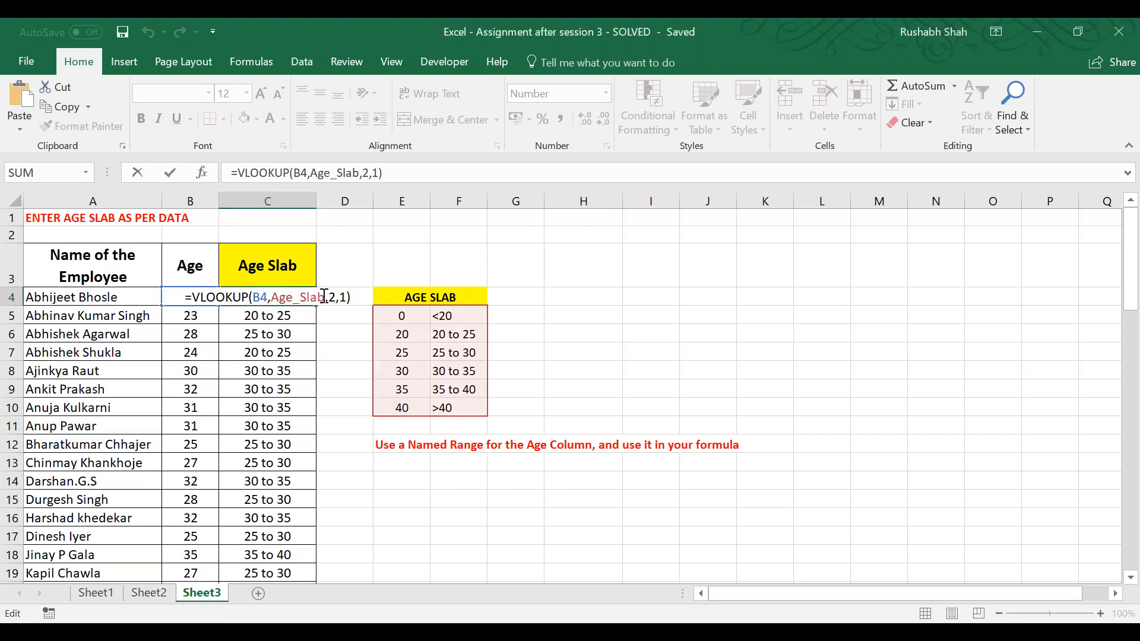
left_click_drag(326, 297, 271, 296)
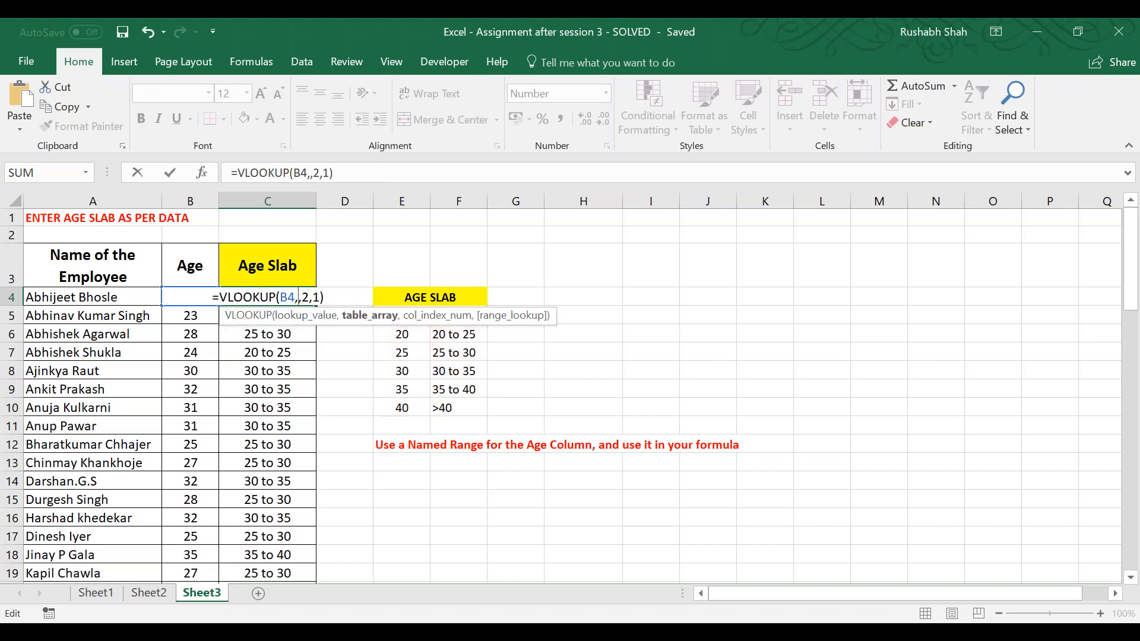
left_click(391, 330)
left_click_drag(392, 330, 454, 408)
key("ctrl+Return")
key("F2")
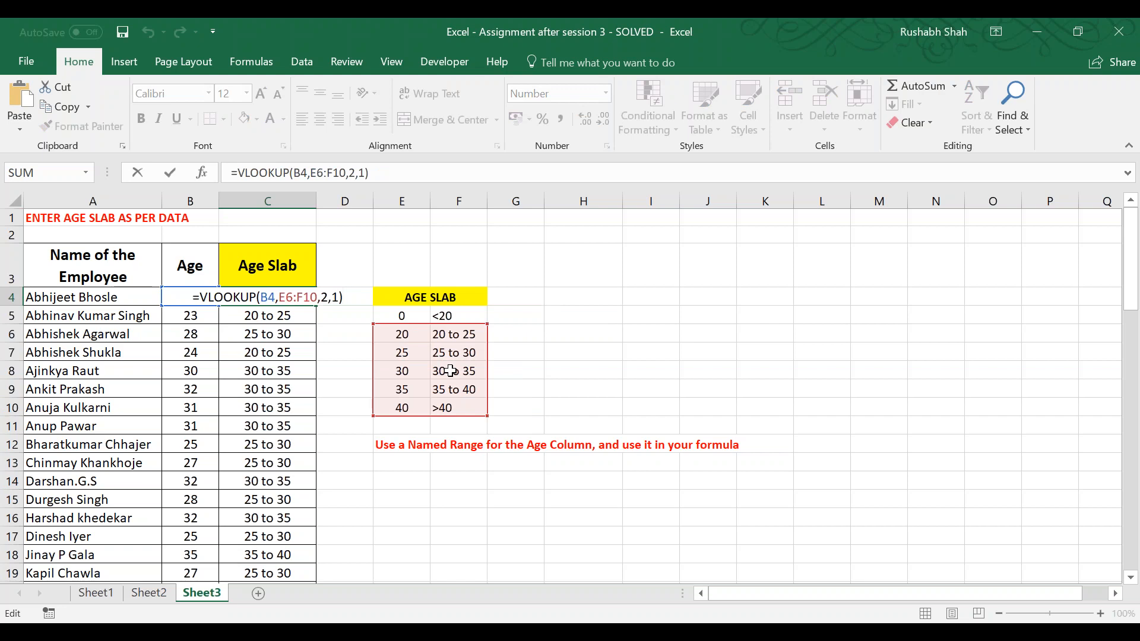
Correct the table range in C4's VLOOKUP formula to E5:F10 and reopen the formula for checking.
key("Left")
key("Left")
key("Left")
key("Left")
key("Left")
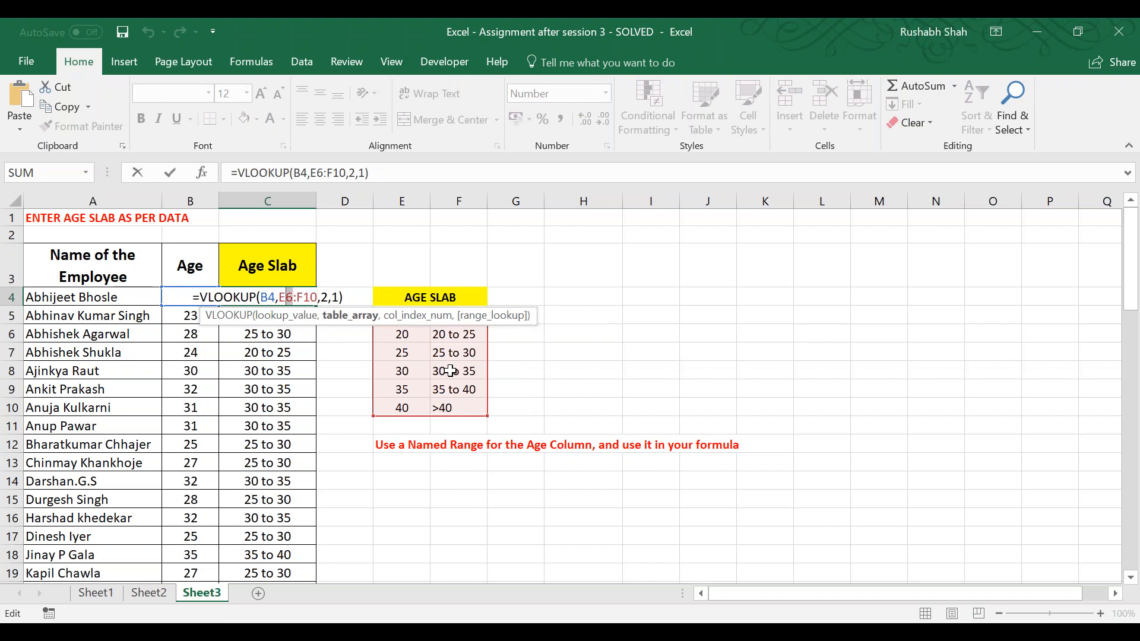
key("Return")
key("Up")
key("F2")
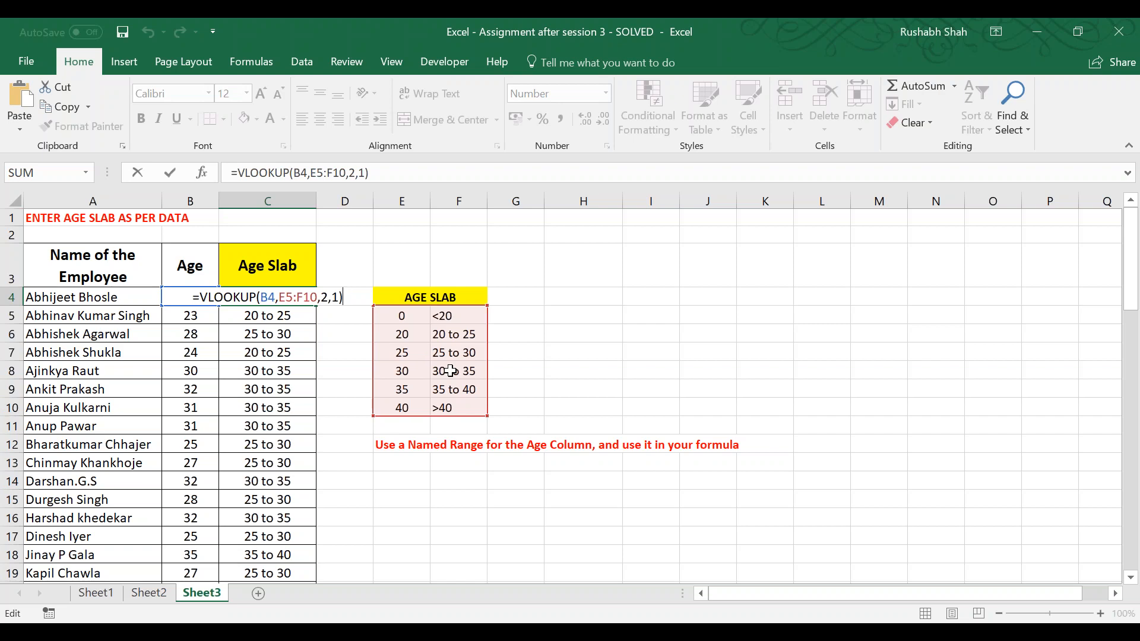
Look over the named-range instruction in E12 and the employee ages in column B, ending on B7.
key("Return")
key("Right")
key("Right")
key("Down")
key("Down")
key("Down")
key("Down")
key("Down")
key("Down")
key("Down")
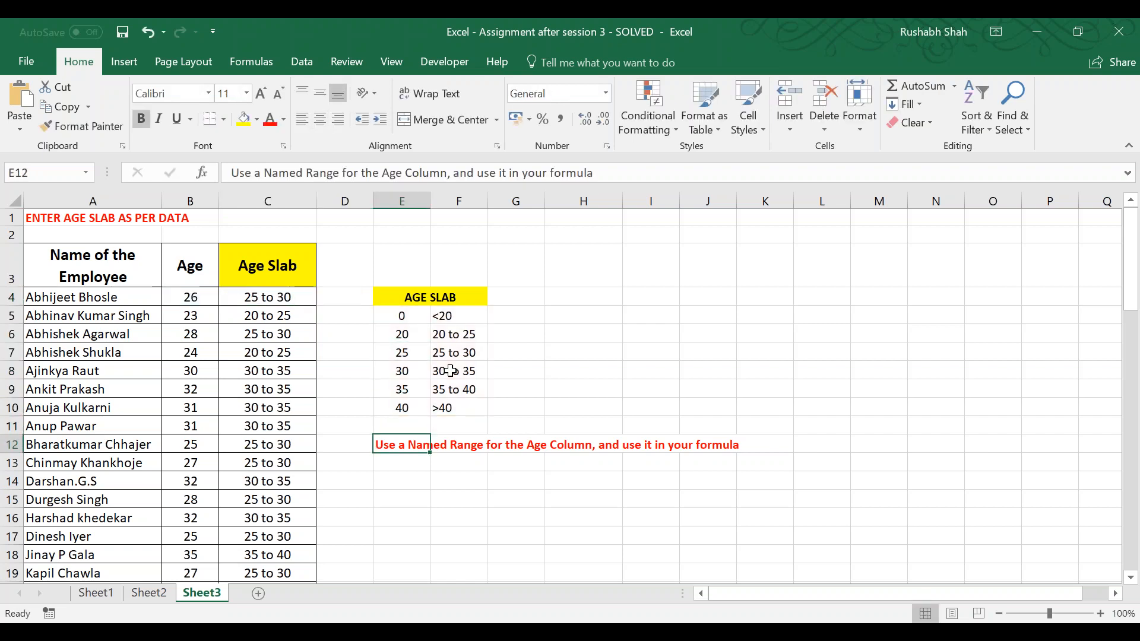
key("Left")
key("Left")
key("Up")
key("Up")
key("Left")
key("Up")
key("Up")
key("Up")
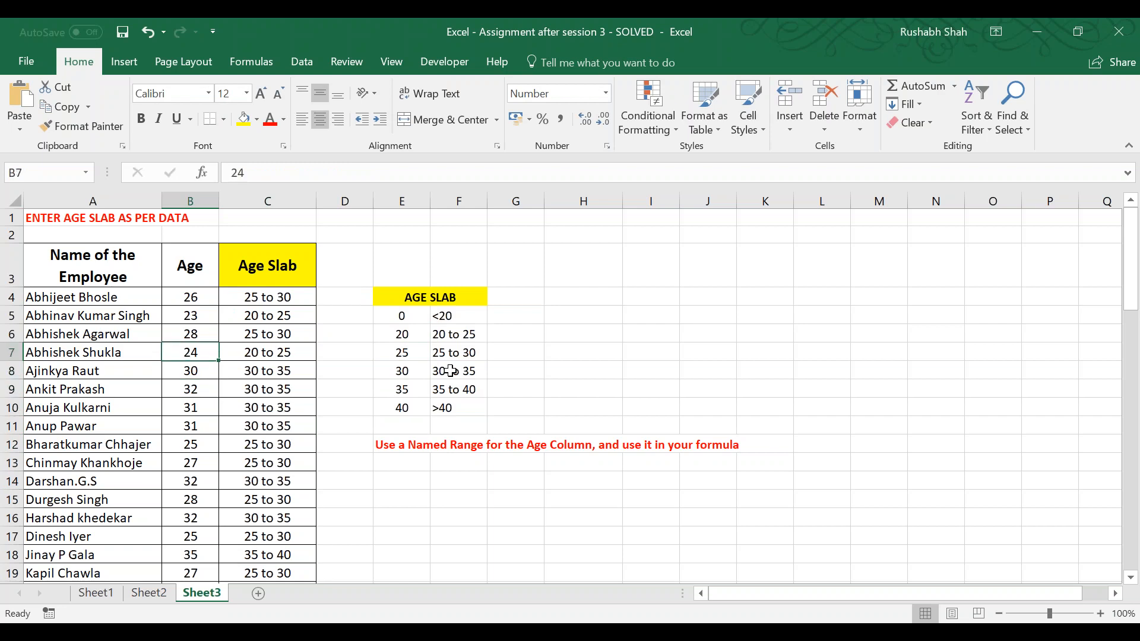
Select the age slab table E5:F10 to check its range name, and save the workbook.
key("Right")
key("Right")
key("Right")
key("Up")
key("Up")
key("Up")
key("Down")
key("shift+Right")
key("shift+Down")
key("shift+Down")
key("shift+Down")
key("shift+Down")
key("shift+Down")
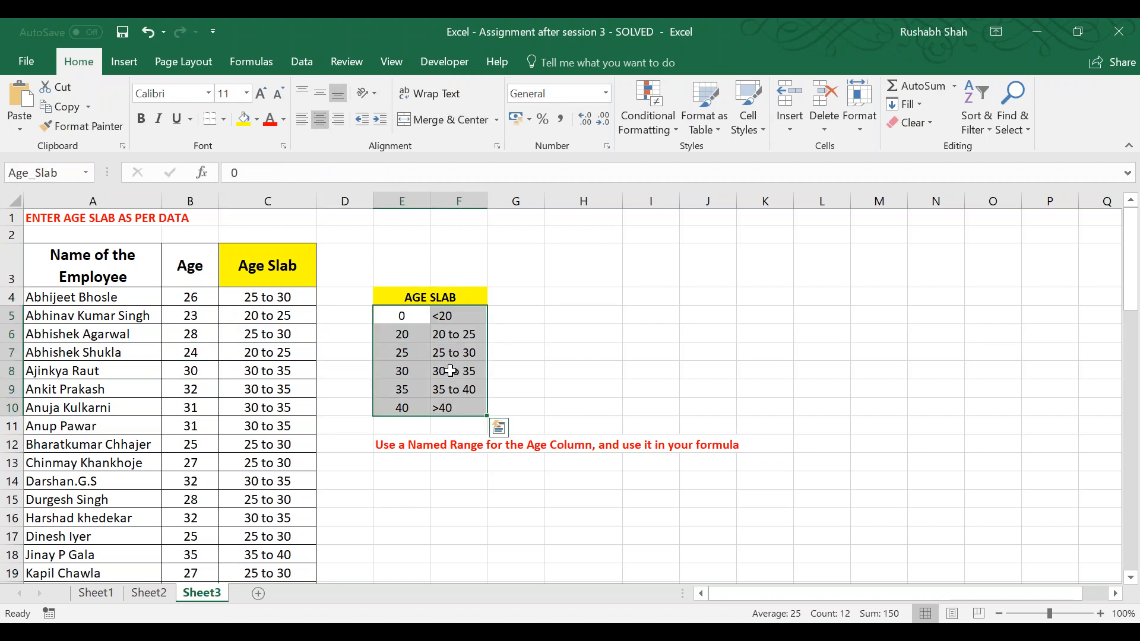
key("Left")
key("Up")
key("Right")
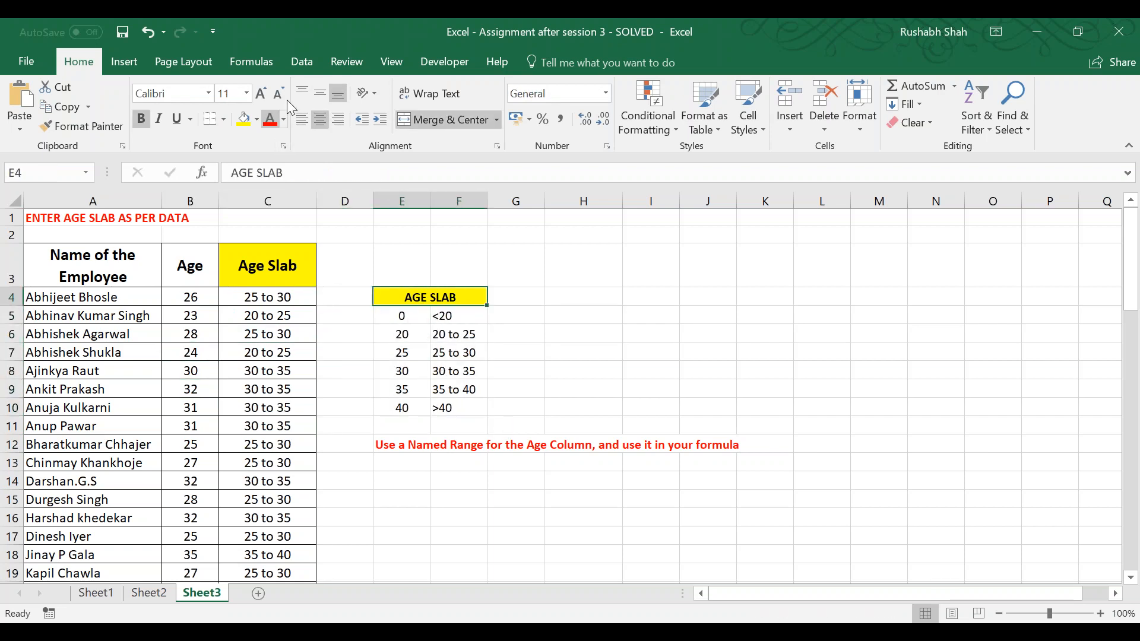
key("ctrl+s")
Delete the Age_Slab named range from the workbook's defined names.
left_click(275, 63)
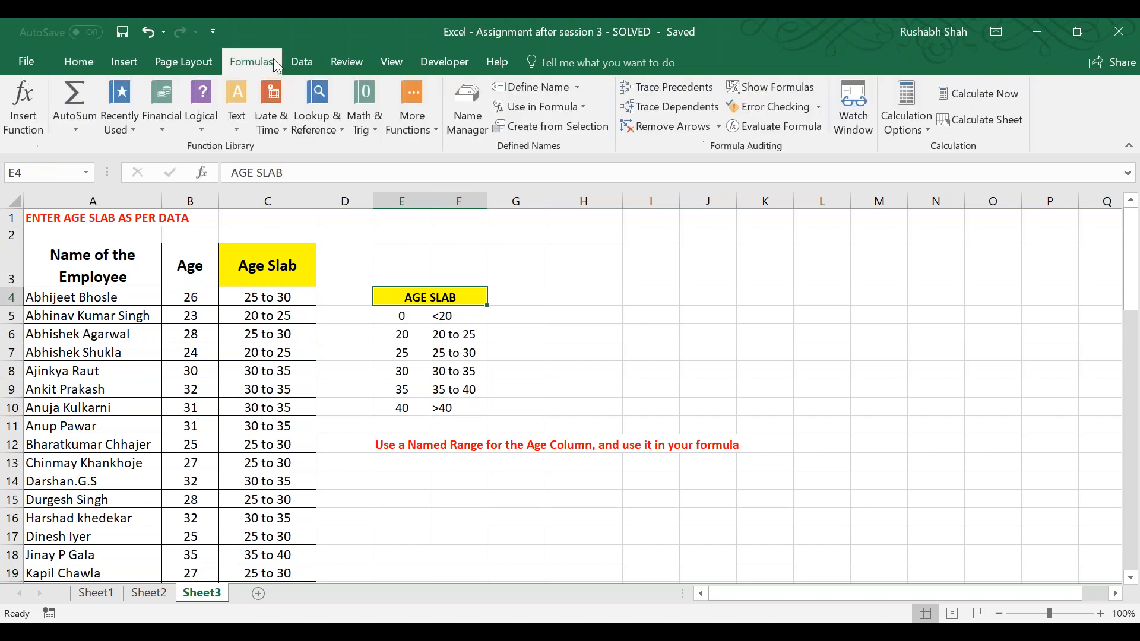
left_click(474, 121)
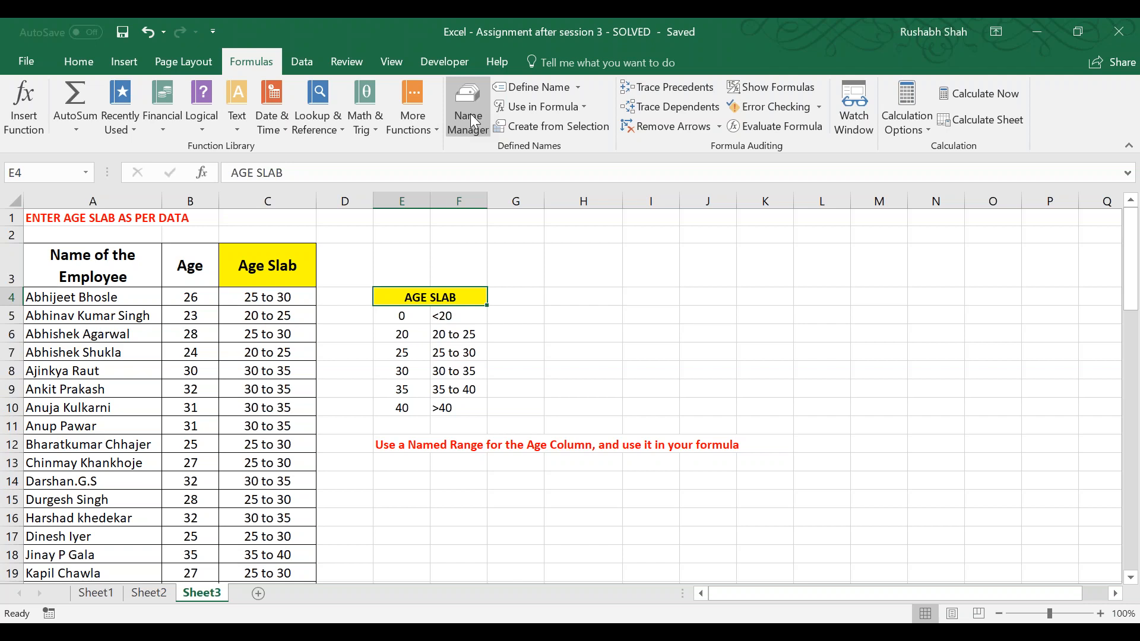
left_click(475, 121)
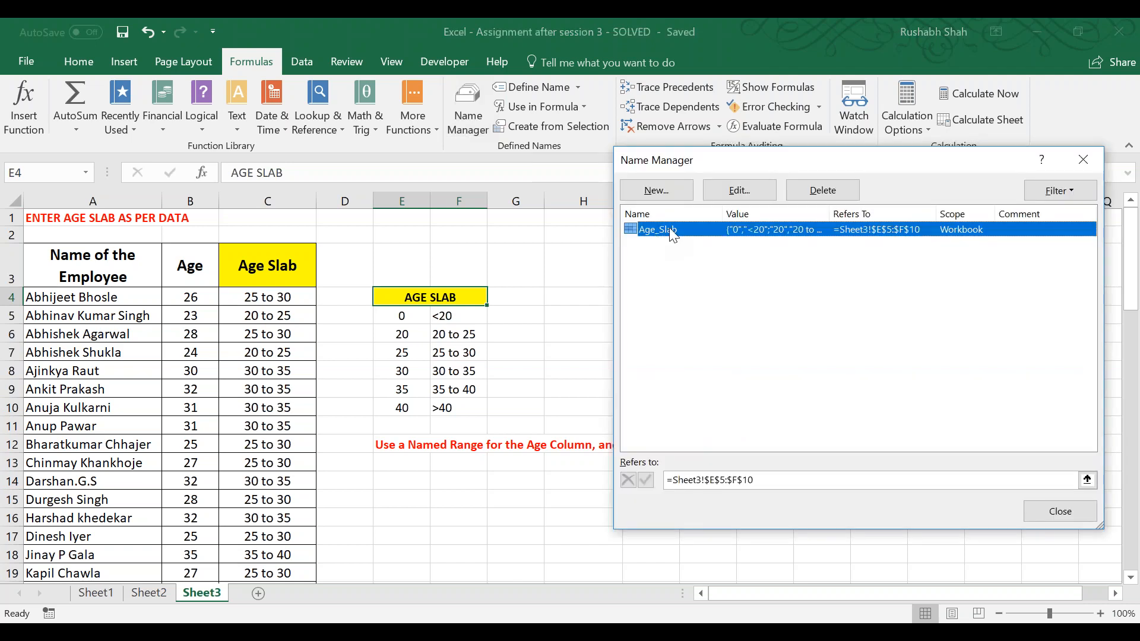
left_click(822, 190)
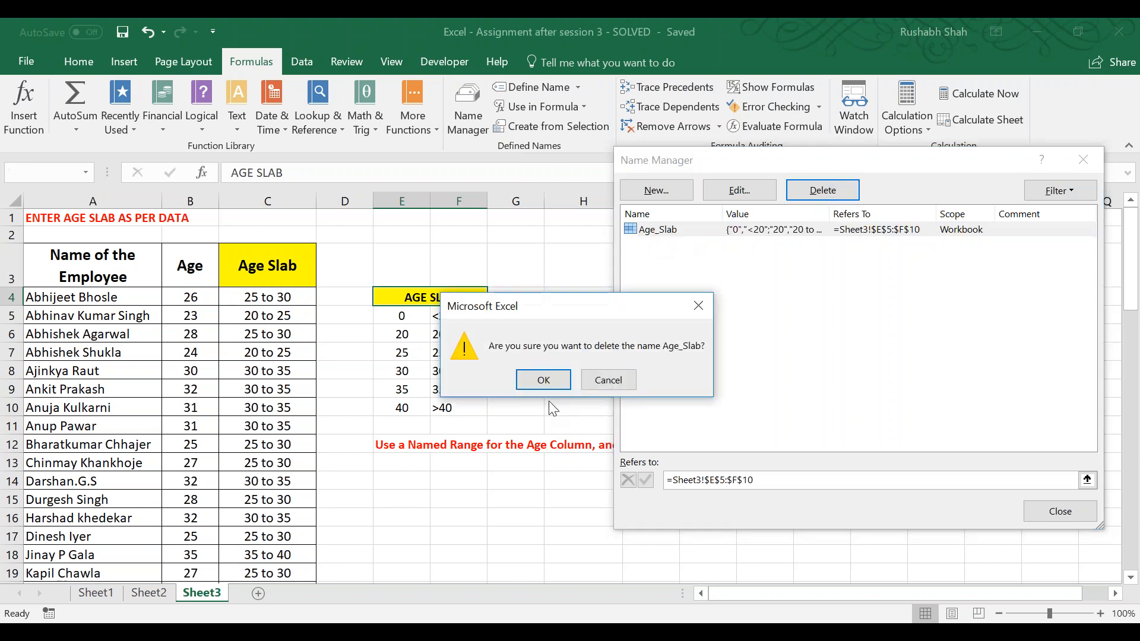
left_click(542, 380)
left_click(1054, 511)
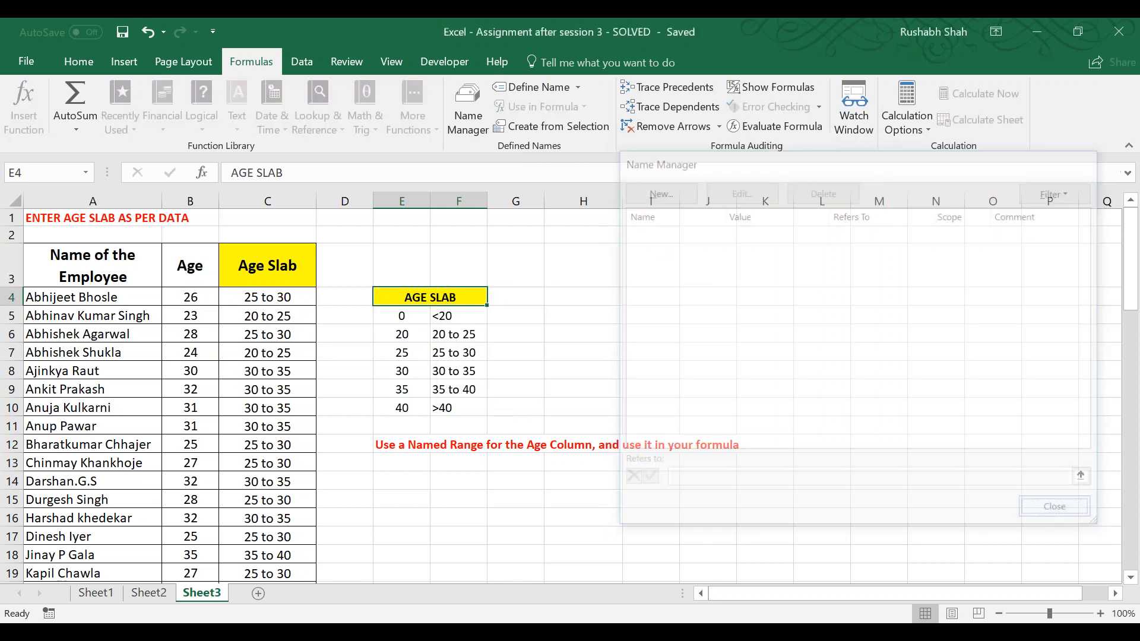
Clear the Age Slab results from C5 down to the end of the column.
left_click(223, 316)
key("ctrl+shift+Down")
key("Delete")
Open C4's VLOOKUP formula and highlight its table range E5:F10 for review, leaving the formula as it is.
key("Up")
key("F2")
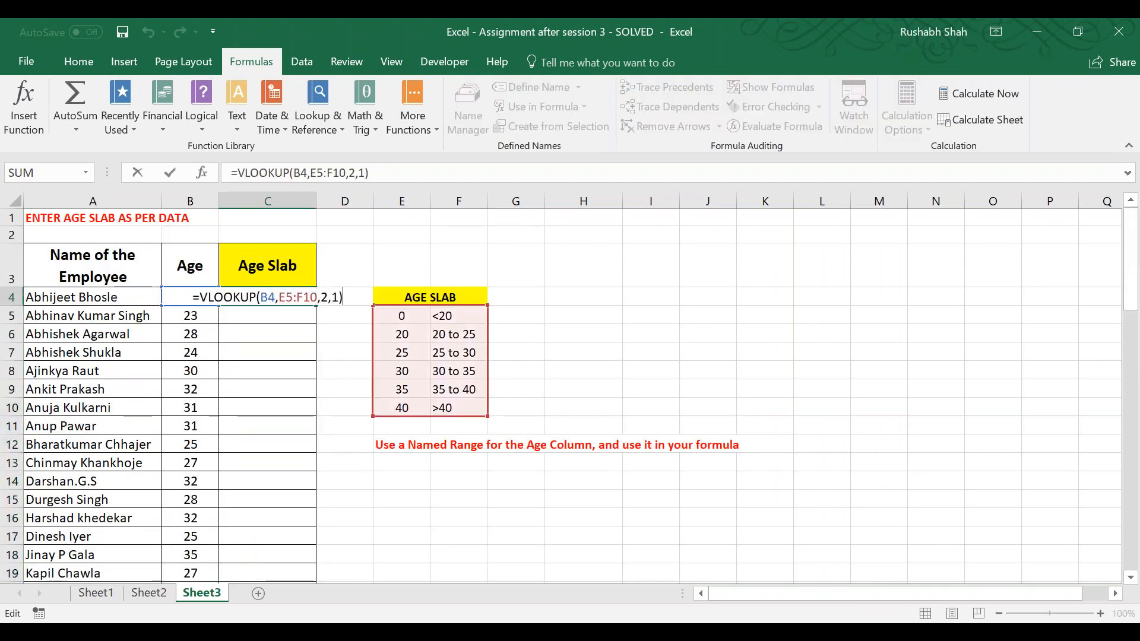
key("Left")
key("Left")
key("Left")
key("Left")
key("Left")
key("shift+Left")
key("shift+Left")
key("shift+Left")
key("shift+Left")
key("shift+Left")
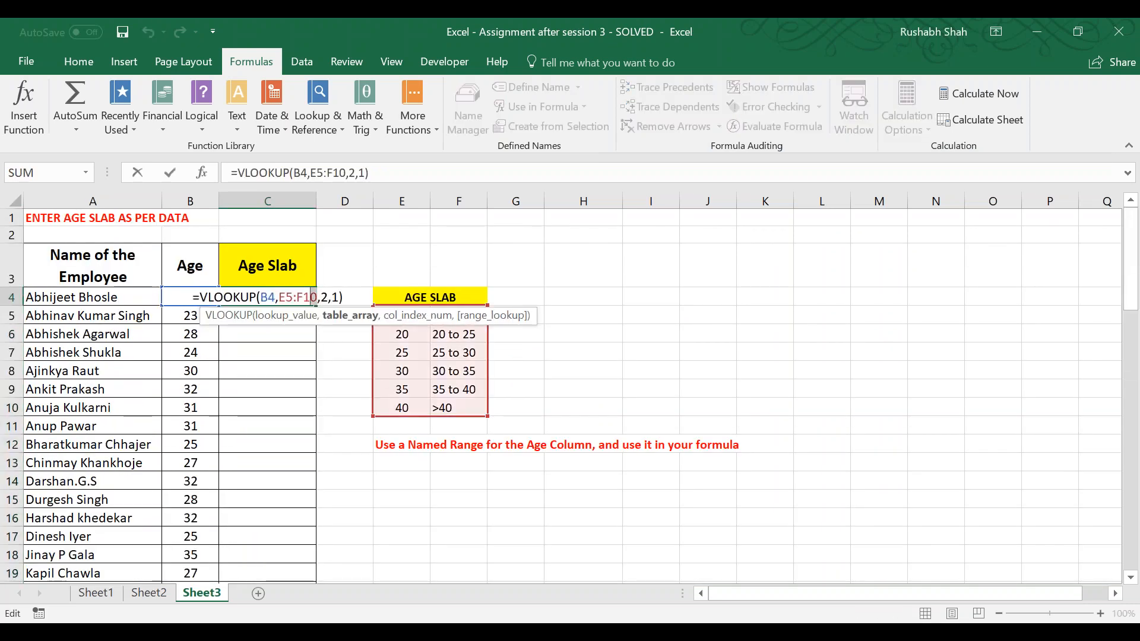
key("shift+Left")
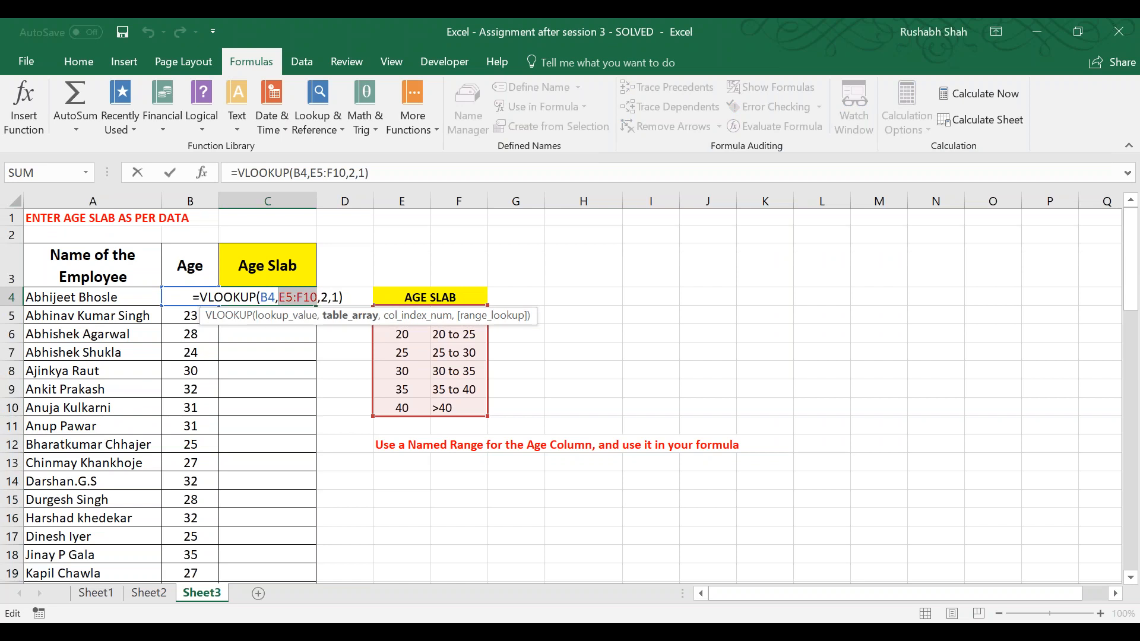
key("Return")
Select the age slab values in E5:F10 and save the workbook.
key("Up")
key("Right")
left_click_drag(402, 315, 456, 408)
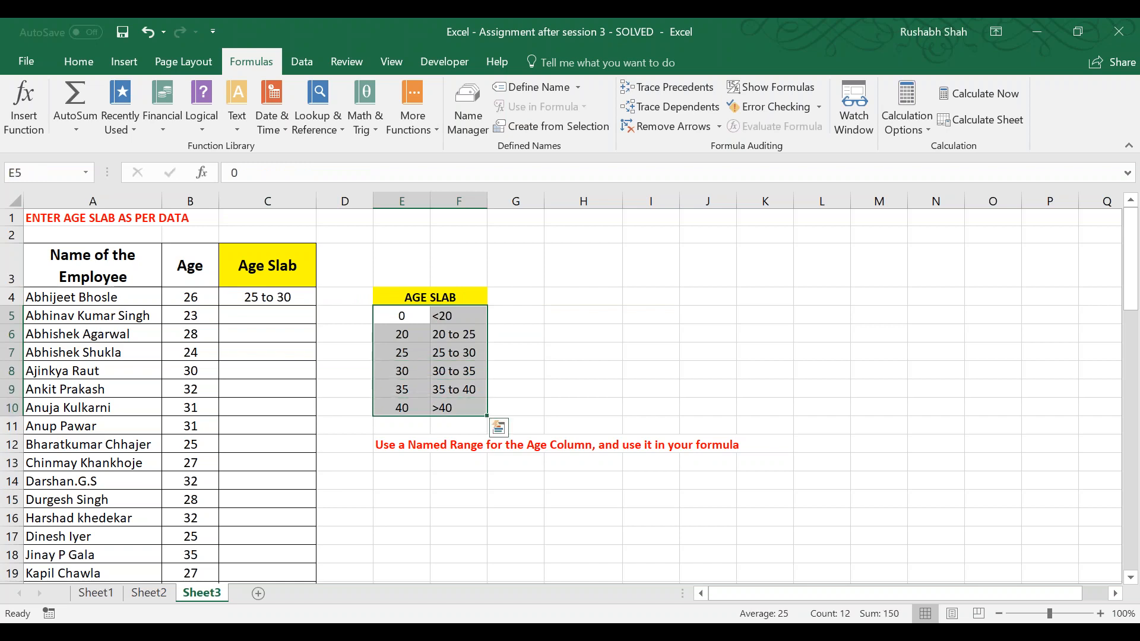
key("ctrl+s")
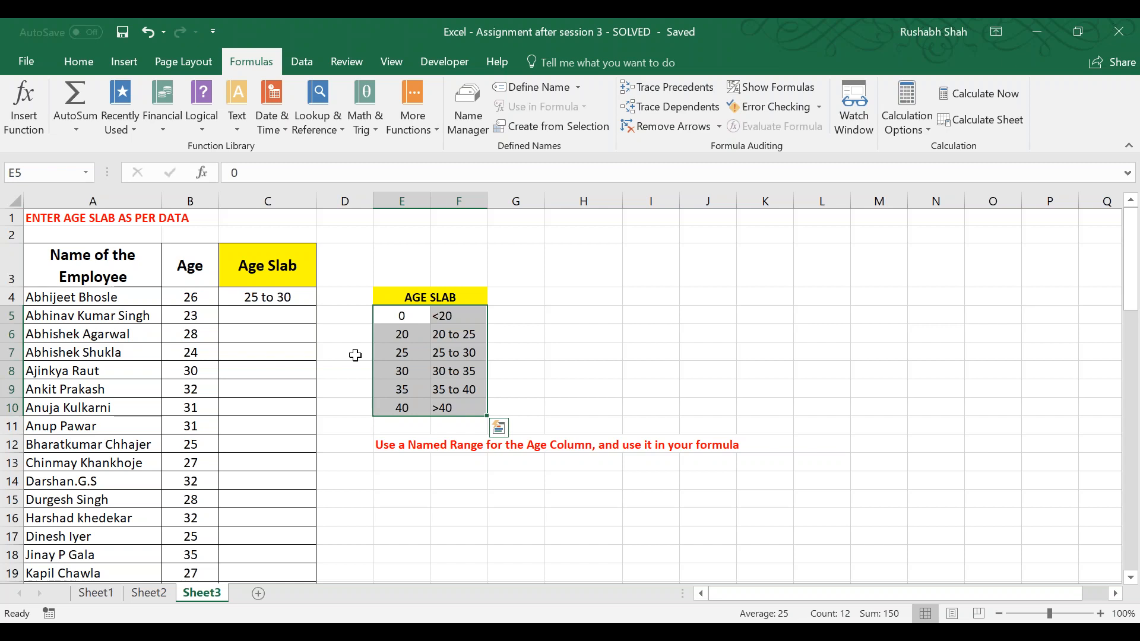
Switch to Sheet2 and select the Emp Code column from its header in D3 down to D23.
key("ctrl+Page_Up")
key("Left")
key("Left")
key("Left")
key("Left")
key("Left")
key("Left")
key("ctrl+Up")
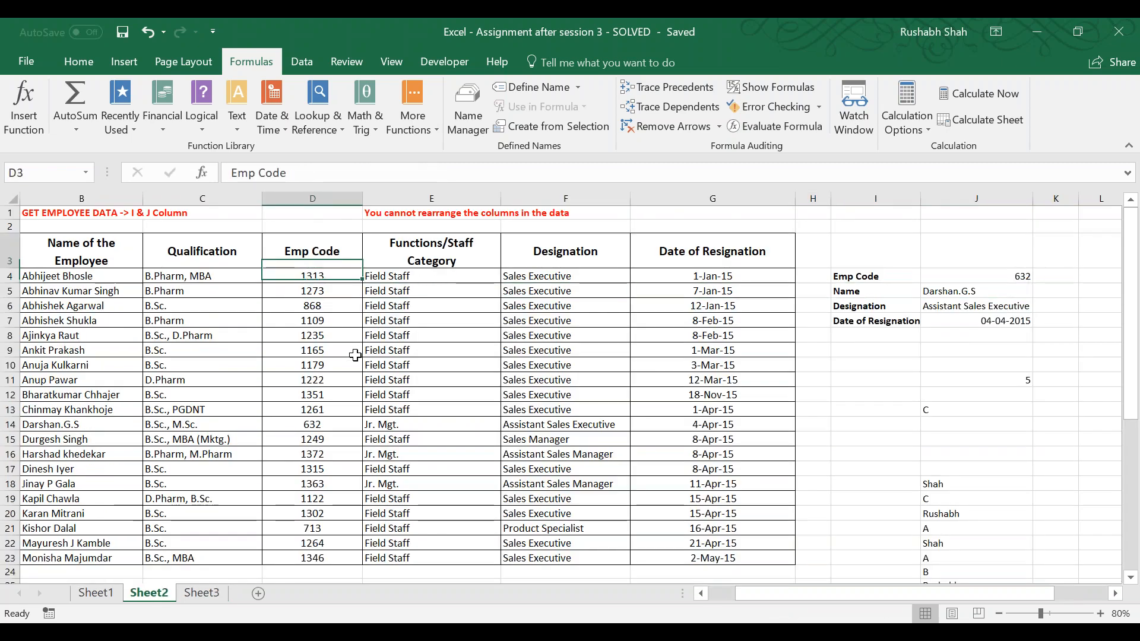
key("ctrl+shift+Down")
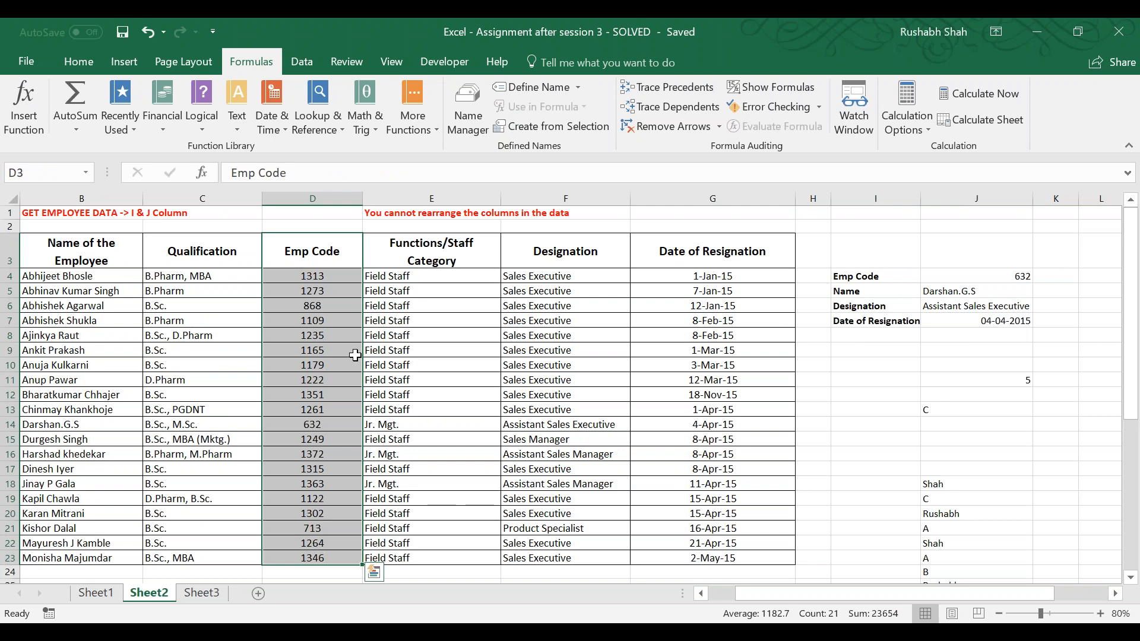
Return to Sheet3 and define the name Age_Slab for the age slab values in E5:F10.
key("ctrl+Page_Down")
key("Right")
key("Right")
key("Right")
key("Right")
key("Right")
key("Right")
key("Right")
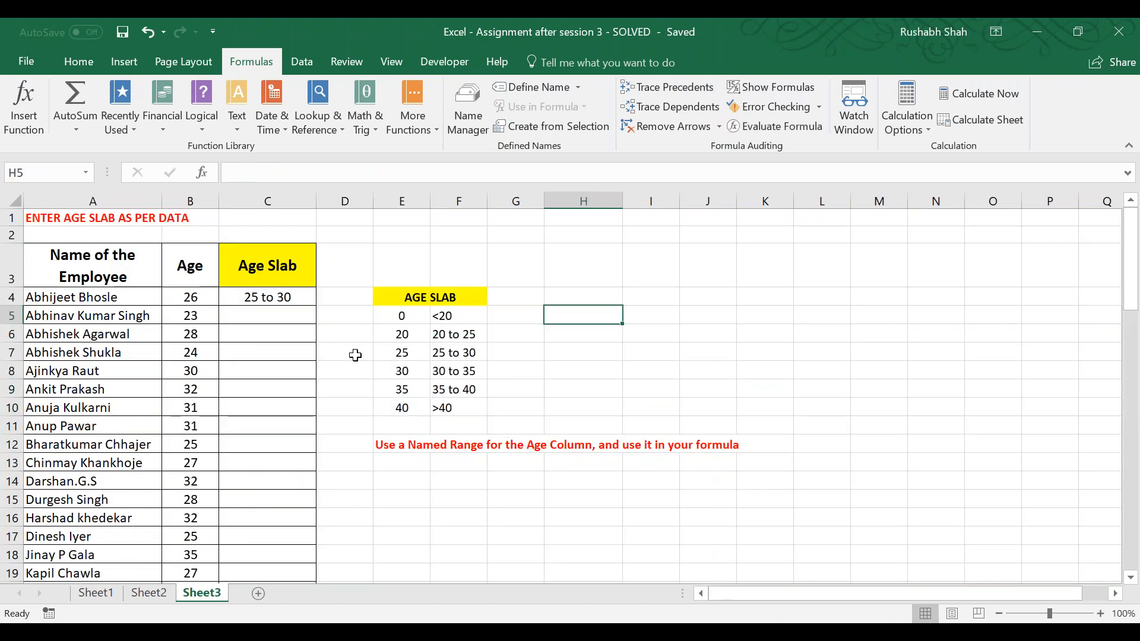
key("Left")
key("Up")
key("Left")
key("Left")
key("Left")
key("Left")
key("Left")
key("Down")
key("shift+Right")
key("shift+Down")
key("shift+Down")
key("shift+Down")
key("shift+Down")
key("shift+Down")
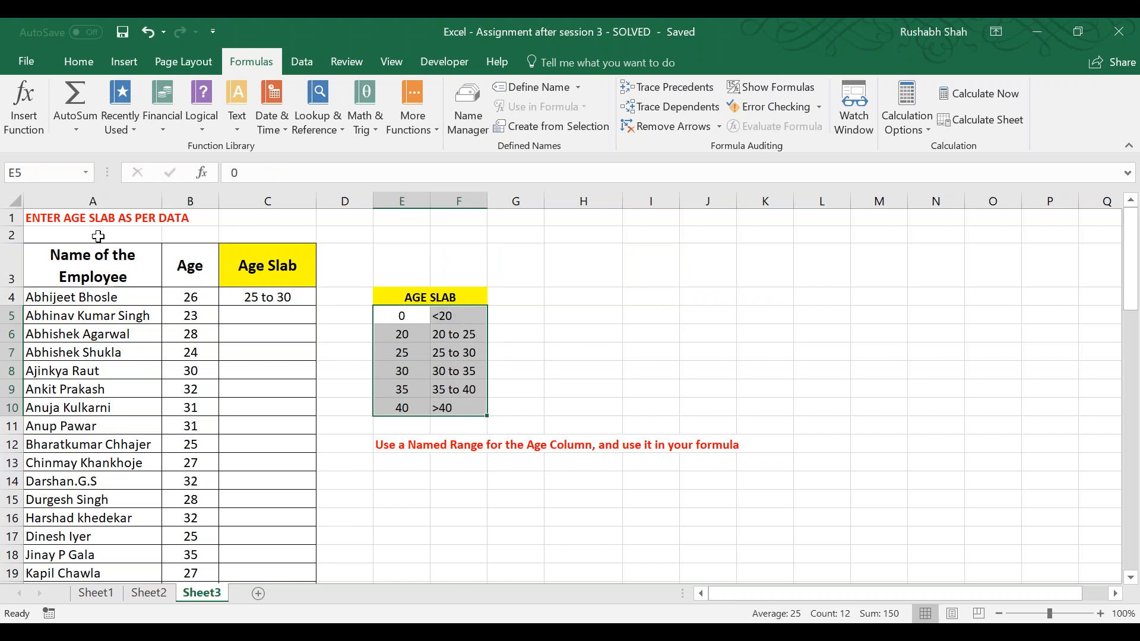
left_click(34, 171)
type("AgeSlab")
key("BackSpace")
key("BackSpace")
key("BackSpace")
key("BackSpace")
type("_Sal")
key("BackSpace")
key("BackSpace")
type("lab")
key("Return")
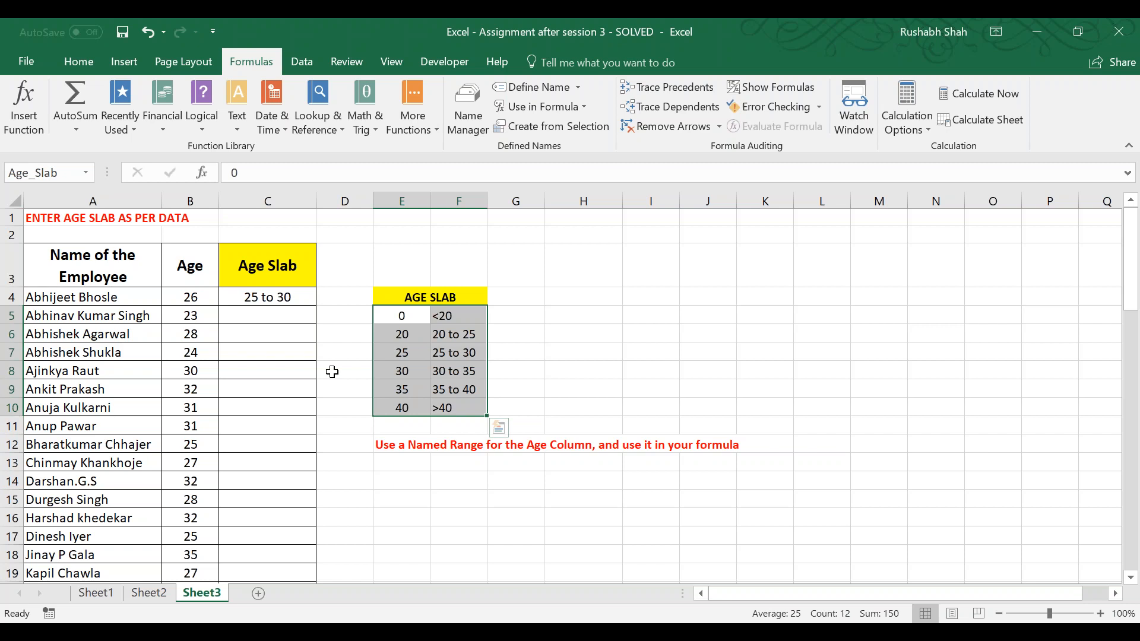
Enter =VLOOKUP(B5,Age_Slab,2,1) in C5 to look up the employee's age slab through the named range.
key("Left")
key("Left")
type("=VLOOKUP(")
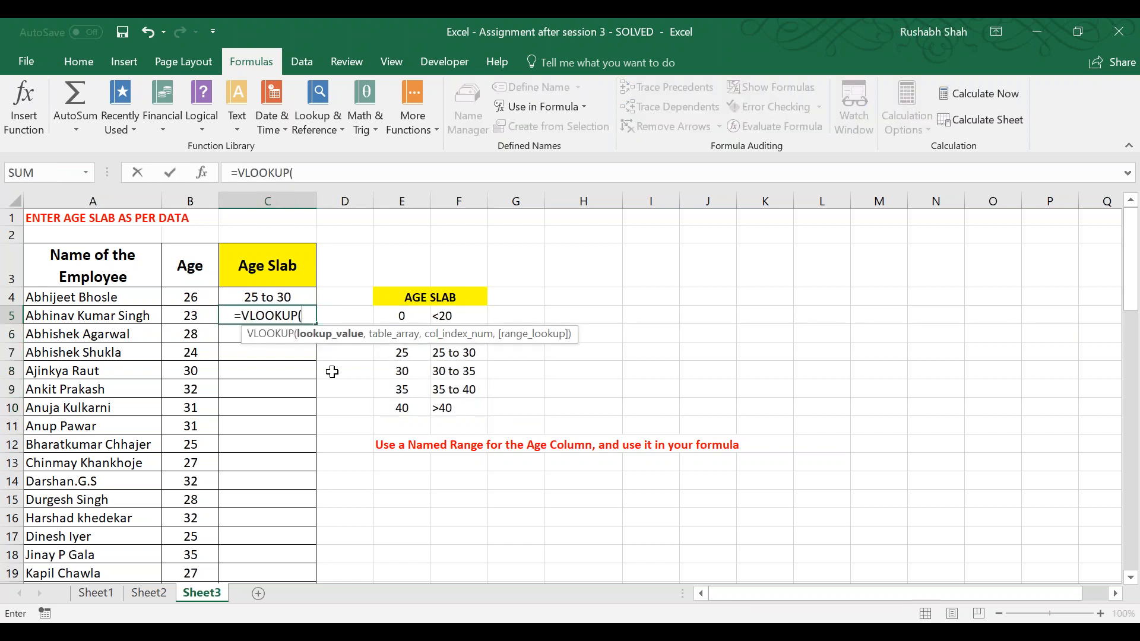
key("Left")
type(",")
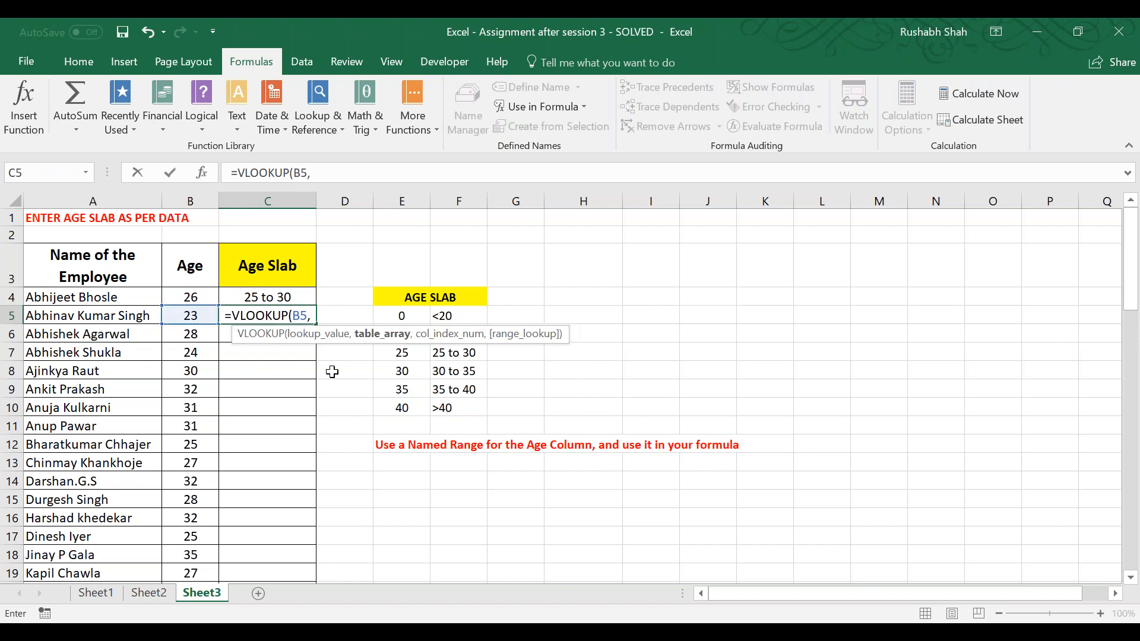
type("age")
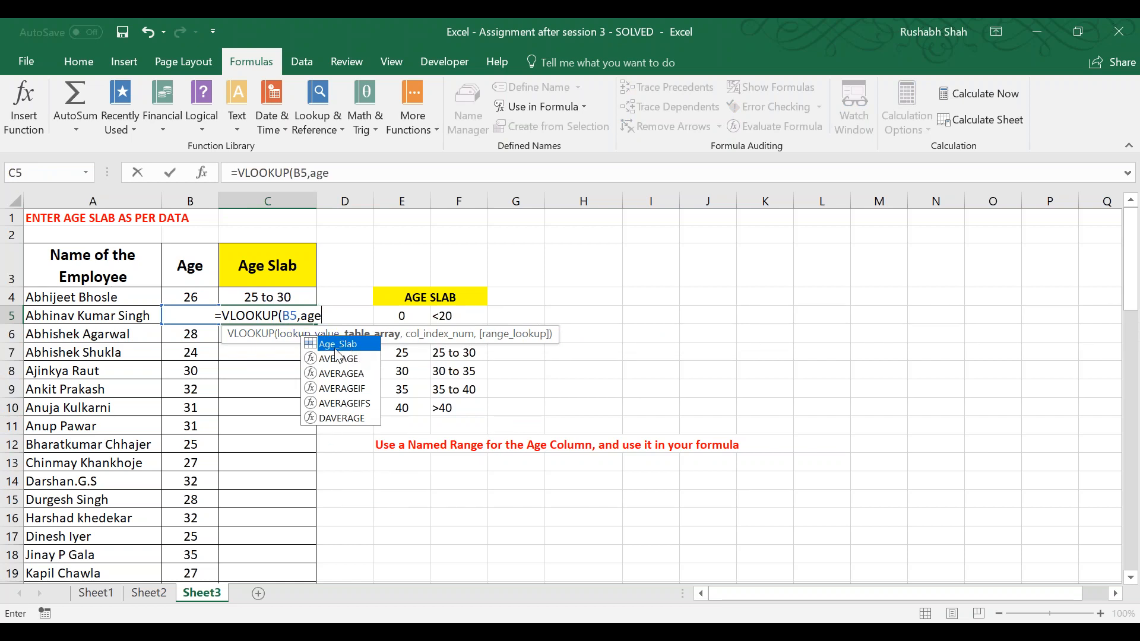
double_click(359, 345)
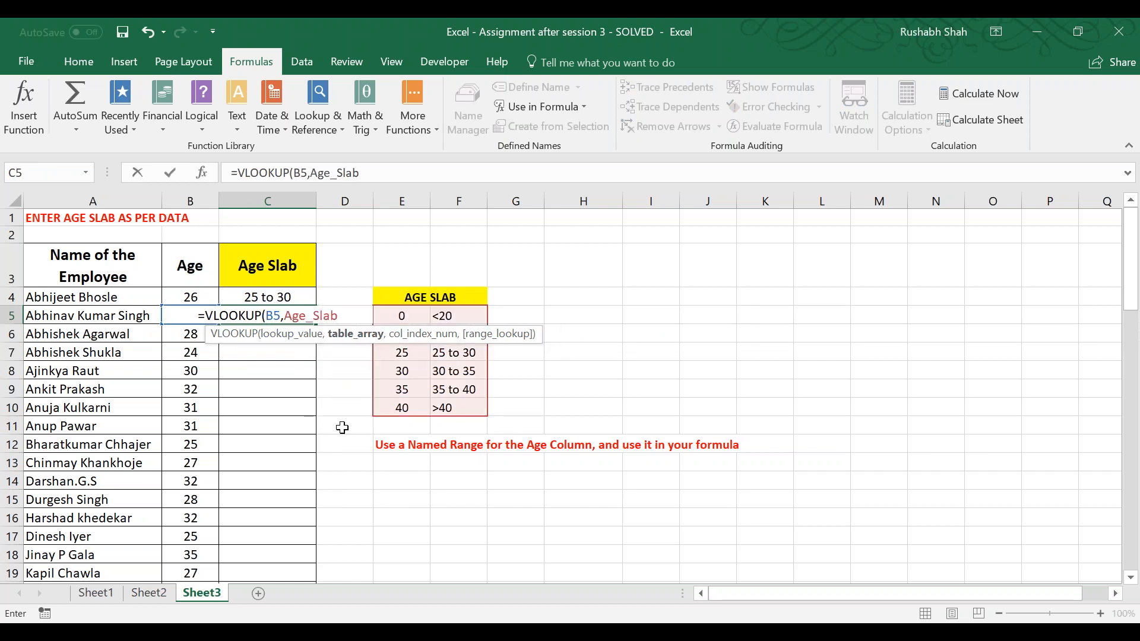
type(",2,1")
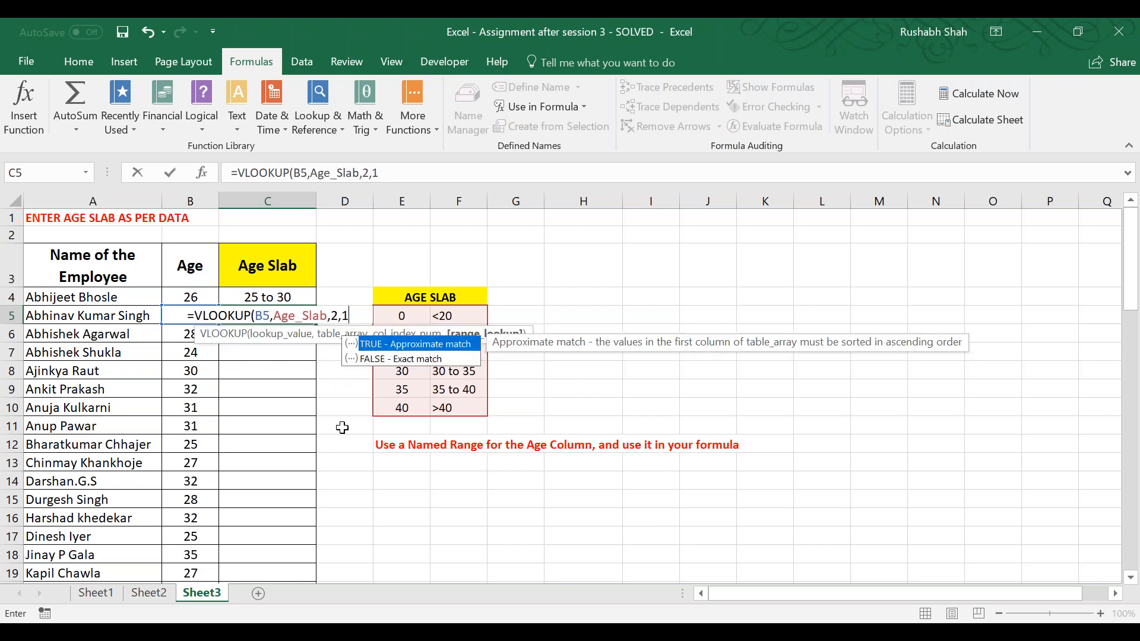
type(")")
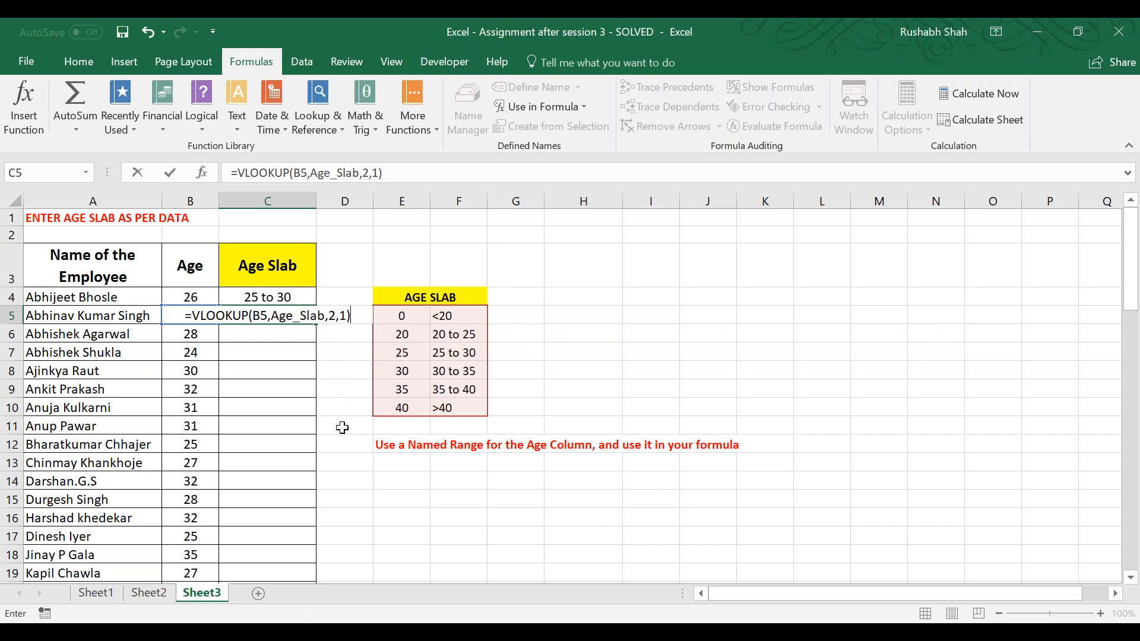
key("Return")
Check C5's Age_Slab lookup formula and fill it down the rest of the Age Slab column.
key("Up")
key("F2")
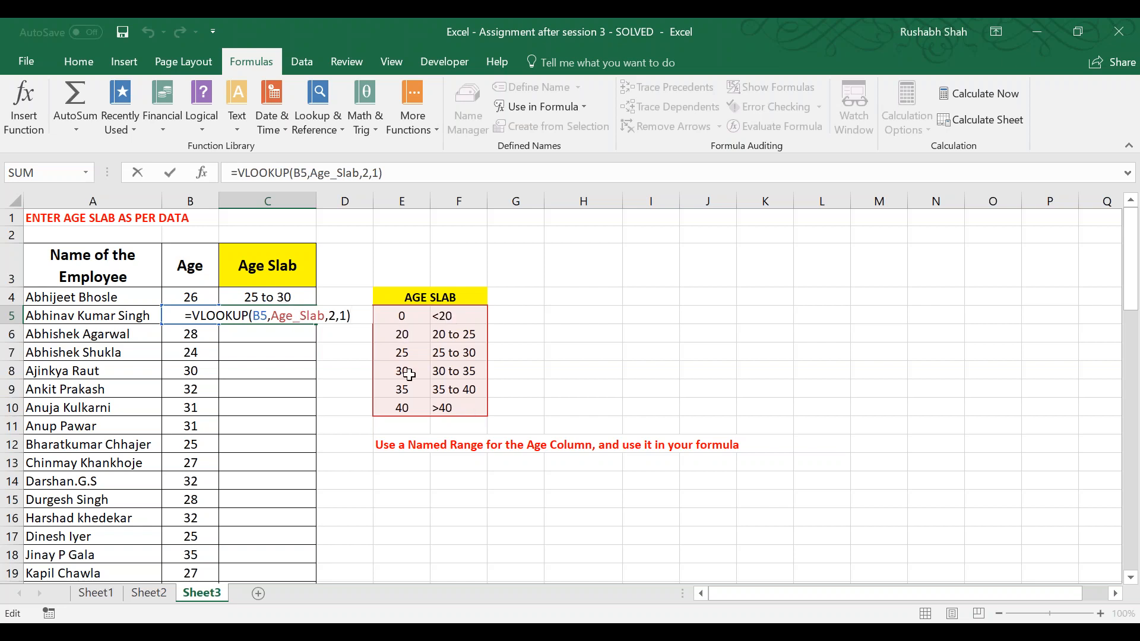
key("ctrl+Return")
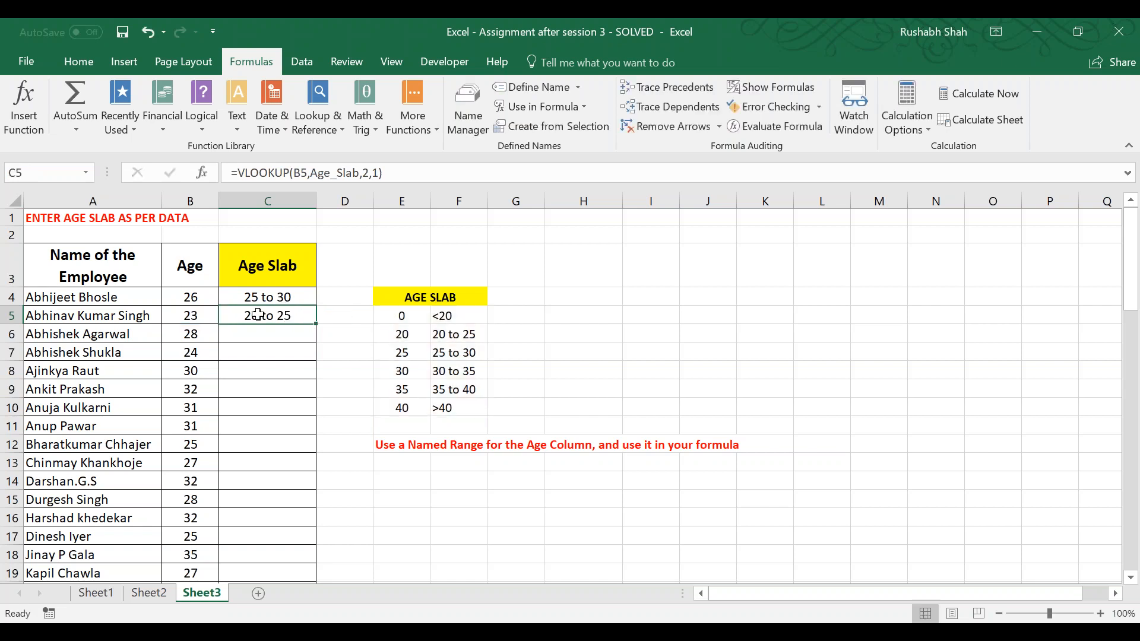
double_click(316, 324)
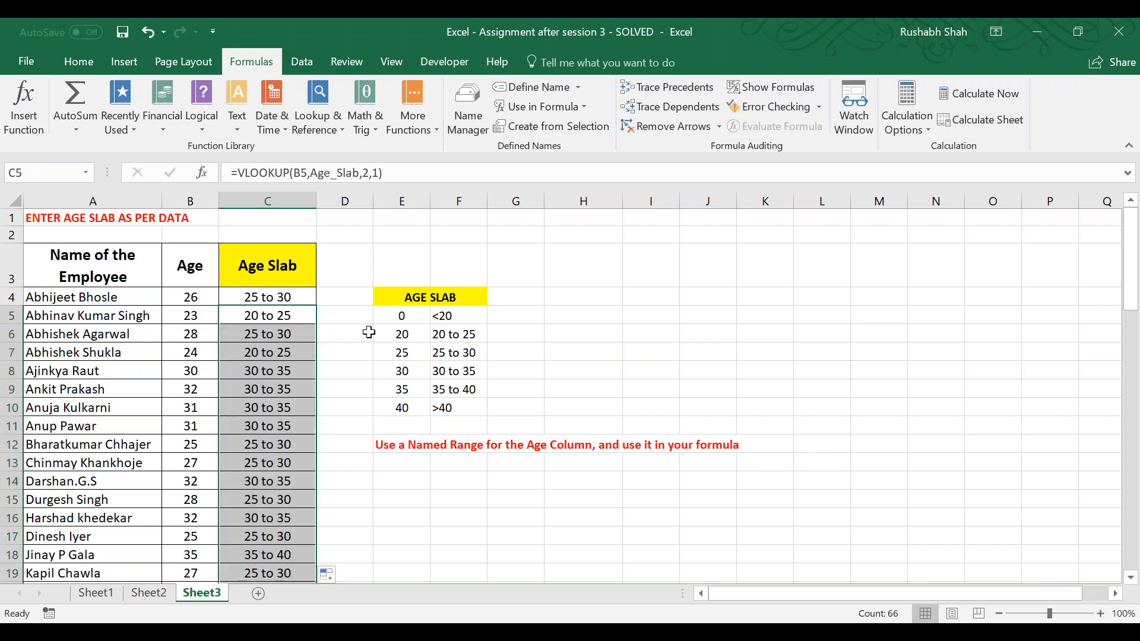
key("F2")
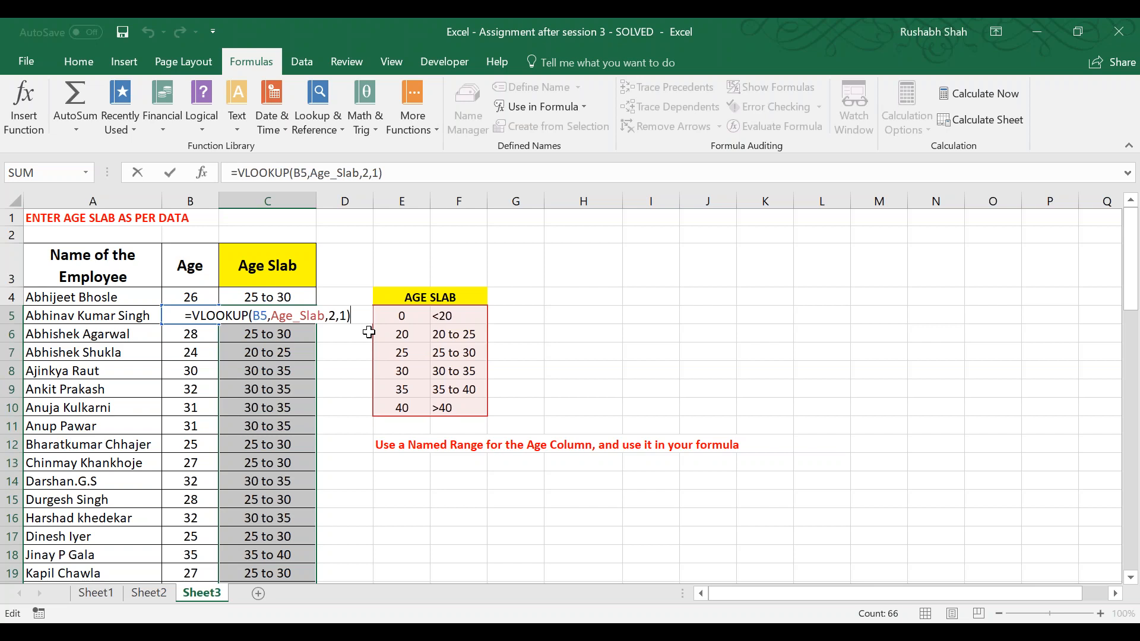
key("Return")
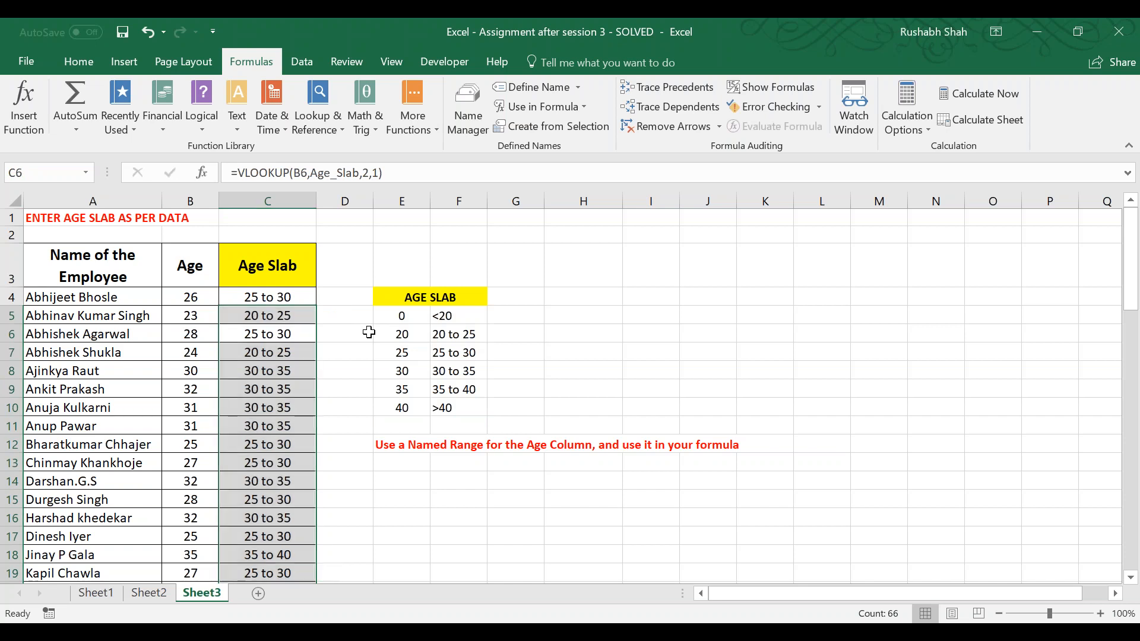
Revisit the Emp Code header on Sheet2 and return to Sheet3, ending on the empty cell L6.
key("ctrl+Page_Up")
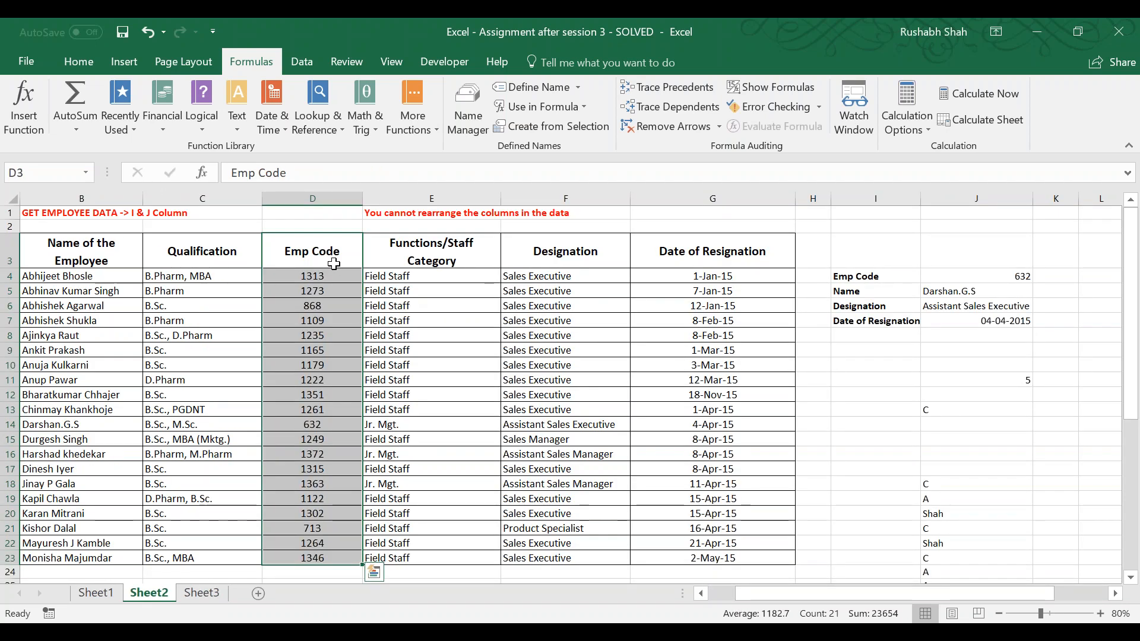
key("Left")
key("Left")
key("Right")
key("Right")
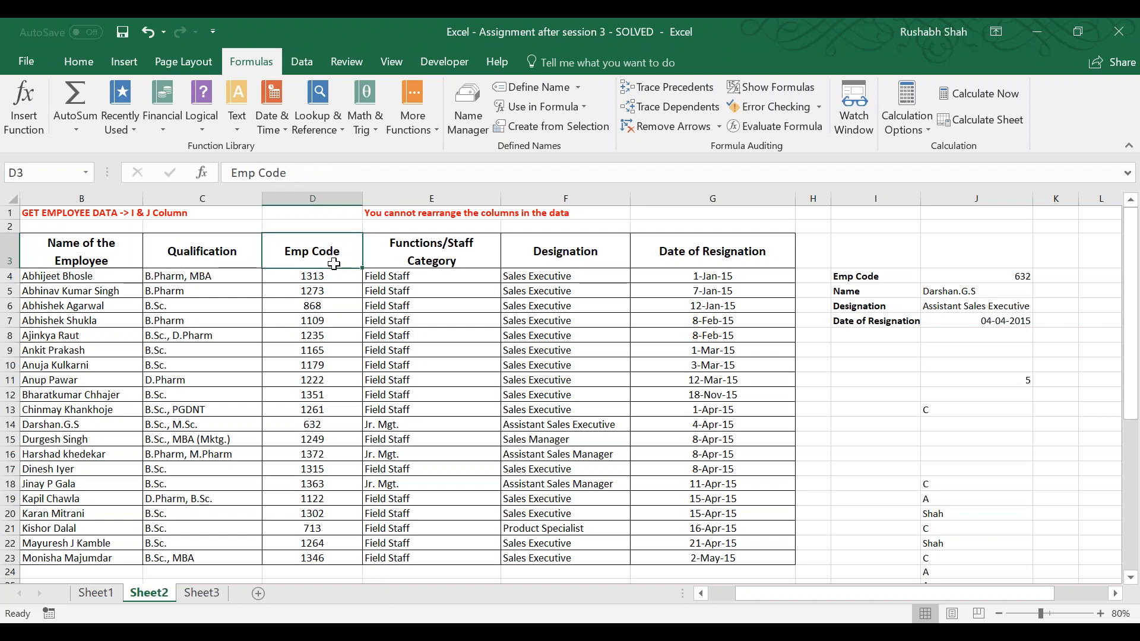
key("ctrl+Page_Down")
key("Right")
key("Right")
key("Right")
key("Right")
key("Right")
key("Right")
key("Right")
key("Right")
key("Right")
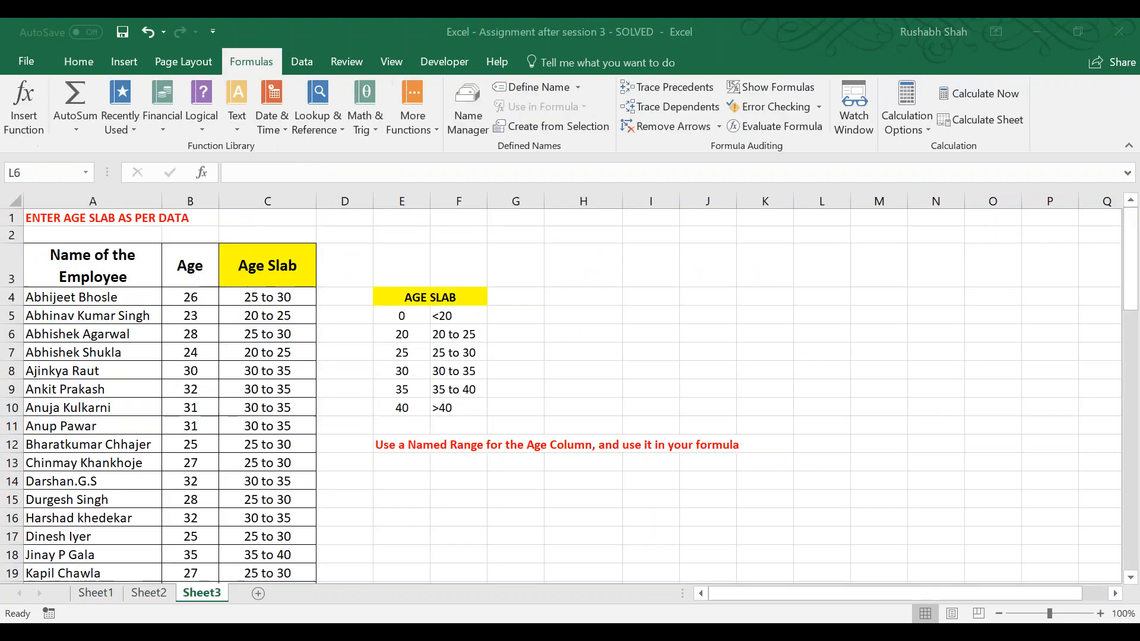
In a new workbook, enter Numbers in F1 and 1, 2, 3, 4, 123, 24, 23, 42, 34, 23, 4, 534, 523, 45, 245, 3 down F2:F17.
key("ctrl+s")
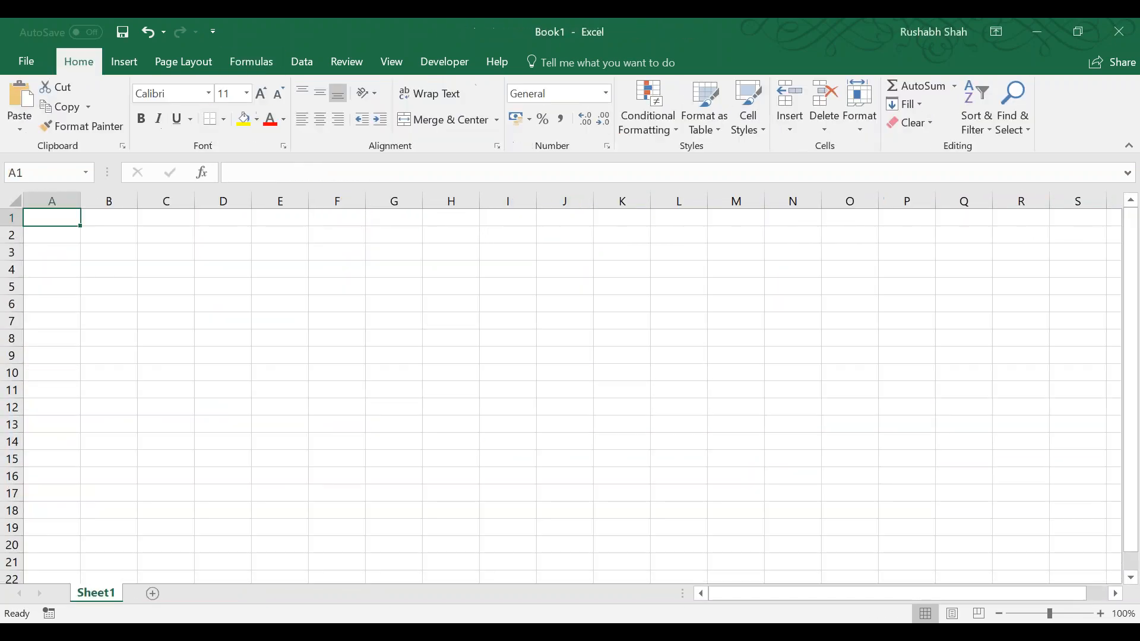
left_click(340, 234)
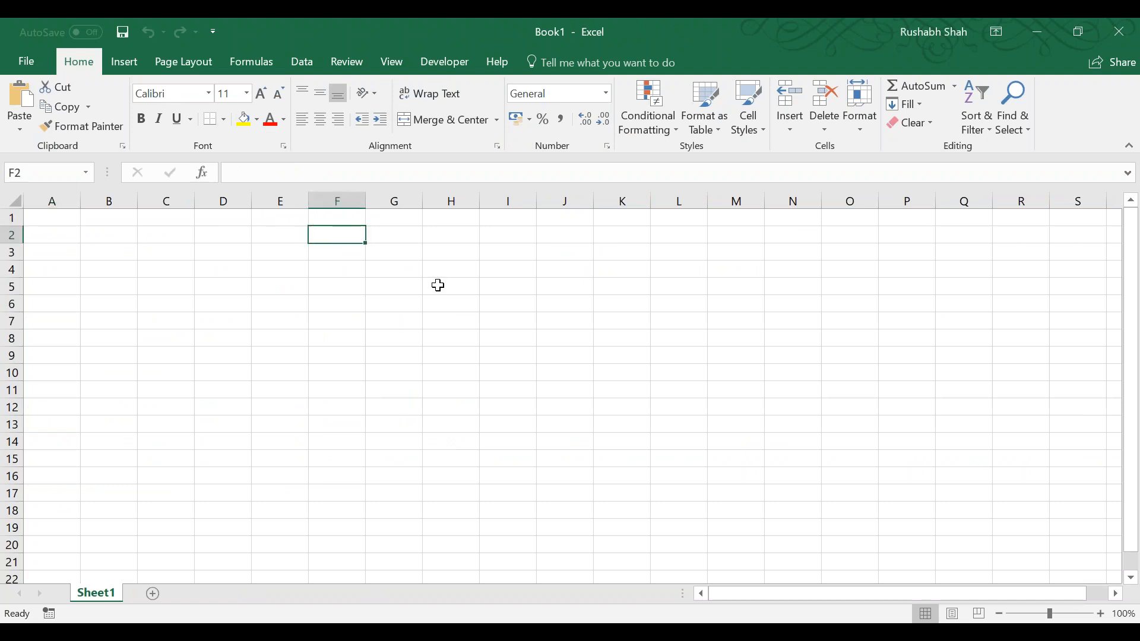
key("Up")
type("Numbers")
key("Return")
type("1 2 3 4 123 24 23 42 34 23 ")
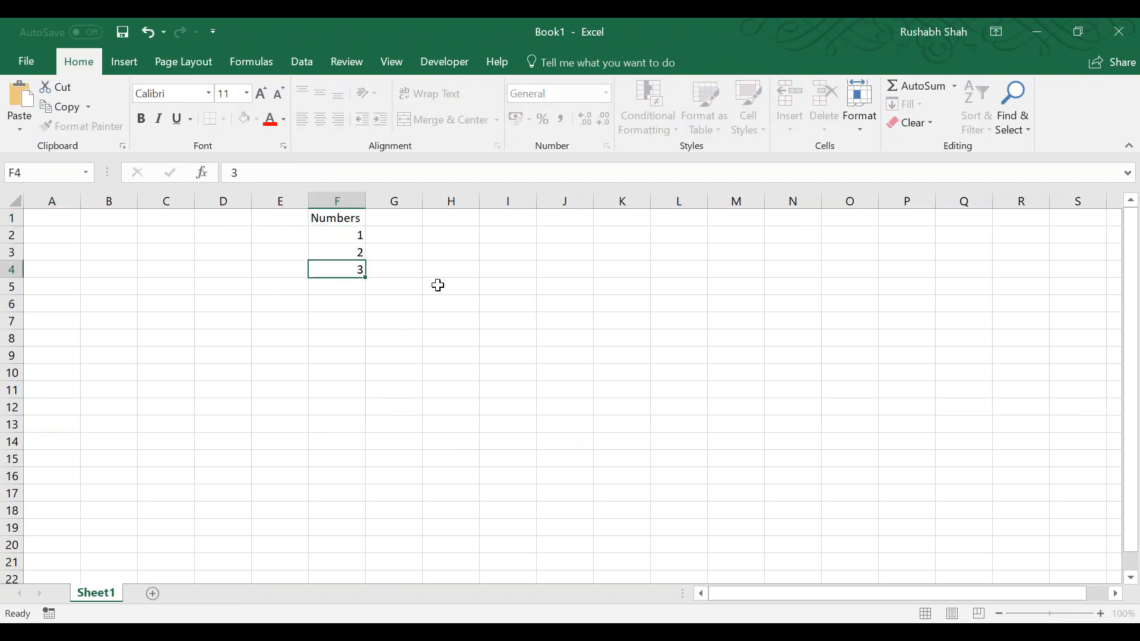
type("4 534 523 45 245 3")
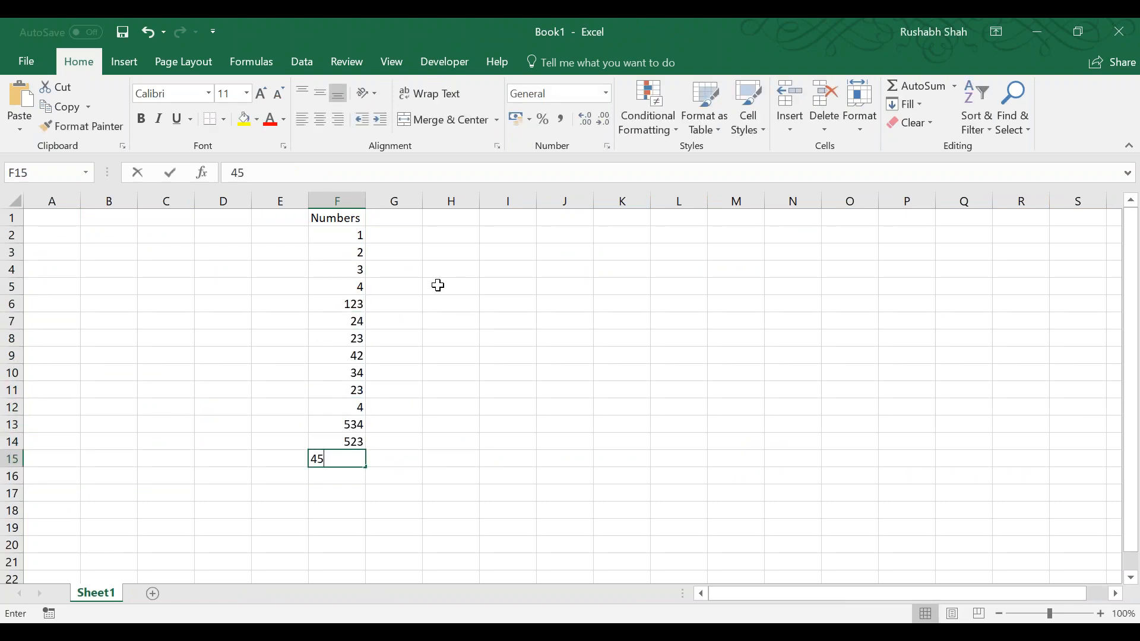
Select the number values in F2:F17 and name the range list.
key("Up")
key("Down")
key("ctrl+shift+Up")
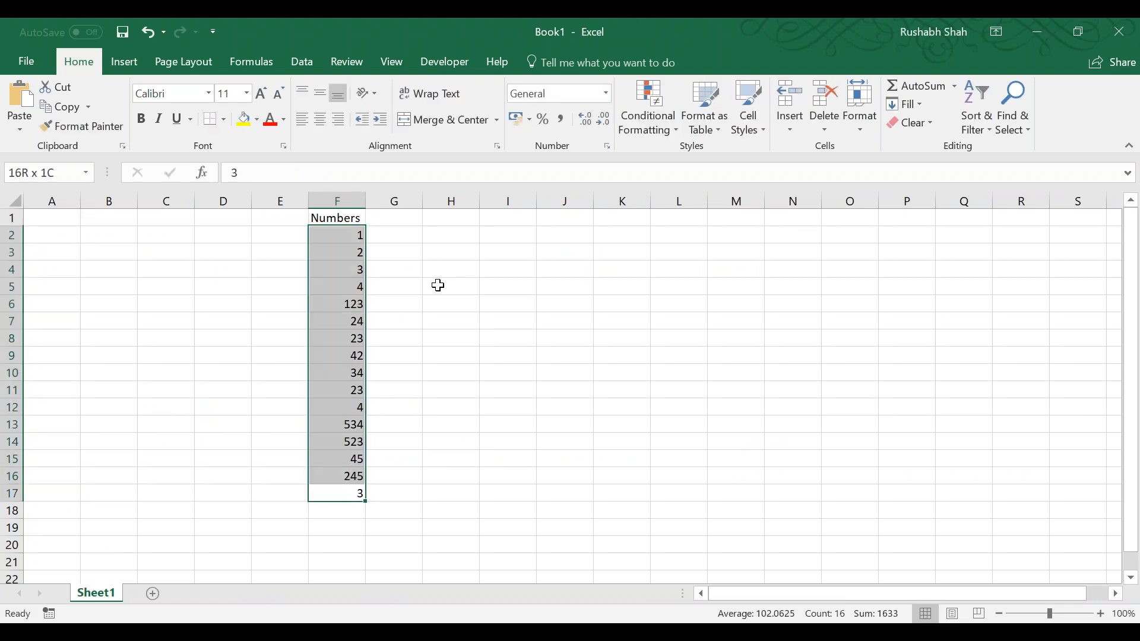
key("shift+Down")
left_click(55, 172)
type("list")
key("Return")
Enter =SUM(list) in I2 and =COUNT(list) in I3 using the named range.
left_click(509, 237)
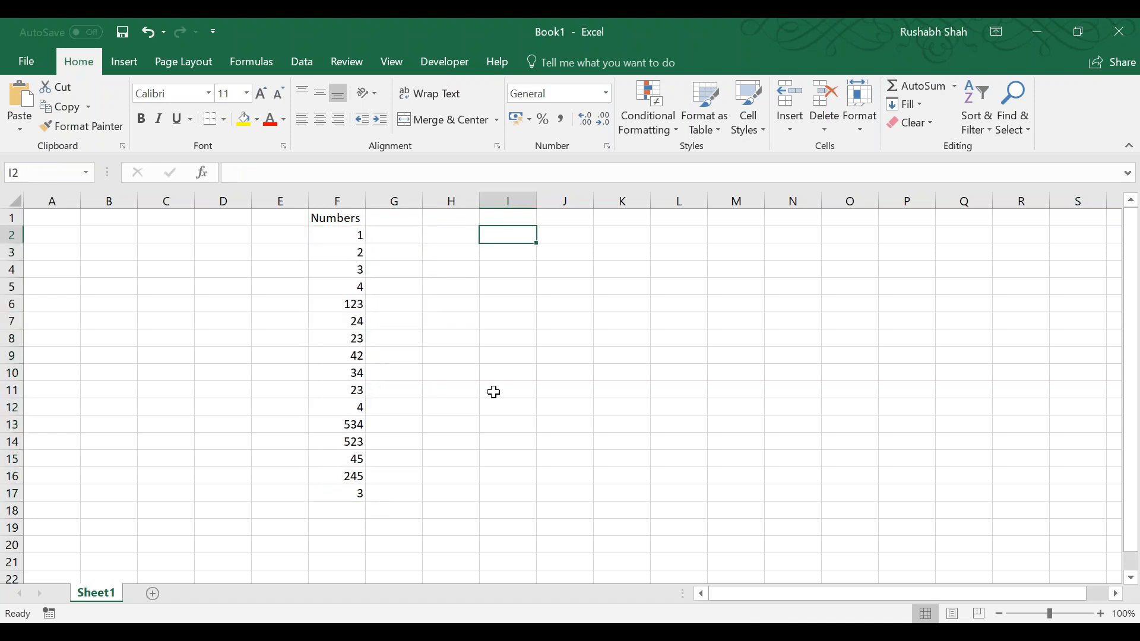
type("=SUM(list")
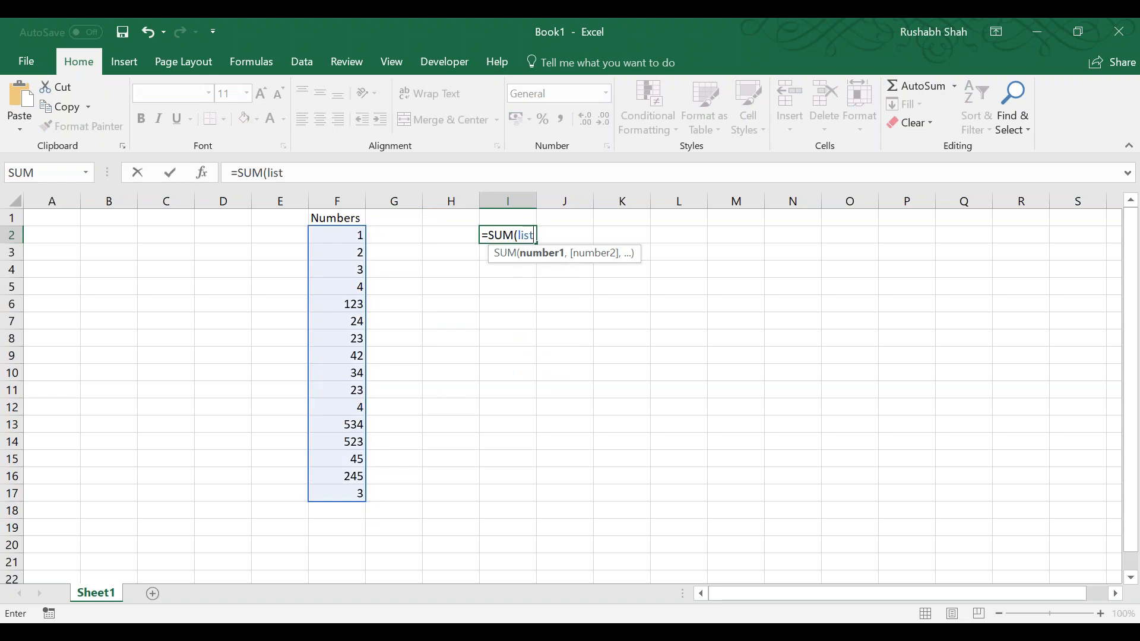
type(")")
key("Return")
type("=cou")
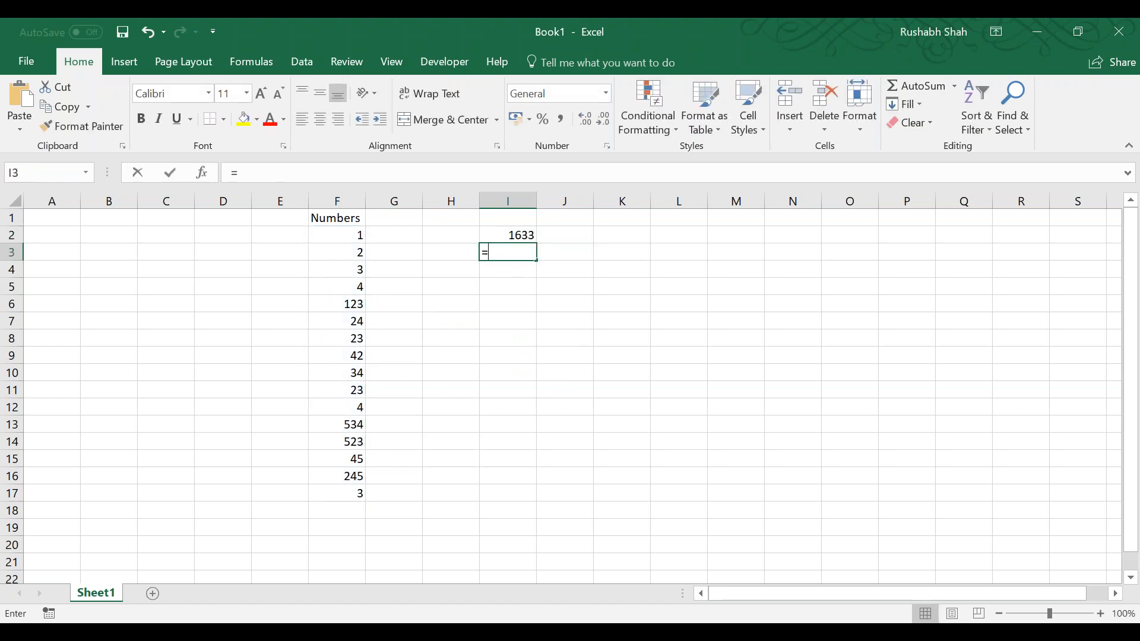
key("Tab")
type("list)")
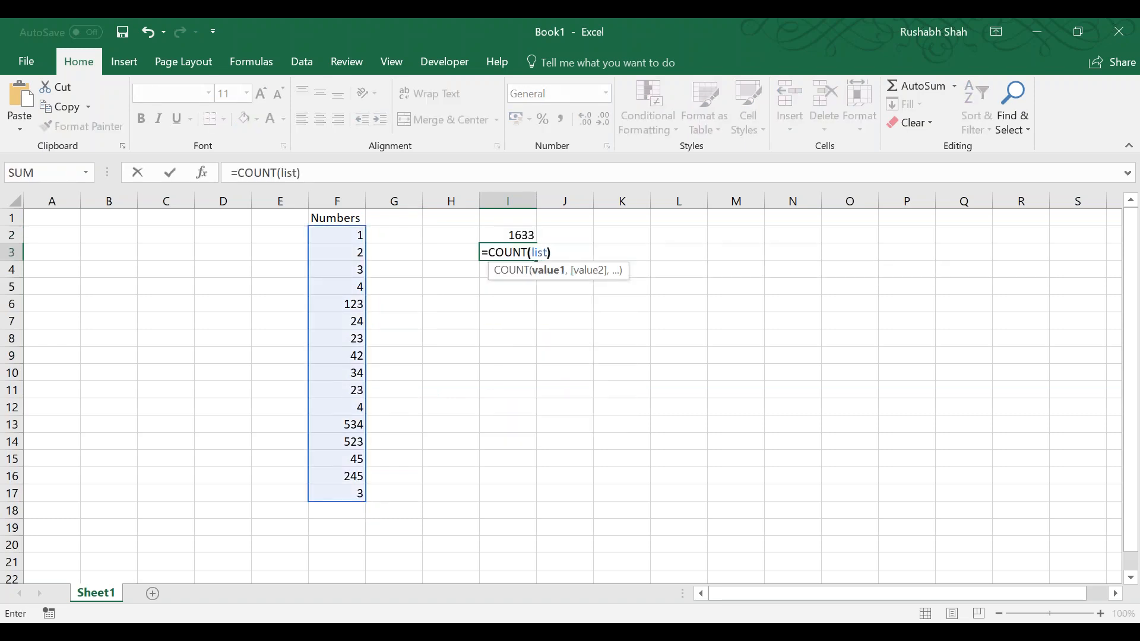
key("Return")
Enter =AVERAGE(list) in I4 to average the named range, correcting the mistyped argument.
type("=aver")
key("Tab")
type(";ist")
key("Tab")
key("BackSpace")
key("BackSpace")
key("BackSpace")
key("BackSpace")
key("BackSpace")
key("BackSpace")
key("BackSpace")
key("BackSpace")
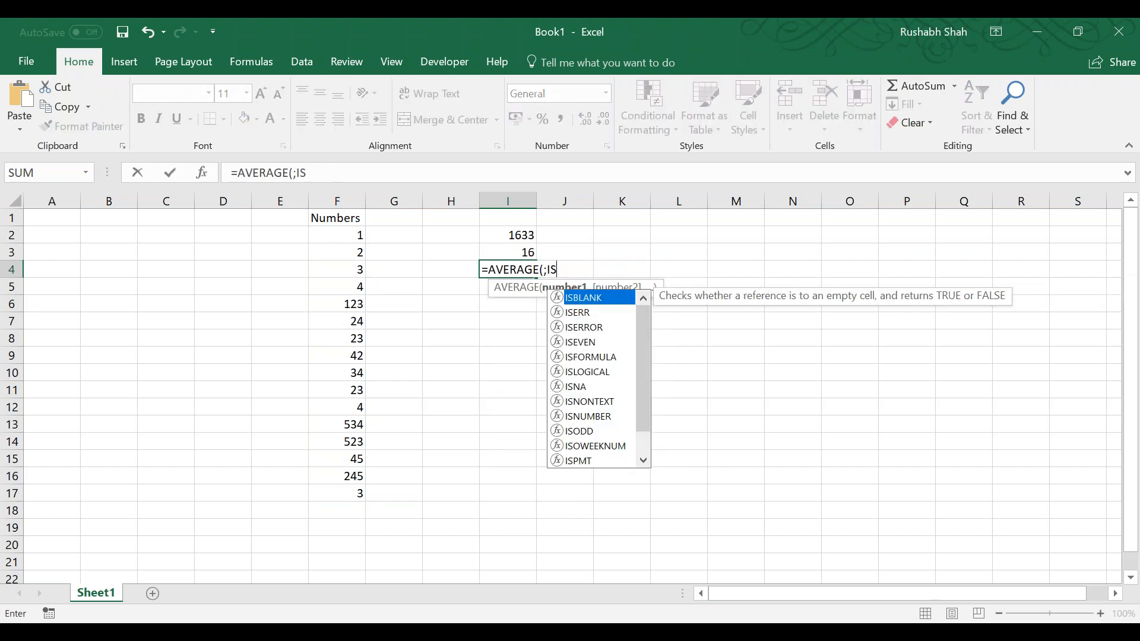
type("list)")
key("Return")
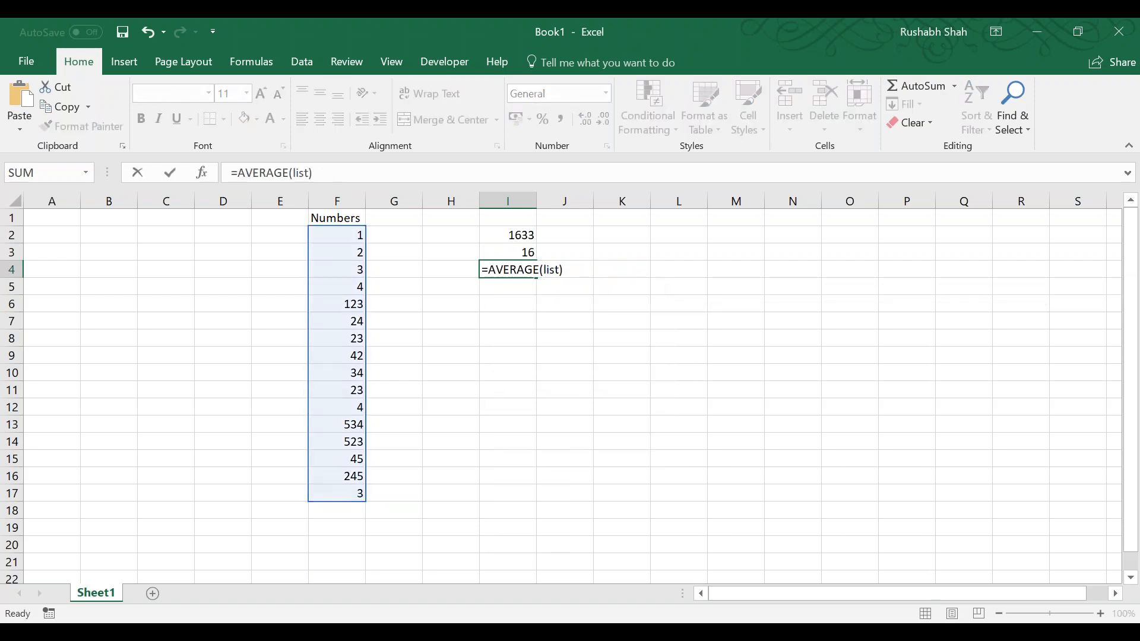
Enter =MAX(list) in I5 for the largest number and check the formula.
type("=max")
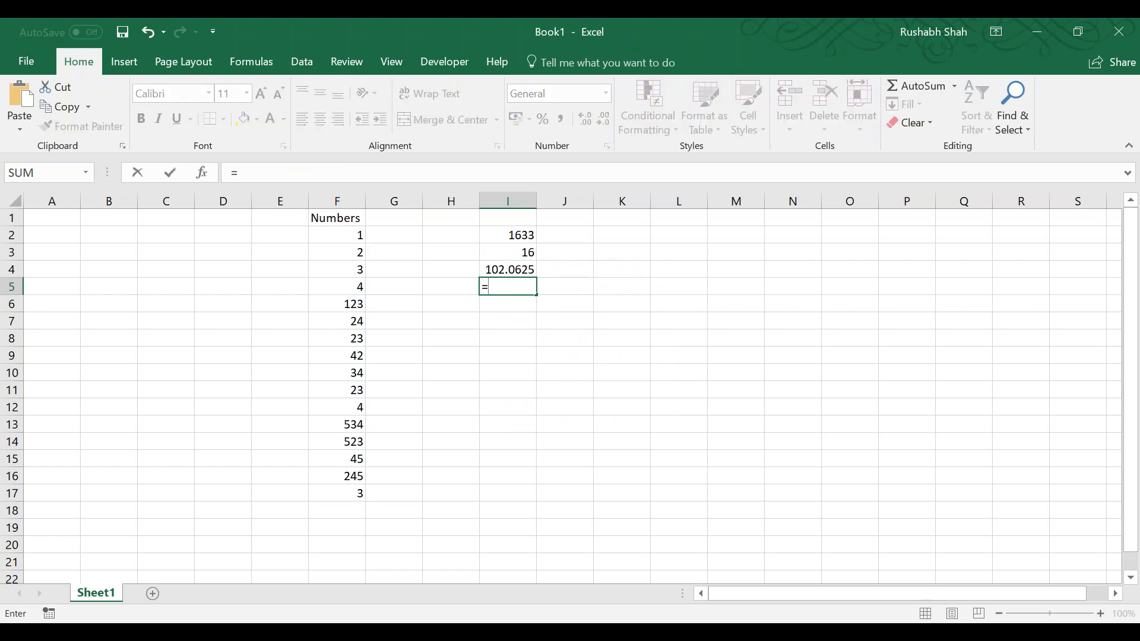
key("Tab")
type("list)")
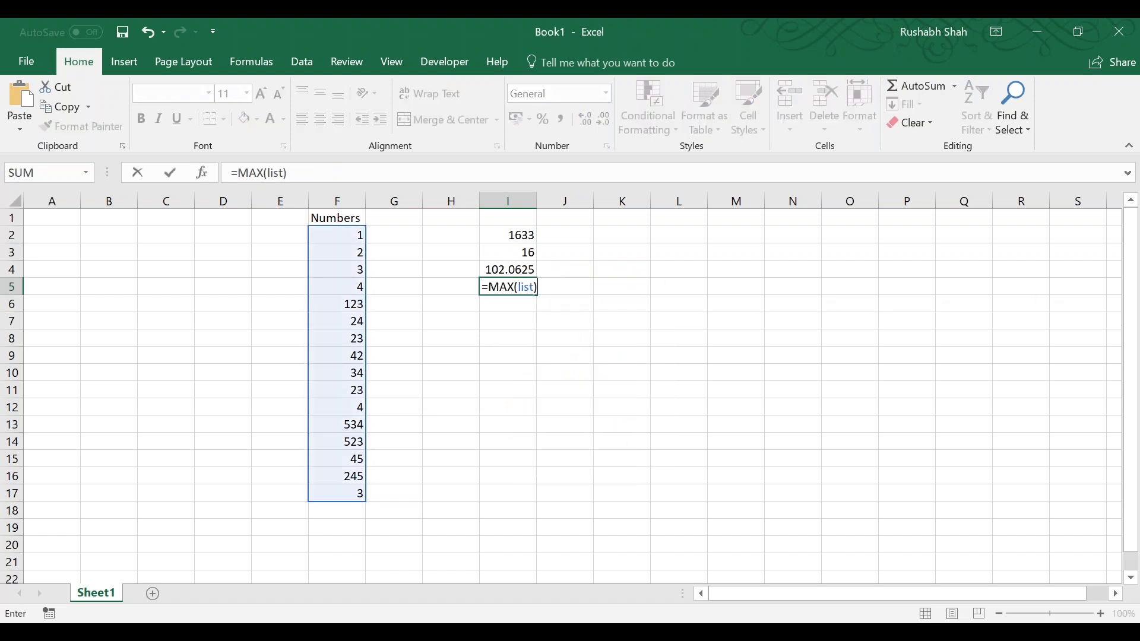
key("Return")
key("Up")
key("F2")
key("Return")
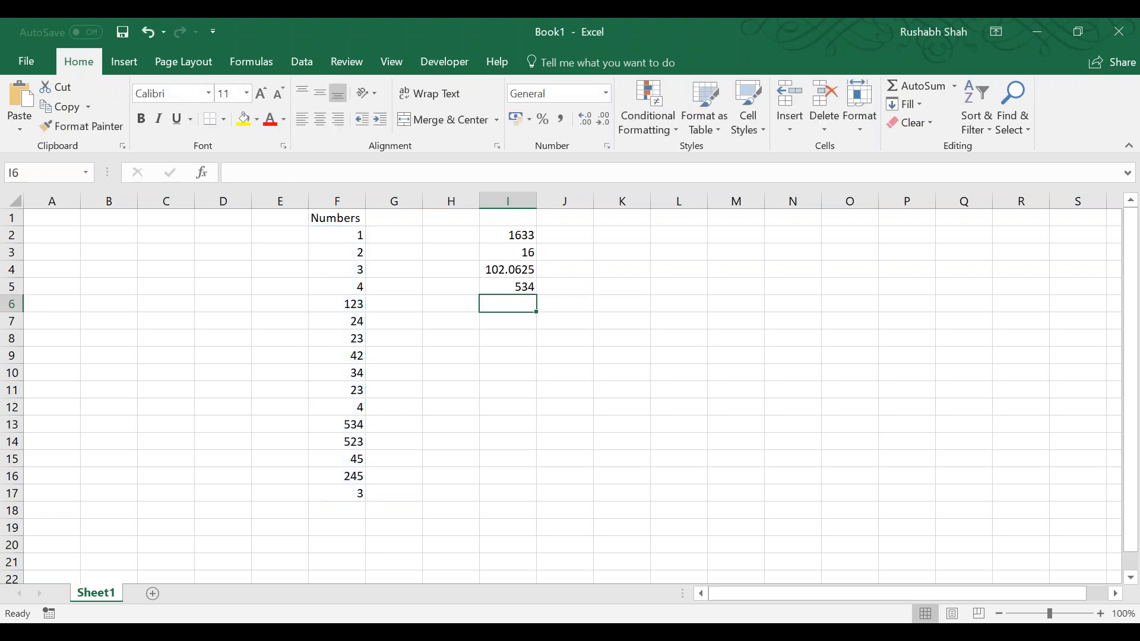
Review the value, reference and scope of the name list in the Name Manager, closing it when done.
left_click(269, 72)
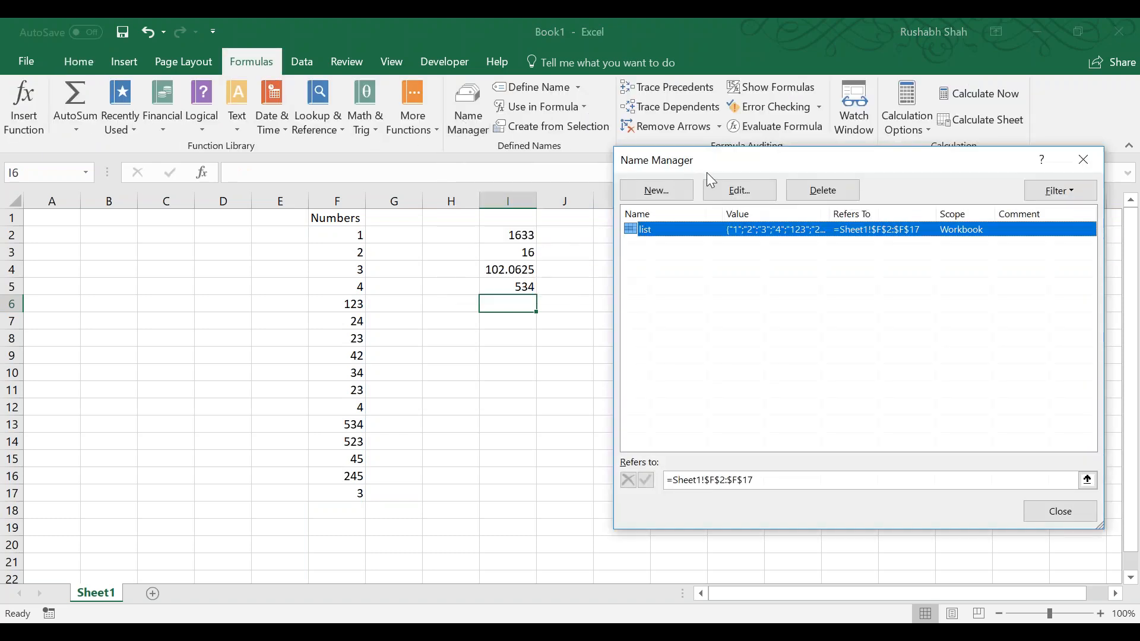
left_click_drag(699, 169, 179, 135)
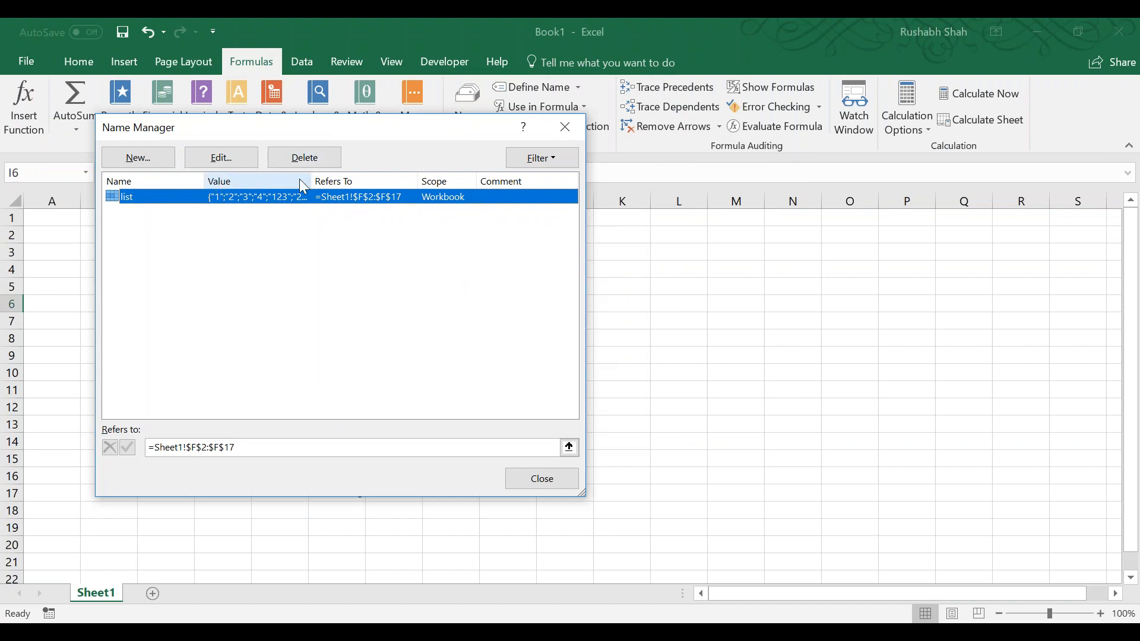
left_click(1009, 221)
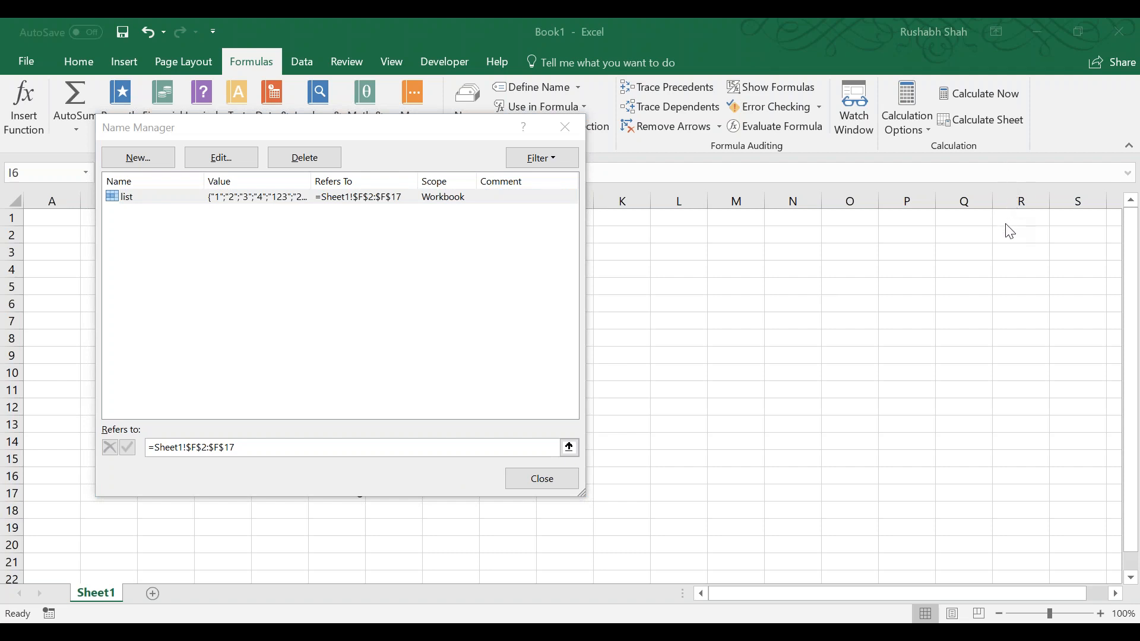
left_click(565, 127)
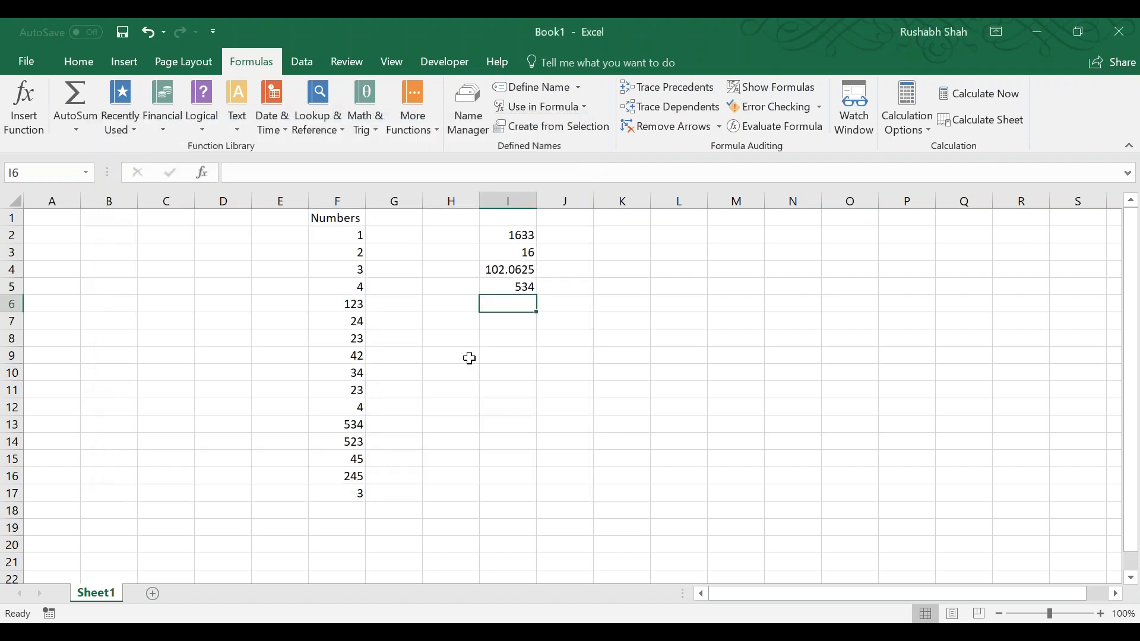
Close the practice workbook and go to the Goal Seek sheet of the Advanced Excel workbook.
key("ctrl+w")
key("ctrl+s")
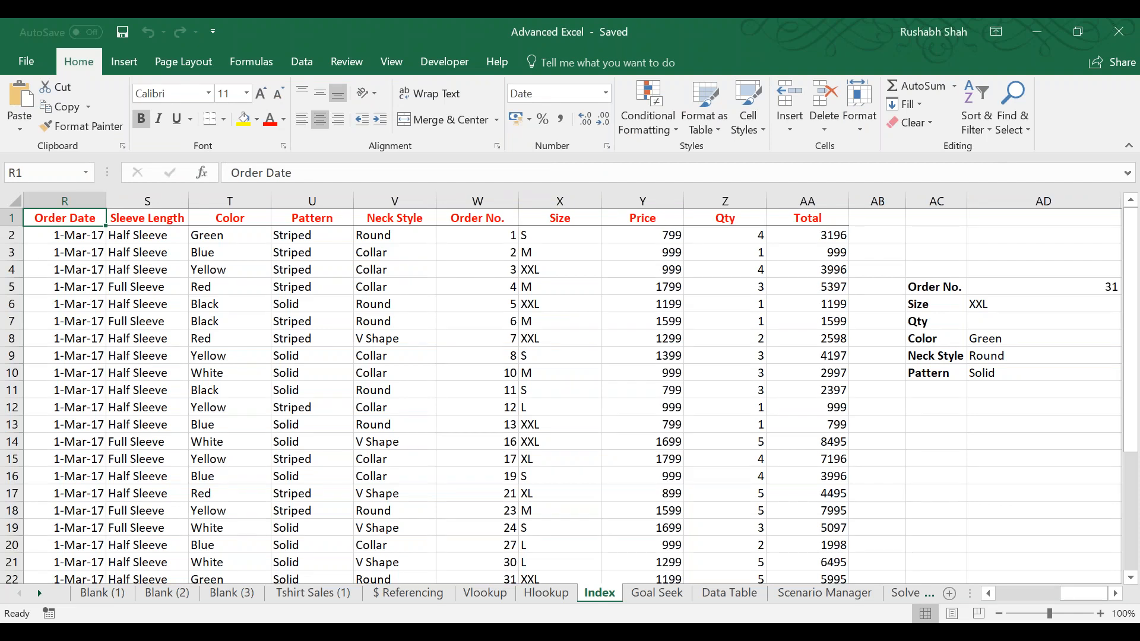
key("alt+F4")
key("alt+Tab")
key("ctrl+Page_Down")
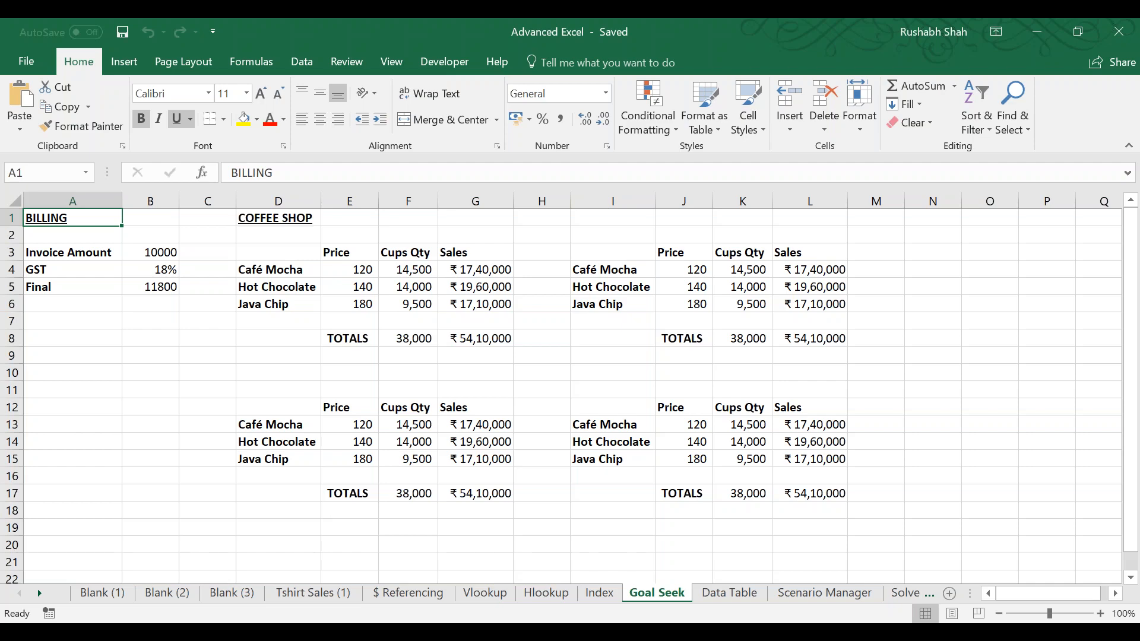
key("ctrl+s")
Examine the Billing table's invoice amount, GST rate and the formula behind the Final amount in column B.
left_click_drag(1048, 613, 1070, 613)
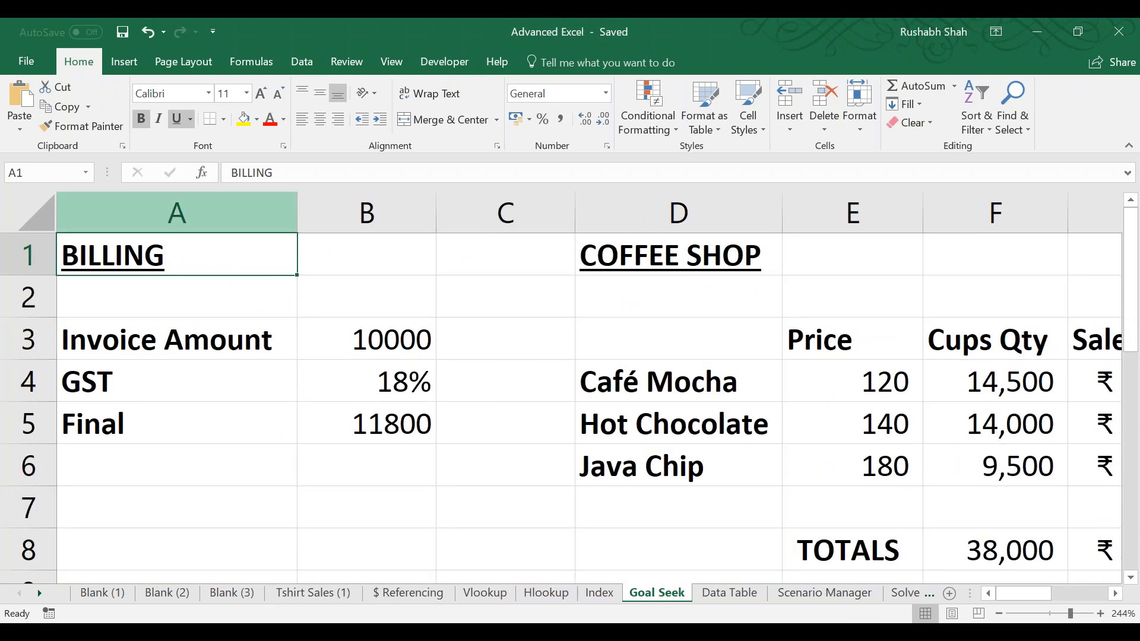
left_click(279, 212)
left_click_drag(345, 209, 349, 214)
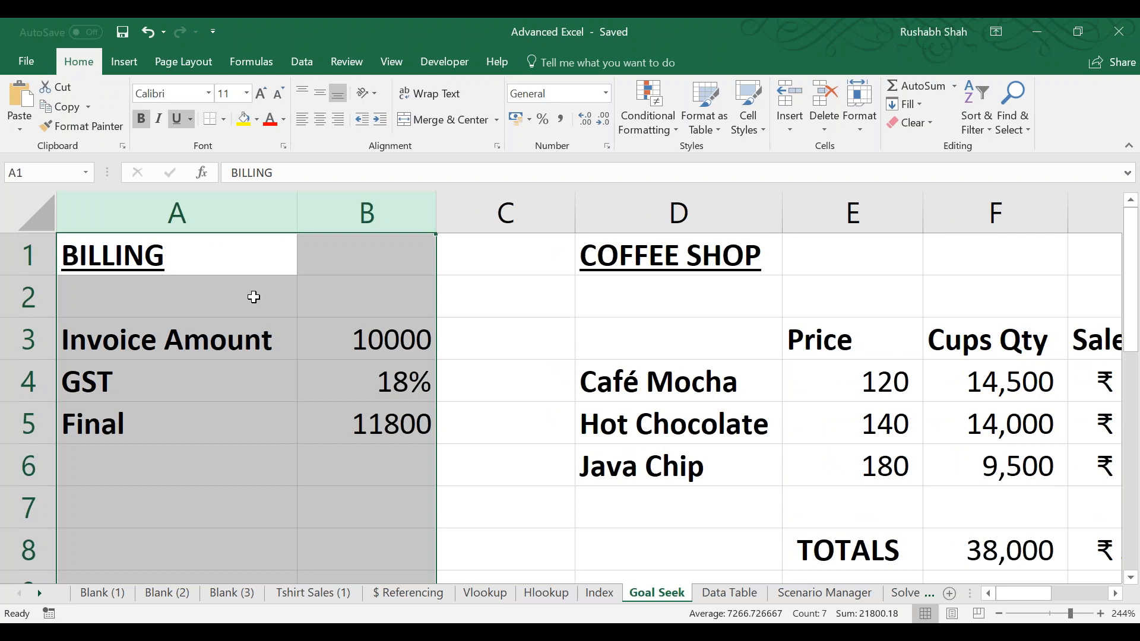
left_click(235, 260)
key("ctrl+s")
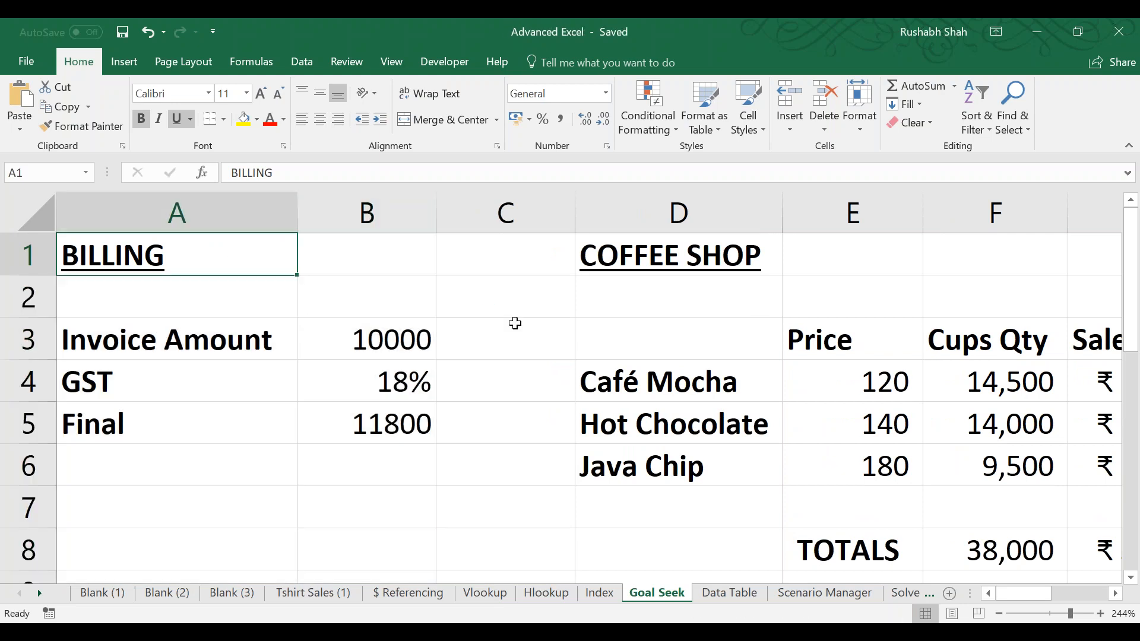
key("ctrl+s")
left_click(345, 345)
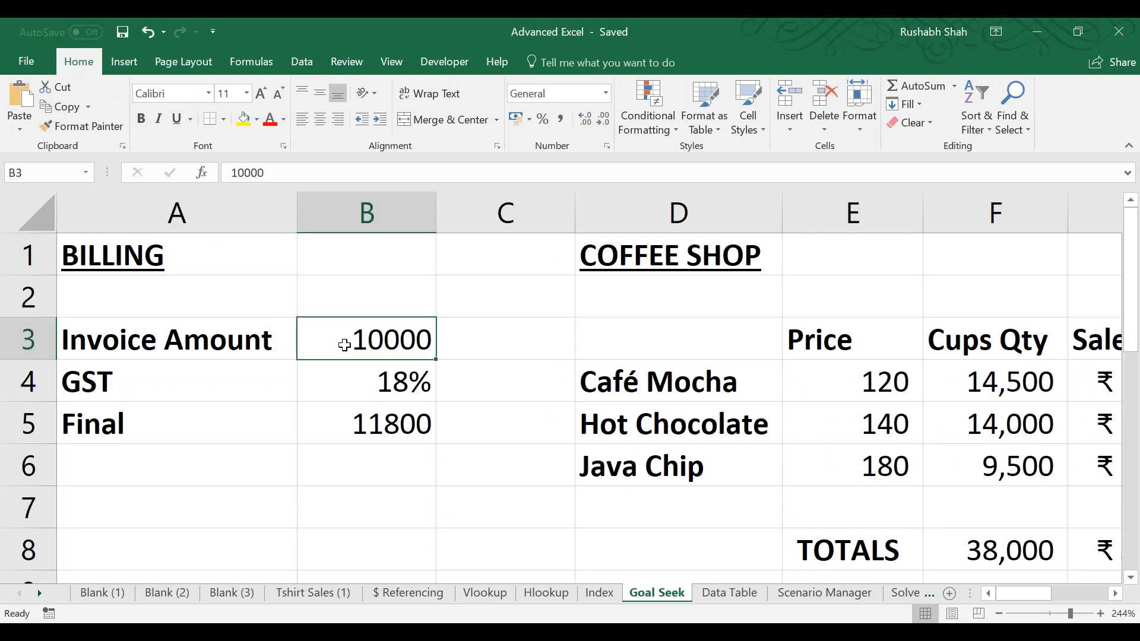
left_click(333, 373)
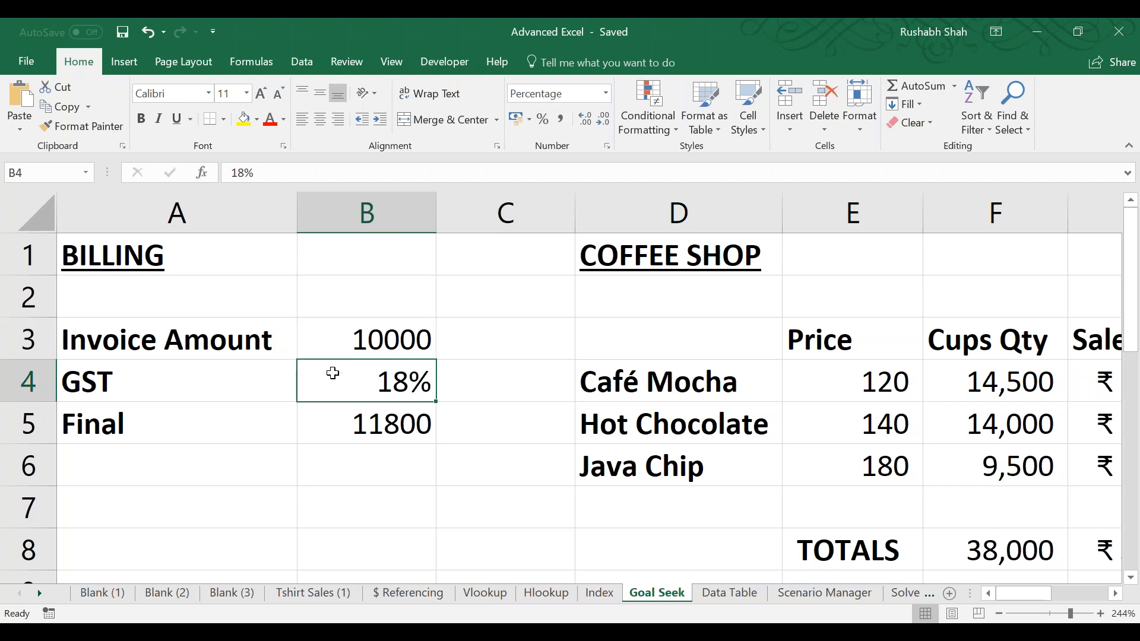
left_click(334, 423)
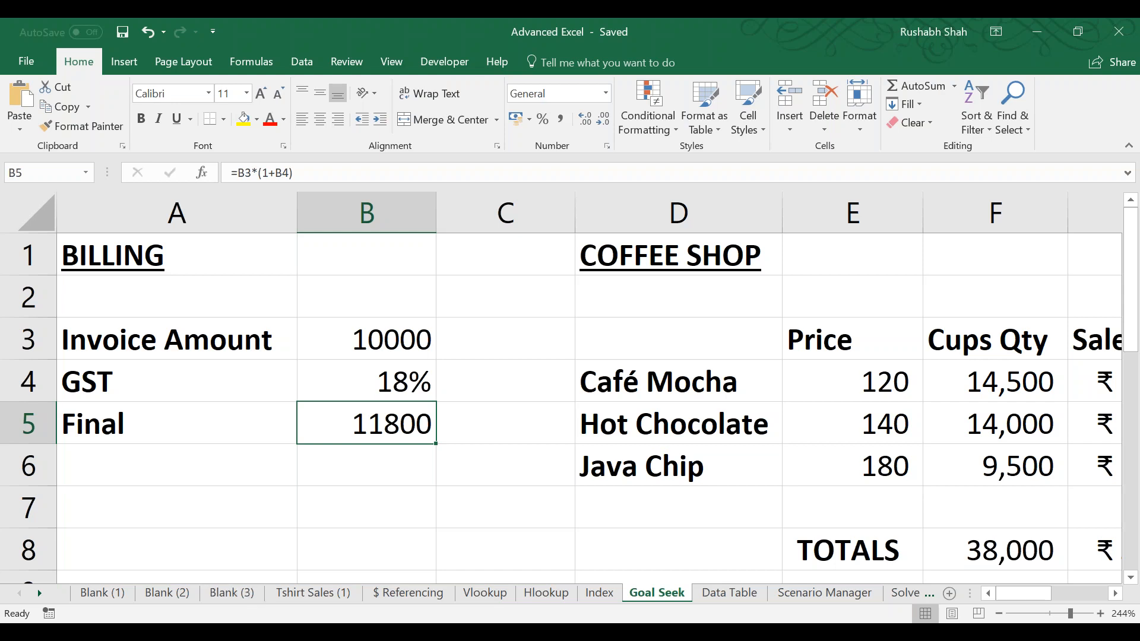
left_click(323, 366)
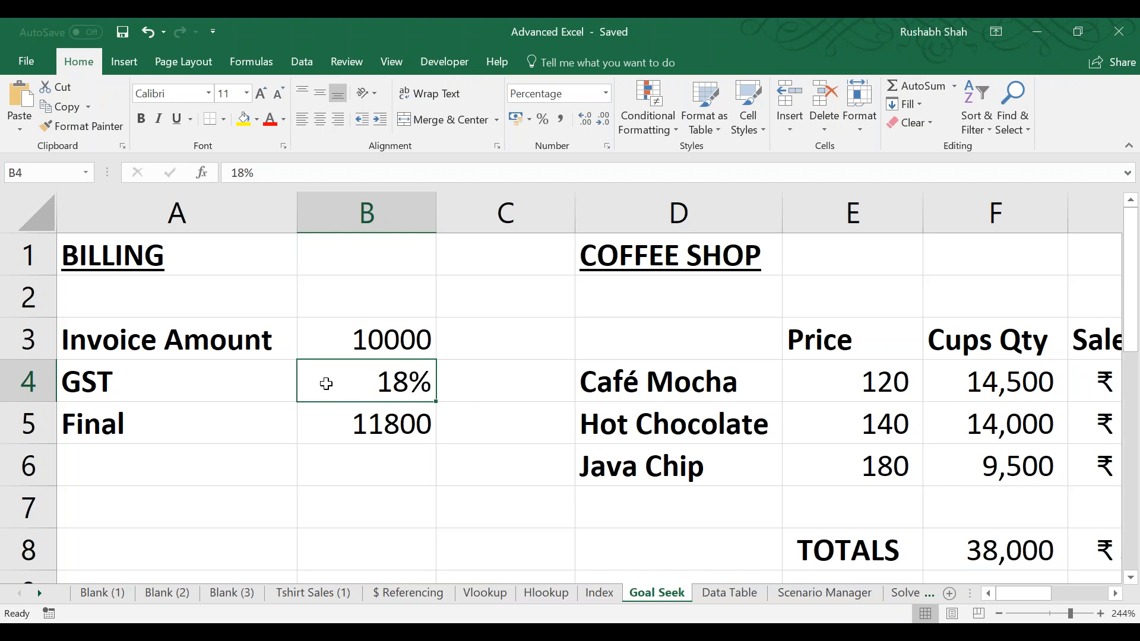
Enter x, 18% and 10000 in C3:C5 beside the billing figures to illustrate the unknown invoice amount.
left_click(474, 349)
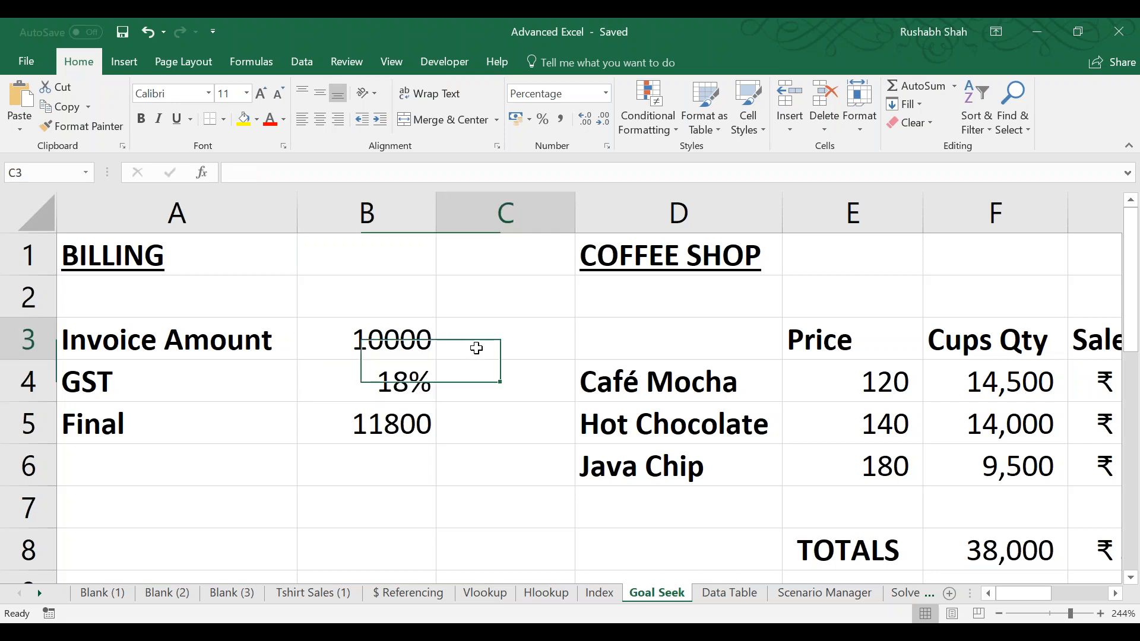
type("x")
key("Return")
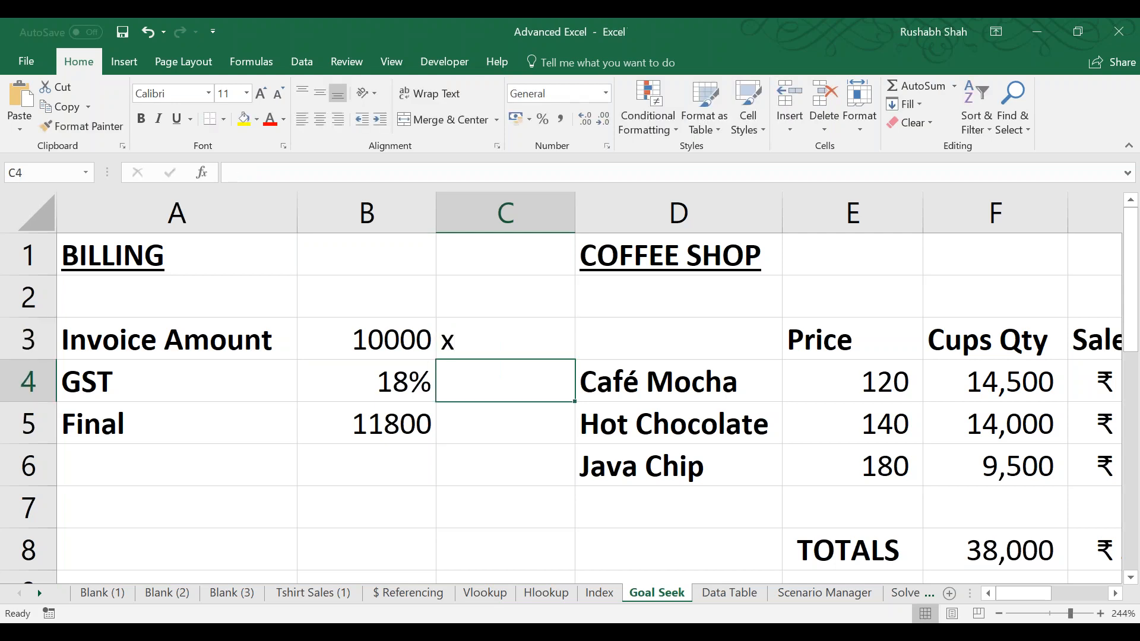
type("18%")
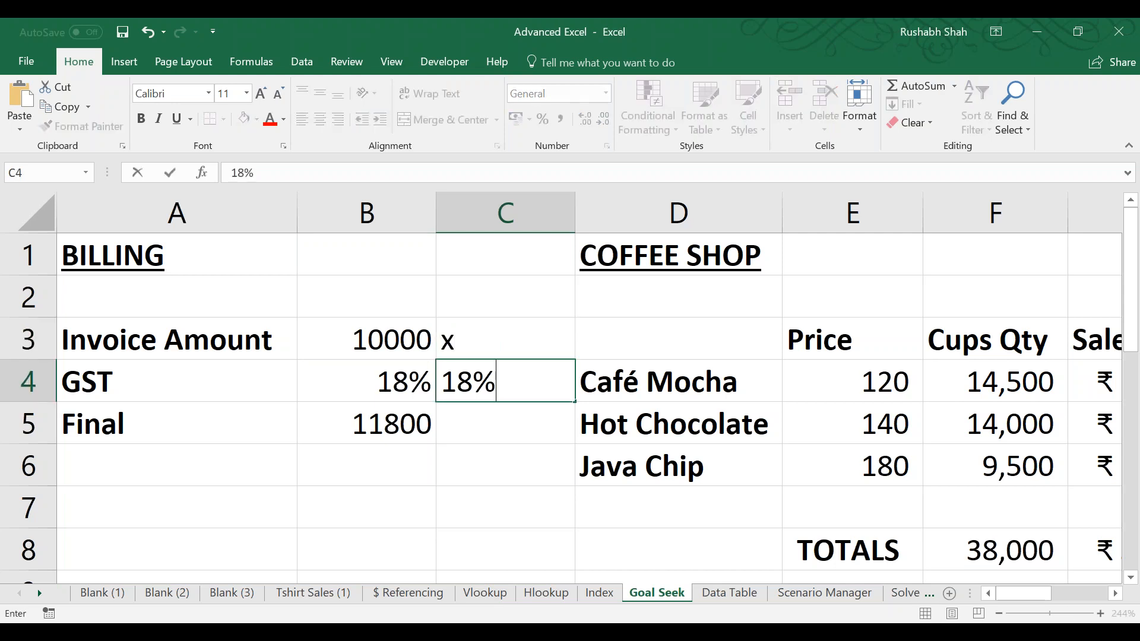
key("Return")
type("10000")
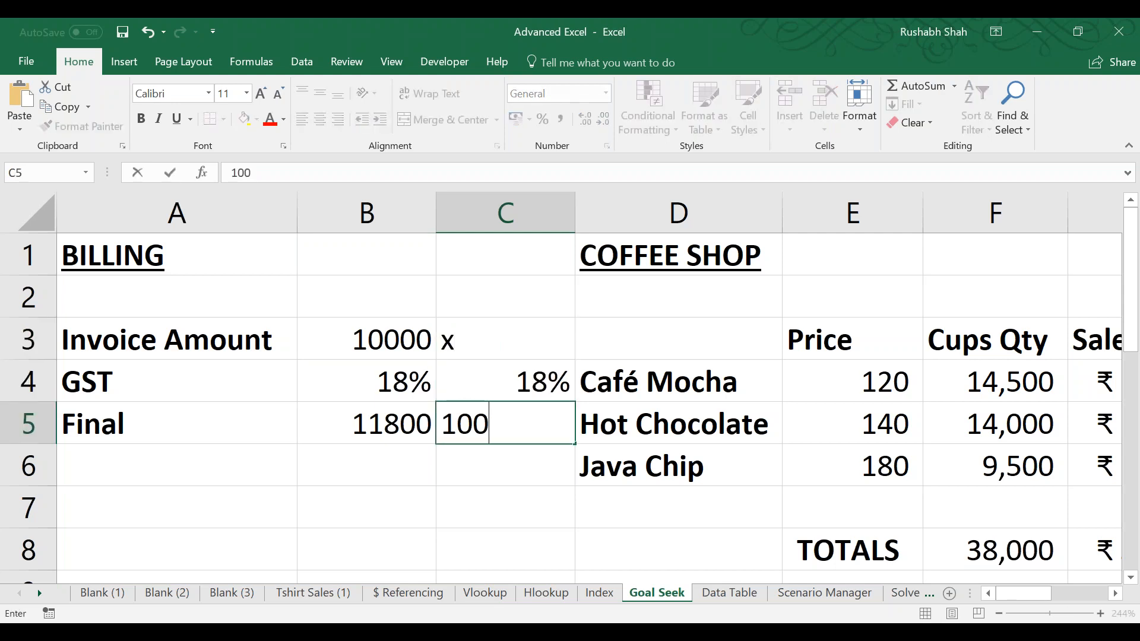
key("Return")
Clear the illustration values from C3:C5.
key("Up")
key("Up")
key("Up")
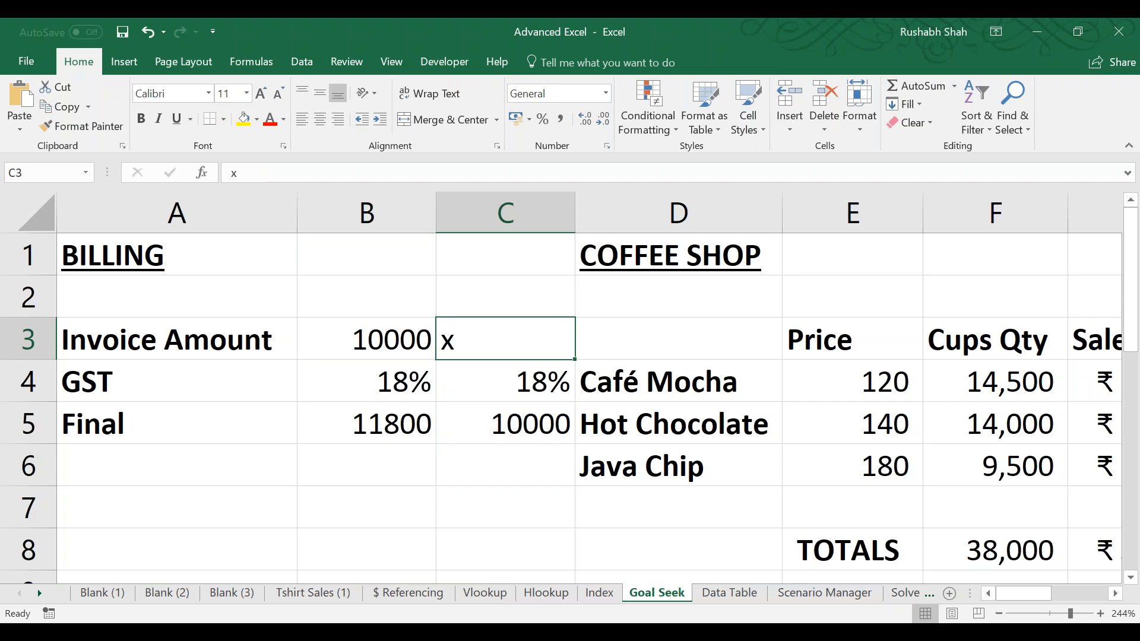
key("shift+Down")
key("shift+Down")
key("Delete")
Highlight the Final amount cell B5 with a yellow fill.
key("Left")
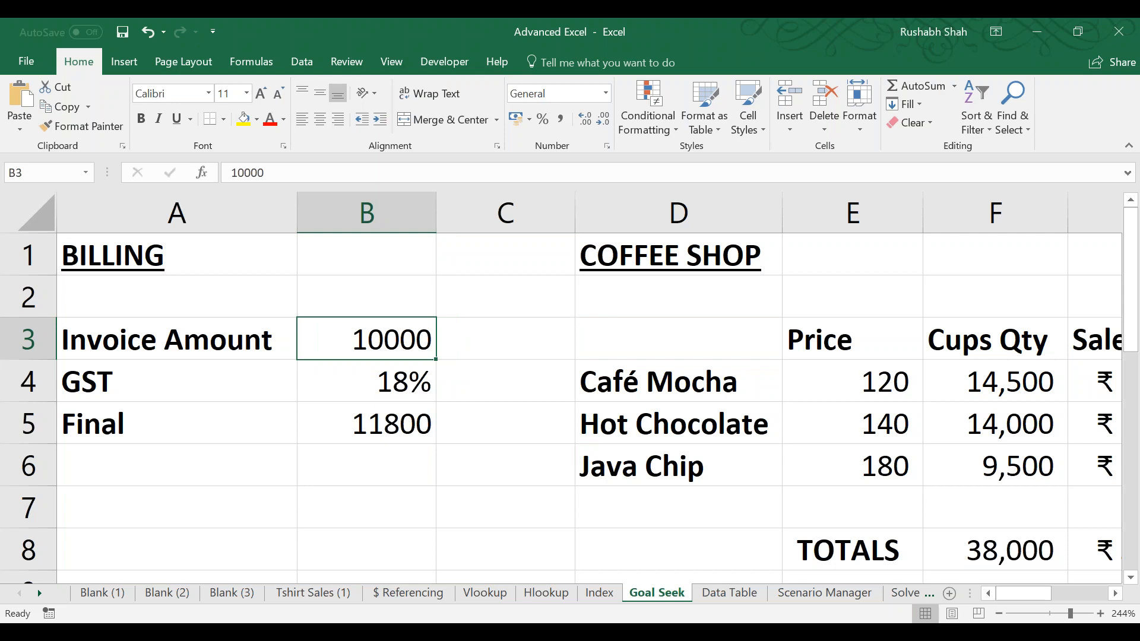
key("Down")
key("Down")
key("ctrl+s")
left_click(242, 121)
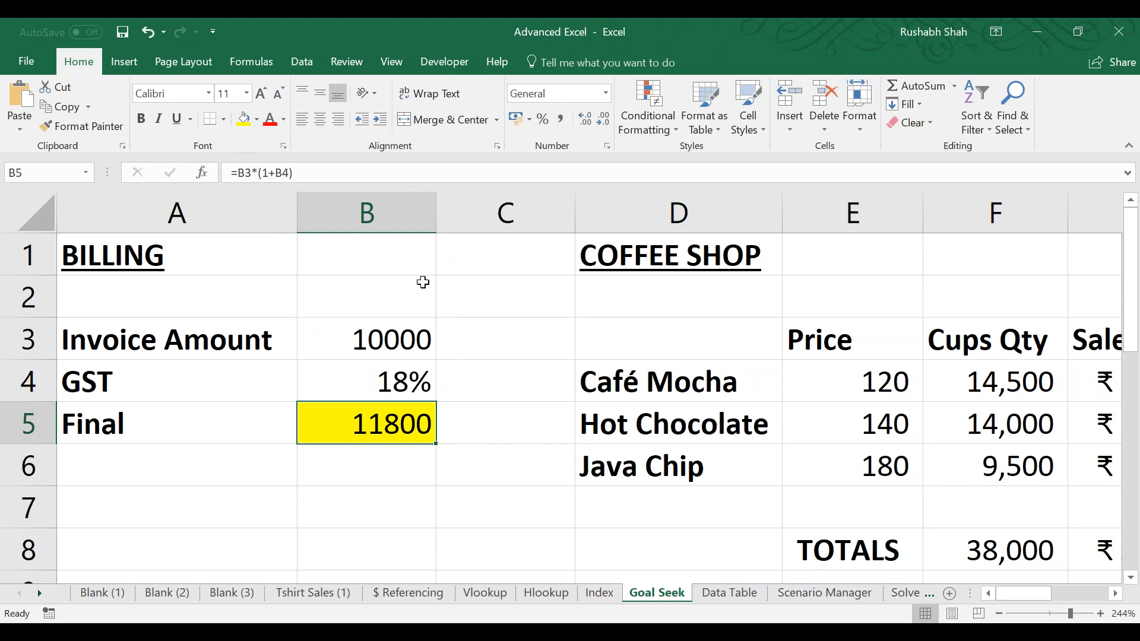
Run Goal Seek to set the Final amount B5 to 10000 by changing the invoice amount B3, and accept the solution.
left_click(295, 67)
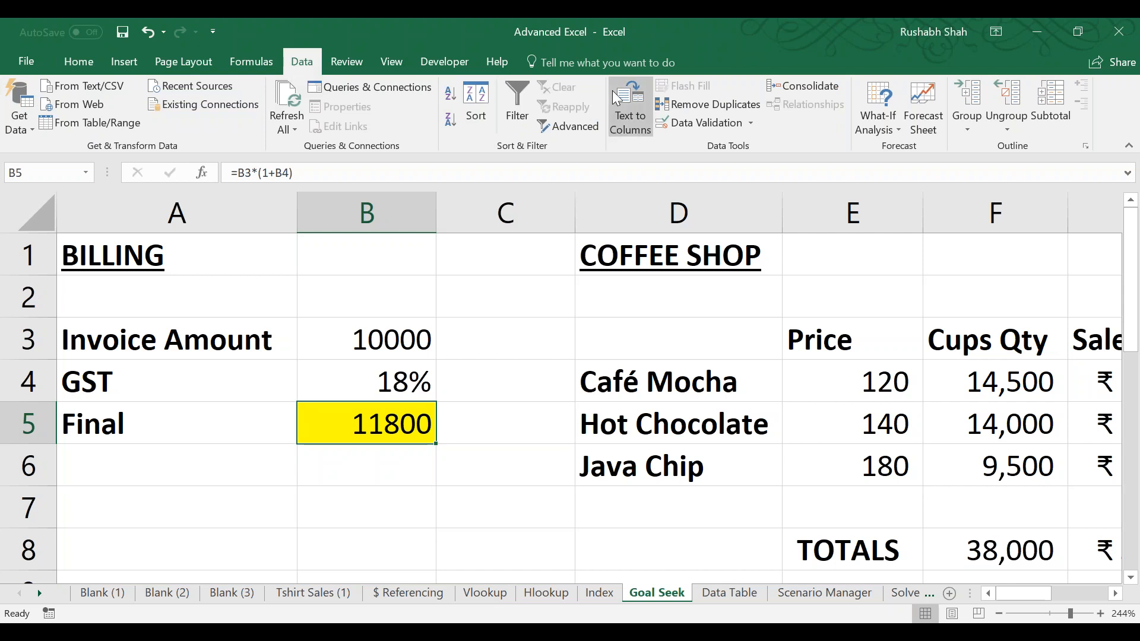
left_click(866, 101)
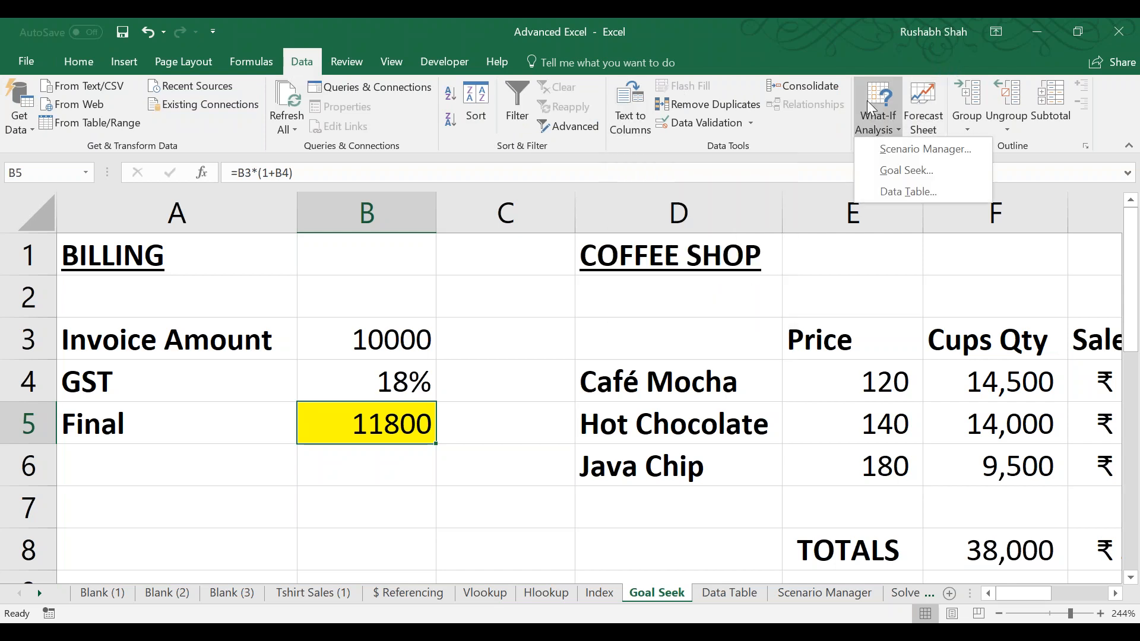
left_click(868, 169)
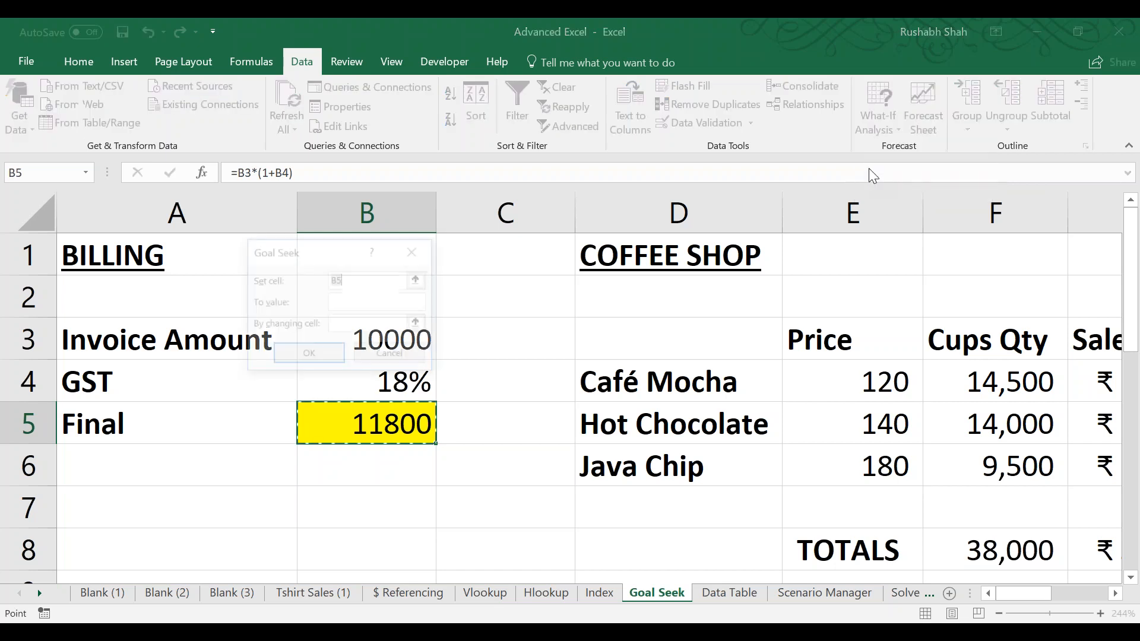
left_click_drag(312, 253, 541, 196)
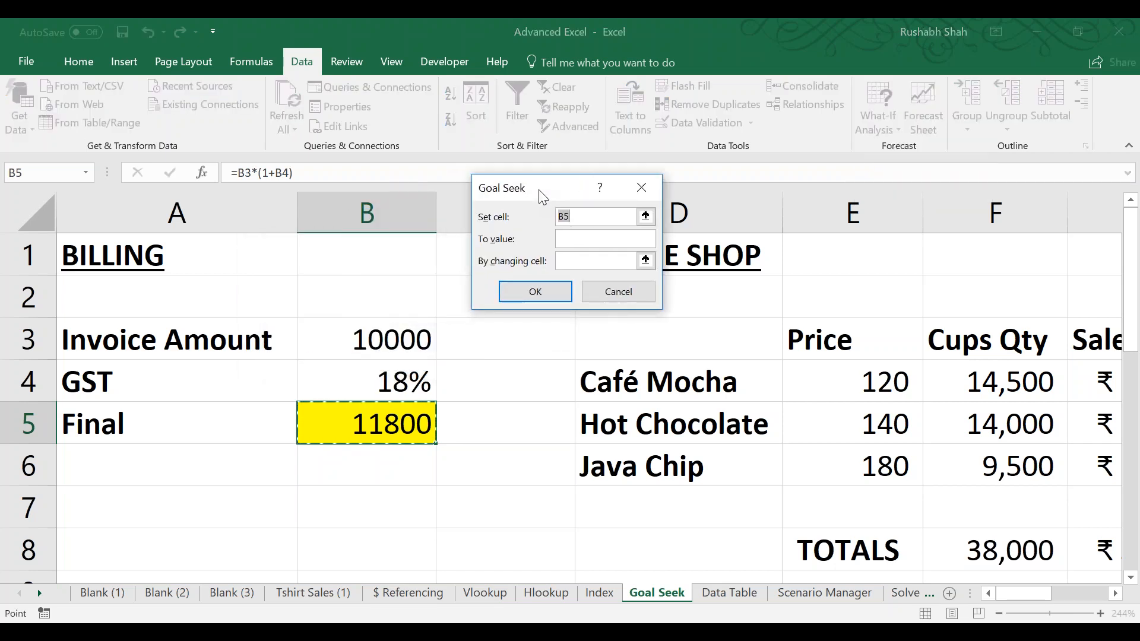
key("Tab")
type("10000")
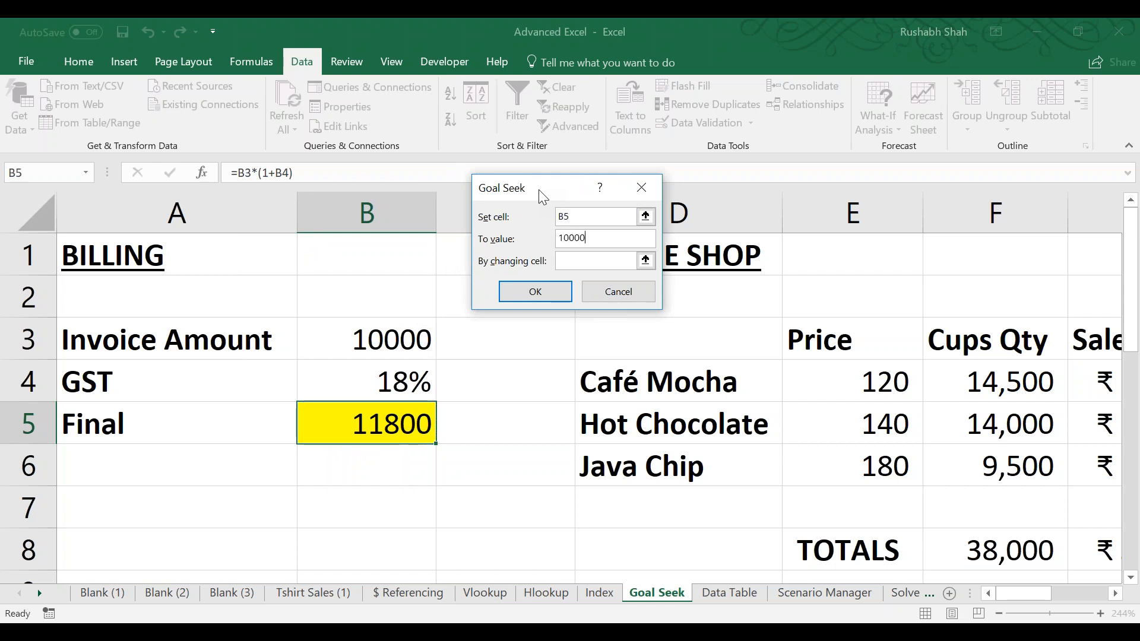
key("Tab")
left_click(365, 330)
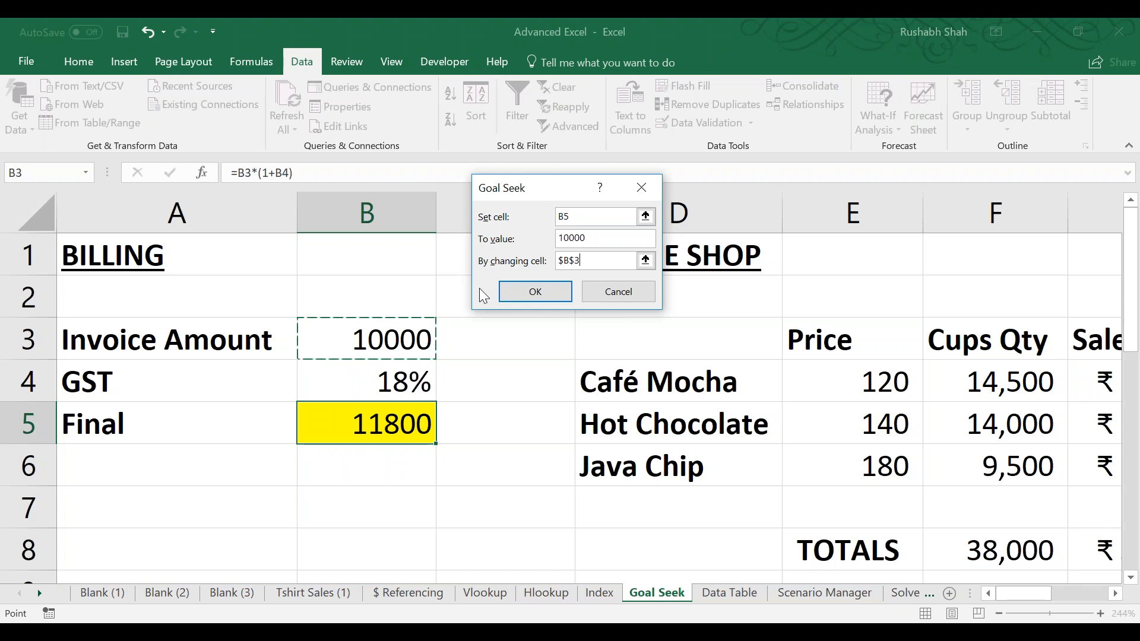
key("Return")
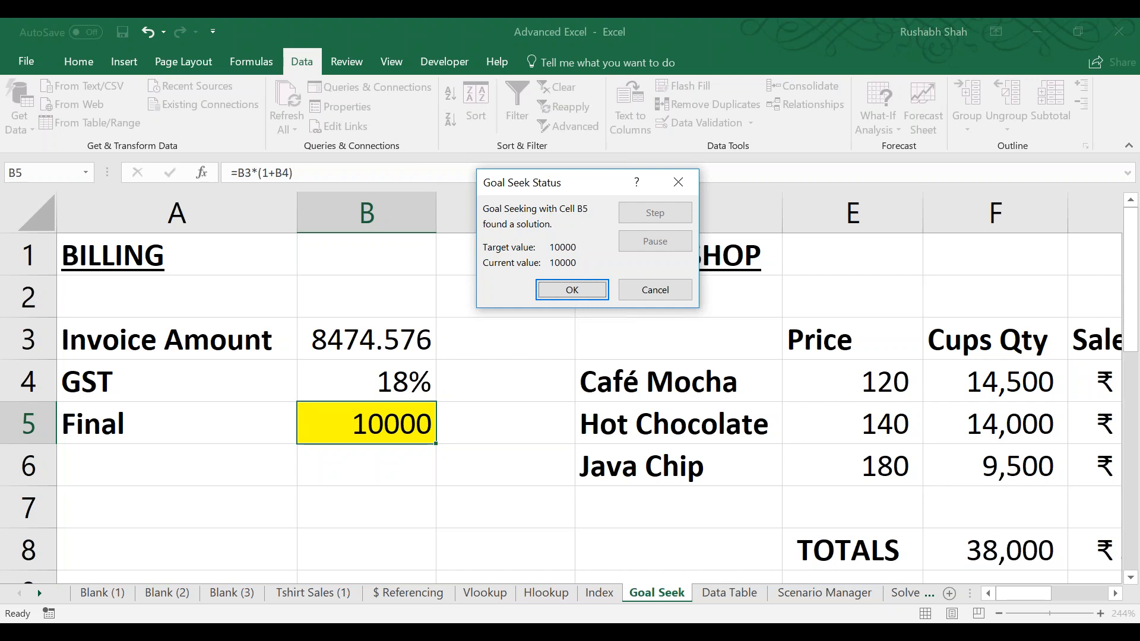
key("Return")
Look over the Coffee Shop tables beside the billing data at 200% zoom, and save the workbook.
key("Right")
key("Right")
key("Right")
key("Right")
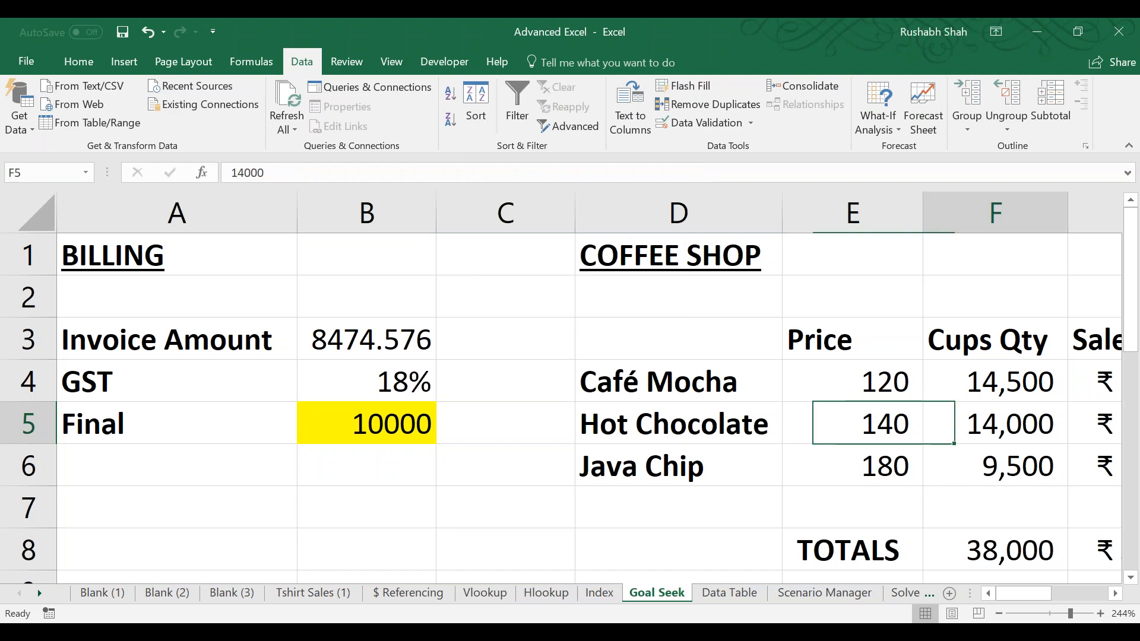
key("Right")
key("Right")
key("Right")
key("Right")
key("Left")
key("Left")
key("Left")
key("Left")
key("Left")
key("Left")
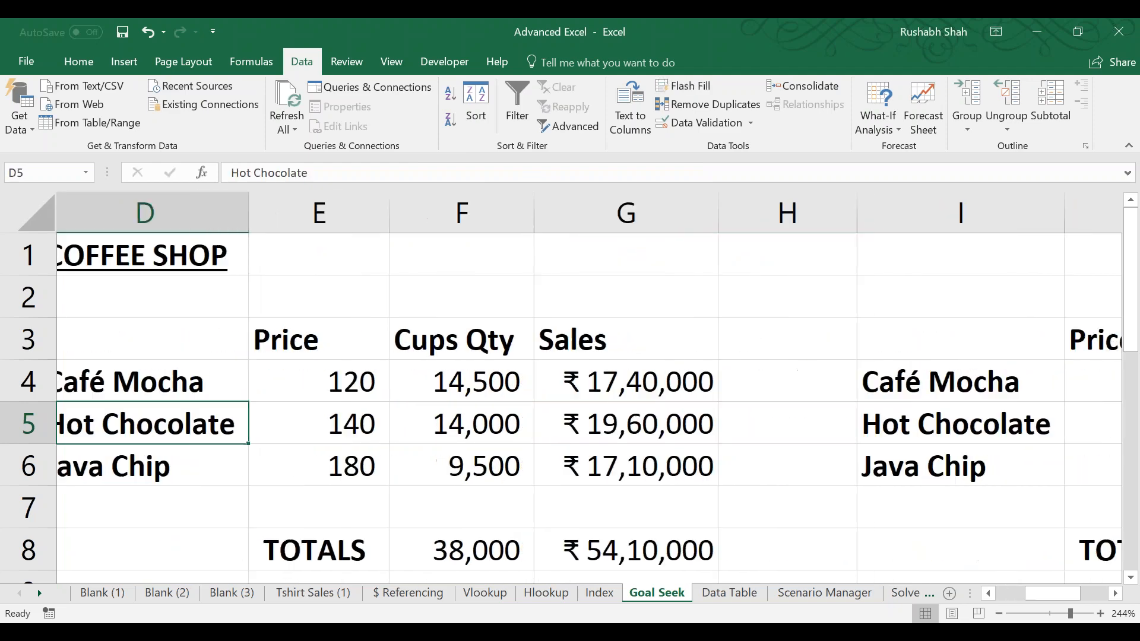
left_click(999, 613)
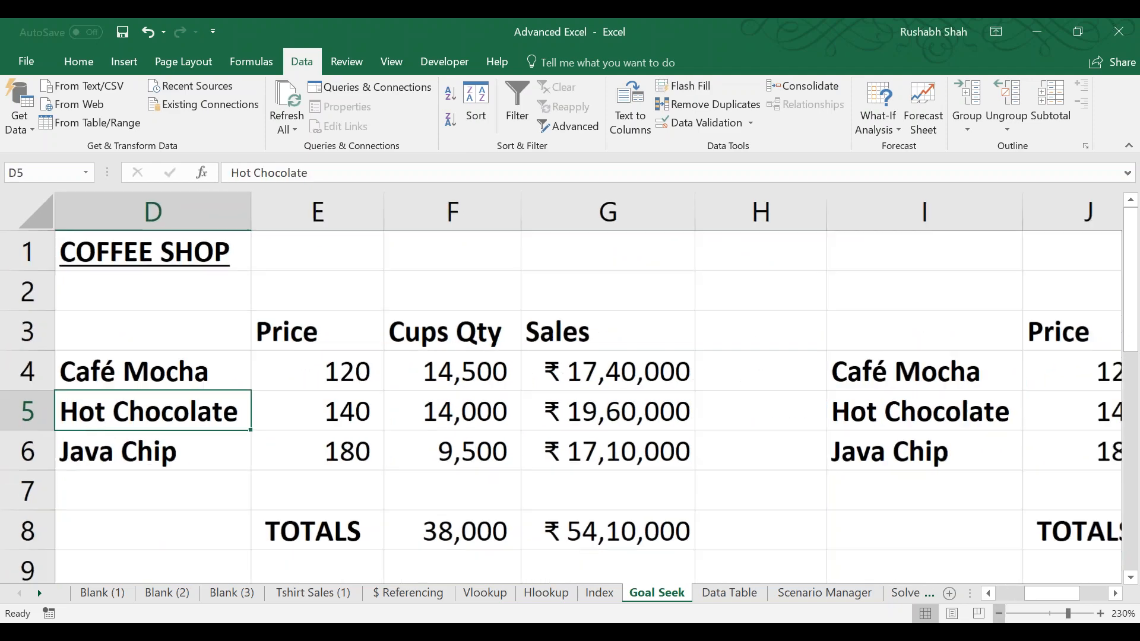
left_click(999, 613)
left_click(999, 613)
left_click(999, 613)
left_click(999, 613)
key("Left")
key("Left")
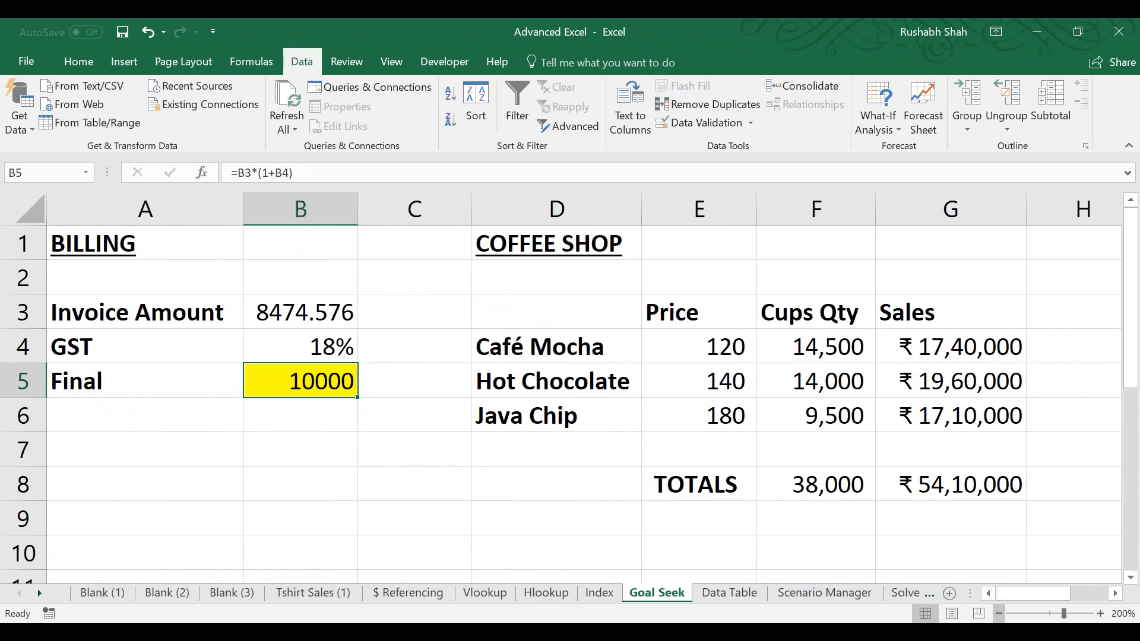
key("ctrl+s")
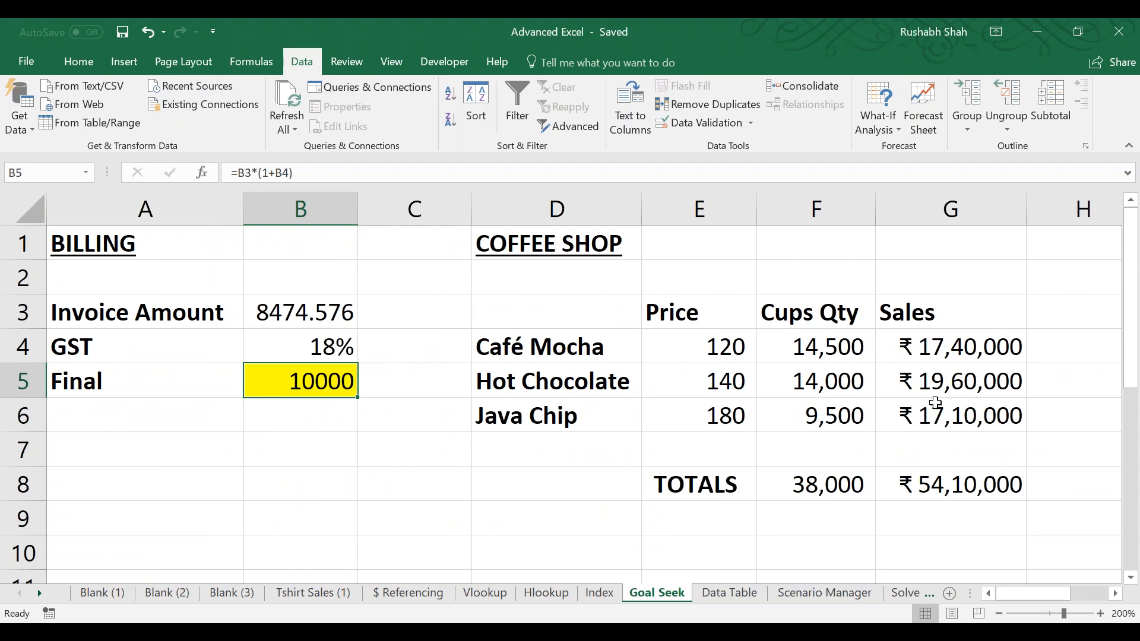
Enter the check formula =11800/1.18 in B7 below the billing figures.
key("Down")
key("Down")
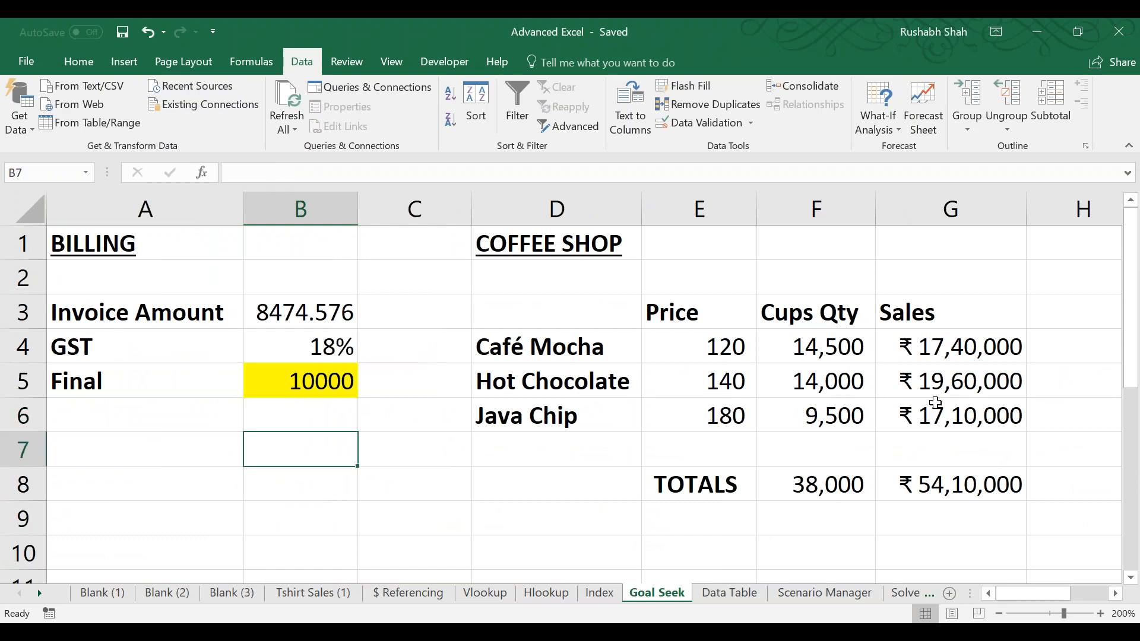
type("=1")
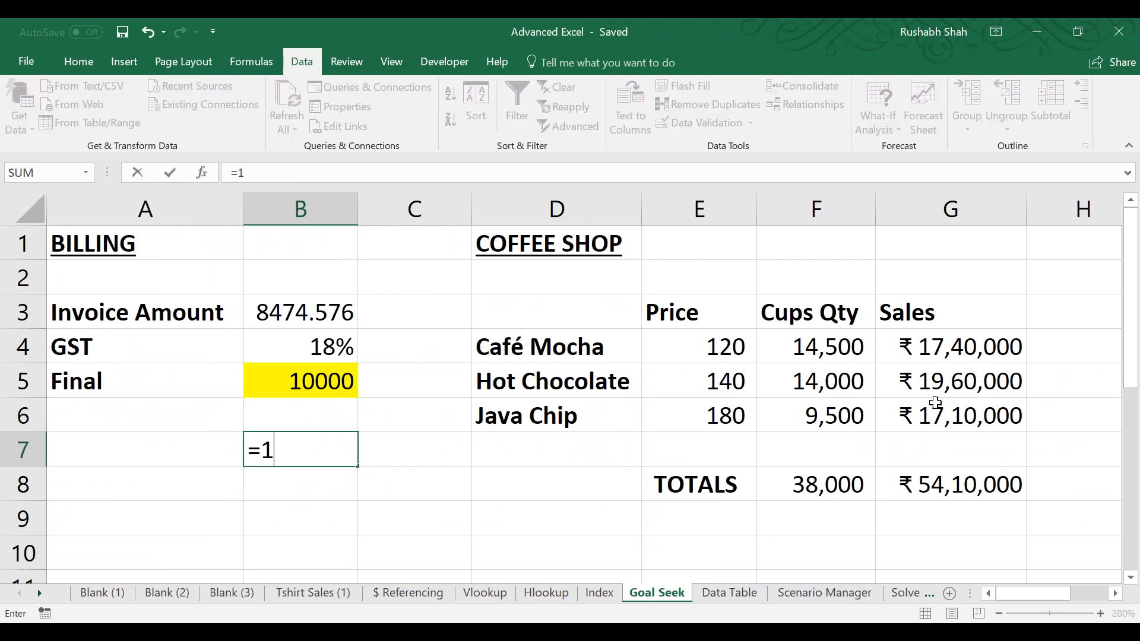
type("1800/1.18")
key("Return")
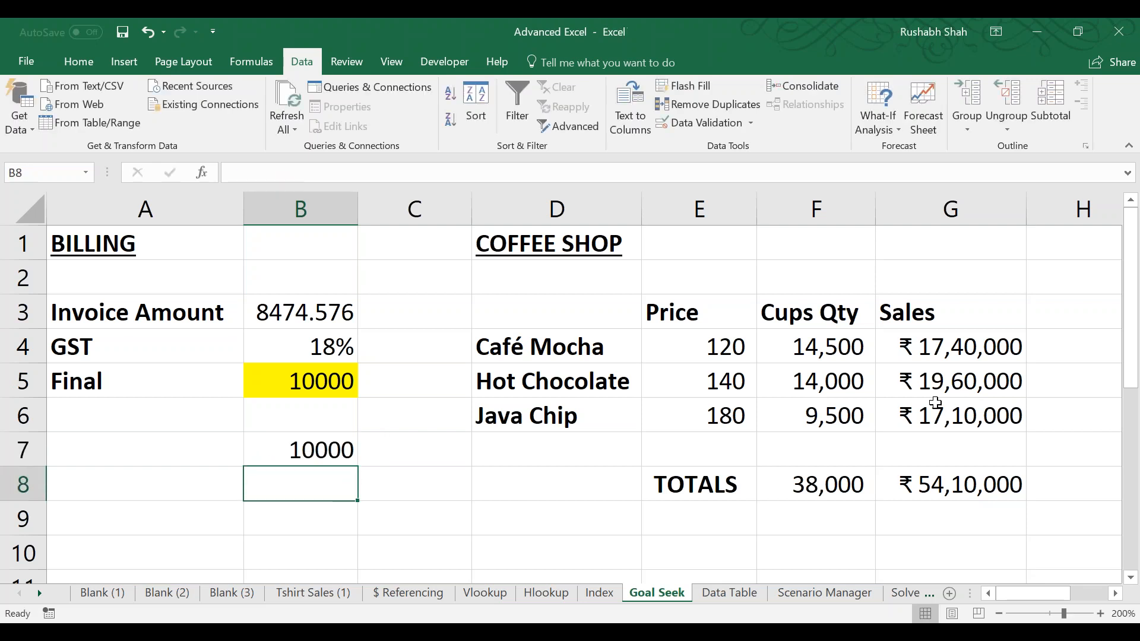
Change the check formula in B7 to =10000/1.18 and review it.
key("Up")
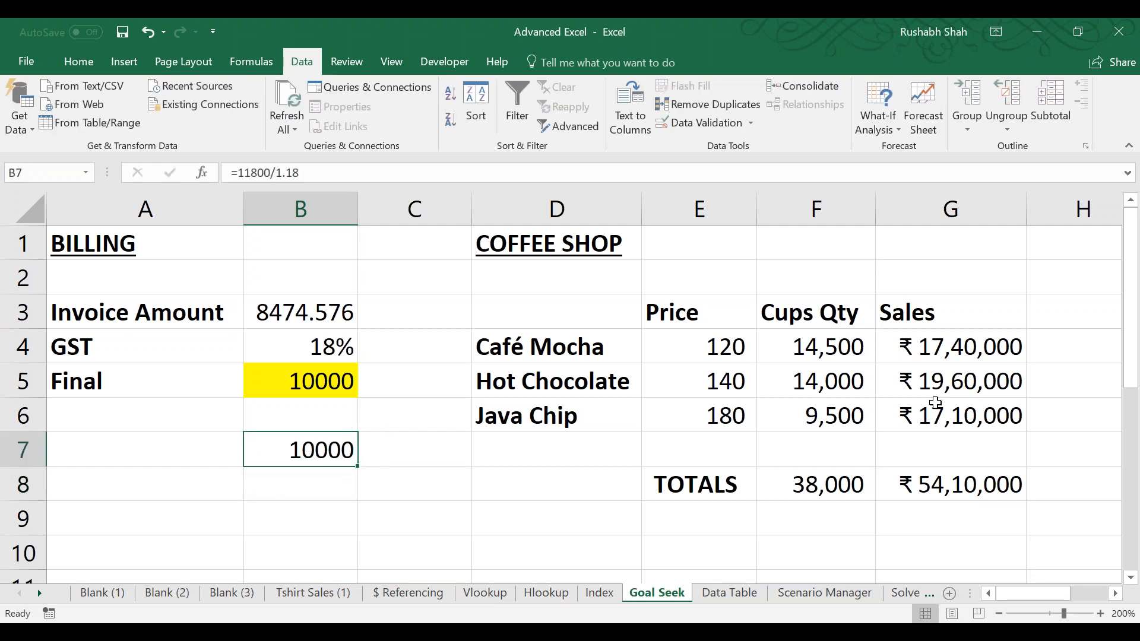
key("F2")
key("Left")
key("Left")
key("Left")
key("Left")
key("Left")
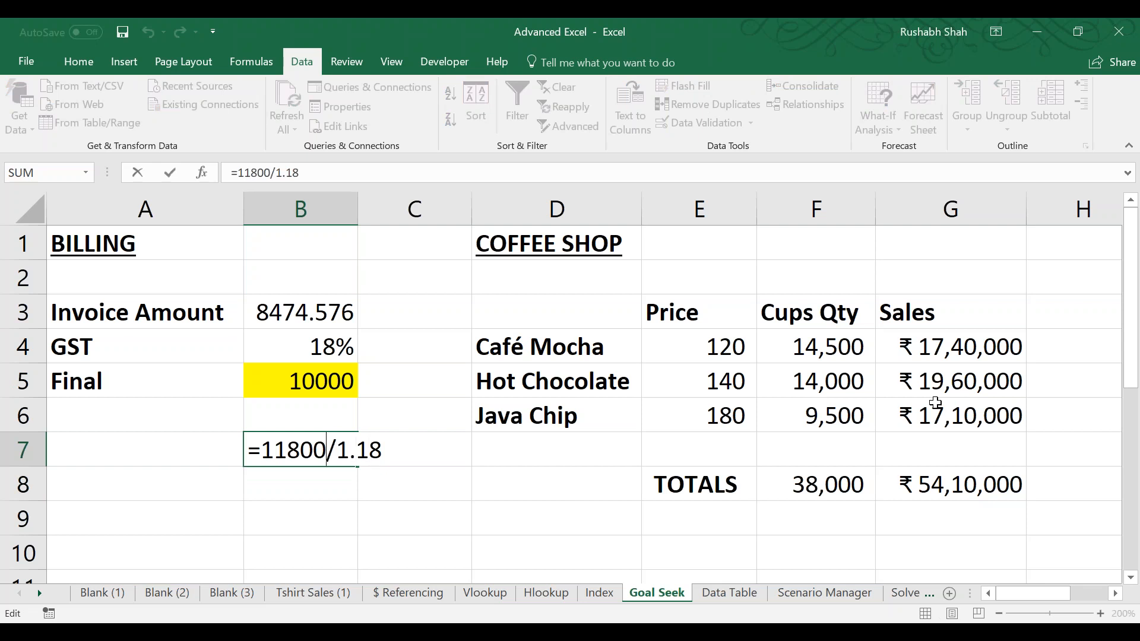
key("shift+Left")
key("shift+Left")
key("shift+Left")
key("shift+Left")
type("0000")
key("Return")
key("Up")
key("F2")
key("Escape")
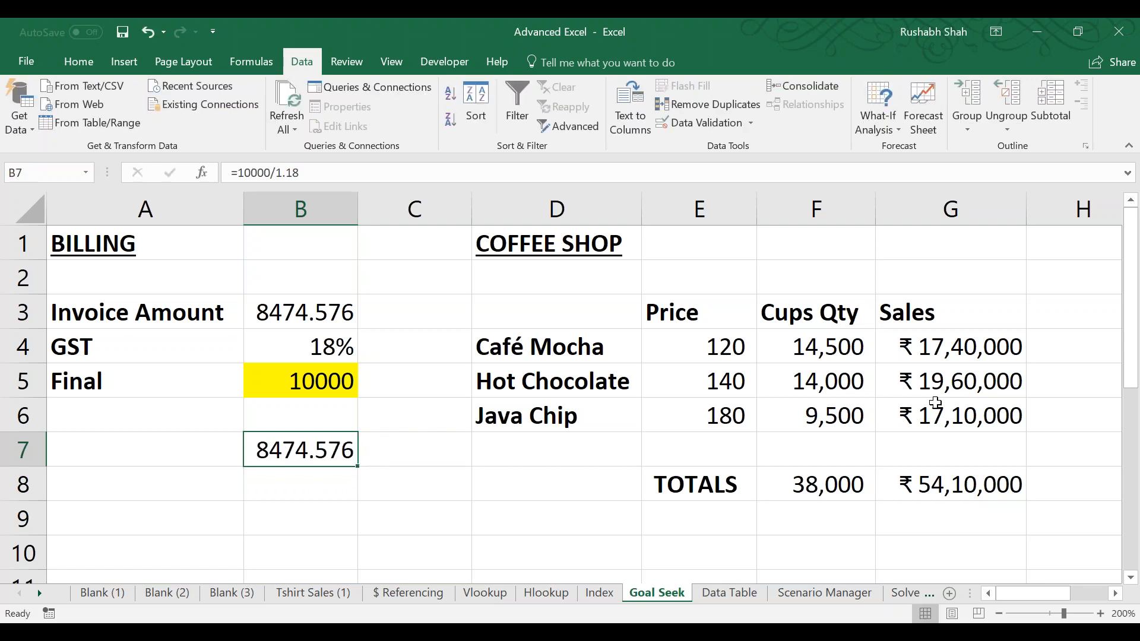
Clear the check formula from B7 and save the workbook.
key("Delete")
key("Up")
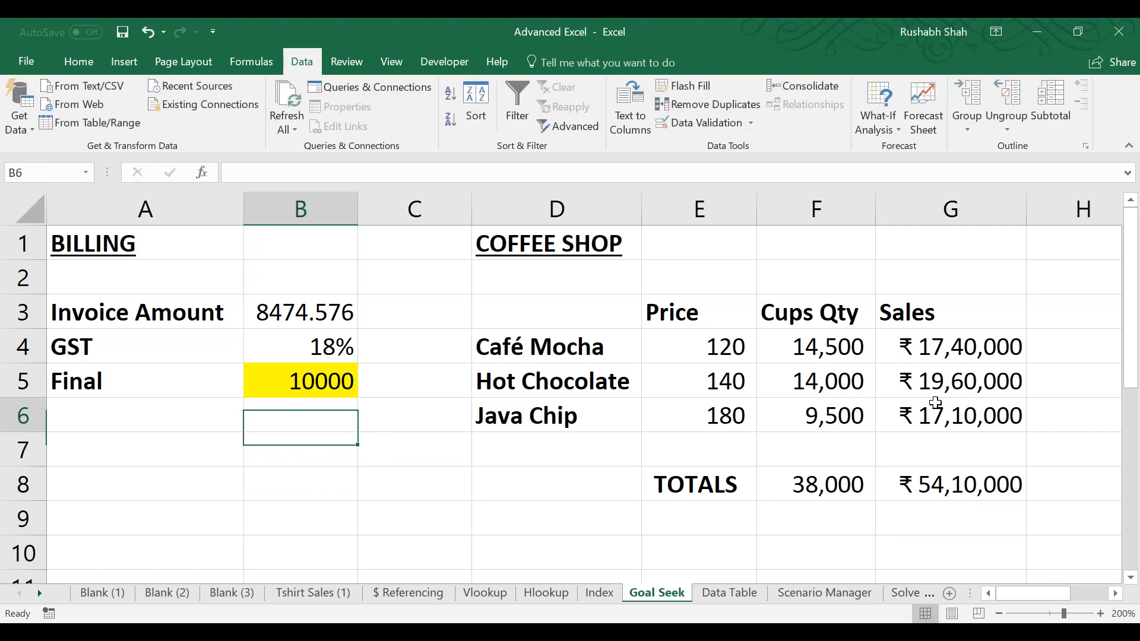
key("Right")
key("Right")
key("Up")
key("Up")
key("ctrl+s")
Enter "1. FINAL total = 60 lakhs. What should the price of Hot Choc be?" in D2 in red, and save the workbook.
key("Right")
key("Right")
key("Right")
key("Right")
key("Right")
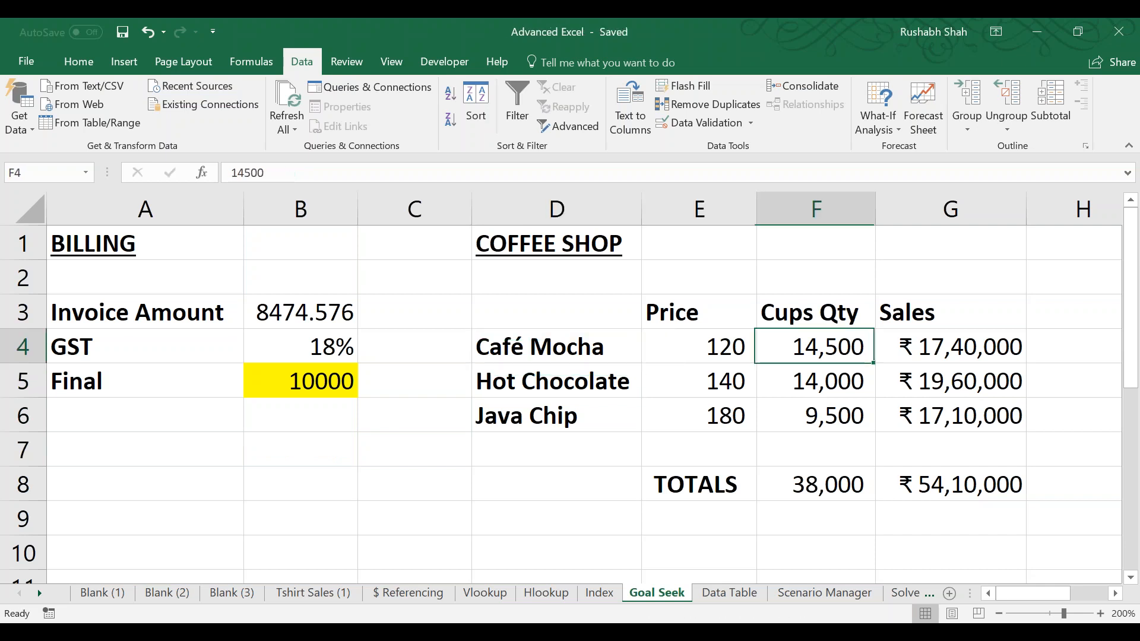
key("Left")
key("Left")
key("Left")
key("Left")
key("Left")
key("Up")
key("Up")
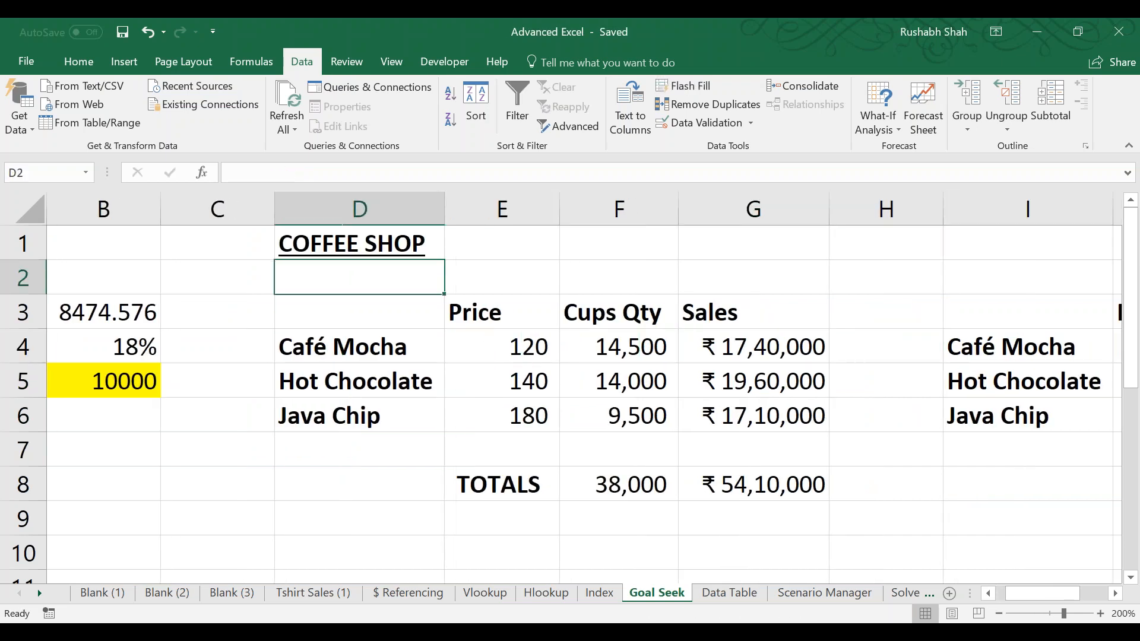
left_click(76, 62)
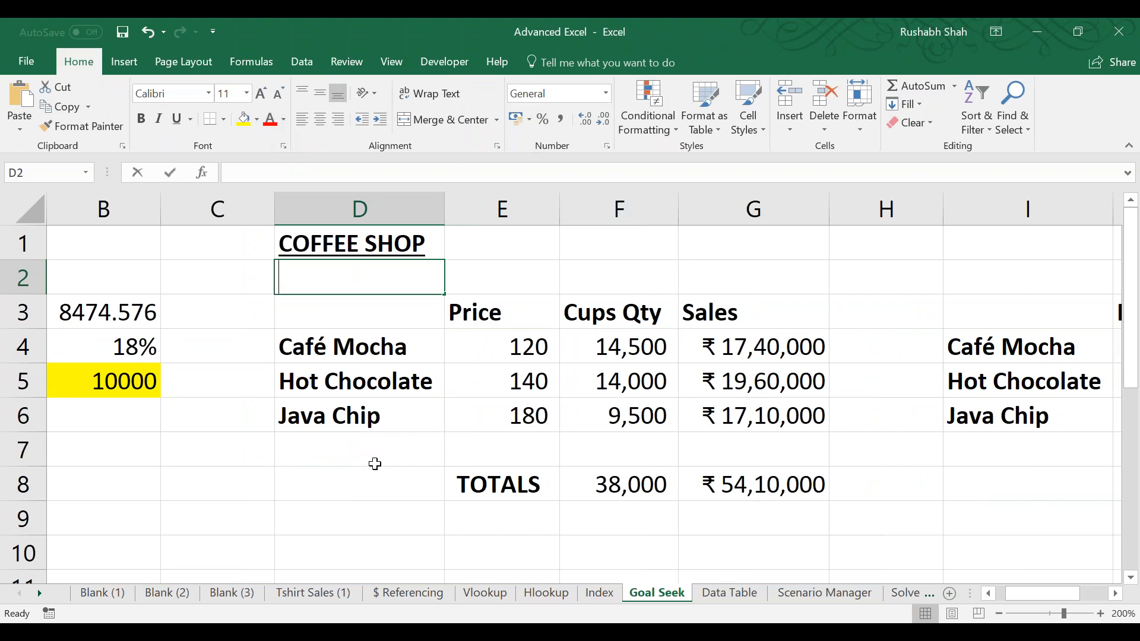
type("1.")
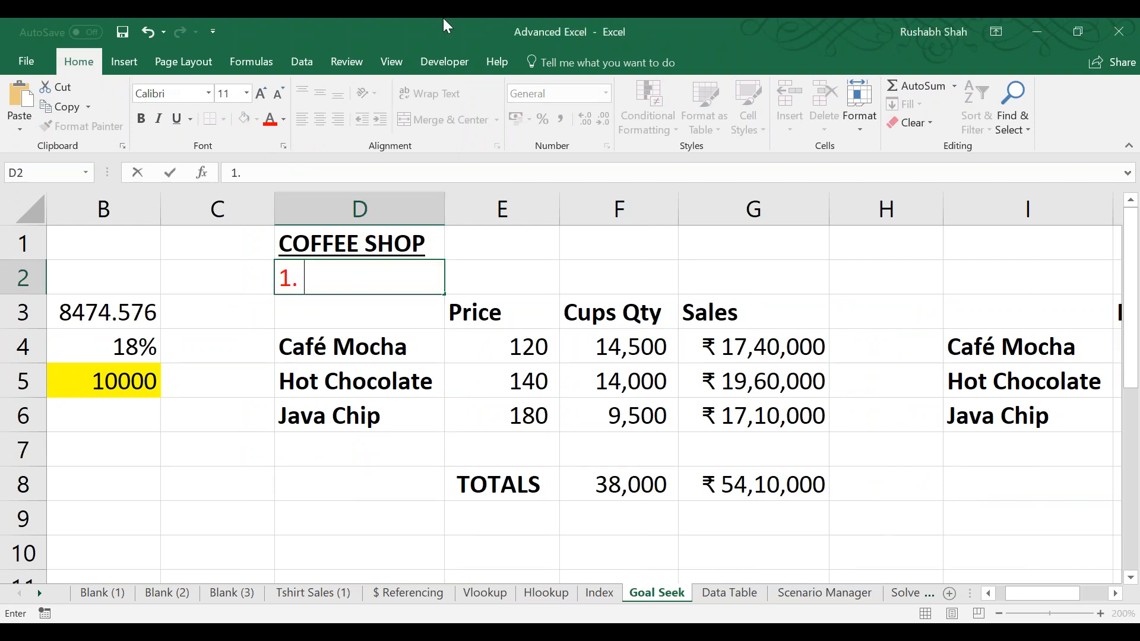
type("FINAL total =")
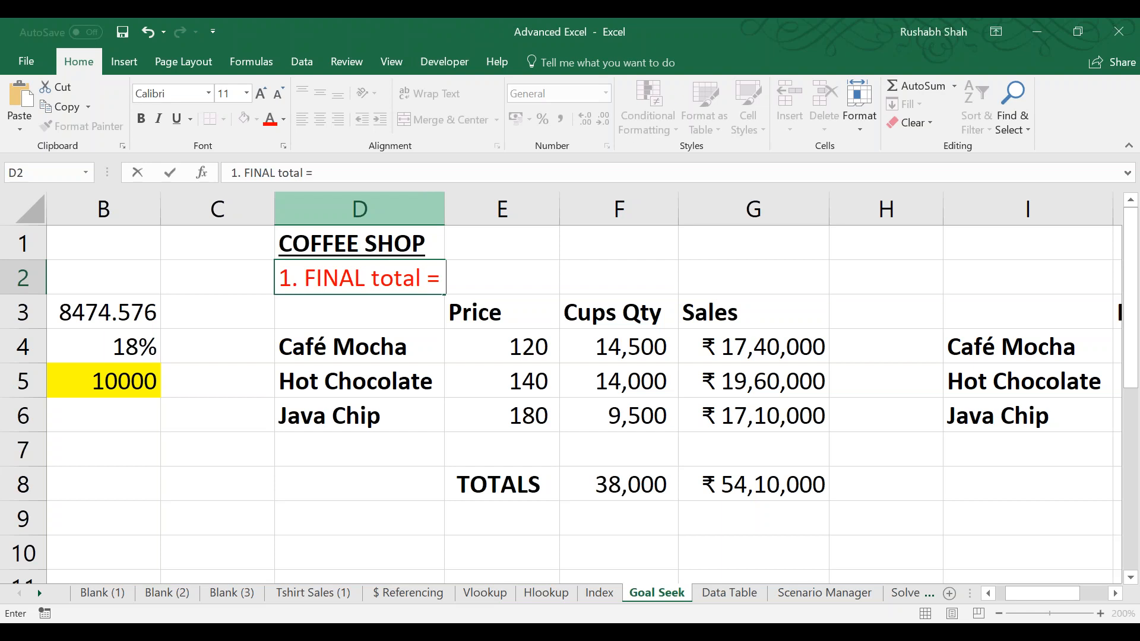
type(" 60 lakhs.")
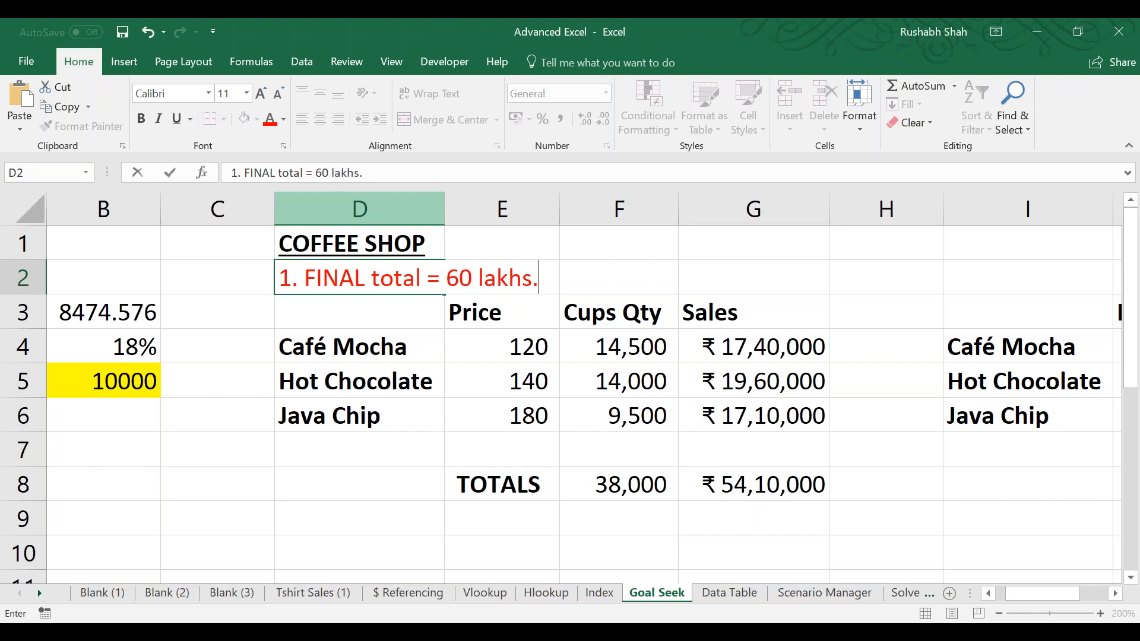
type(" What should the prc")
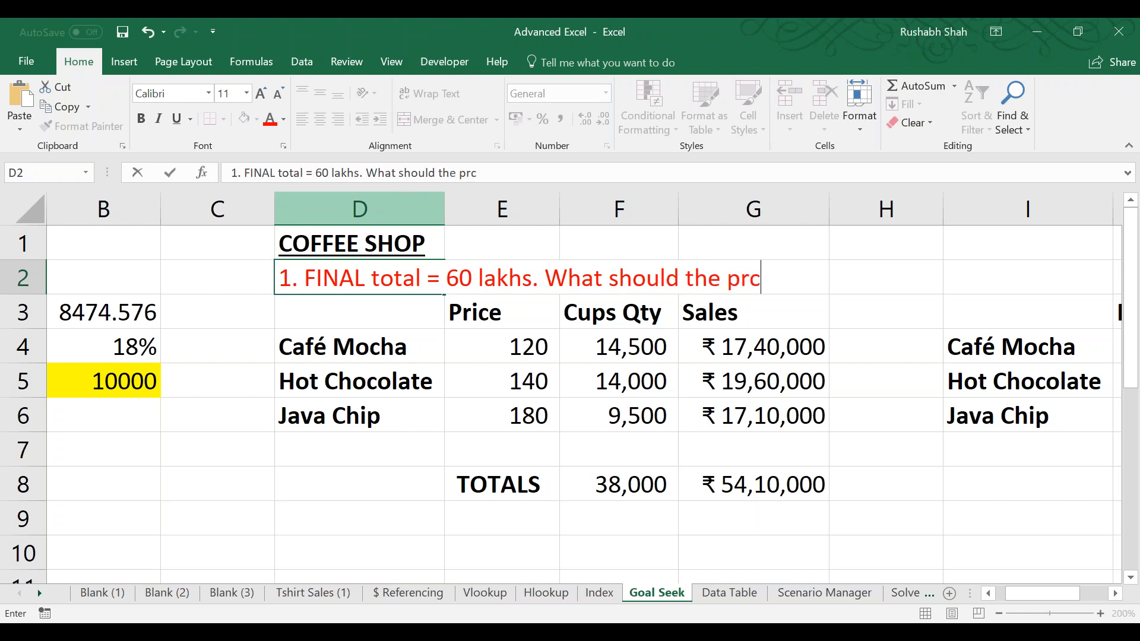
key("BackSpace")
type("ice of Hot Choc e")
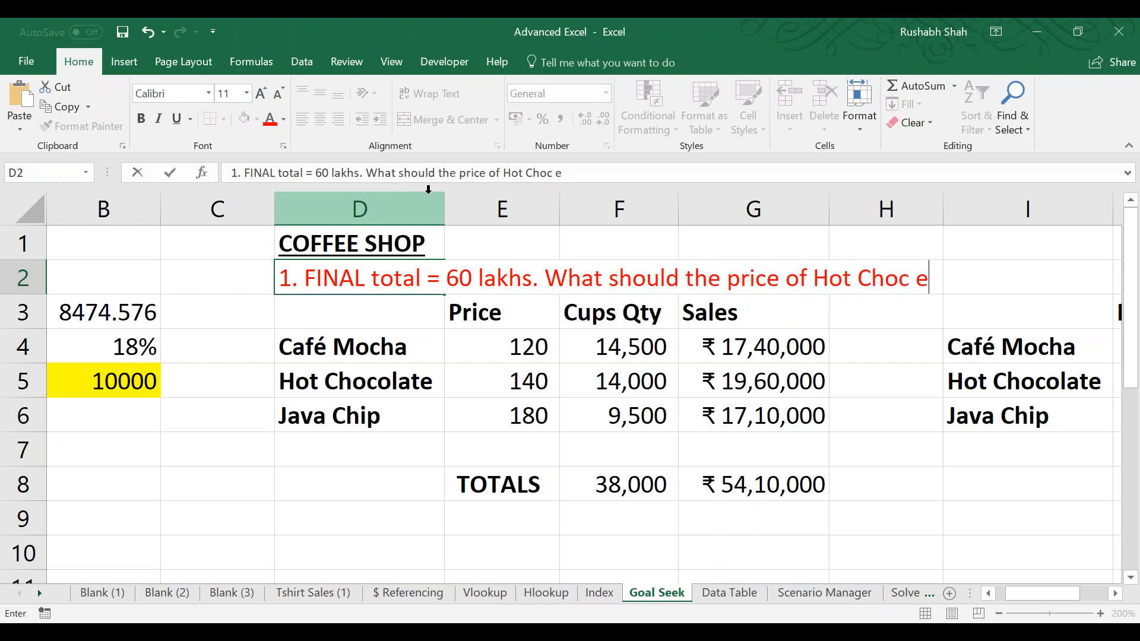
key("BackSpace")
type("be?")
key("Return")
key("Up")
key("ctrl+s")
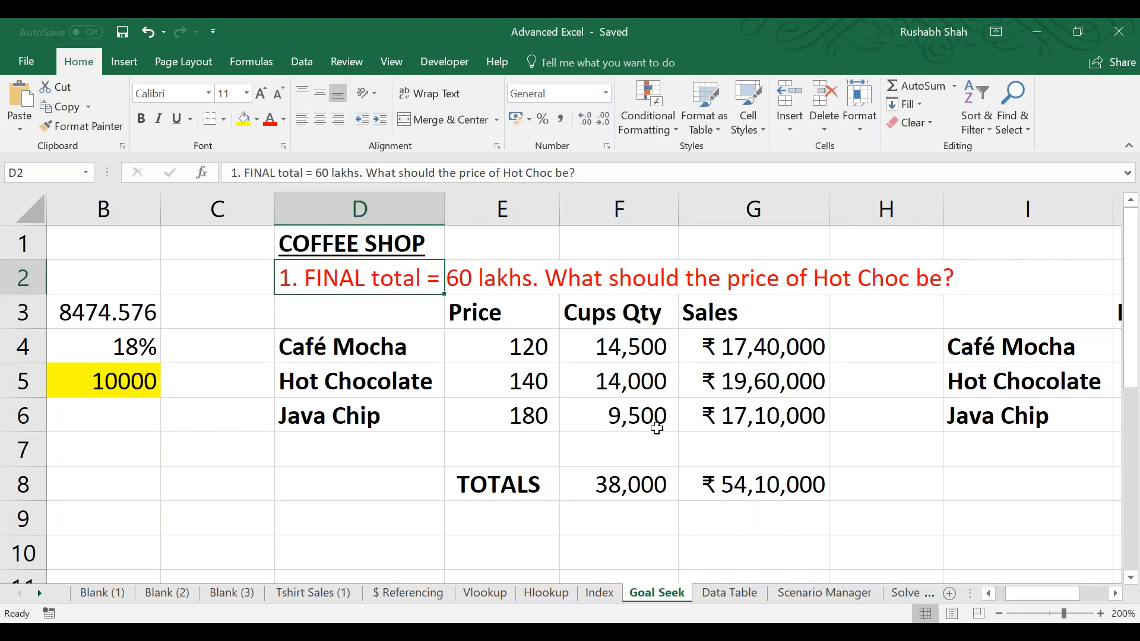
Examine the Hot Chocolate price in E5 and the second Coffee Shop table that starts at row 12.
left_click(497, 377)
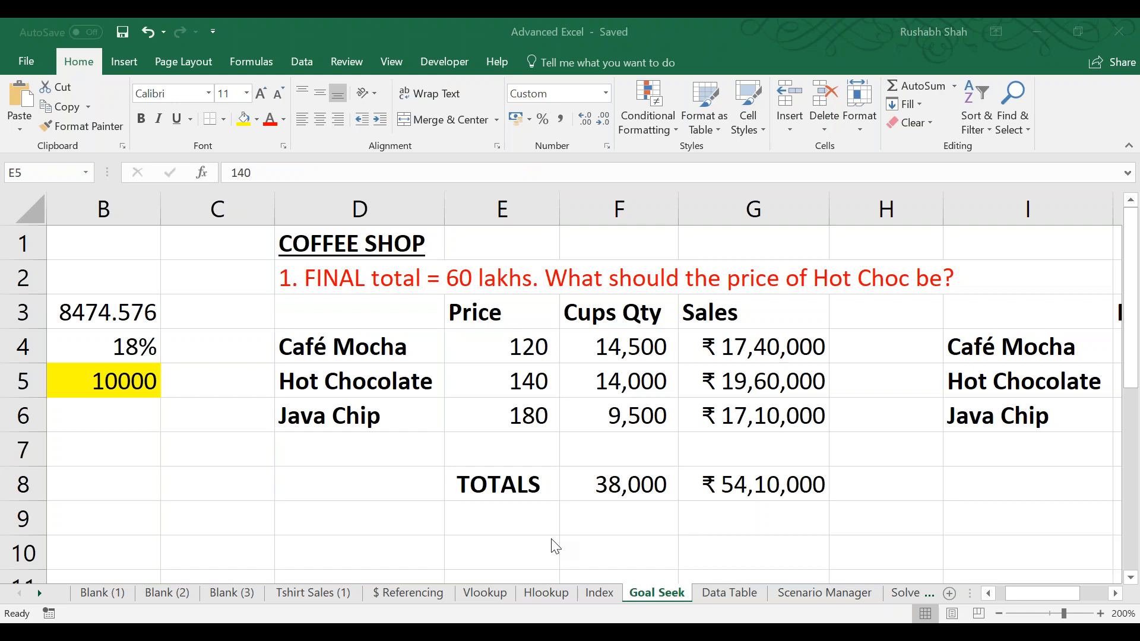
left_click(490, 19)
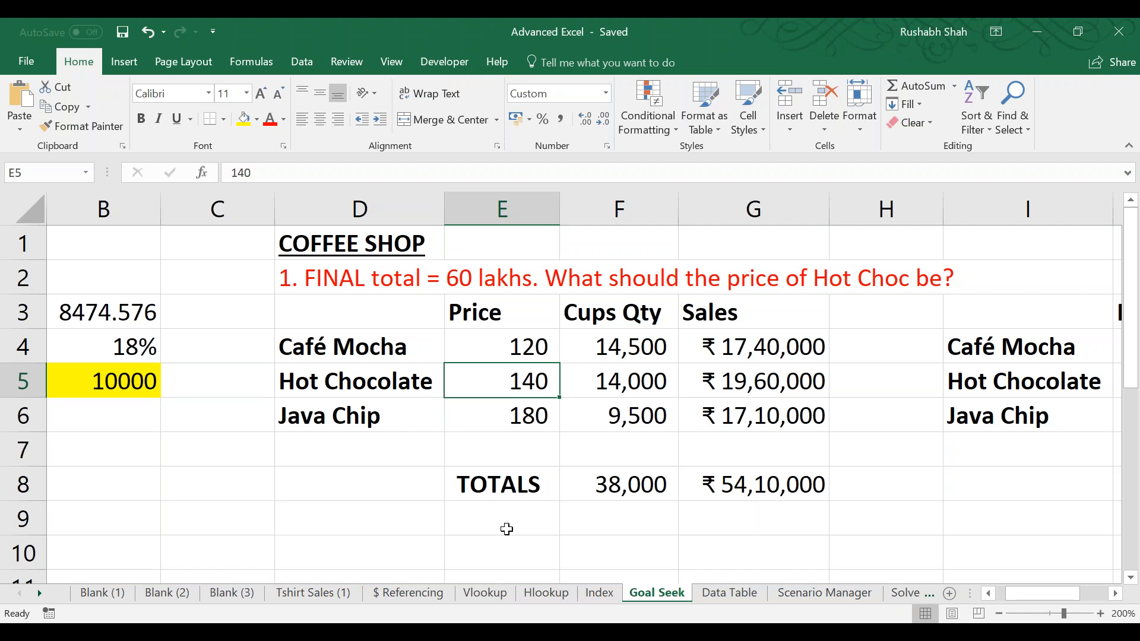
key("Down")
key("Down")
key("Down")
key("Down")
key("Down")
key("Down")
key("Down")
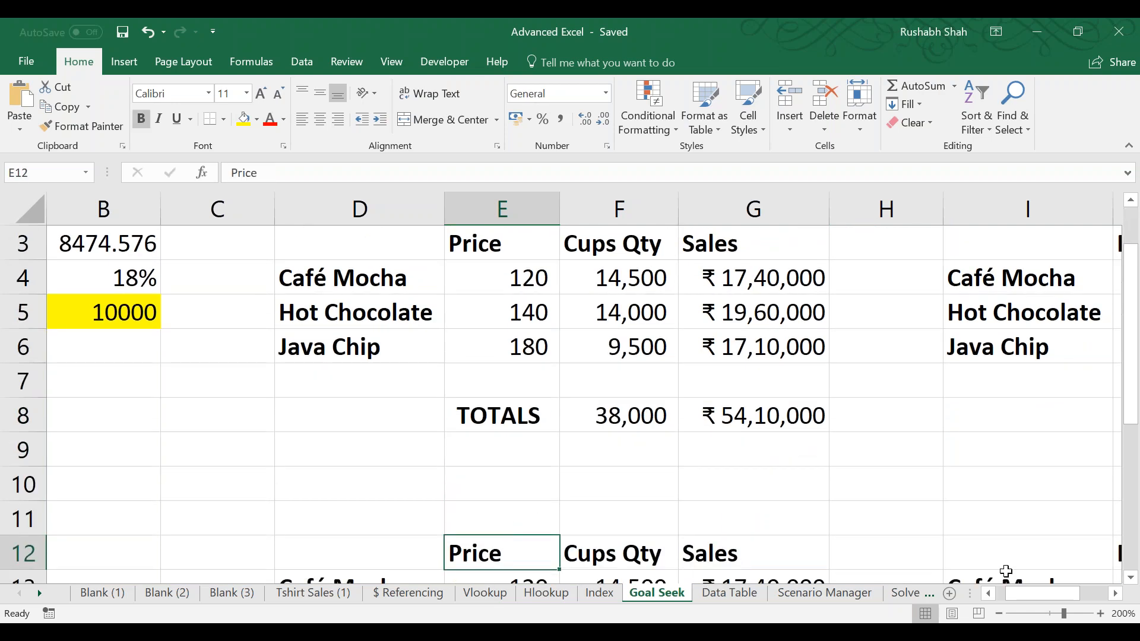
left_click(999, 613)
left_click(999, 613)
left_click(1000, 613)
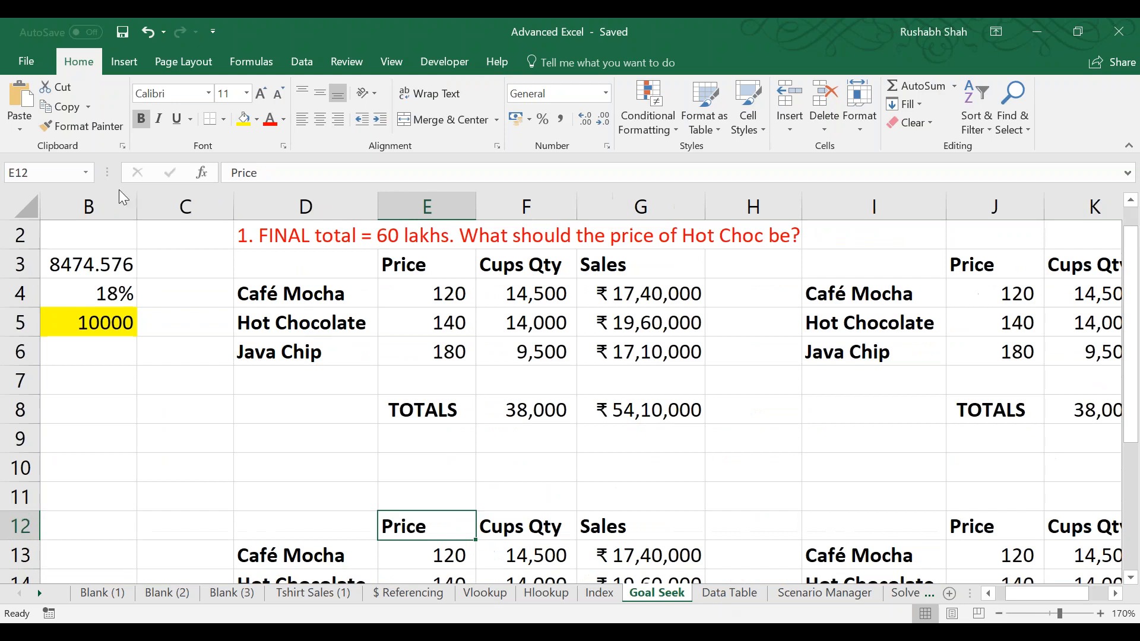
Enter "2. Cups qty of Java Chip ?" in D11 above the second Coffee Shop table, in red font.
key("Up")
key("Left")
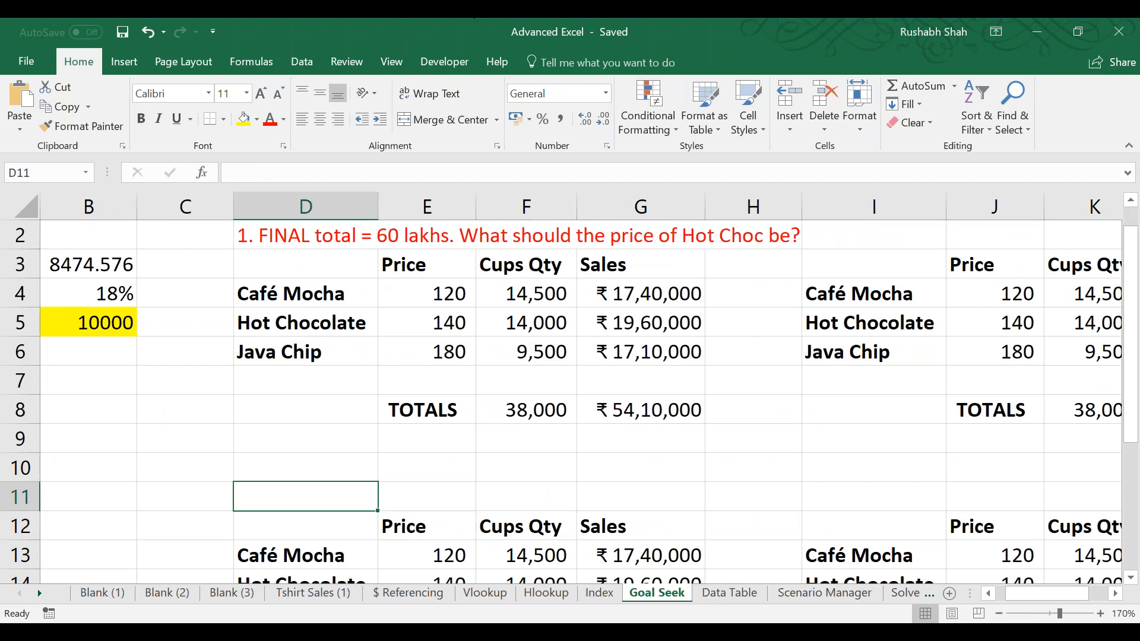
type("2. ")
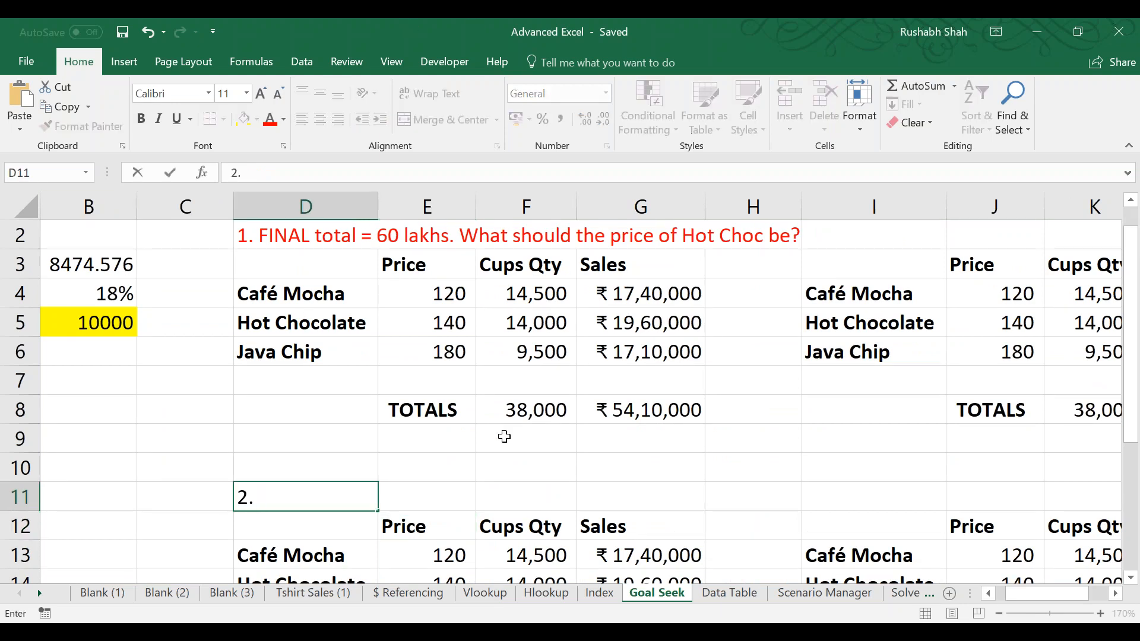
type("Cups qty of")
key("BackSpace")
key("BackSpace")
type("qty o")
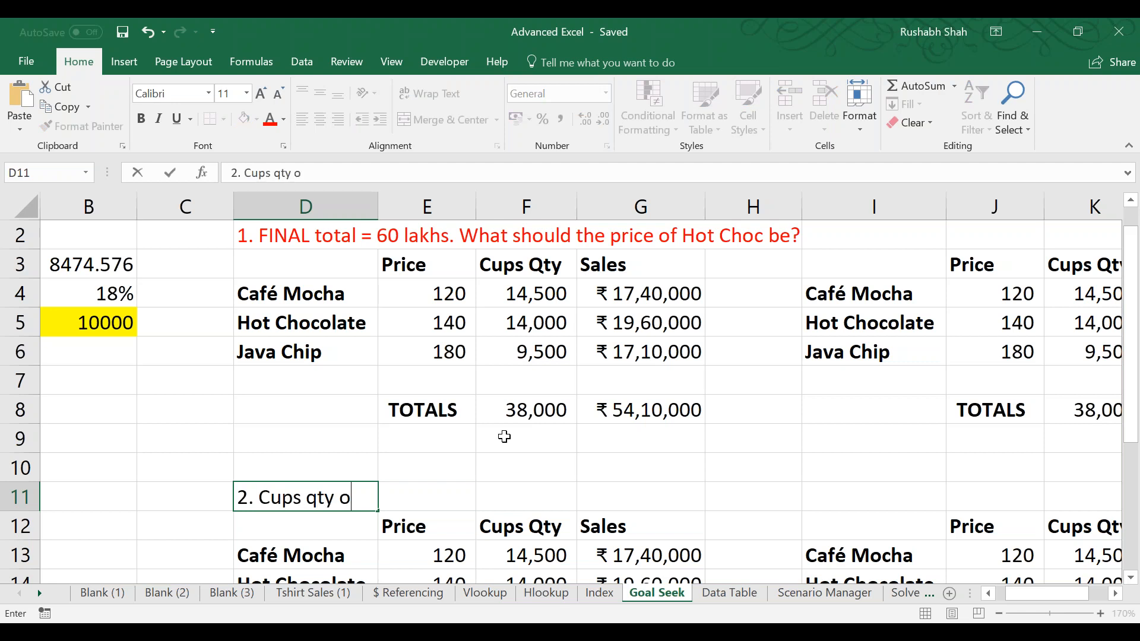
type("f Java Chip ?")
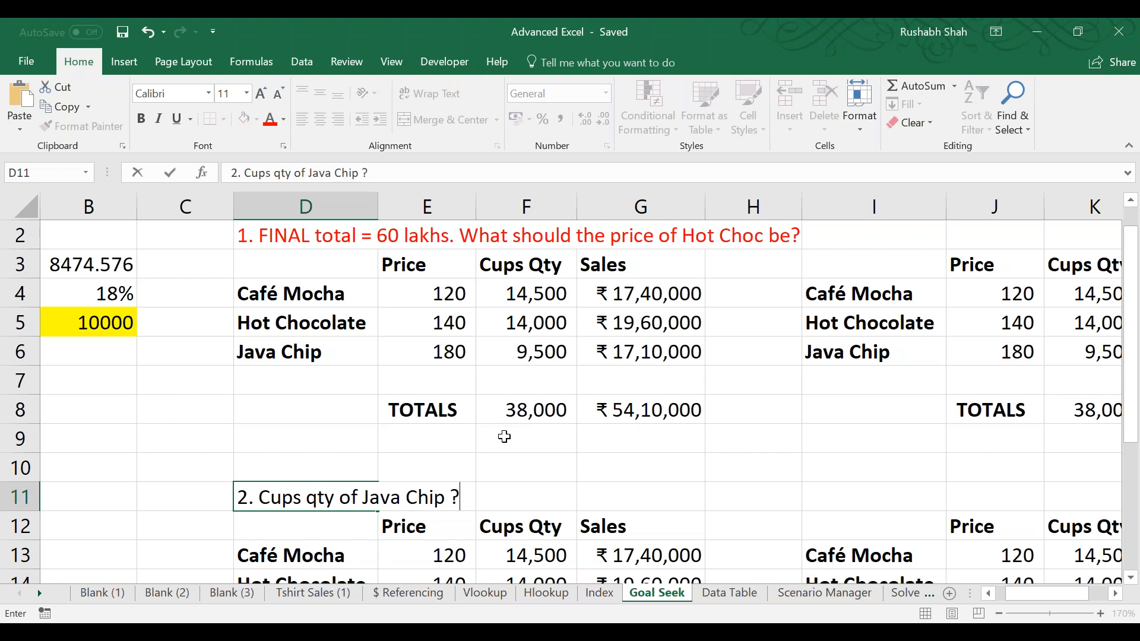
key("Return")
key("Up")
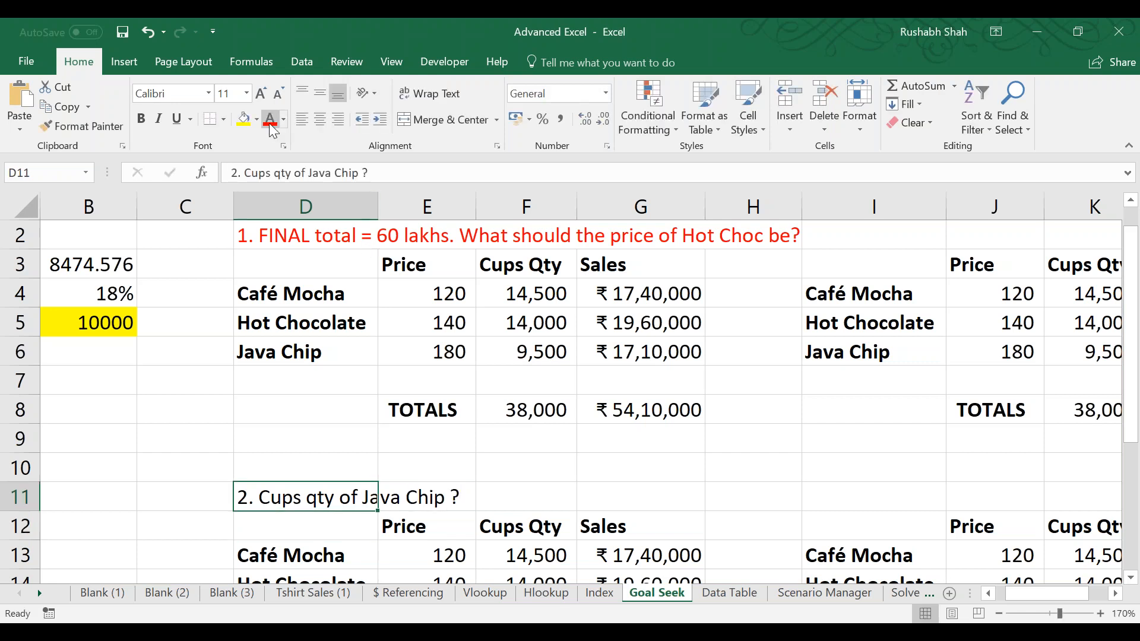
Enter "4. Price of Café mocha?" in I11, in red font.
key("Right")
key("Right")
key("Right")
key("Down")
key("Right")
key("Right")
key("Up")
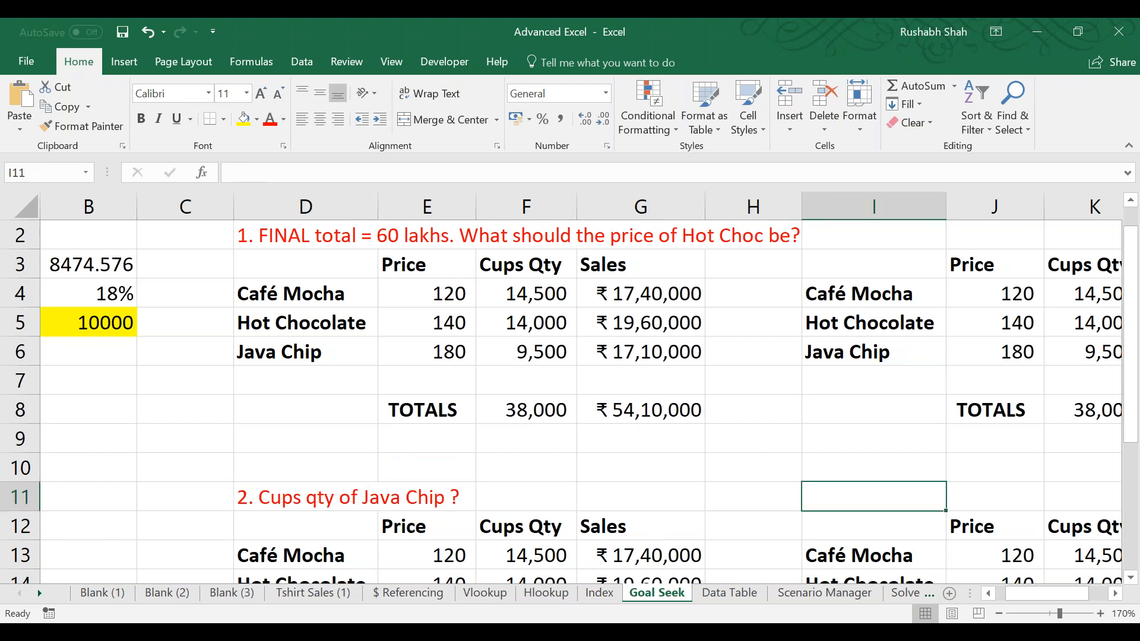
type("4. ")
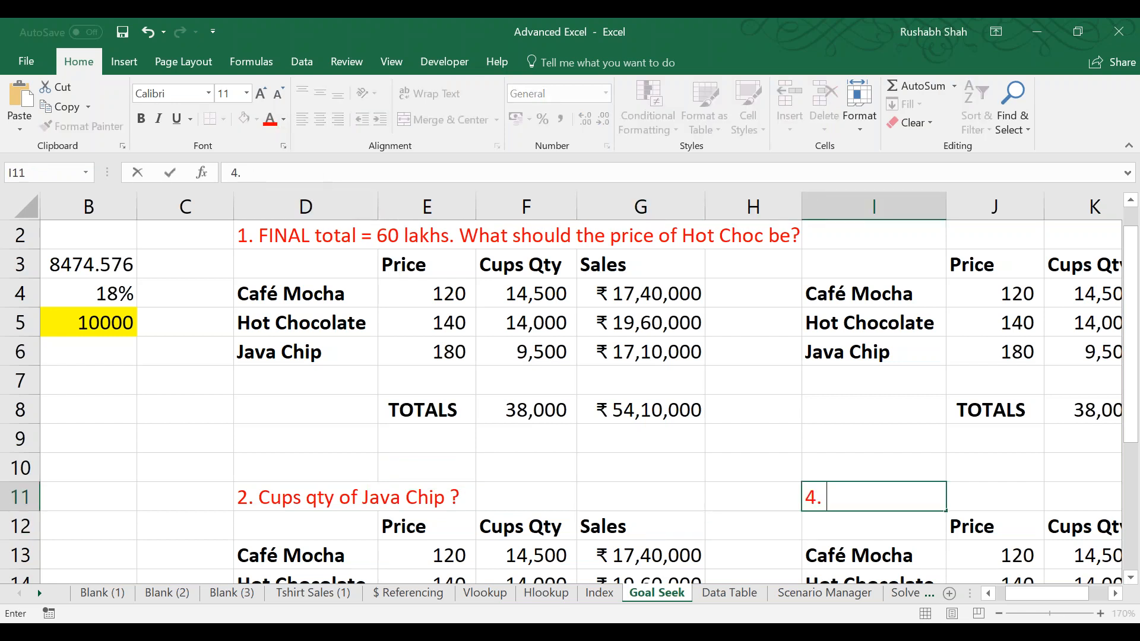
type("Price o")
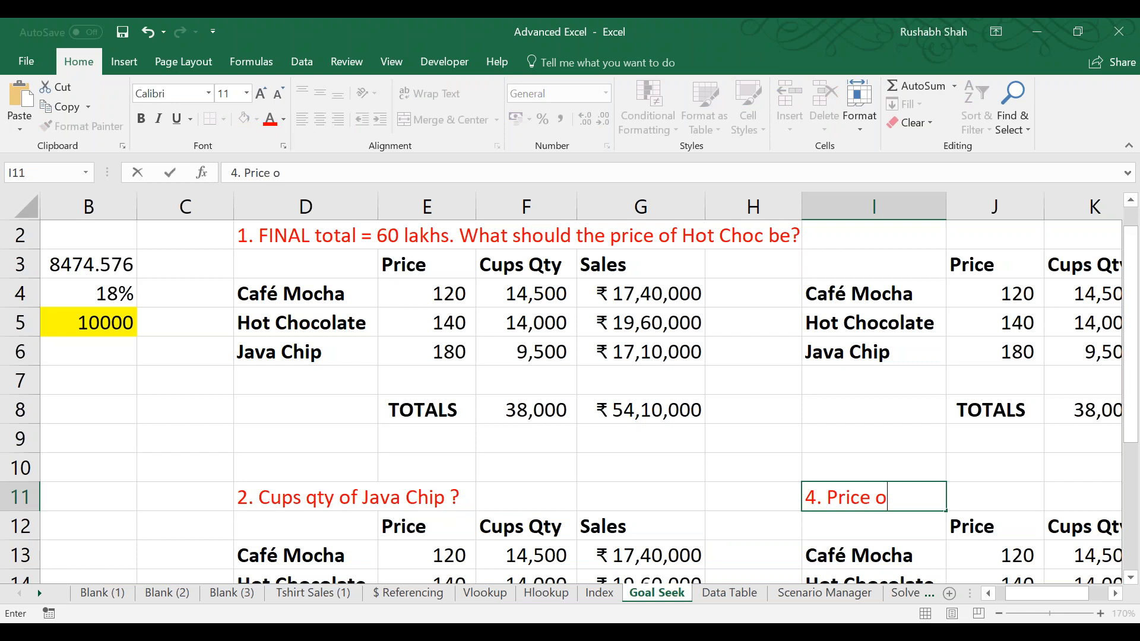
type("f Café mocha?")
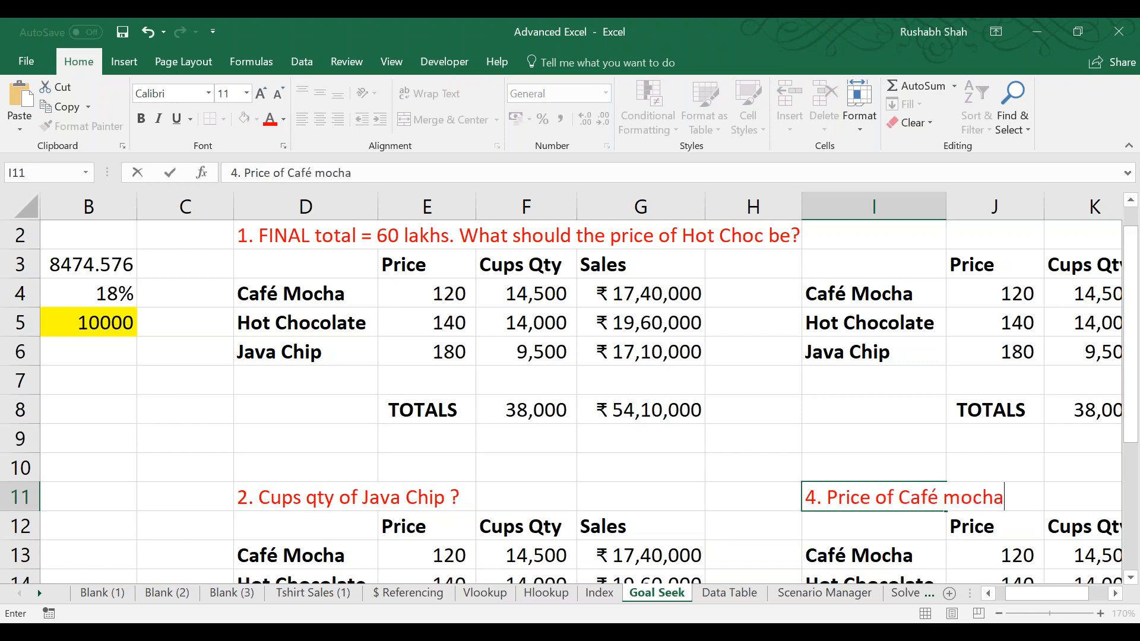
key("Return")
Enter "3. Cups qty of Café mocha?" in I2, in red font.
key("Up")
key("Up")
key("Up")
key("Up")
key("Up")
key("Up")
key("Up")
key("Up")
key("Up")
key("Up")
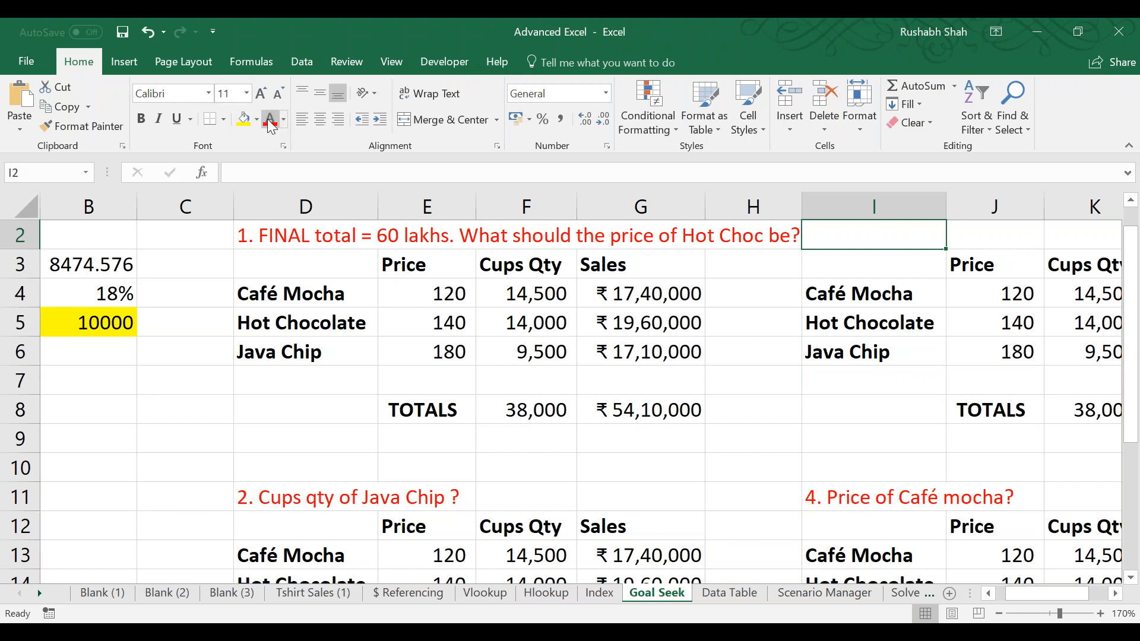
type("3.")
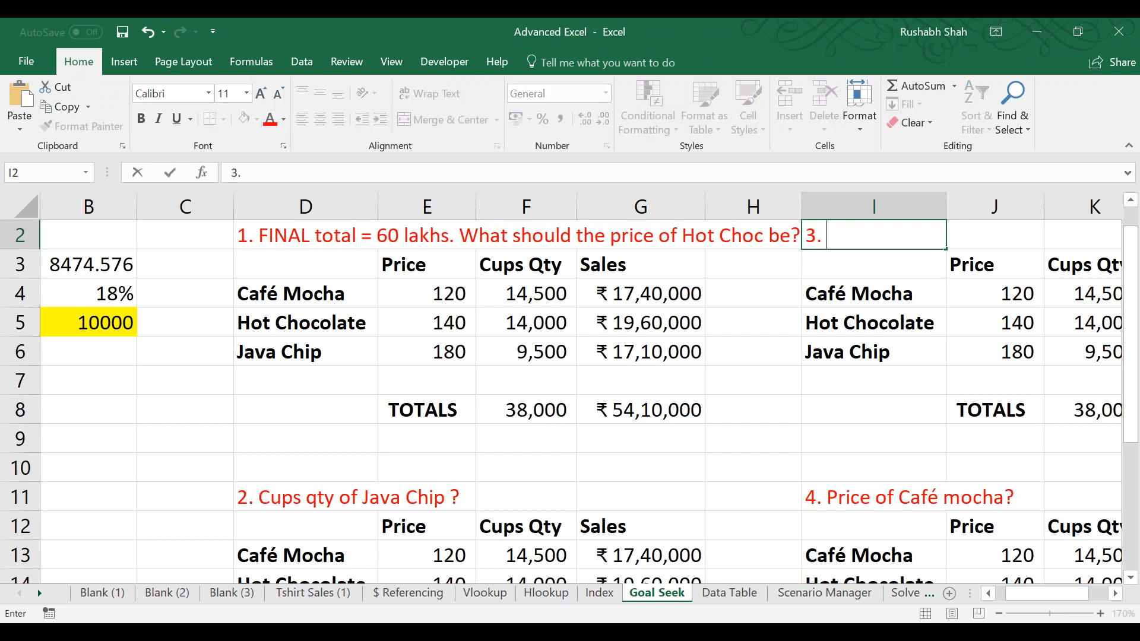
type(" Cups qty of Cage")
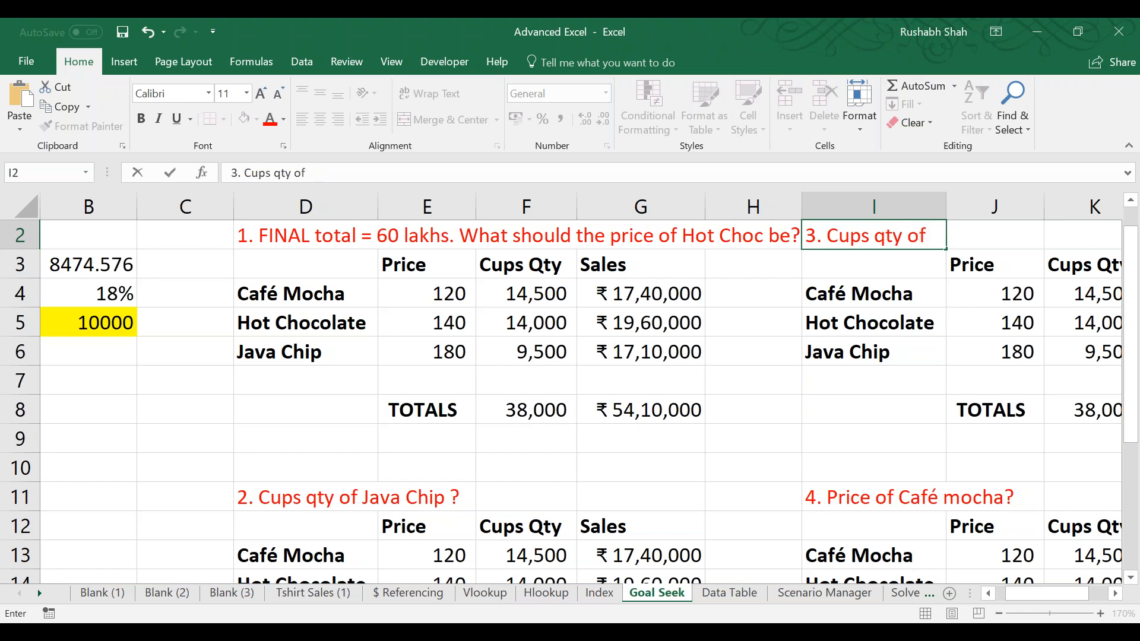
key("BackSpace")
key("BackSpace")
type("fé mocha?")
key("Return")
Review the four Coffee Shop questions above their tables and save the workbook.
key("Up")
key("Right")
key("Right")
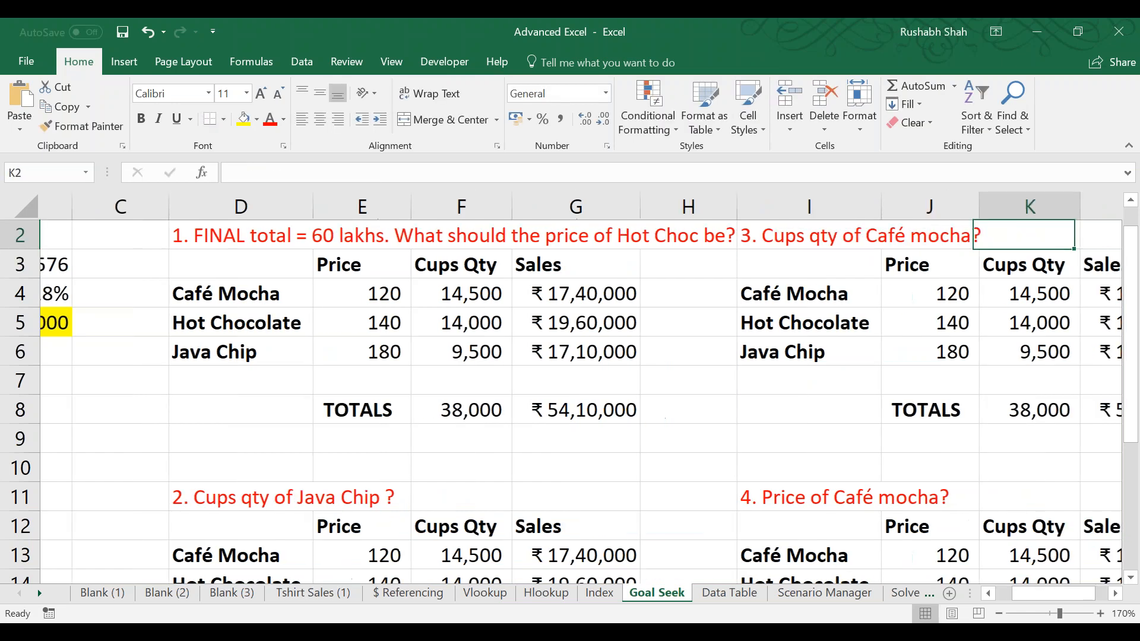
key("Left")
key("Left")
key("Left")
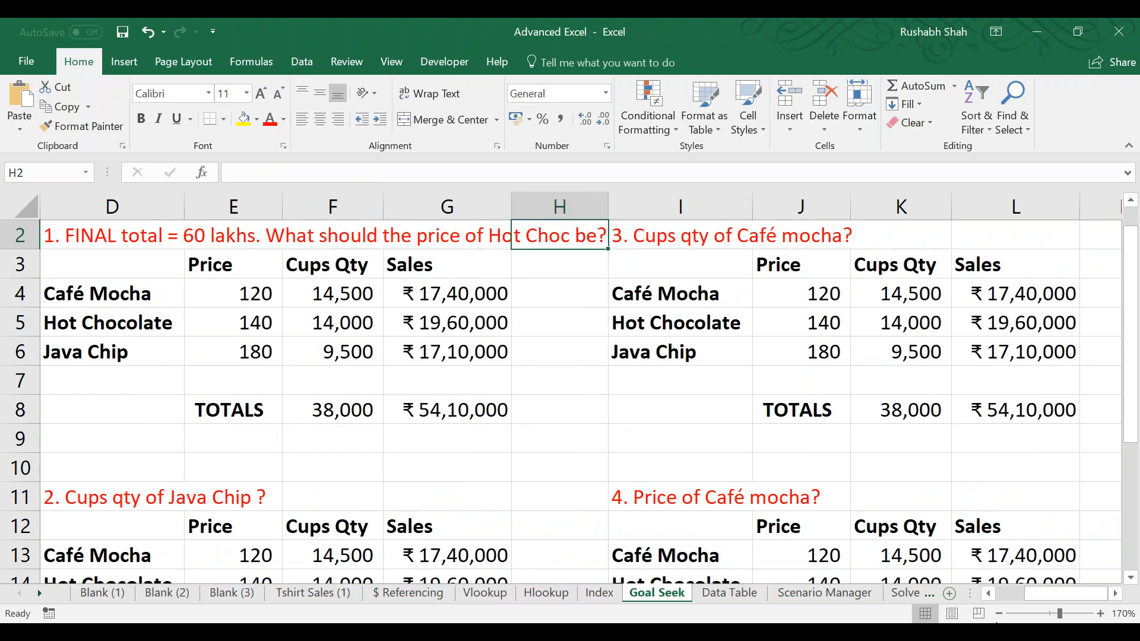
left_click(999, 613)
left_click(999, 613)
left_click(999, 613)
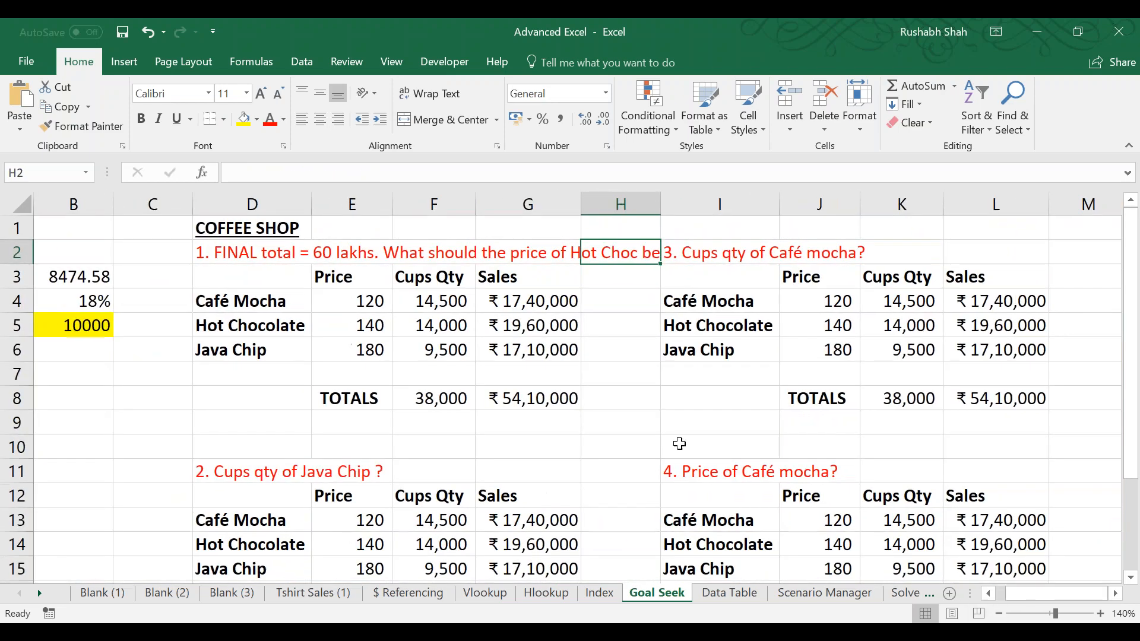
left_click(257, 249)
key("ctrl+s")
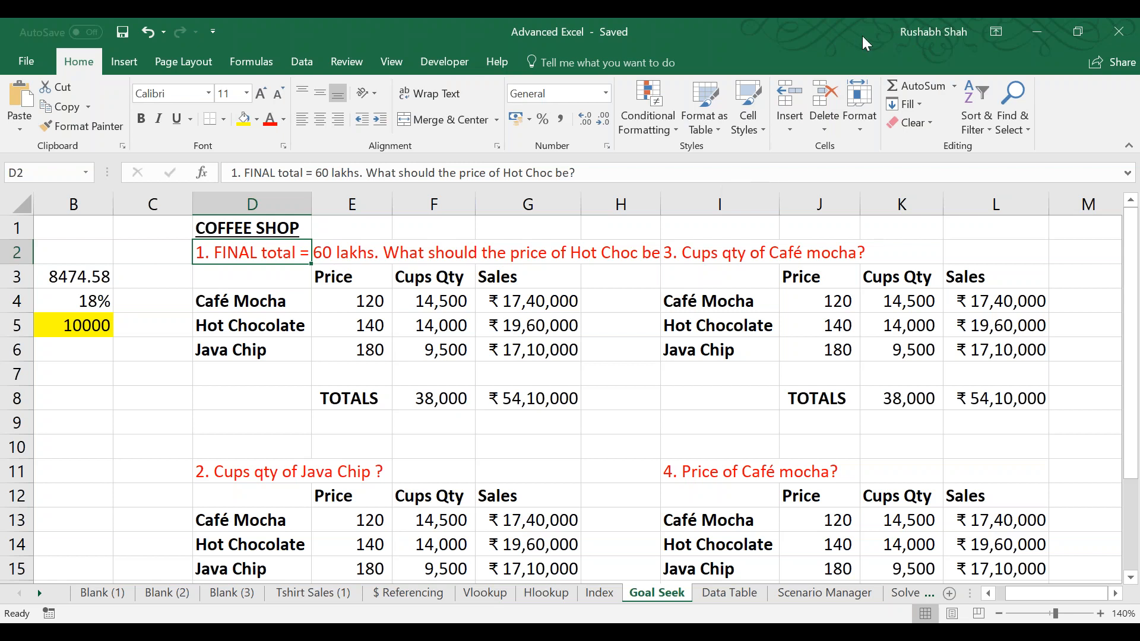
left_click(702, 20)
left_click(914, 37)
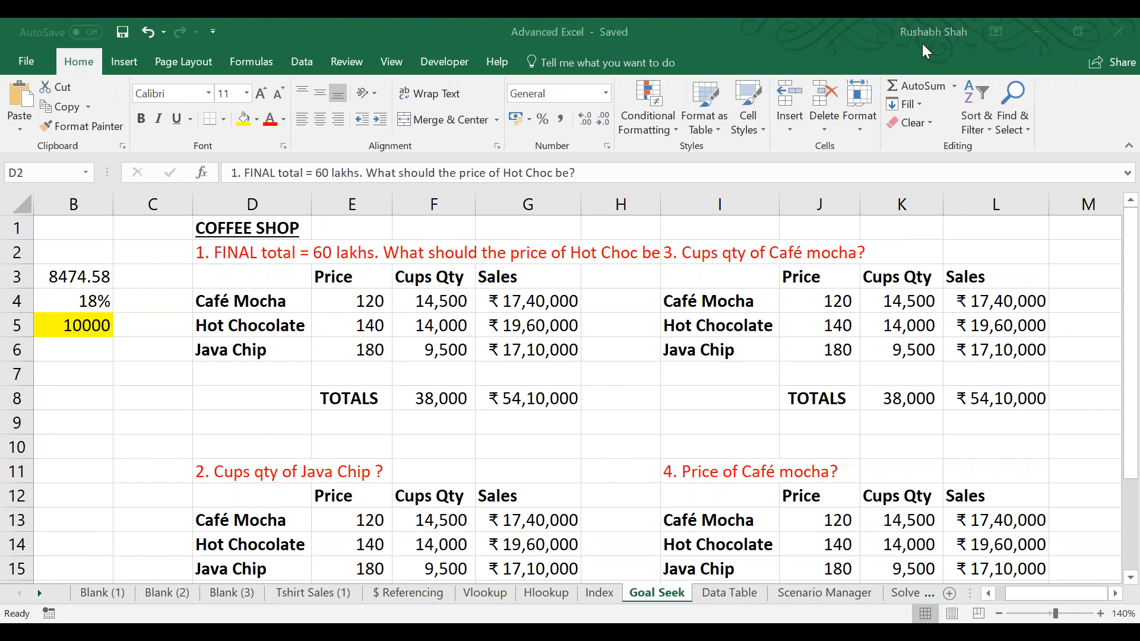
left_click(715, 18)
key("ctrl+s")
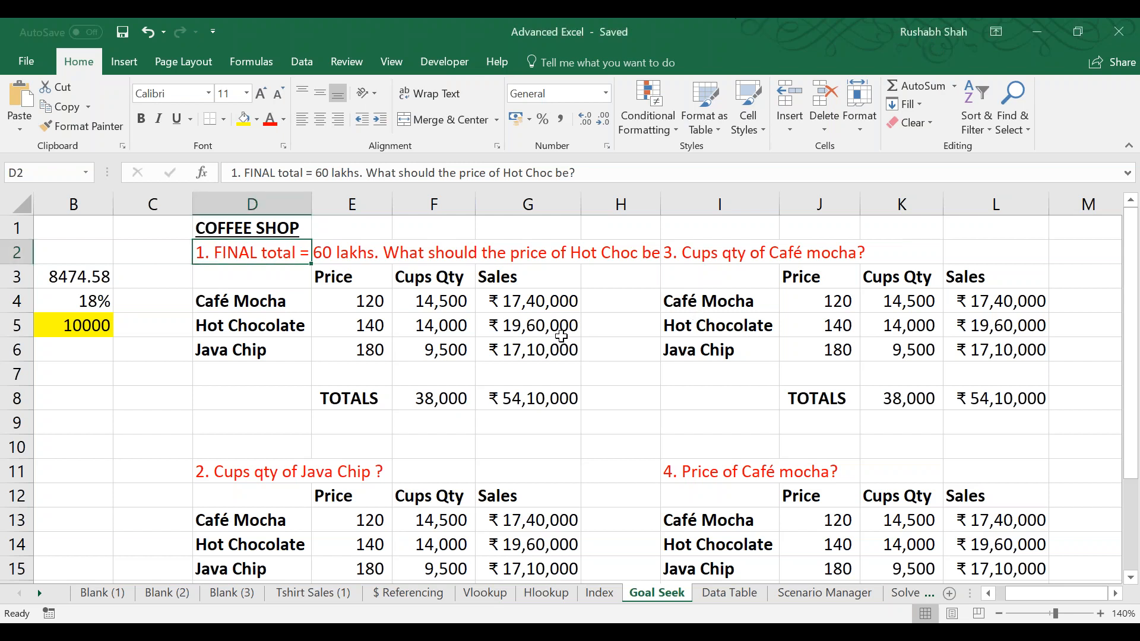
left_click(544, 389)
key("ctrl+s")
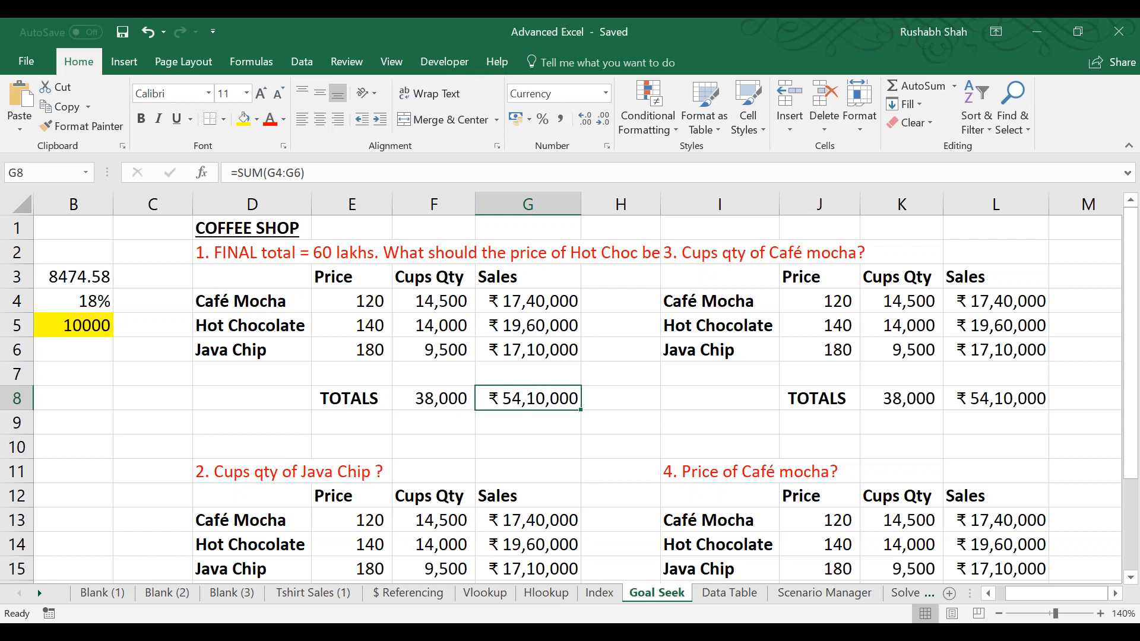
left_click(301, 62)
left_click(878, 109)
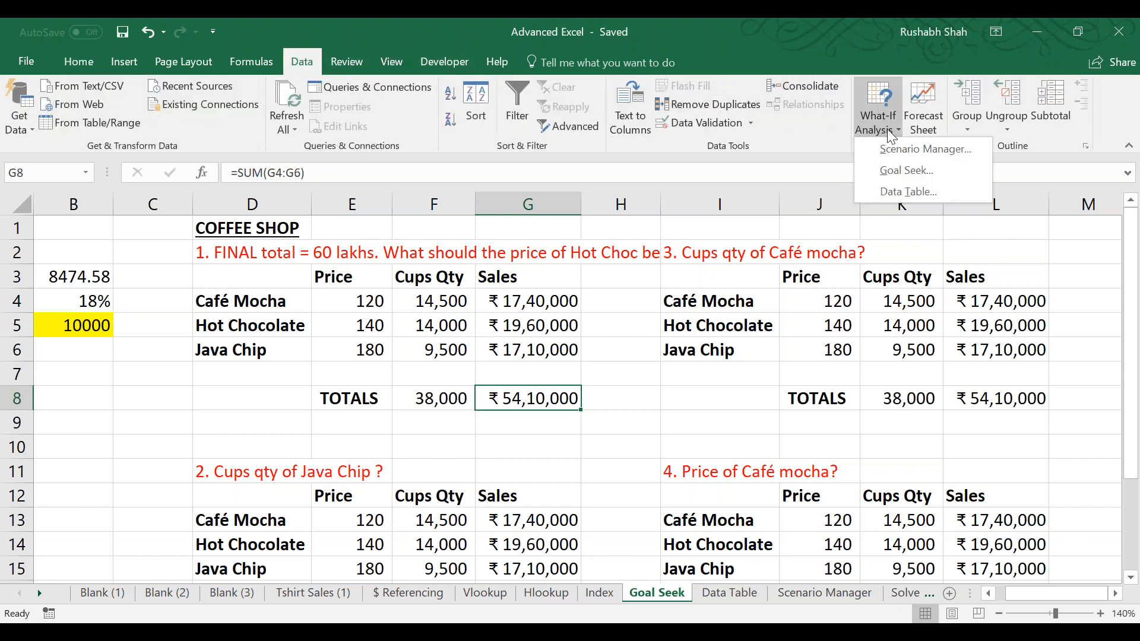
left_click(893, 170)
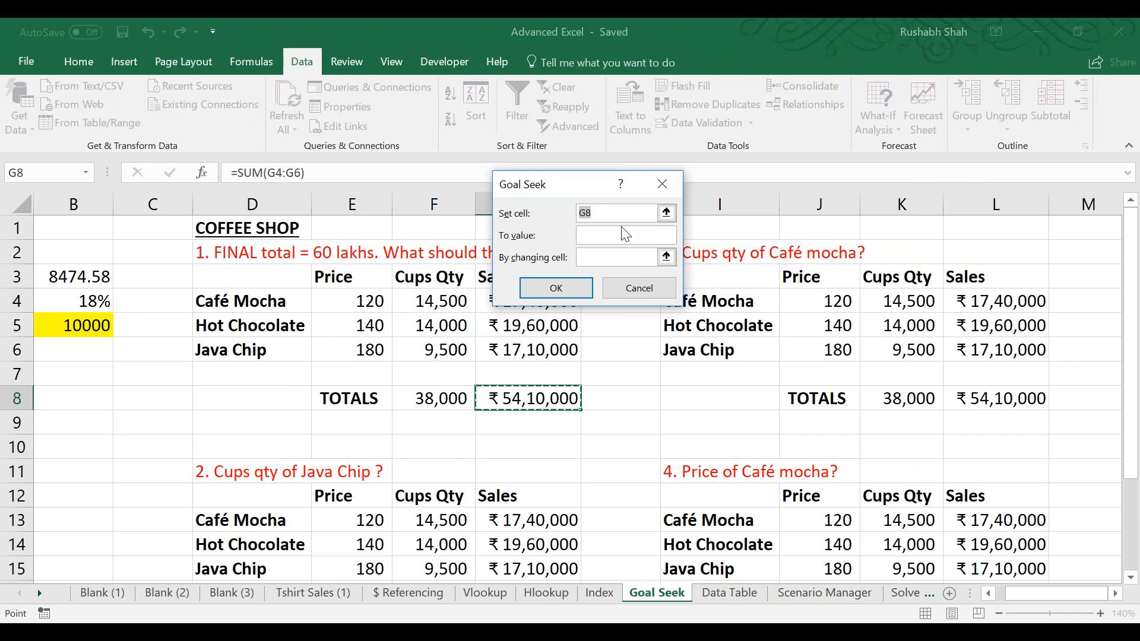
left_click(624, 235)
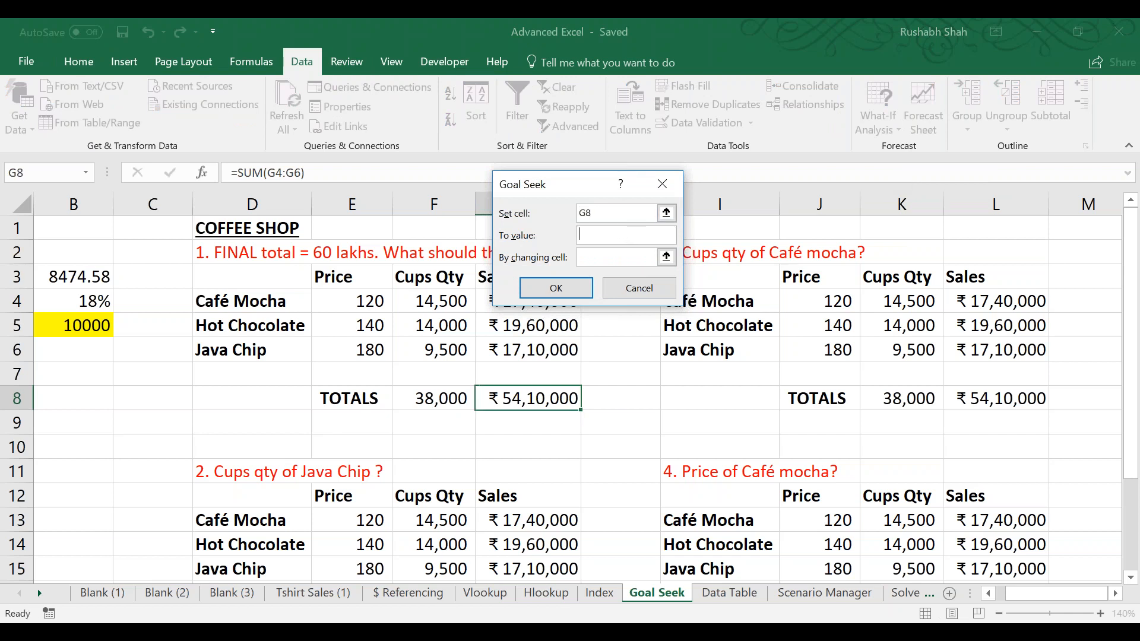
type("6000000")
left_click(617, 257)
left_click(899, 31)
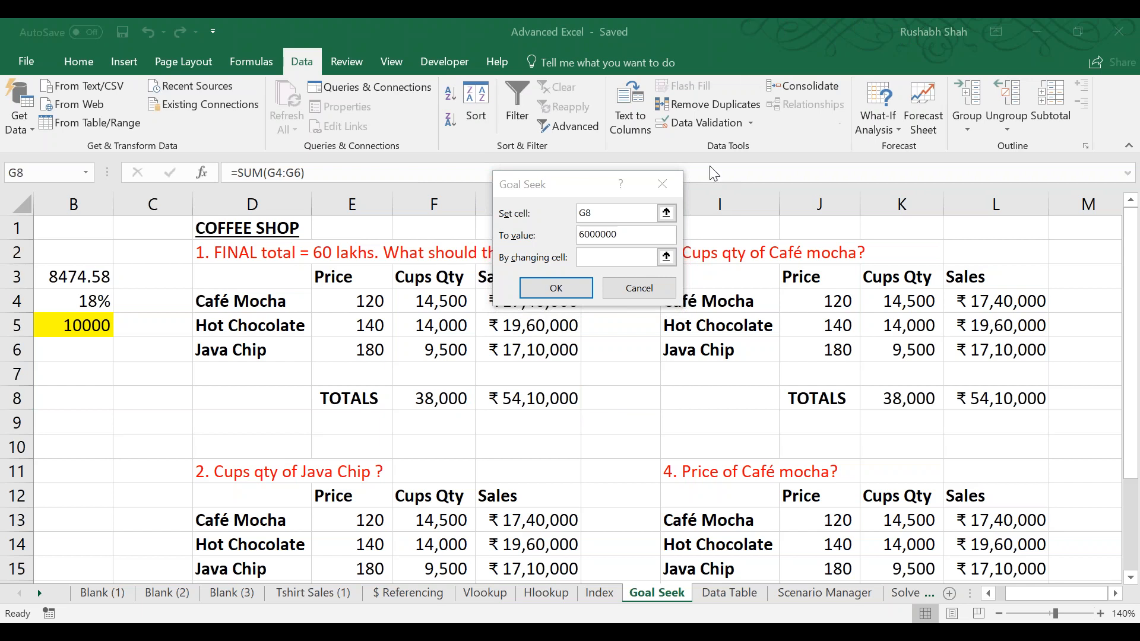
left_click(617, 257)
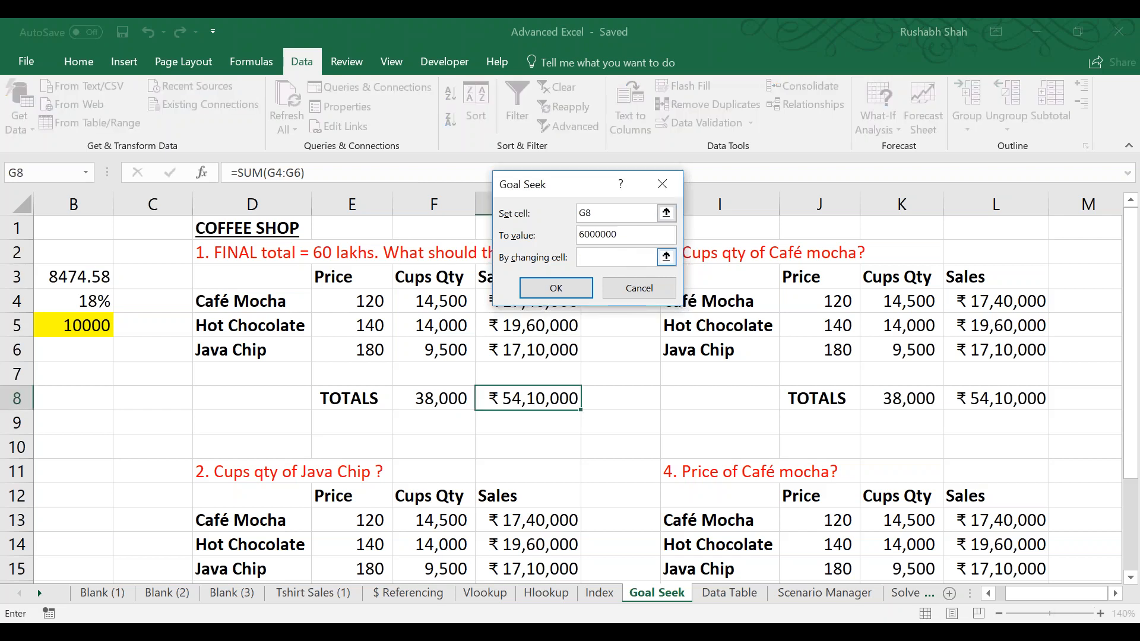
left_click(623, 288)
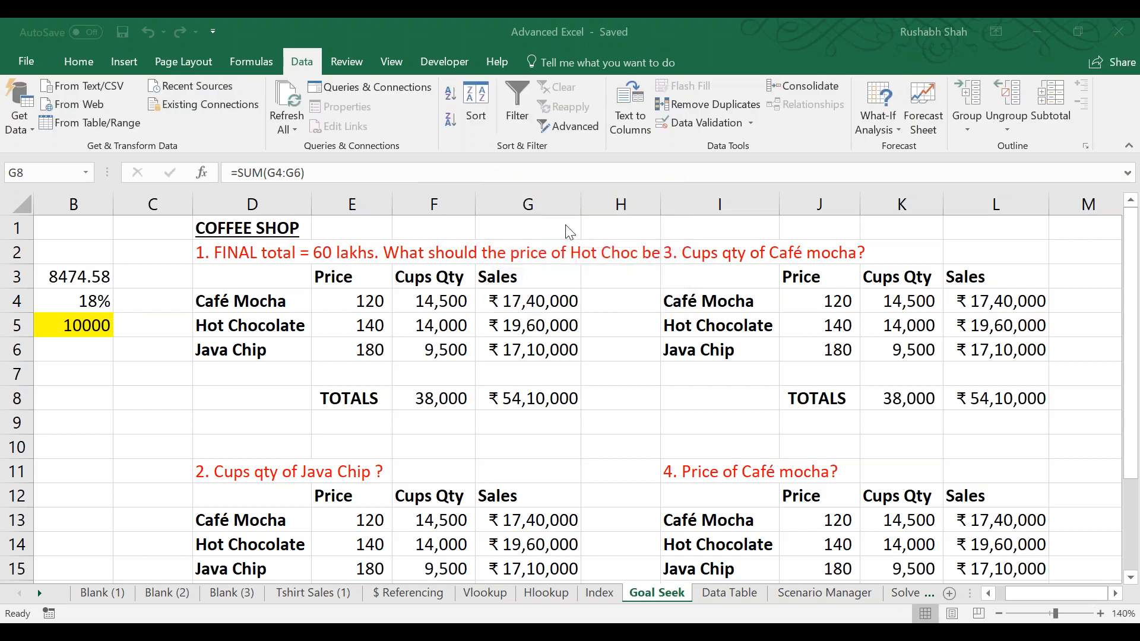
left_click(647, 20)
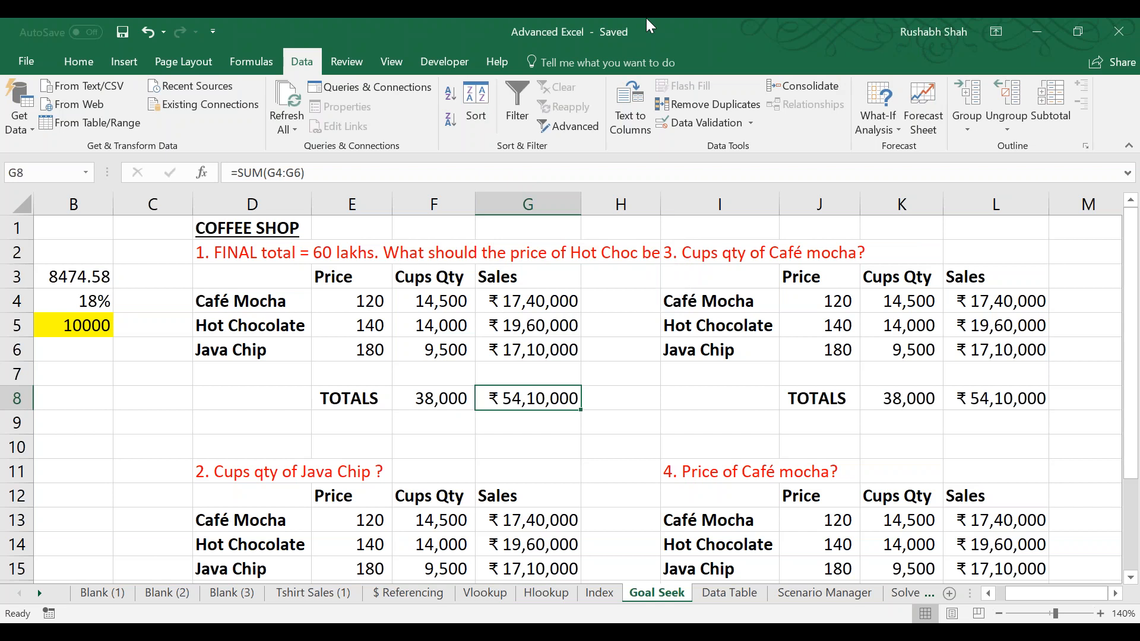
Save the workbook and switch to the Data Table sheet.
key("ctrl+s")
key("ctrl+s")
key("ctrl+s")
key("ctrl+Page_Down")
key("ctrl+s")
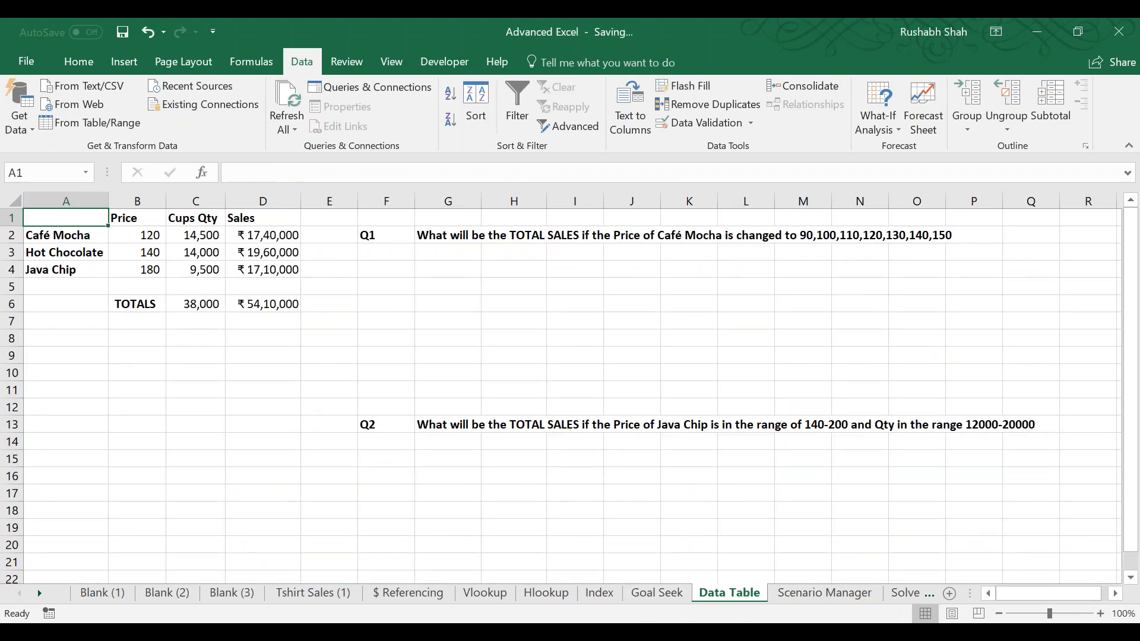
left_click(1100, 613)
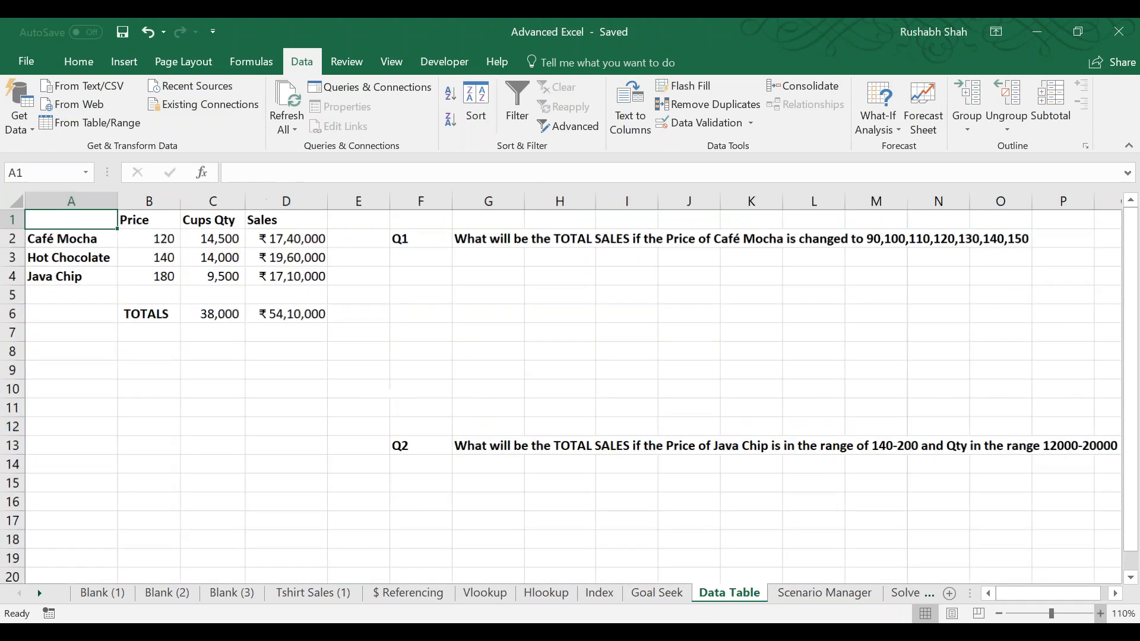
left_click(1100, 613)
left_click(1100, 613)
left_click(1099, 613)
left_click(1100, 613)
left_click(1100, 613)
left_click(1100, 613)
left_click(1100, 613)
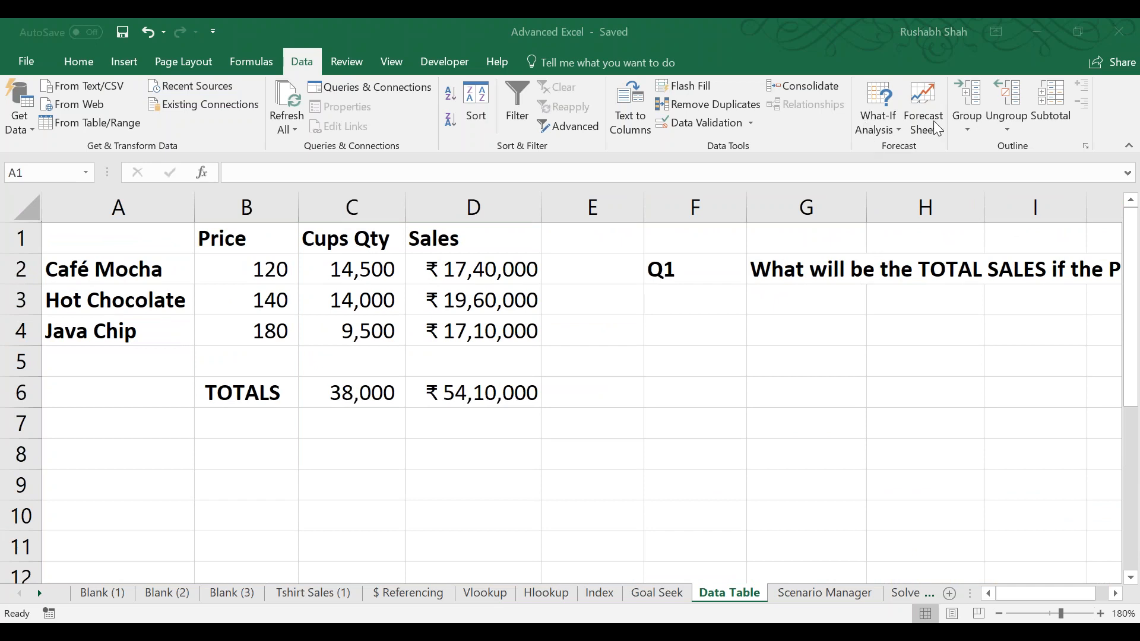
left_click(671, 18)
key("ctrl+s")
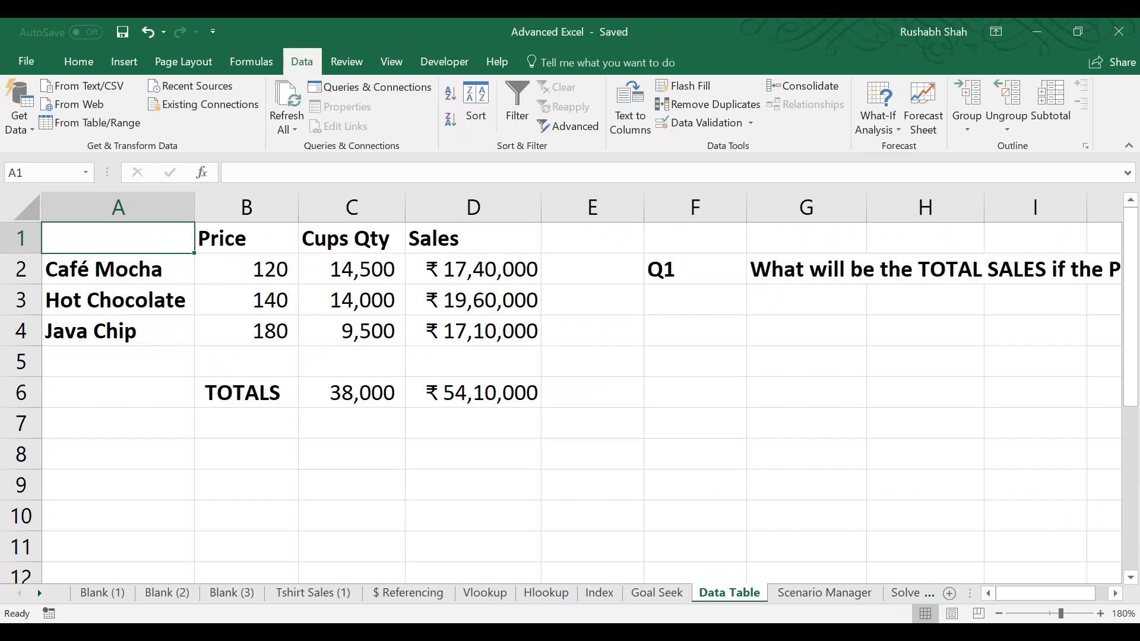
Highlight the total sales in D6 and the Café Mocha price in B2 with yellow fill.
key("Right")
key("Right")
key("Down")
key("Down")
key("Right")
key("Down")
key("Down")
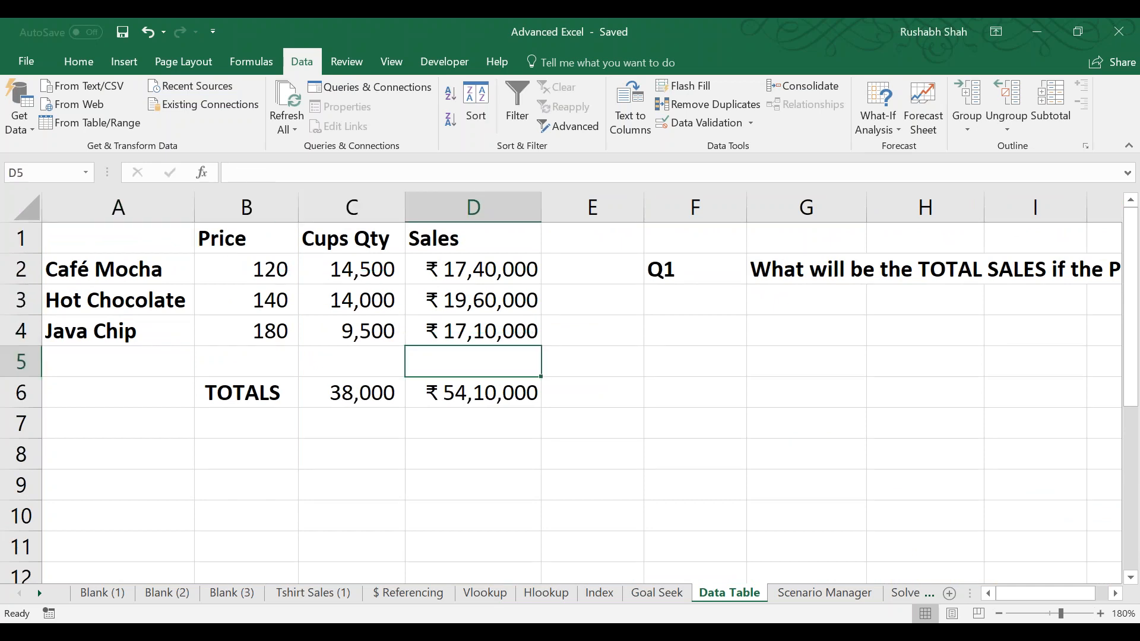
key("Down")
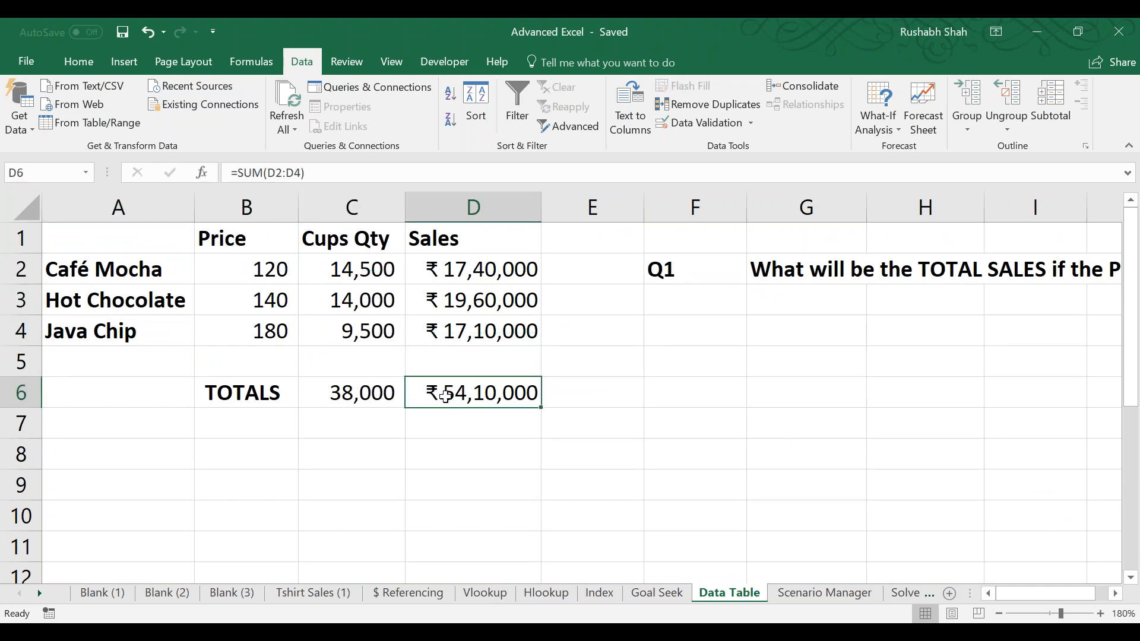
left_click(80, 61)
left_click(244, 120)
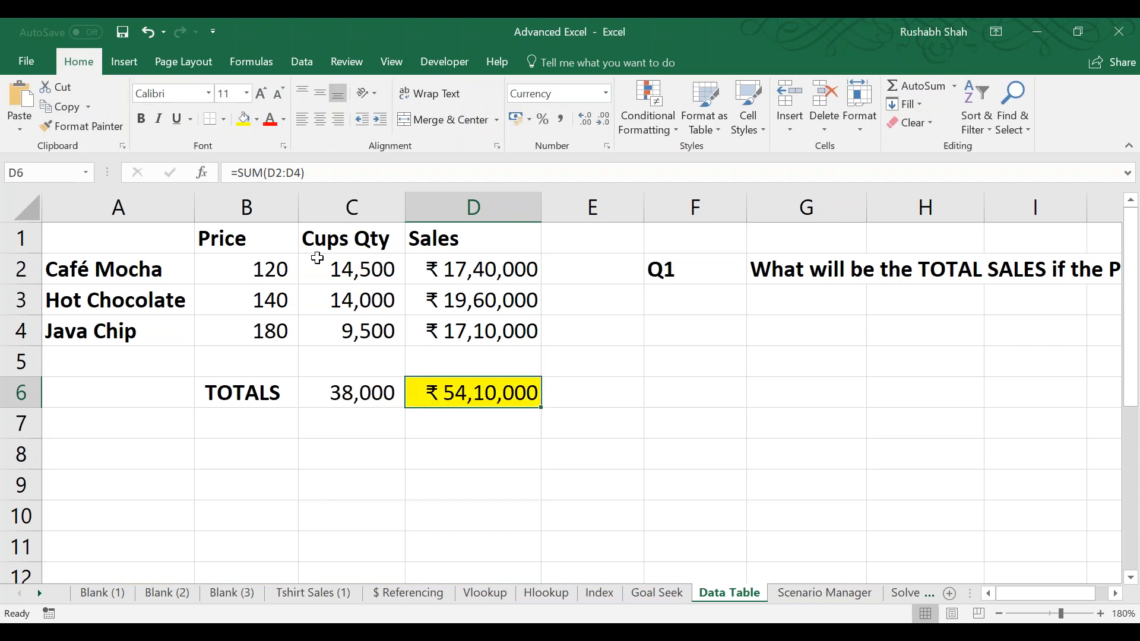
left_click(274, 270)
left_click(243, 120)
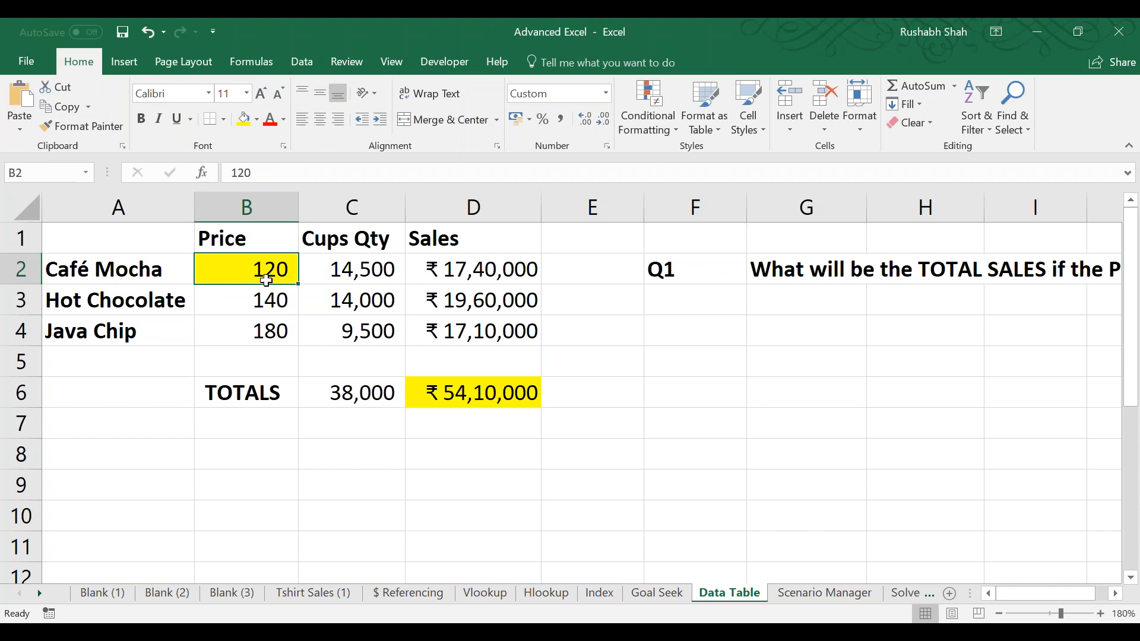
Check the Café Mocha price in B2 and the total sales formula in D6, and save the workbook.
double_click(224, 272)
left_click_drag(231, 265, 311, 265)
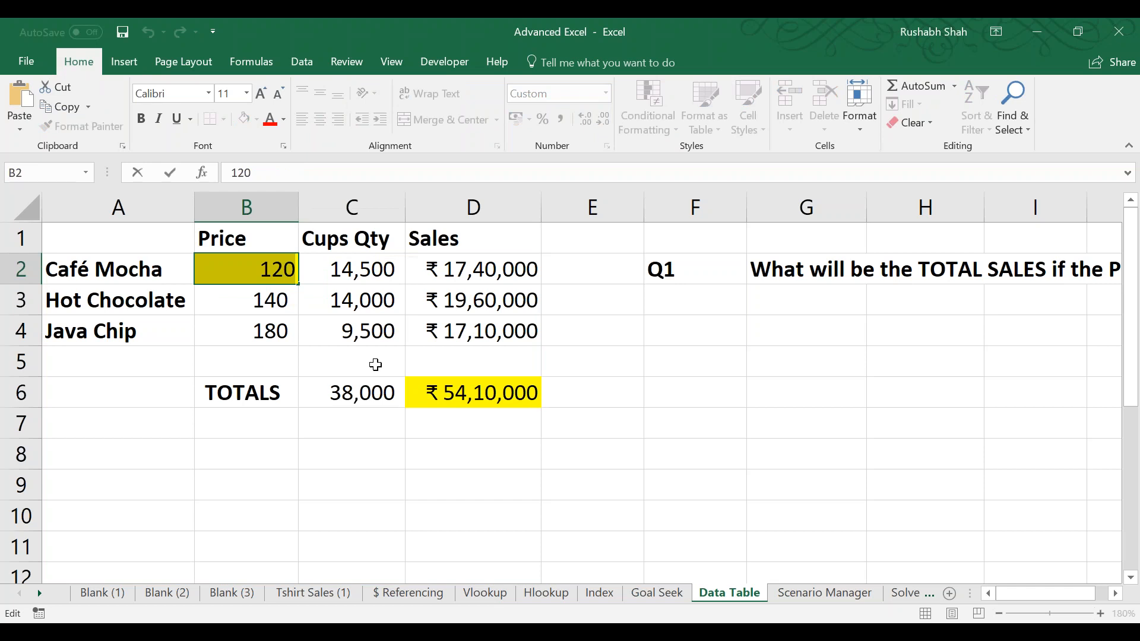
key("Return")
key("Down")
key("Down")
key("Right")
key("Right")
key("Down")
key("ctrl+s")
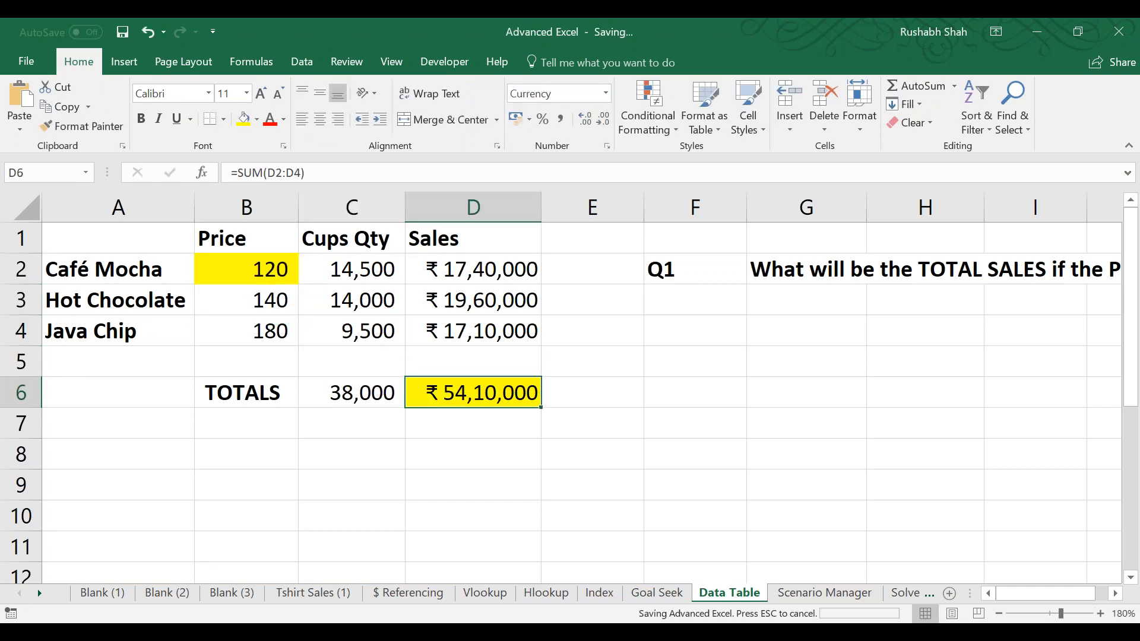
List the trial Café Mocha prices 100, 110, 120, 130, 140 and 150 in cells B8 to B13.
left_click(242, 461)
type("100")
key("Return")
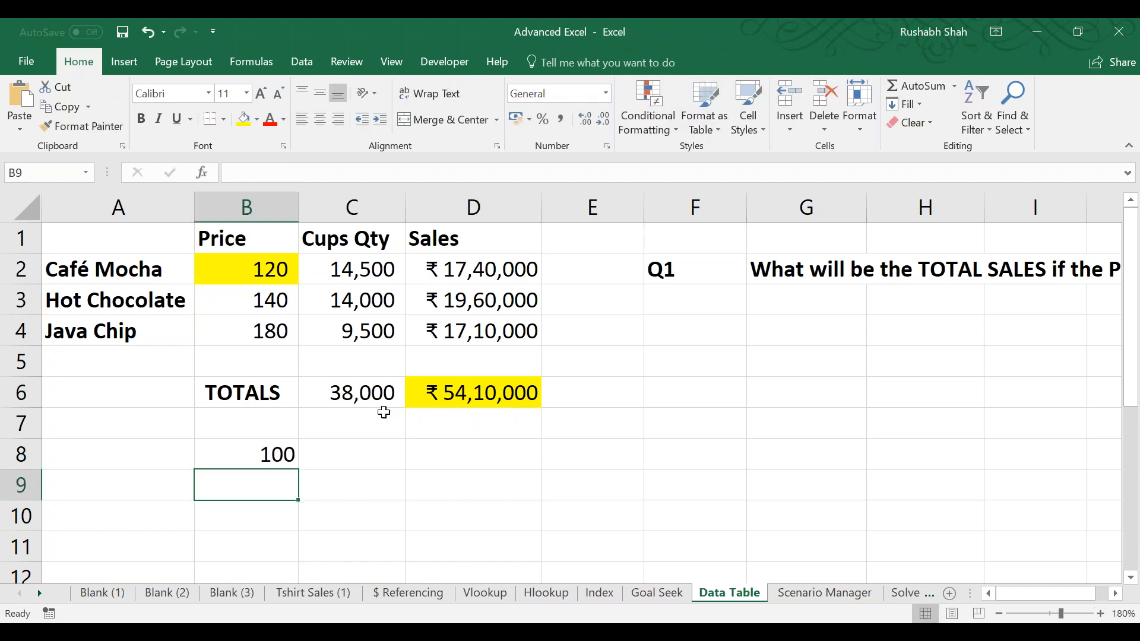
type("110")
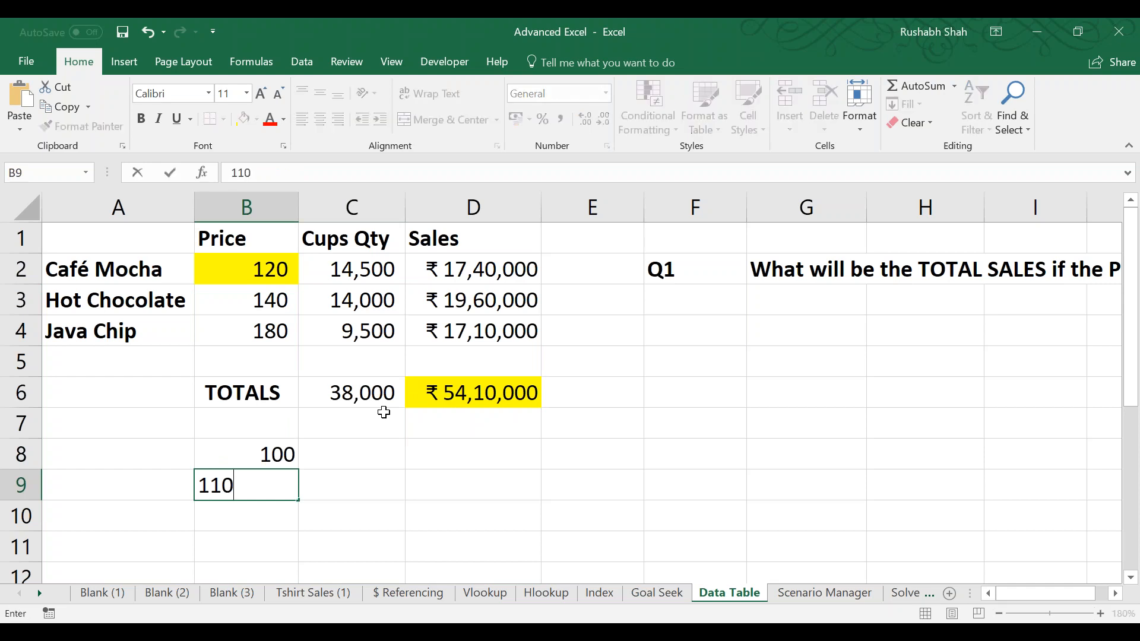
key("Return")
type("120")
key("Return")
type("130")
key("Return")
type("140")
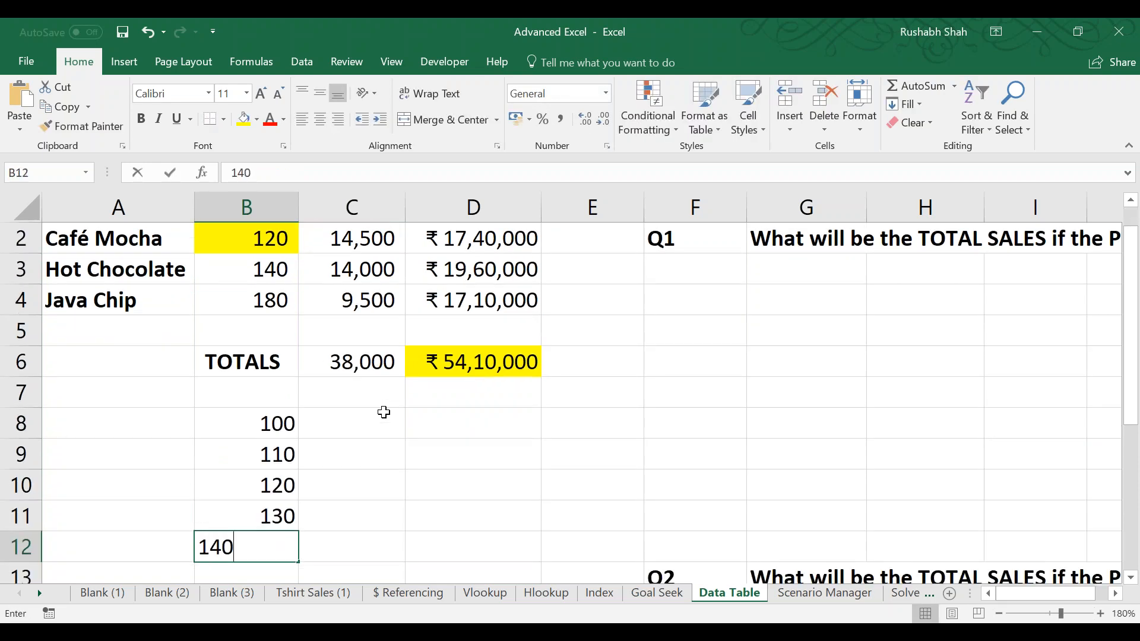
key("Return")
type("150")
key("Return")
Return to the start of the trial price list and begin an entry in D8 with 1.
key("ctrl+Up")
key("ctrl+Up")
key("ctrl+Up")
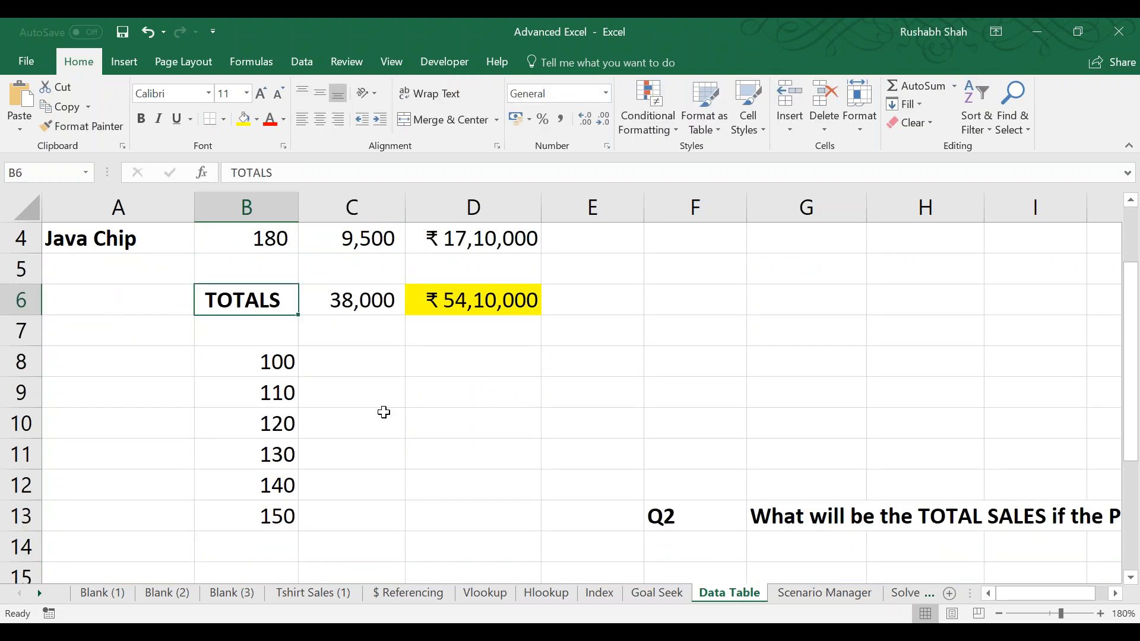
key("ctrl+Up")
key("ctrl+Up")
key("Down")
key("Down")
key("ctrl+Down")
key("ctrl+Down")
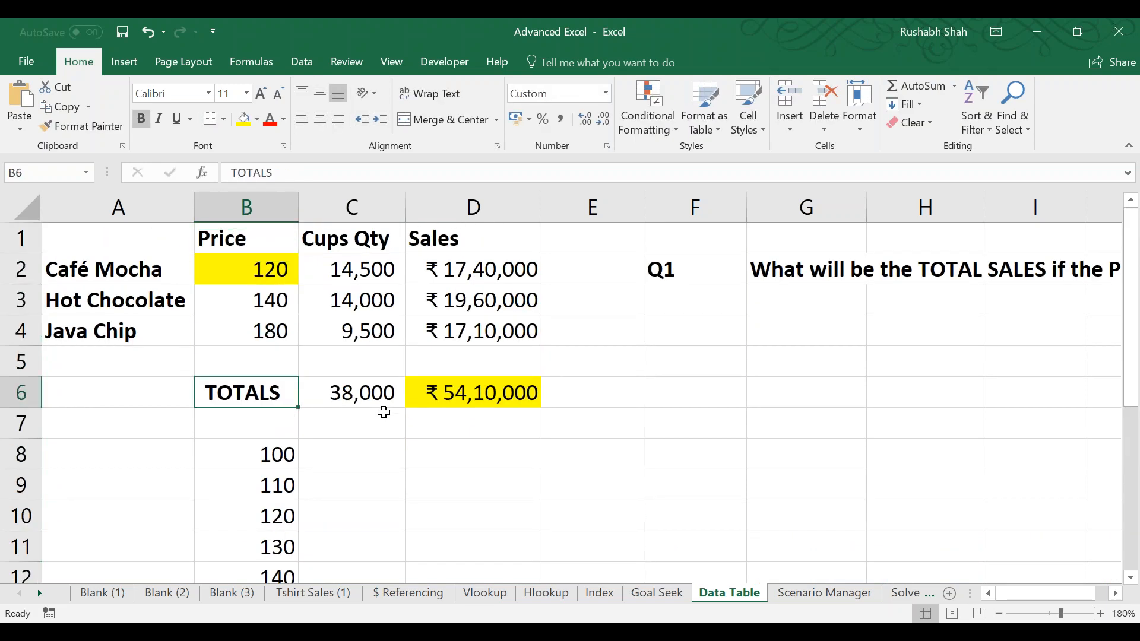
key("ctrl+Down")
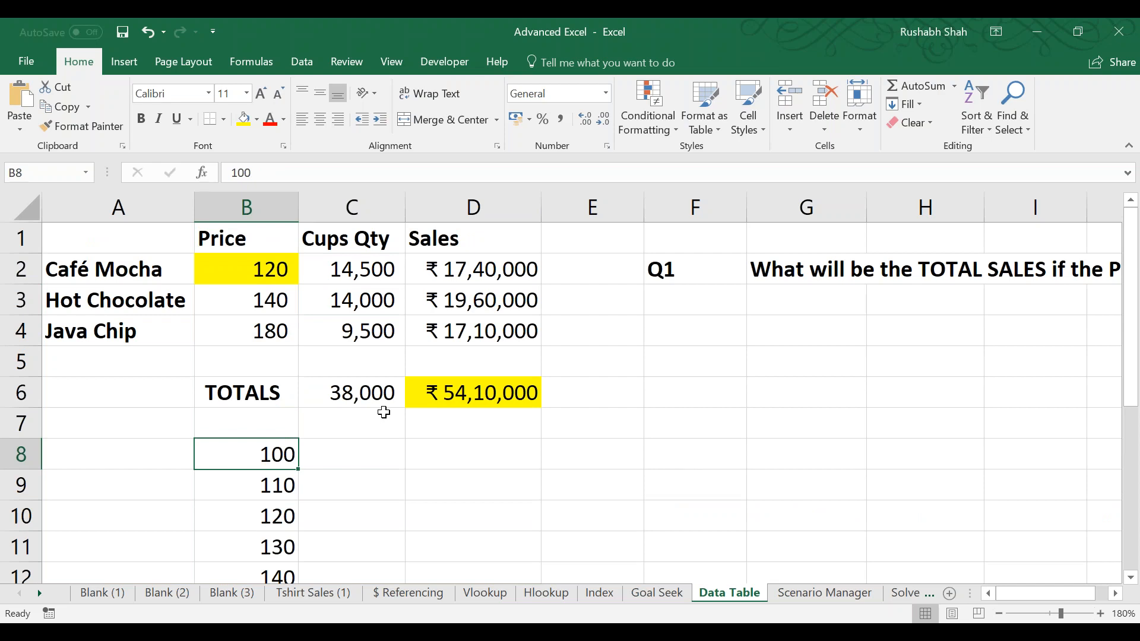
key("Right")
key("Right")
type("1")
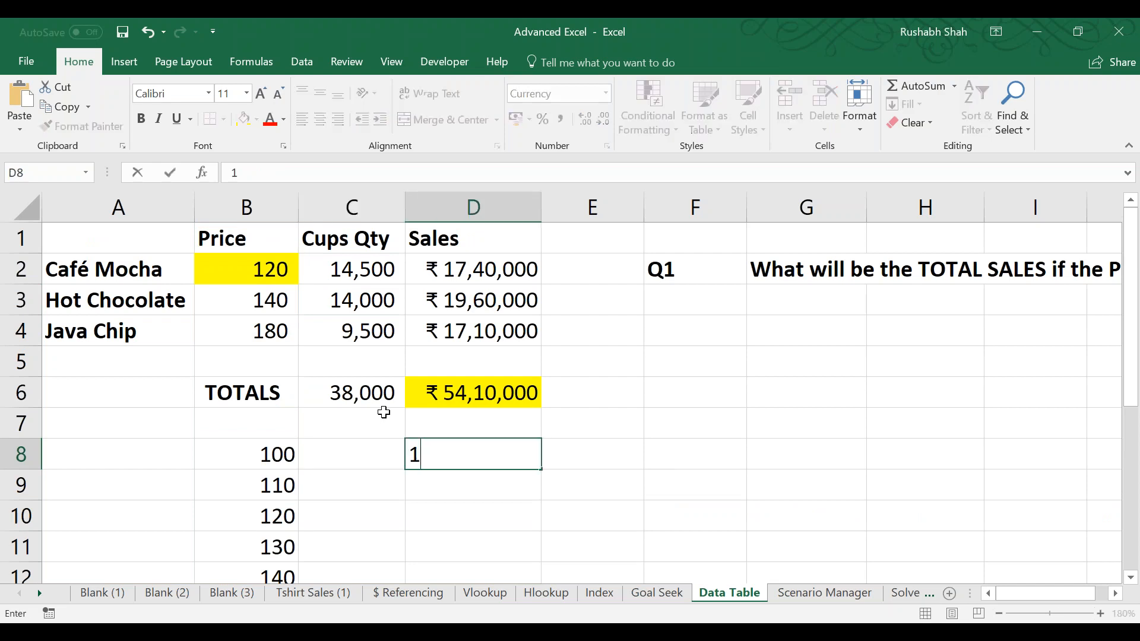
Enter the label 1-input in cell D8, and clear it again.
type("-input")
key("Return")
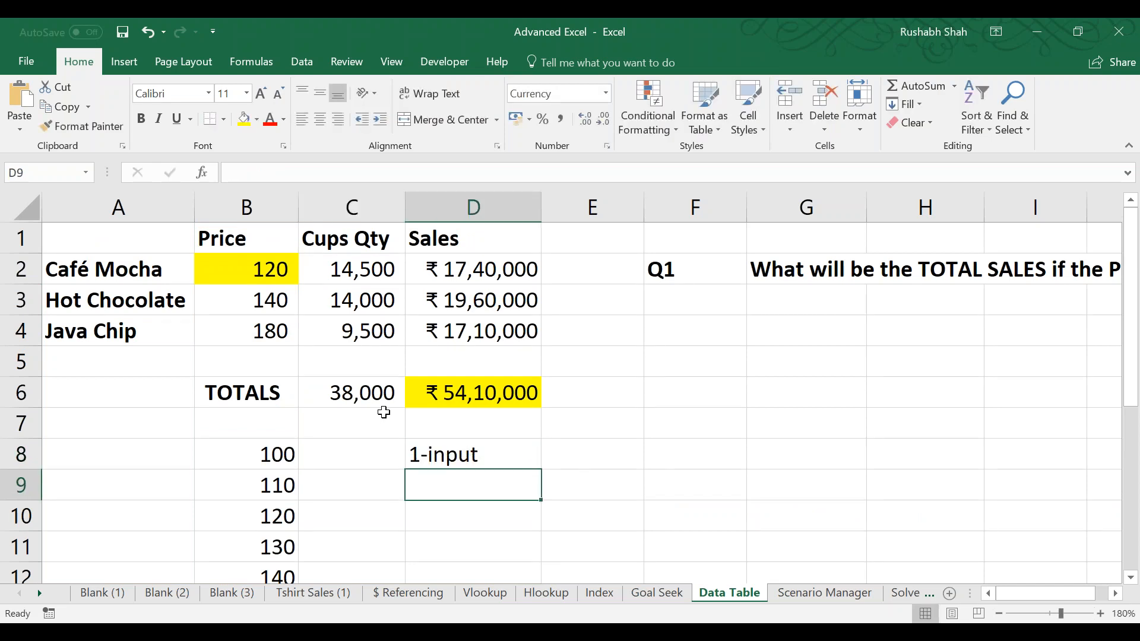
key("Left")
key("Up")
key("Left")
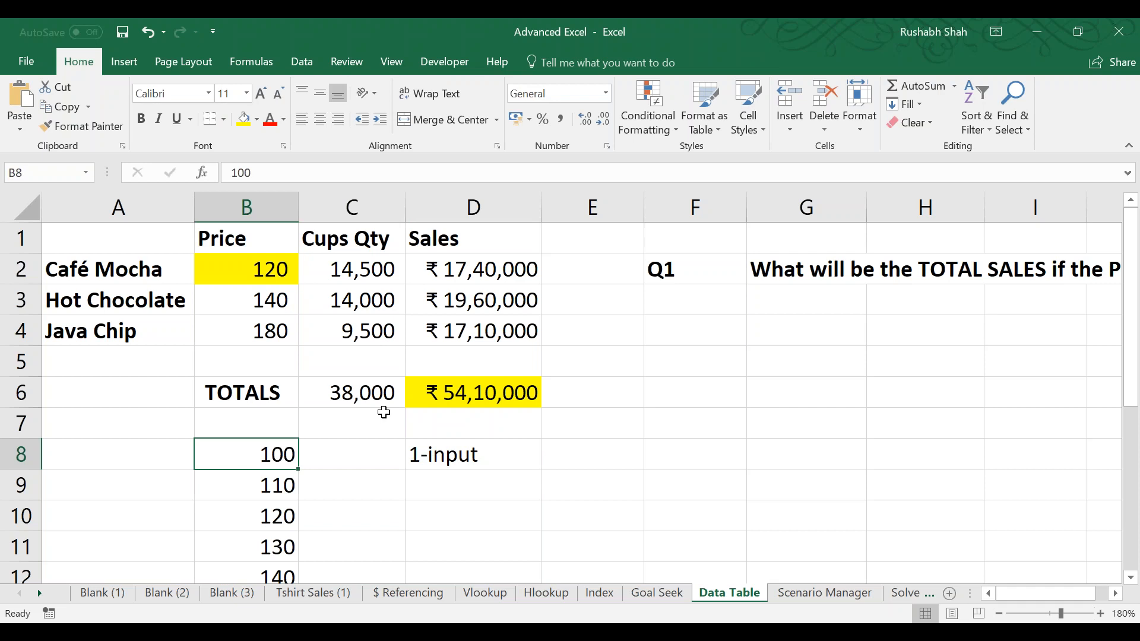
key("Right")
key("Right")
Move the price list 100 to 150 in column B down one row so that it starts in B9.
key("Left")
key("Left")
key("ctrl+shift+Down")
key("ctrl+x")
key("Down")
key("Return")
Fill the Café Mocha cups quantity cell C2 with yellow.
key("Right")
key("Up")
key("Up")
key("Up")
key("Up")
key("Up")
key("Up")
key("Up")
key("Up")
key("Down")
key("Down")
key("Down")
key("Down")
key("Down")
key("Down")
key("Down")
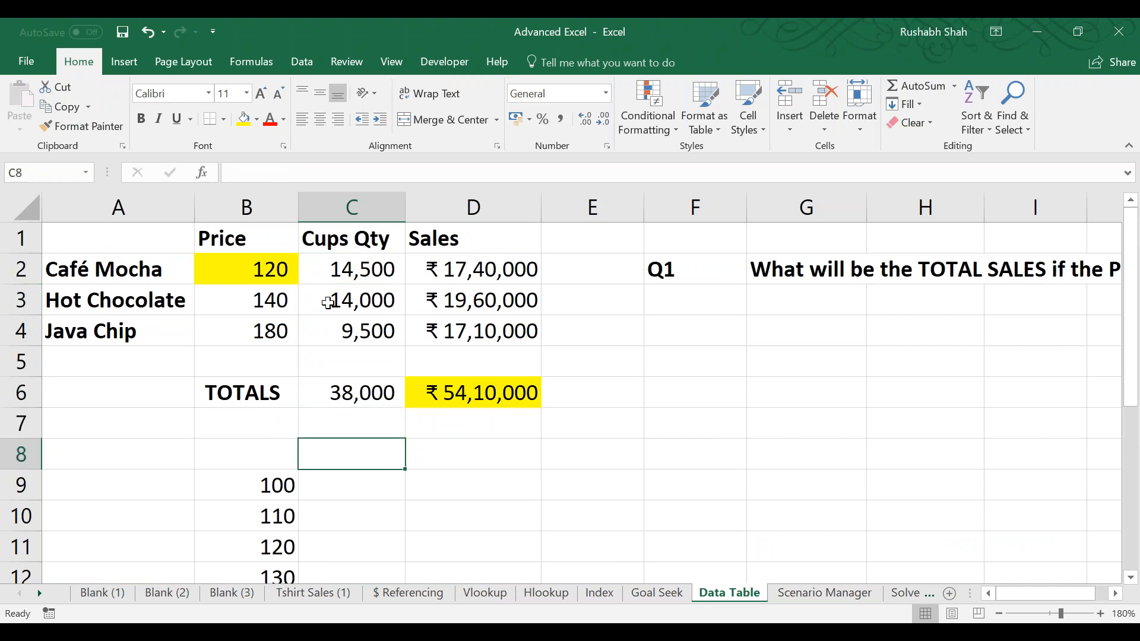
left_click(330, 265)
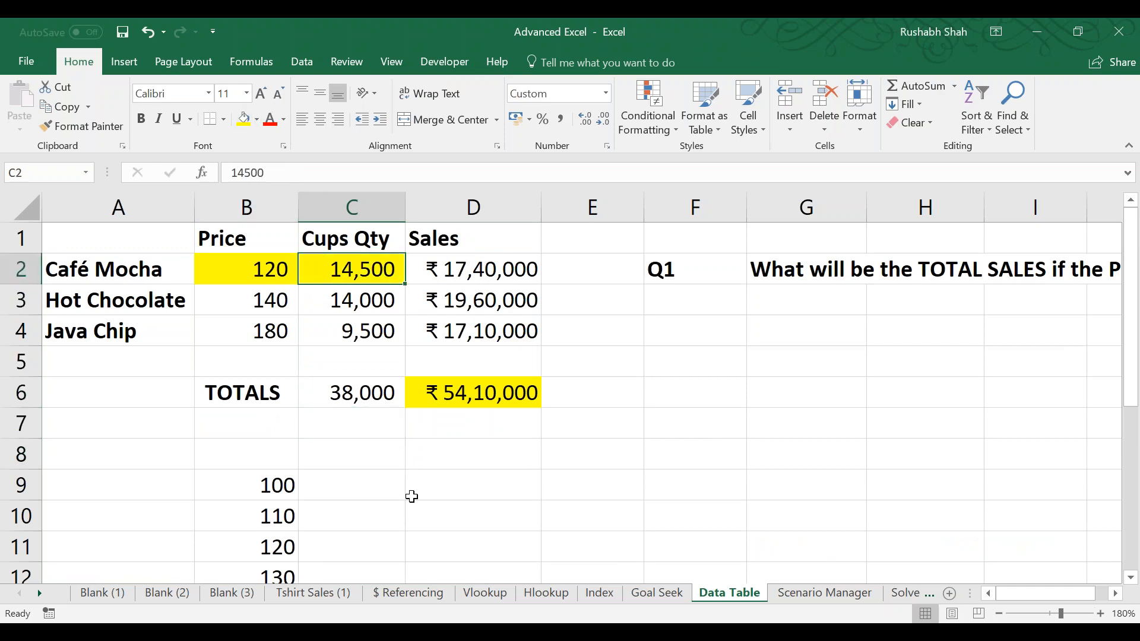
Enter the quantities 12000, 13000 and 14000 across C8:E8, and set the number format of D8 to General.
left_click(363, 454)
type("12000")
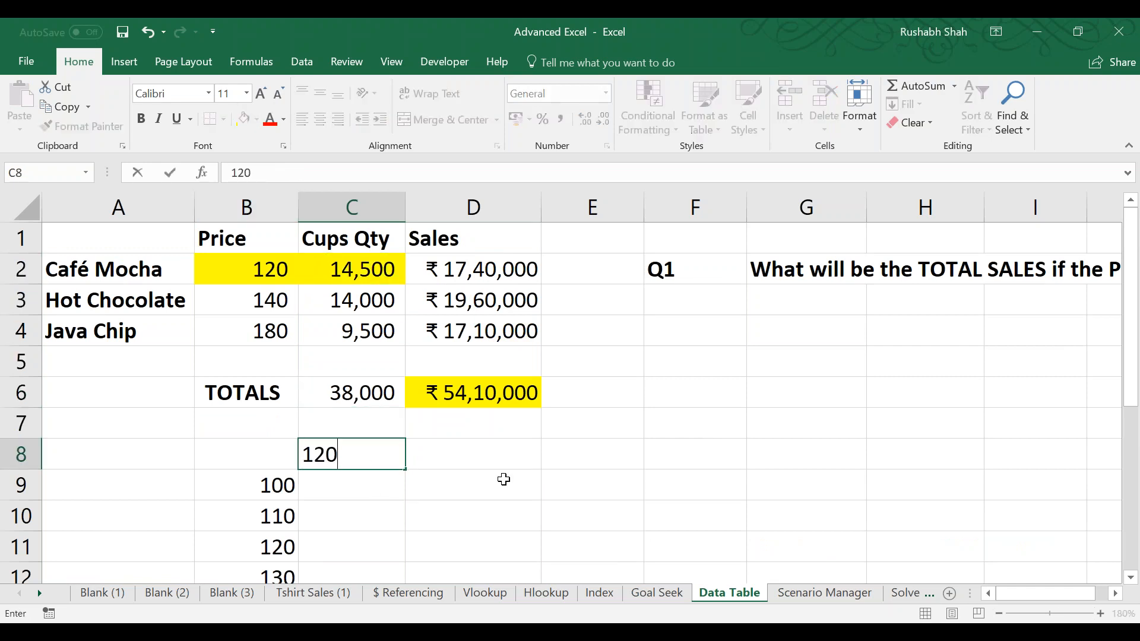
key("Tab")
type("13000")
key("Tab")
type("14000")
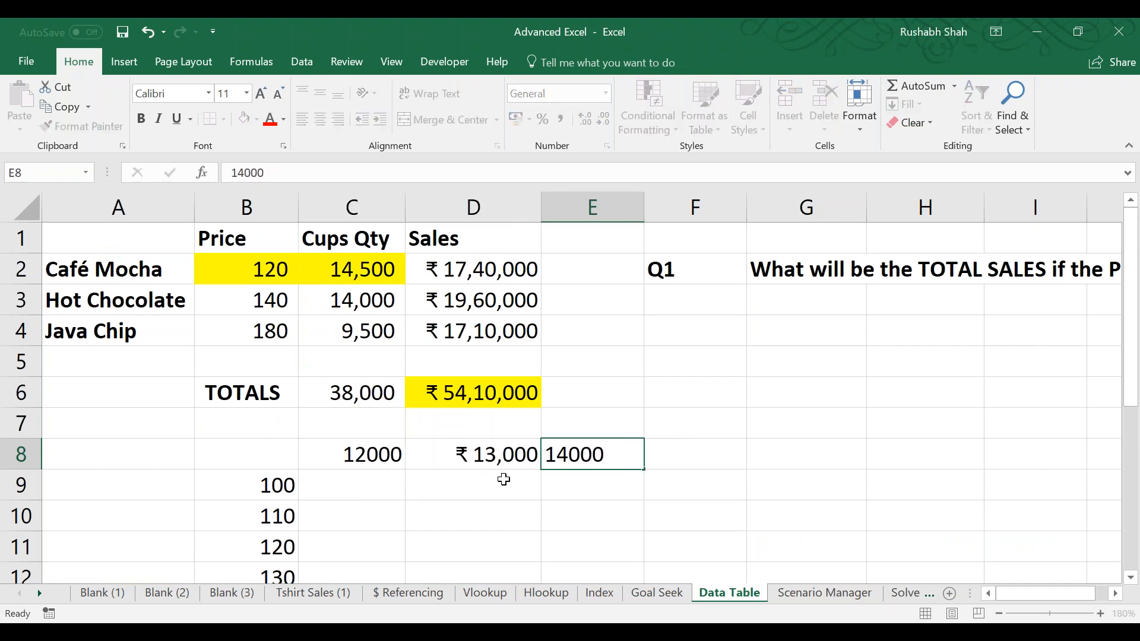
key("shift+Tab")
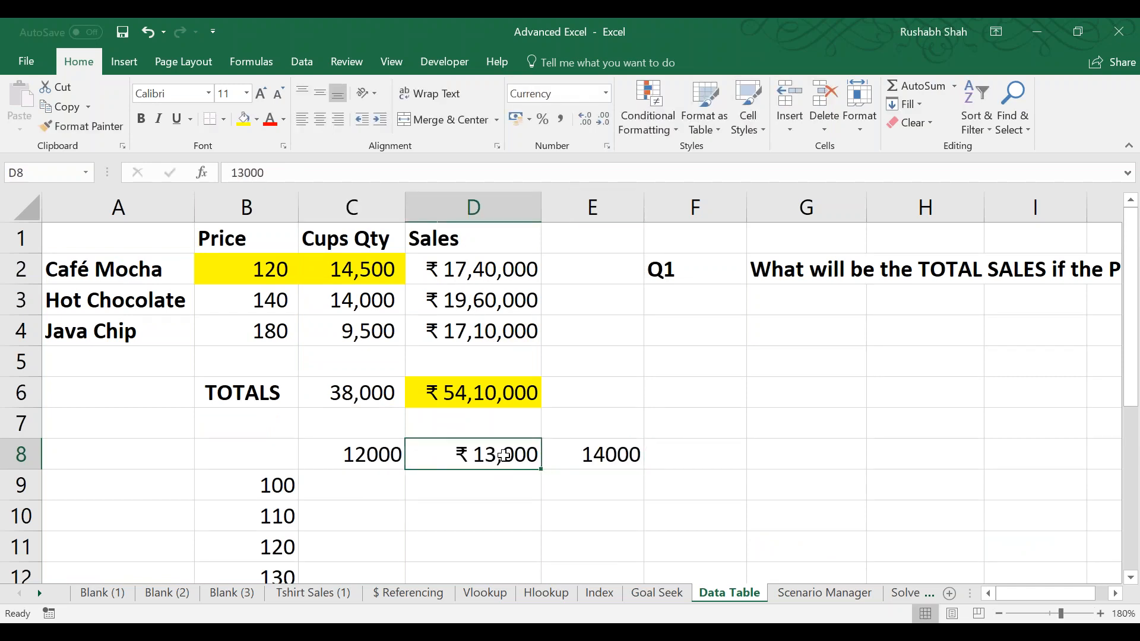
left_click(606, 93)
left_click(558, 114)
Examine how the price 100 in B9 pairs with each quantity in row 8 across the empty cells C9:E9.
left_click(386, 488)
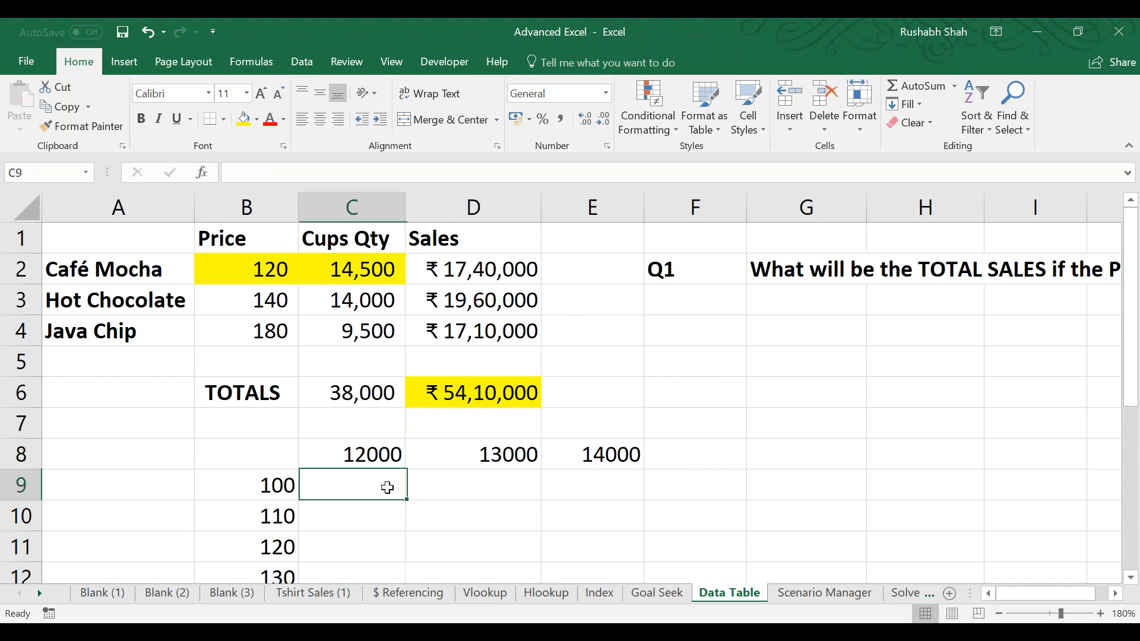
left_click(273, 483)
left_click(356, 453)
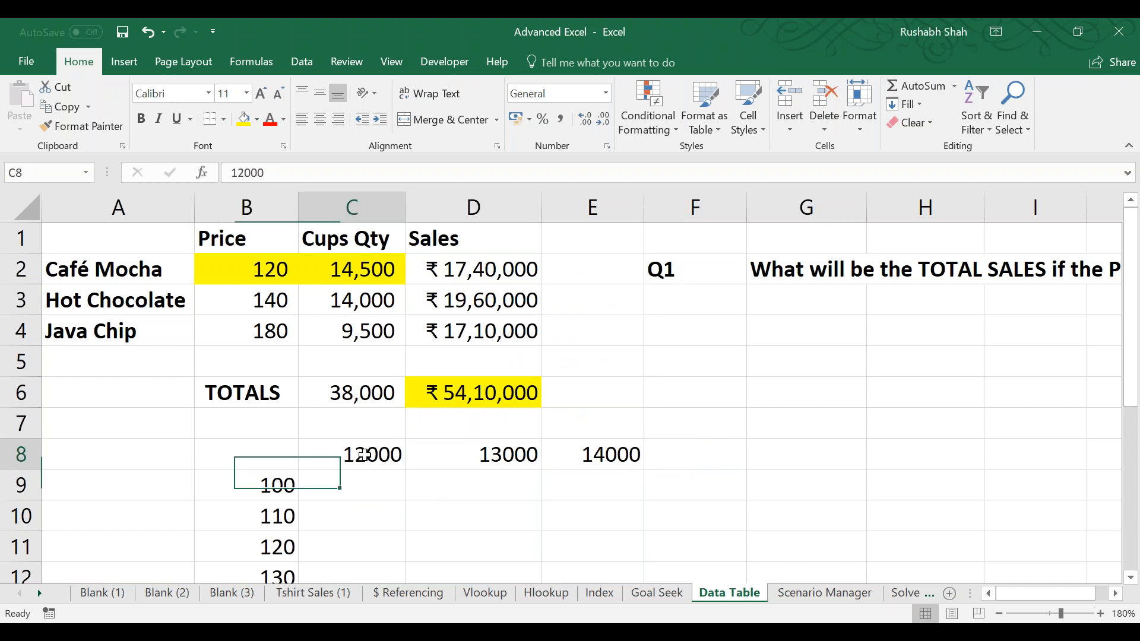
left_click(377, 488)
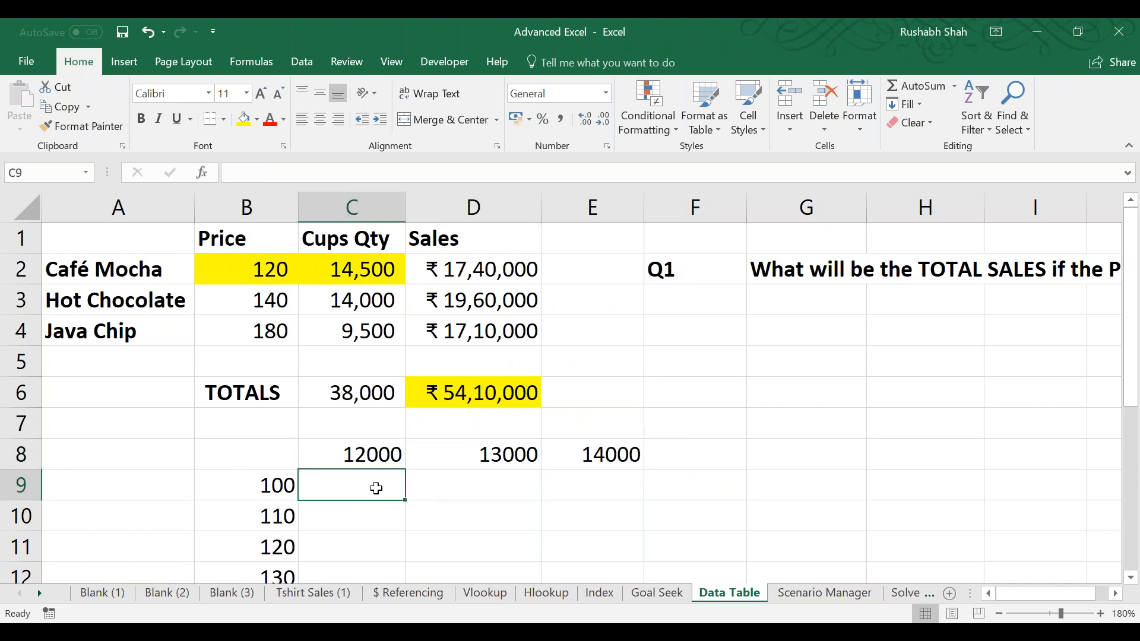
left_click(275, 487)
left_click(508, 454)
left_click(485, 485)
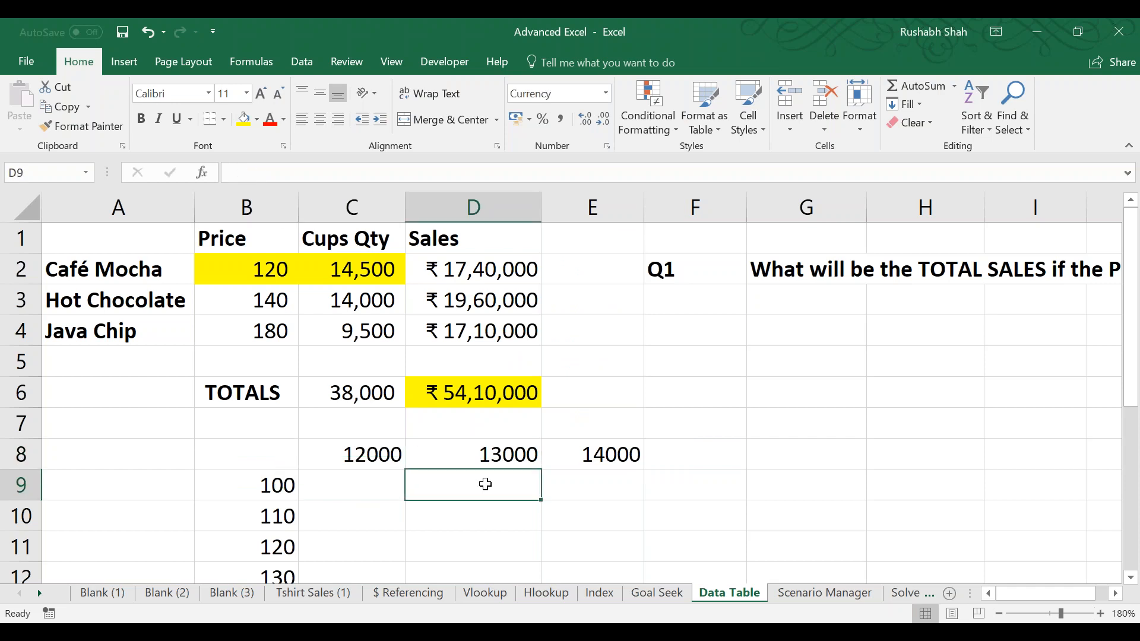
left_click(274, 484)
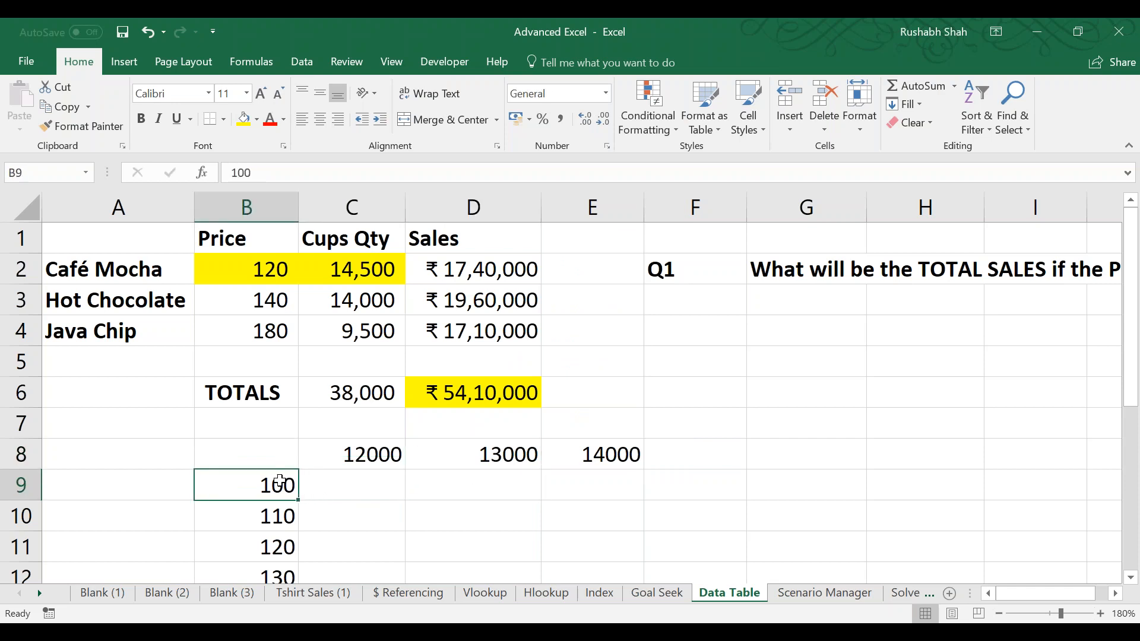
left_click(578, 461)
left_click(590, 495)
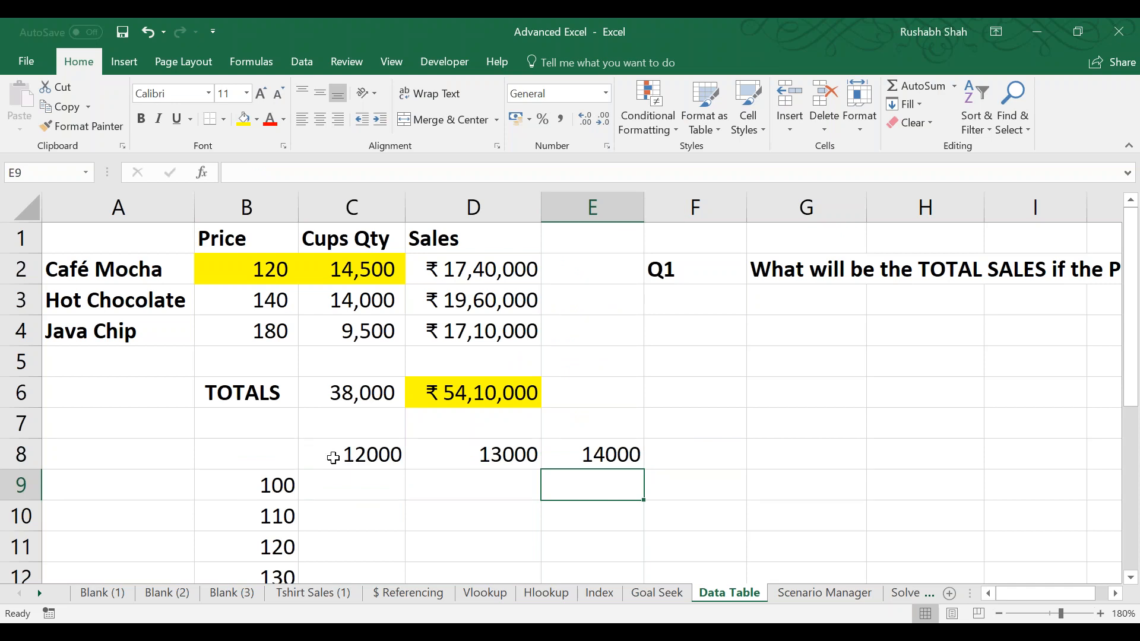
left_click(238, 459)
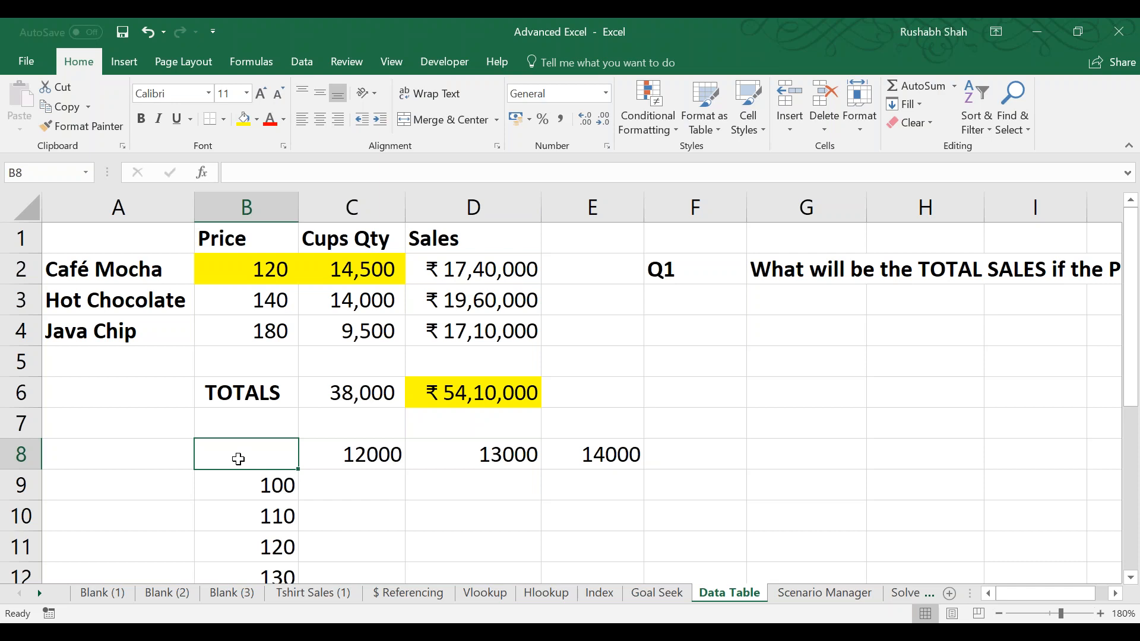
key("Down")
key("Down")
key("Down")
key("Down")
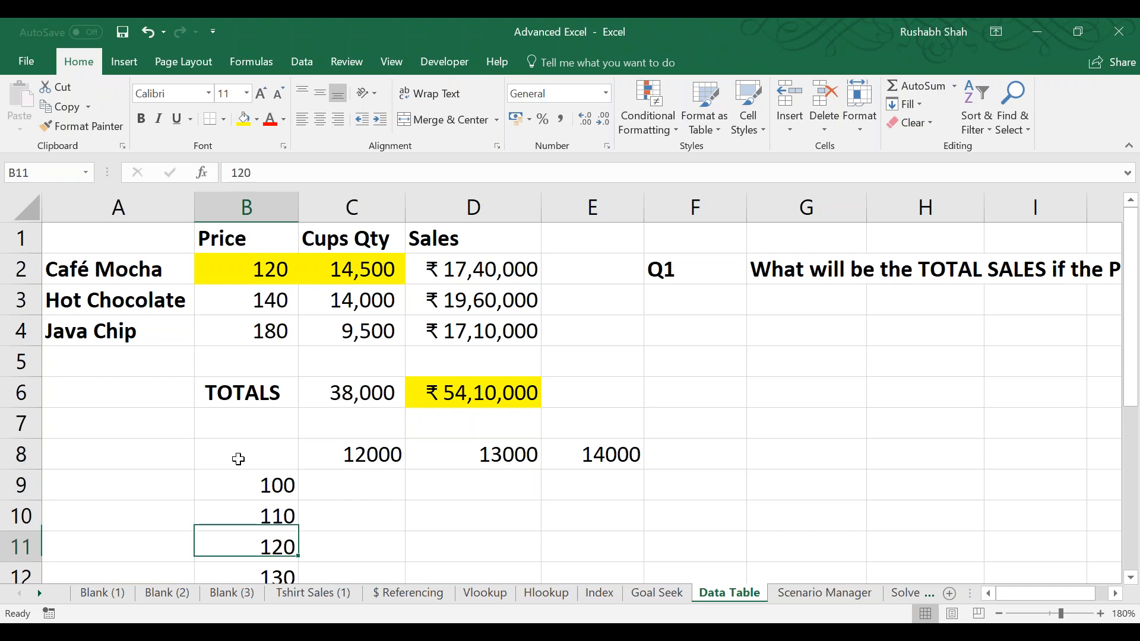
key("Up")
key("Up")
key("Up")
key("Up")
key("Up")
key("Up")
key("Up")
key("Up")
key("Up")
key("Up")
key("Up")
key("Down")
key("Down")
key("Down")
key("Down")
key("Down")
key("Down")
key("Down")
key("Down")
key("Up")
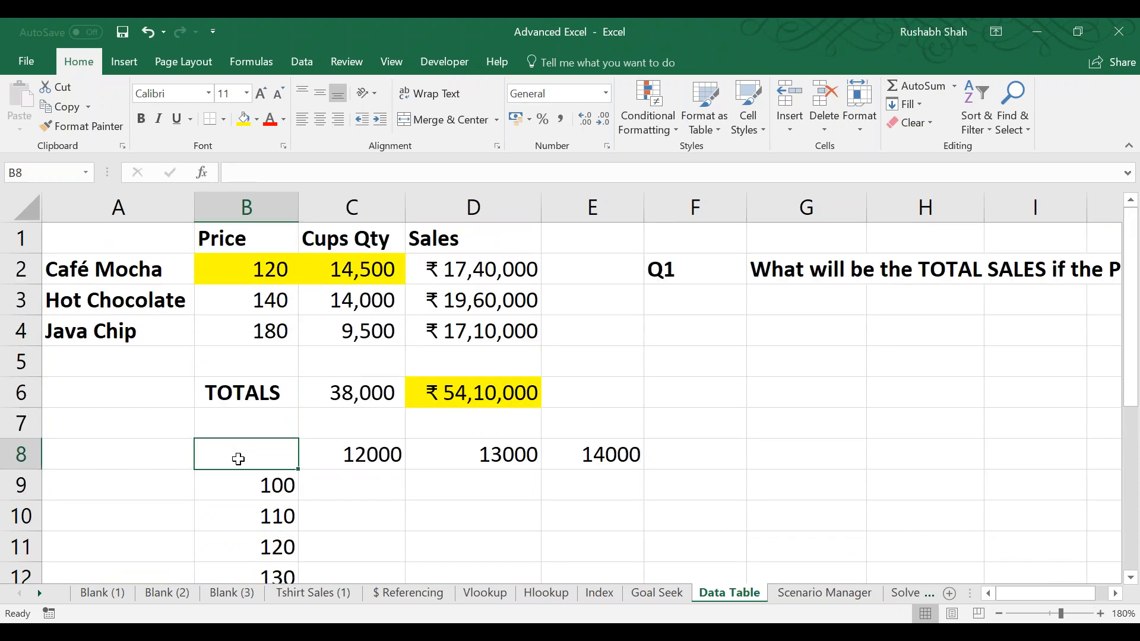
Save the workbook.
key("ctrl+s")
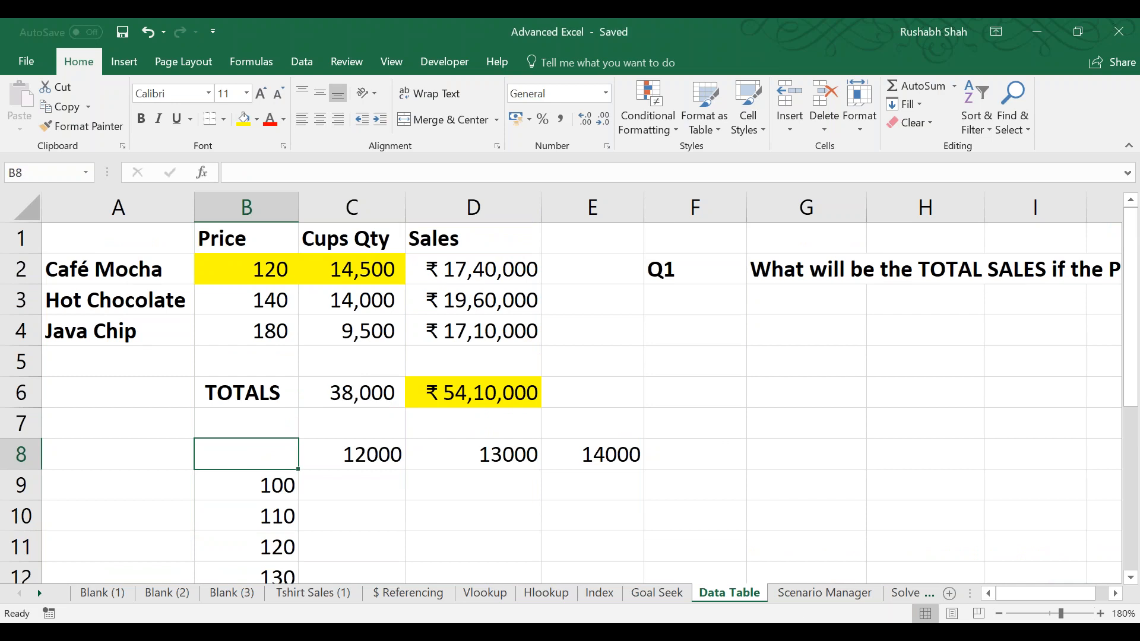
Select the grid B8:E14 covering the column of prices and the row of quantities.
key("shift+Right")
key("shift+Right")
key("shift+Right")
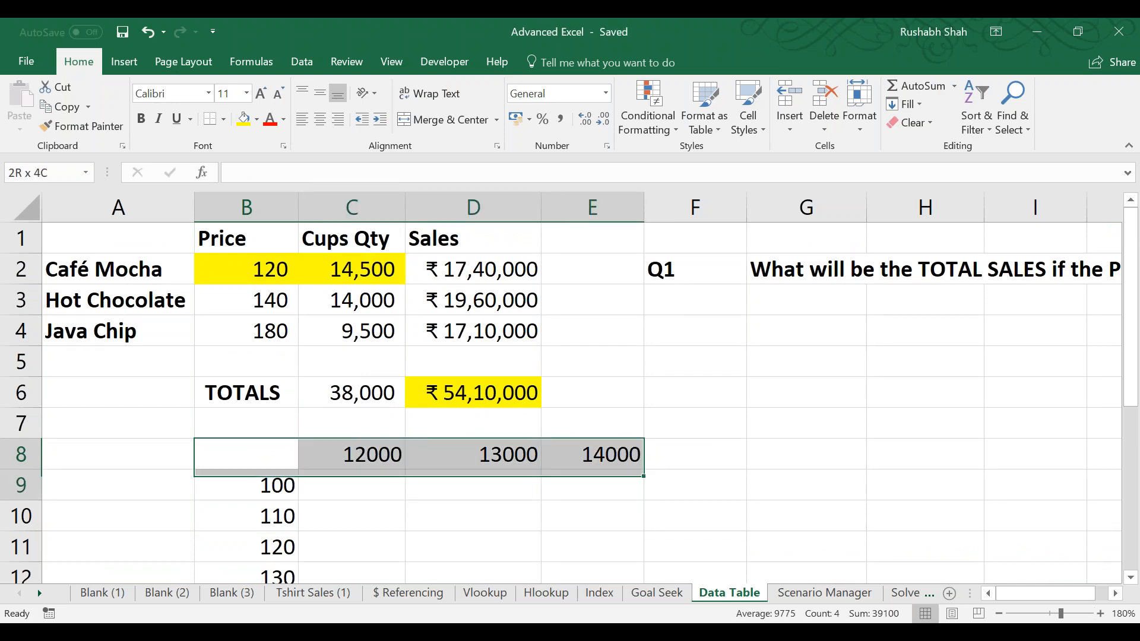
key("shift+Down")
key("shift+Down")
key("shift+Down")
key("shift+Down")
key("shift+Down")
key("shift+Down")
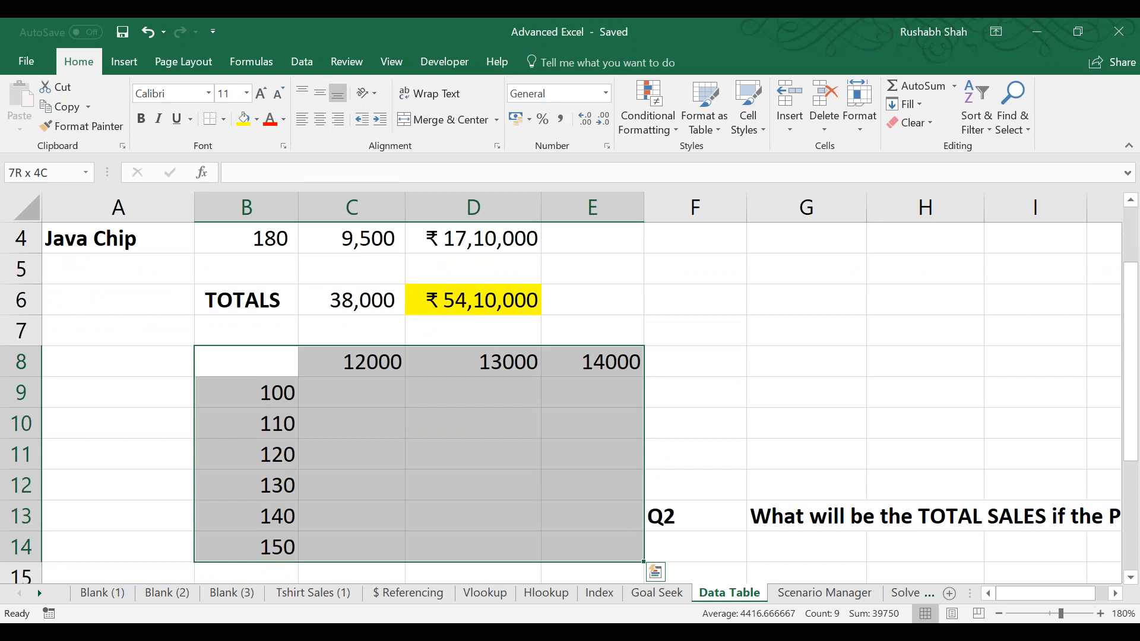
key("Up")
key("Up")
key("Up")
key("Up")
key("Up")
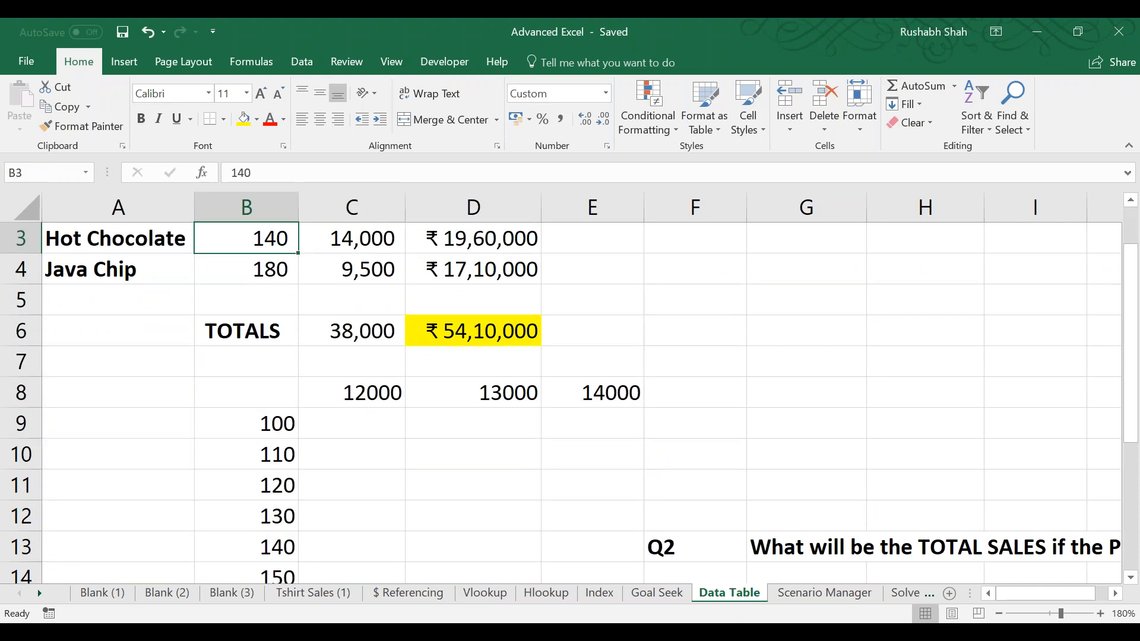
key("Up")
key("Down")
key("Down")
key("Down")
key("Down")
key("Down")
key("Down")
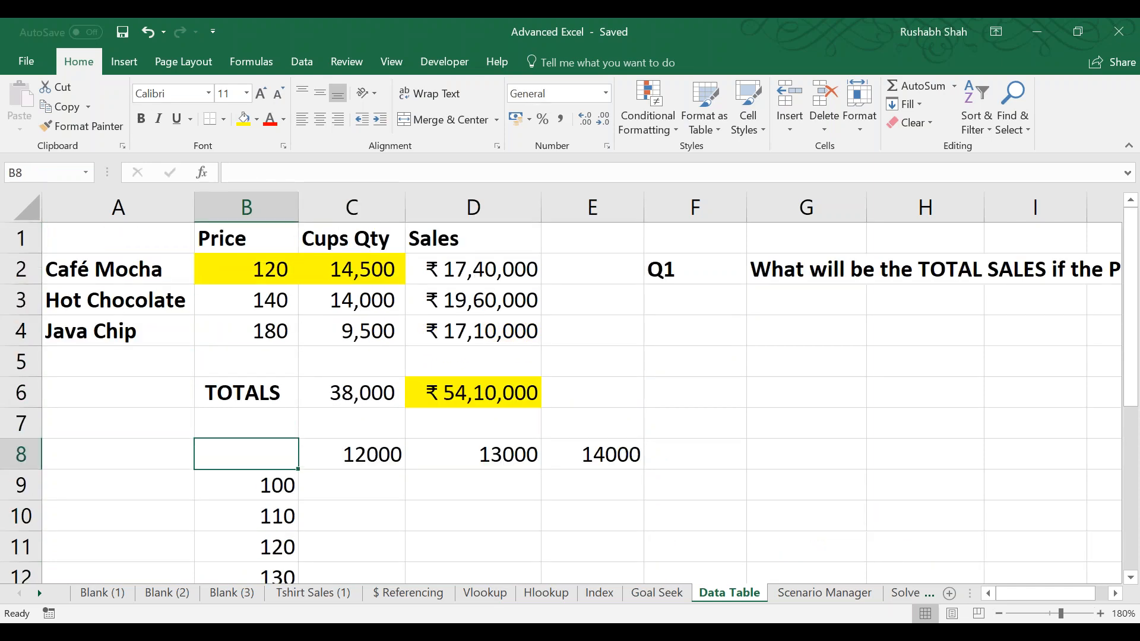
Select the two-input grid B8:E14 once more, starting from the empty corner cell.
key("shift+Right")
key("shift+Right")
key("shift+Right")
key("shift+Down")
key("shift+Down")
key("shift+Down")
key("shift+Down")
key("shift+Down")
key("shift+Down")
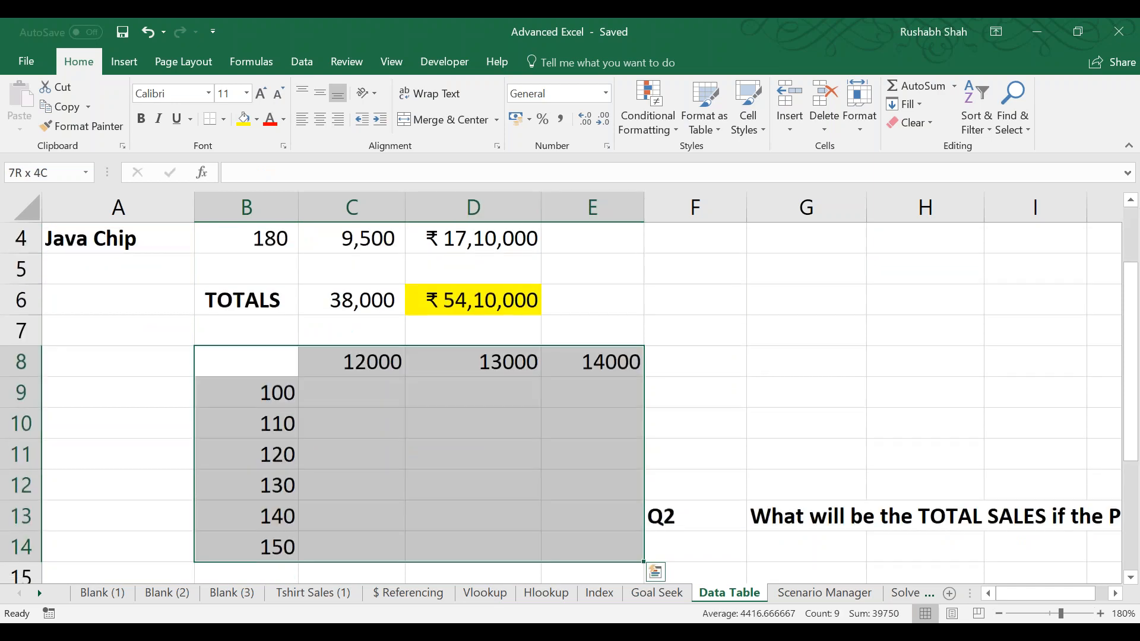
key("Up")
key("Up")
key("Up")
key("Up")
key("Up")
key("Up")
key("Up")
key("Down")
key("Down")
key("Down")
key("Down")
key("Down")
key("Down")
key("Down")
key("Down")
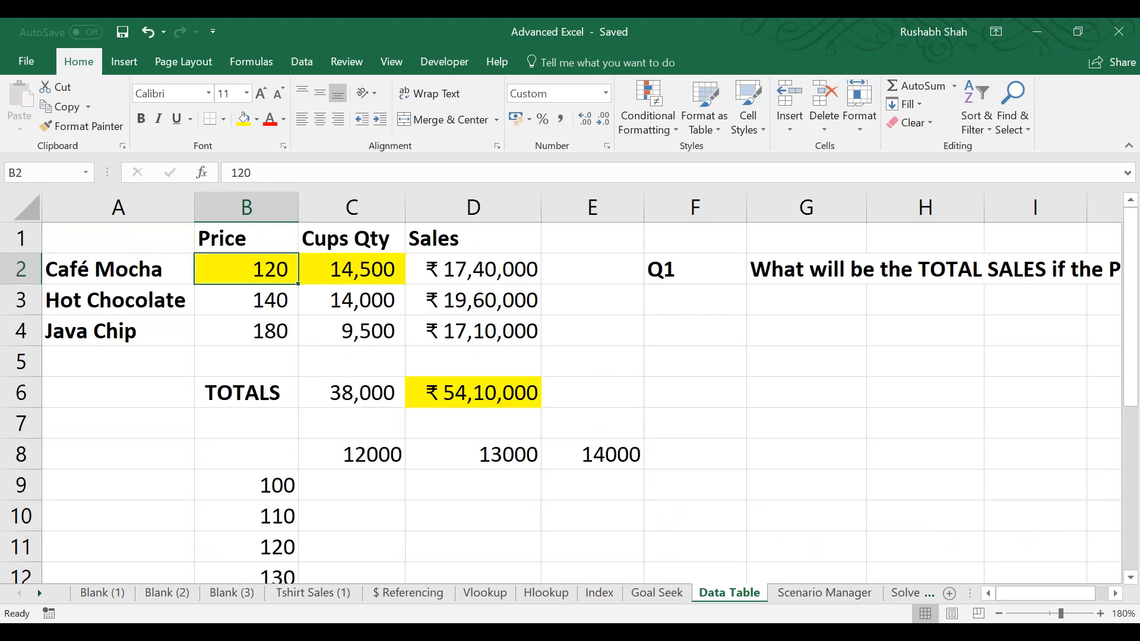
key("Up")
Save the workbook again with the empty corner cell B8 selected.
key("ctrl+s")
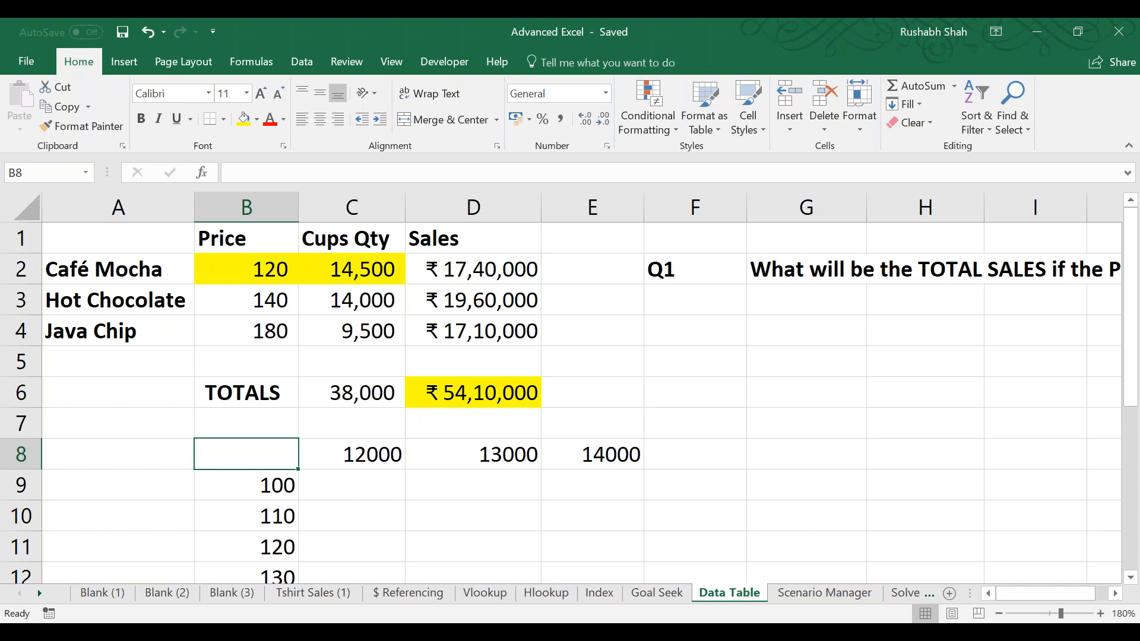
Read the full Q1 question in row 2 about total sales at different Café Mocha prices.
key("Right")
key("Right")
key("Right")
key("Right")
key("Right")
key("Right")
key("Right")
key("Right")
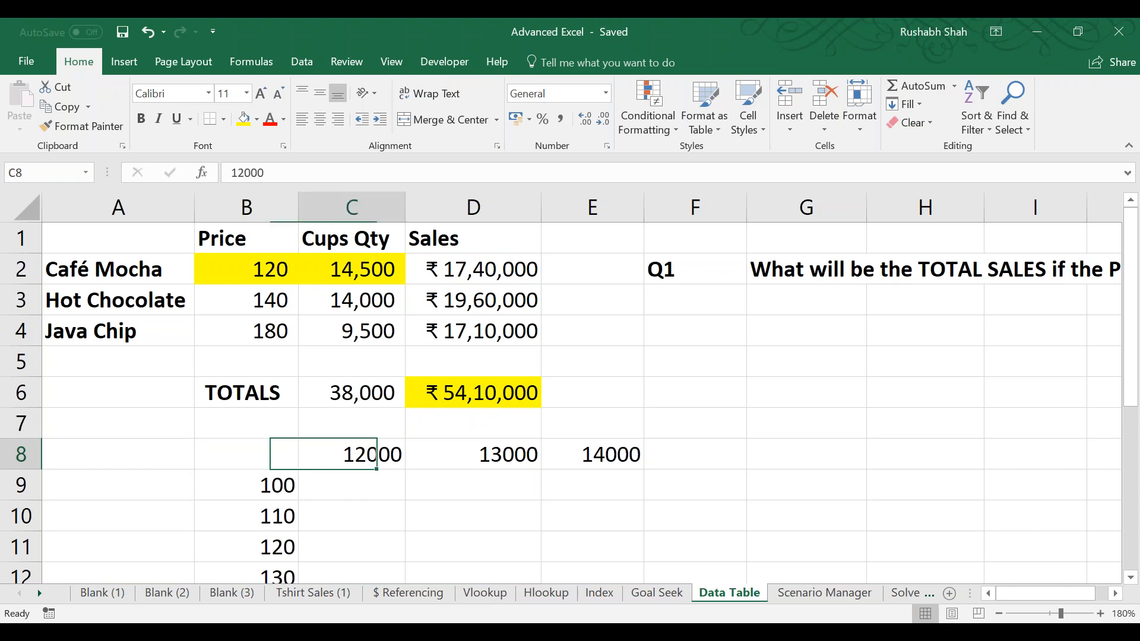
key("Right")
key("Right")
key("Right")
key("Right")
key("Right")
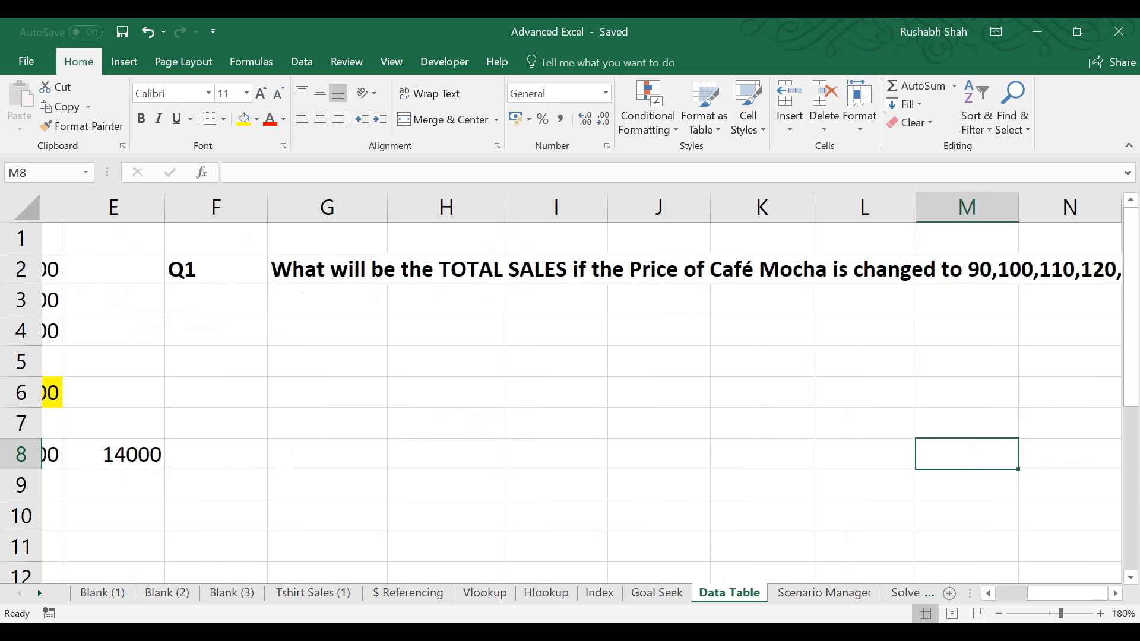
key("Up")
key("Left")
key("Up")
key("Up")
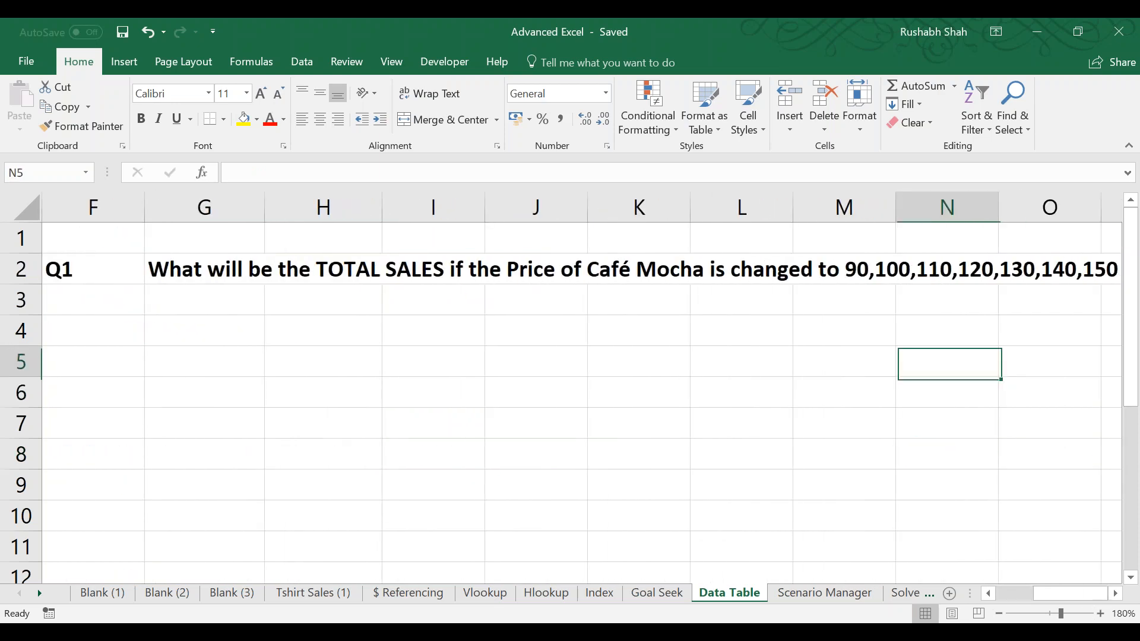
key("Left")
key("Up")
key("Left")
key("Up")
key("Left")
key("Up")
key("Right")
key("Right")
key("Right")
key("Right")
key("Right")
key("Right")
key("Left")
key("Left")
key("Left")
key("Left")
key("Left")
key("Left")
key("Left")
key("Left")
key("Left")
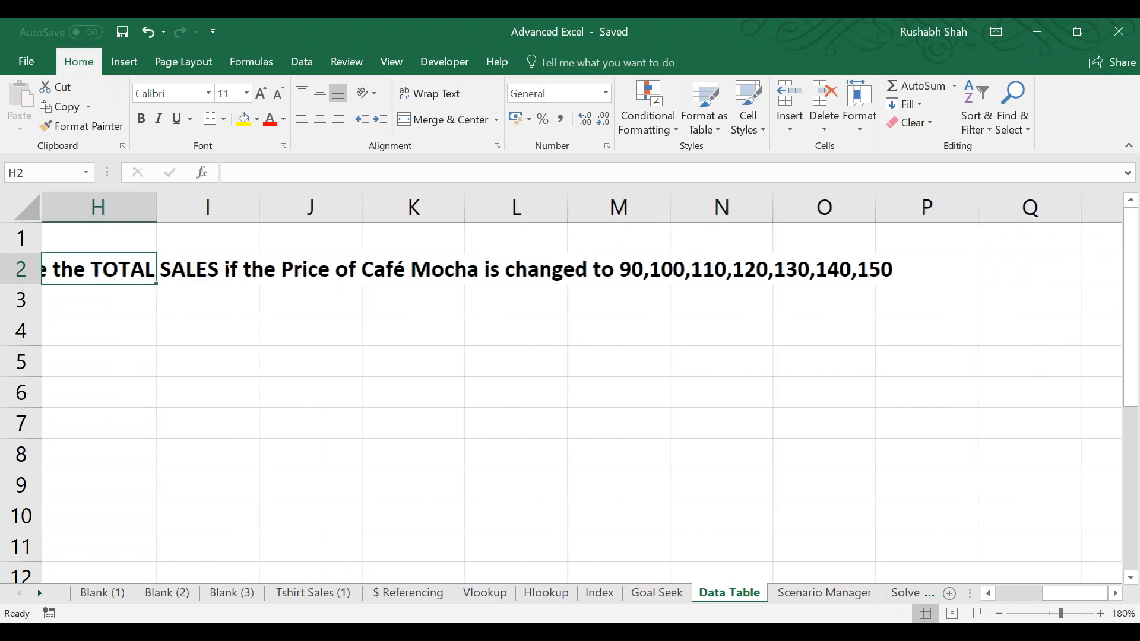
Read the list of Café Mocha prices at the end of the Q1 question in row 2.
key("Right")
key("Right")
key("Right")
key("Right")
key("Right")
key("Right")
key("Right")
key("Right")
key("Right")
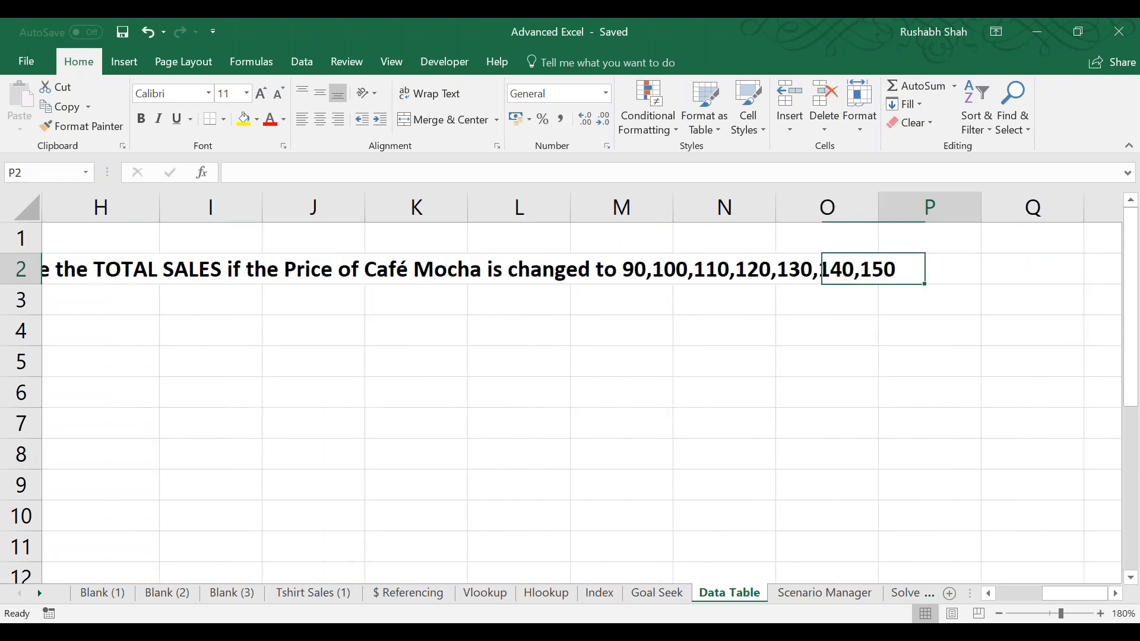
key("Left")
key("Left")
key("Left")
key("Left")
key("Left")
key("Left")
key("Left")
key("Left")
key("Home")
Enter the Café Mocha prices 90, 100, 110, 120, 130, 140 and 150 down G4:G10 below the Q1 question.
key("Right")
key("Right")
key("Right")
key("Down")
key("Down")
key("Down")
key("Right")
key("Right")
key("Down")
key("Up")
key("Up")
key("Right")
type("90")
key("Return")
type("100")
key("Return")
type("11")
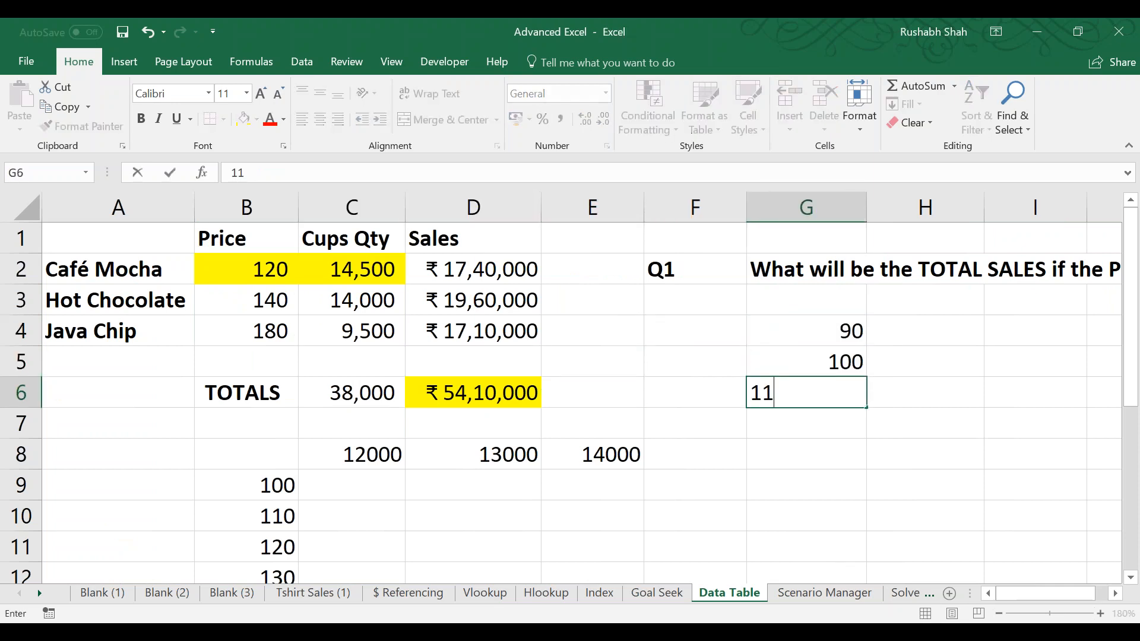
type("0")
key("Return")
type("120")
key("Return")
type("130")
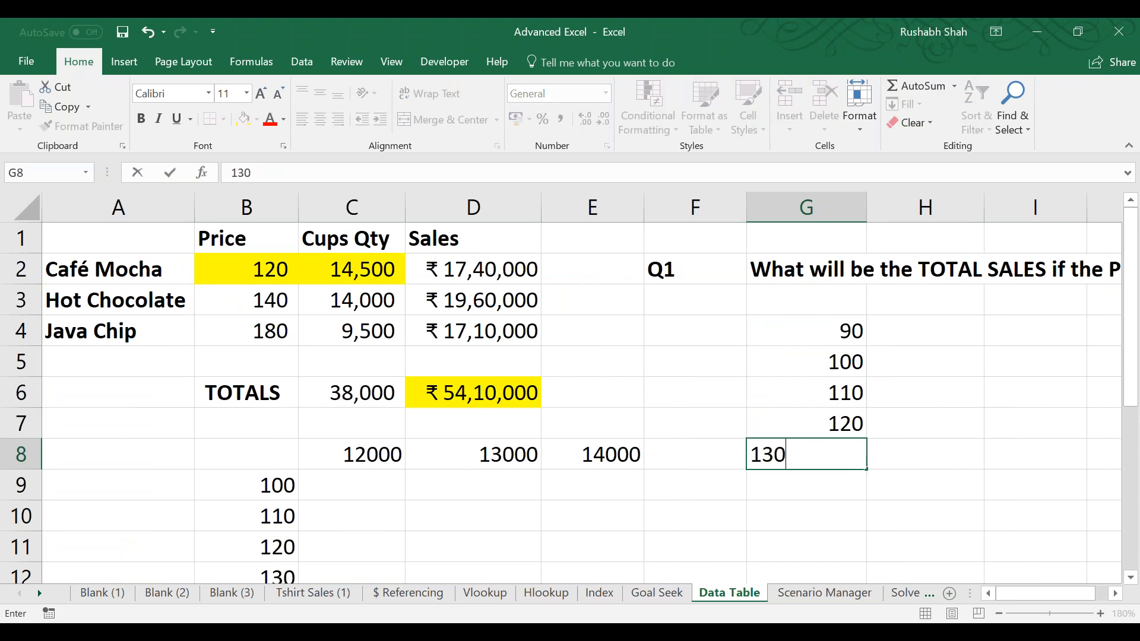
key("Return")
type("140")
key("Return")
type("150")
key("Return")
key("Down")
key("Down")
key("Up")
key("Up")
key("Right")
key("Right")
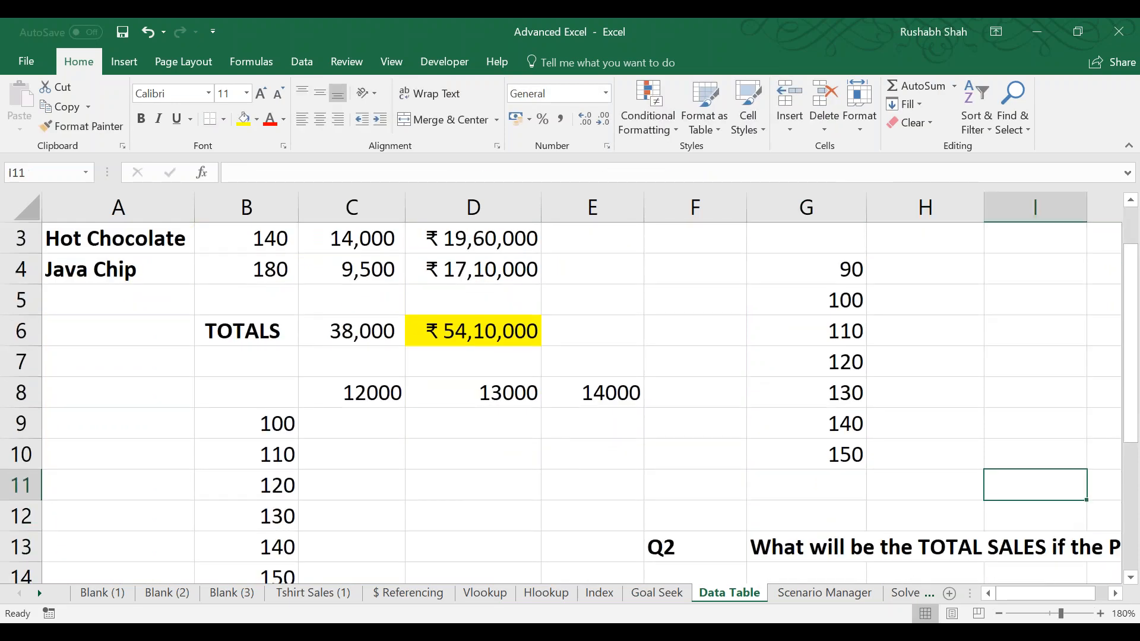
key("Right")
key("Right")
key("Up")
key("Up")
key("Left")
key("Left")
key("Up")
key("Left")
key("Left")
key("Up")
key("Up")
key("Up")
key("Up")
key("Up")
key("Up")
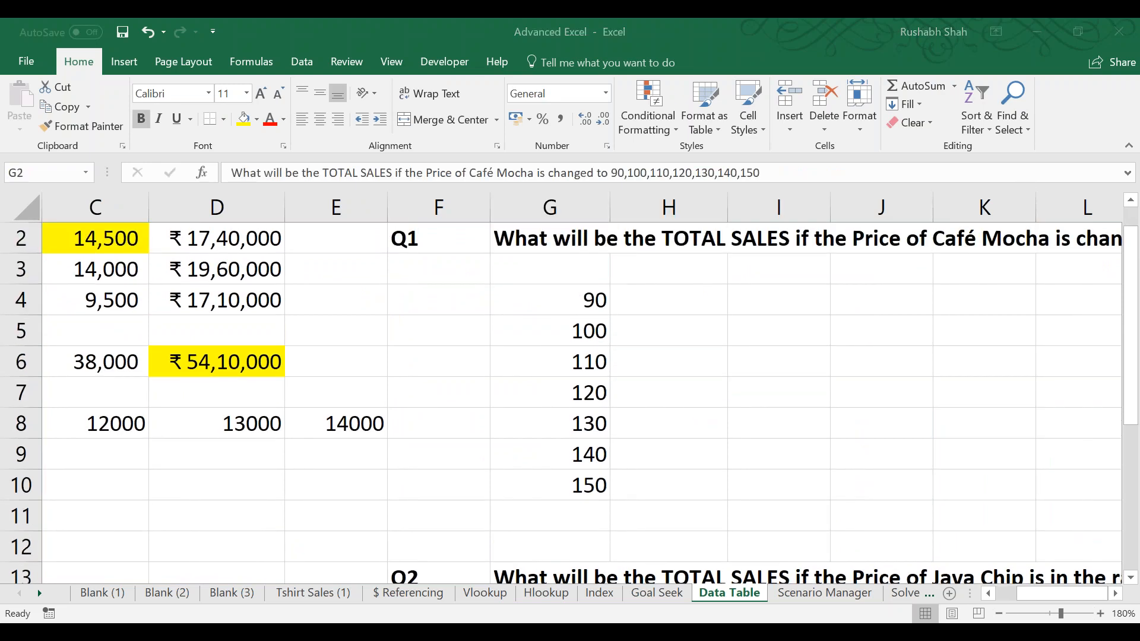
Move the price list from G4:G10 one row down to G5:G11, leaving G4 empty.
left_click(998, 613)
left_click(999, 614)
left_click(999, 613)
left_click(998, 614)
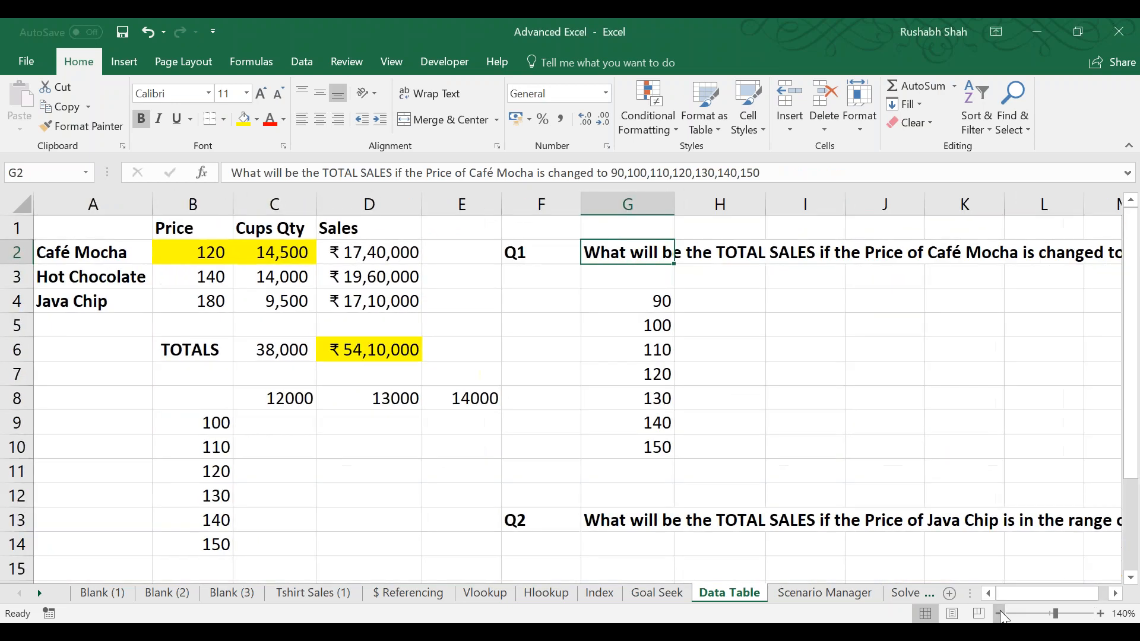
left_click(999, 613)
key("Right")
key("Right")
key("Down")
key("Down")
key("Right")
key("Right")
key("Right")
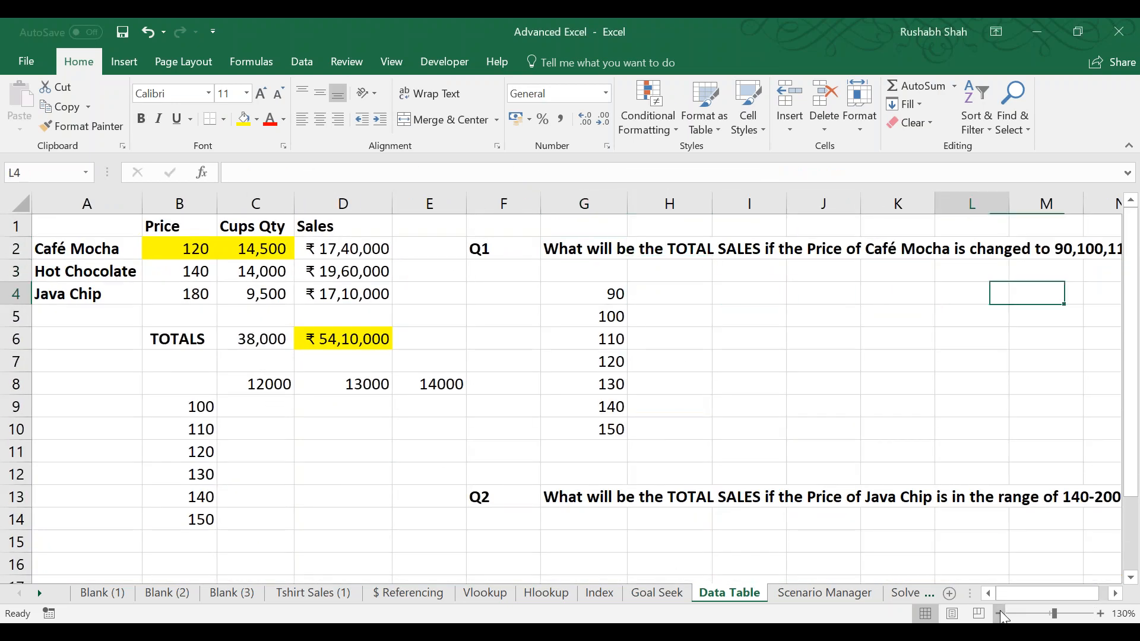
key("Left")
key("Left")
key("Left")
key("Left")
key("Left")
key("shift+Down")
key("shift+Down")
key("shift+Down")
key("shift+Down")
key("shift+Down")
key("shift+Down")
key("ctrl+x")
key("Down")
key("ctrl+v")
Save the workbook and select H4 beside the empty corner cell G4.
key("Up")
key("Up")
key("Down")
key("ctrl+s")
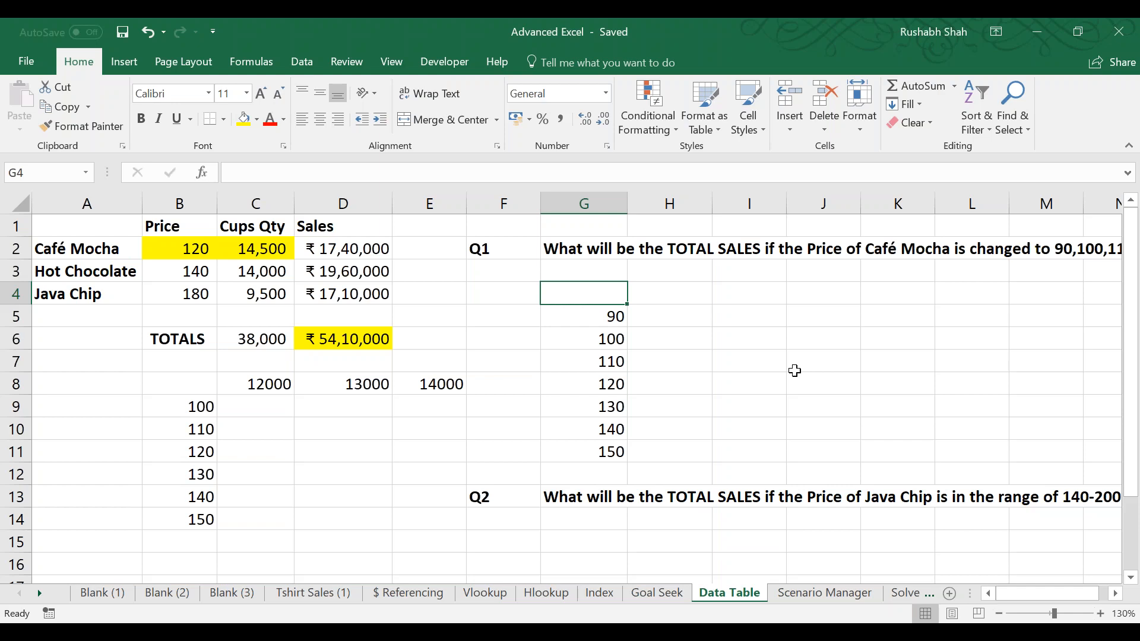
key("ctrl+s")
left_click(669, 292)
key("ctrl+s")
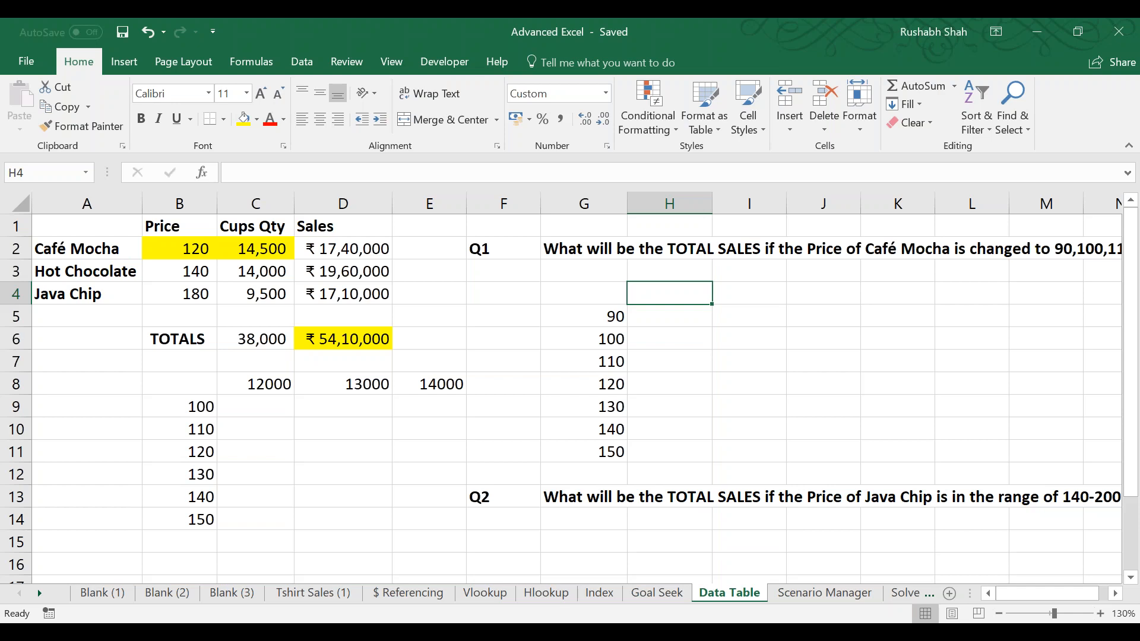
Remove the yellow fill from the Café Mocha cups quantity in C2.
left_click(362, 342)
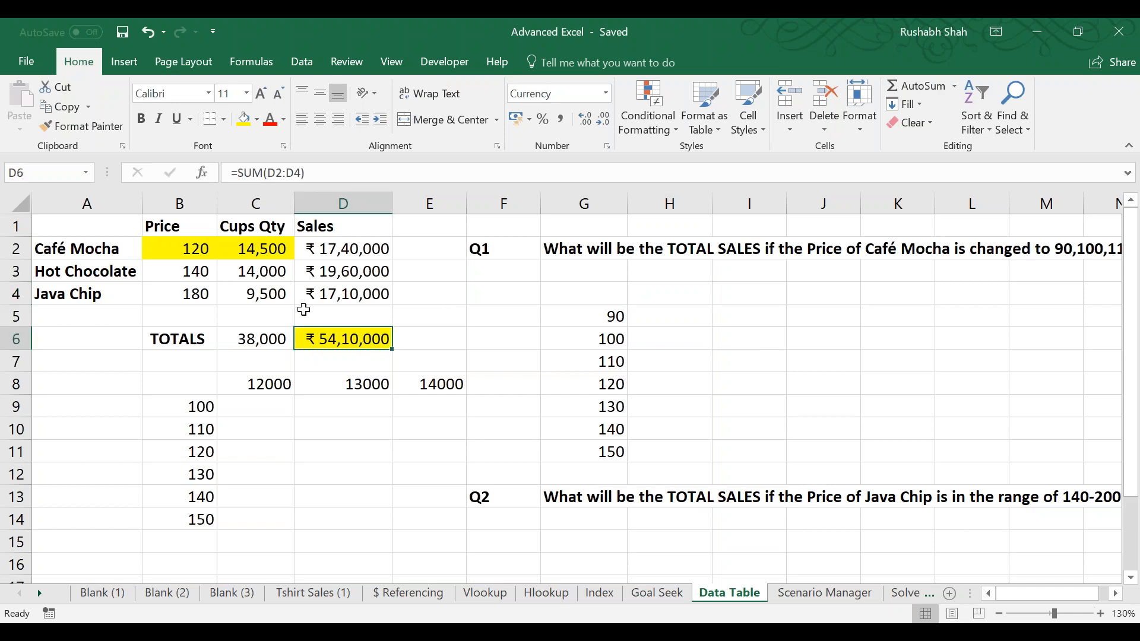
left_click(249, 248)
left_click(256, 119)
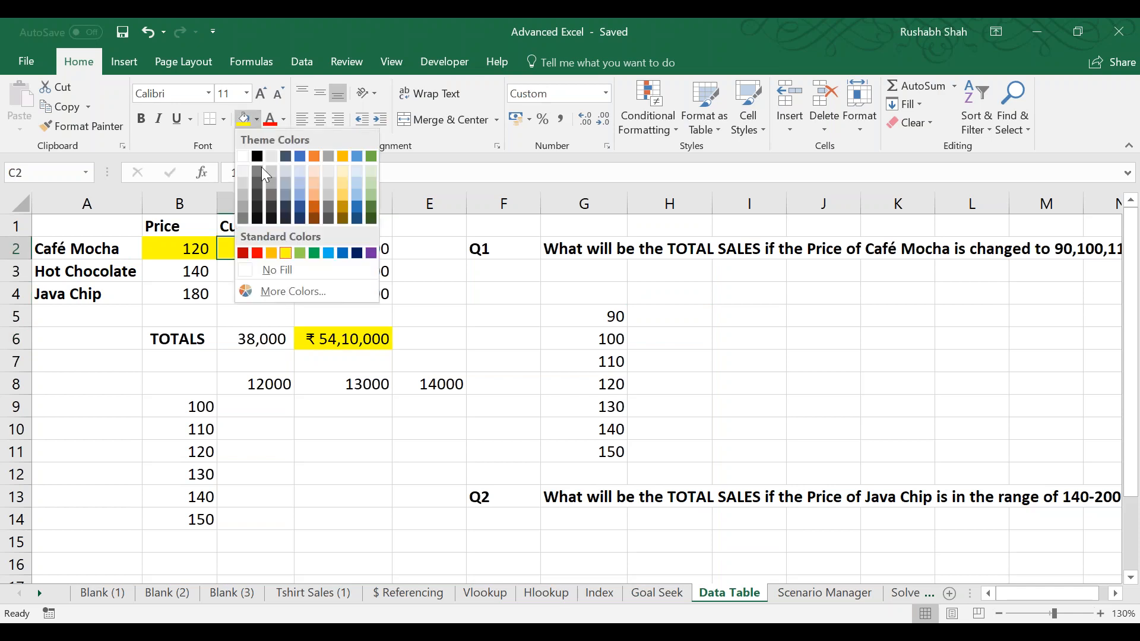
Change the font colour of the total sales in D6 to red.
left_click(335, 341)
left_click(335, 340)
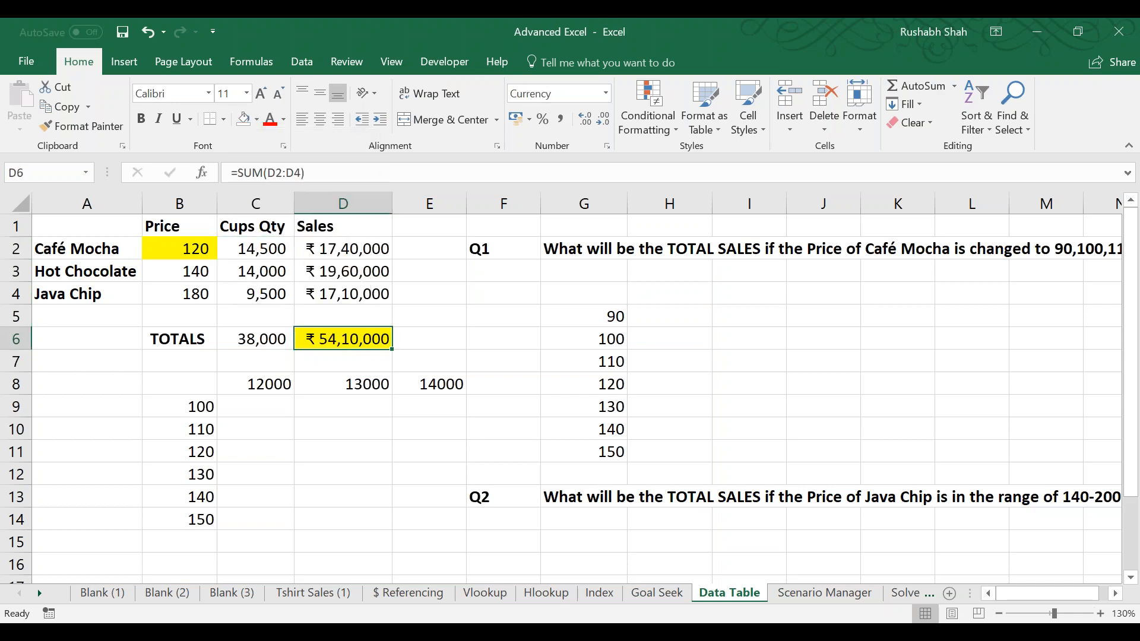
left_click(269, 119)
Apply borders to all cells of G4:H11 and widen column H to about double its width.
key("Right")
key("Right")
key("Up")
key("Up")
key("Right")
key("Right")
key("Up")
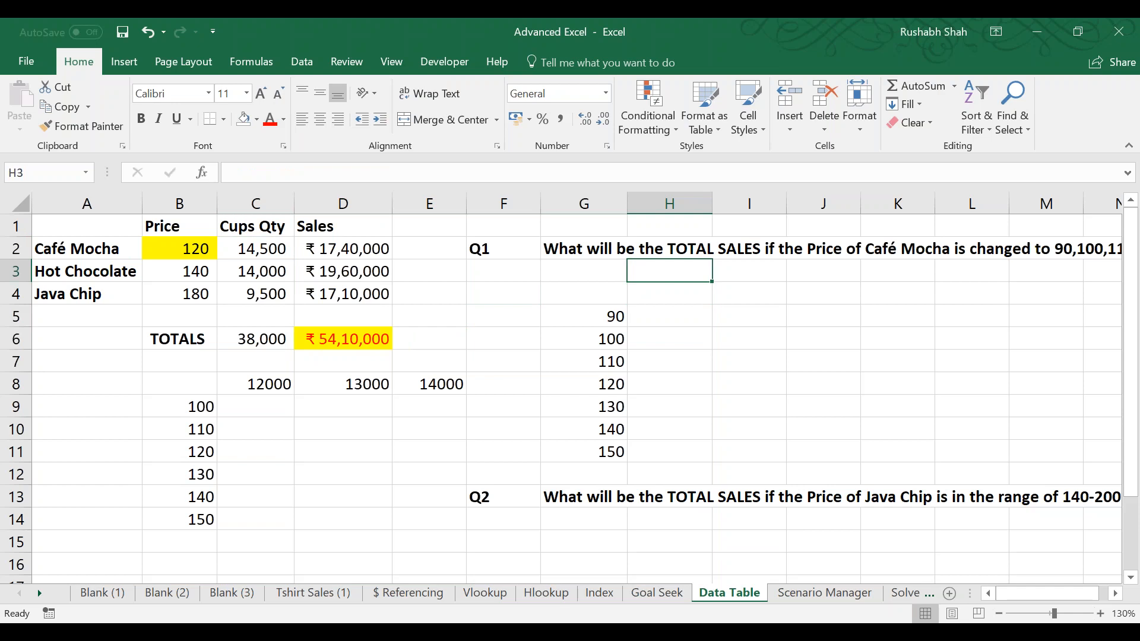
key("Down")
key("Left")
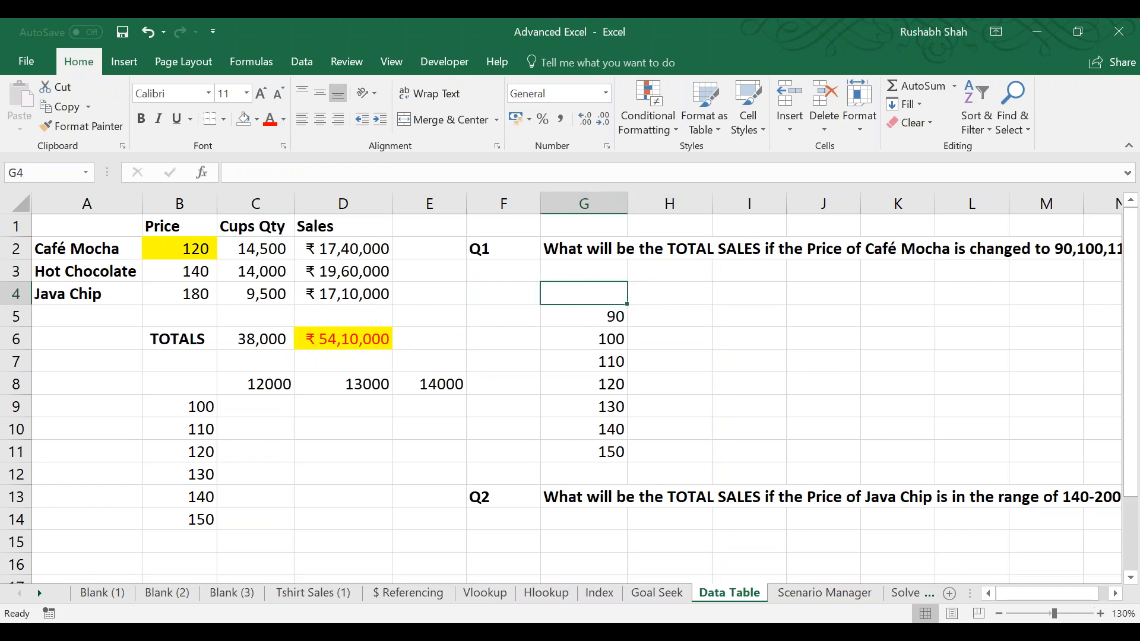
key("shift+Right")
key("shift+Down")
key("ctrl+shift+Down")
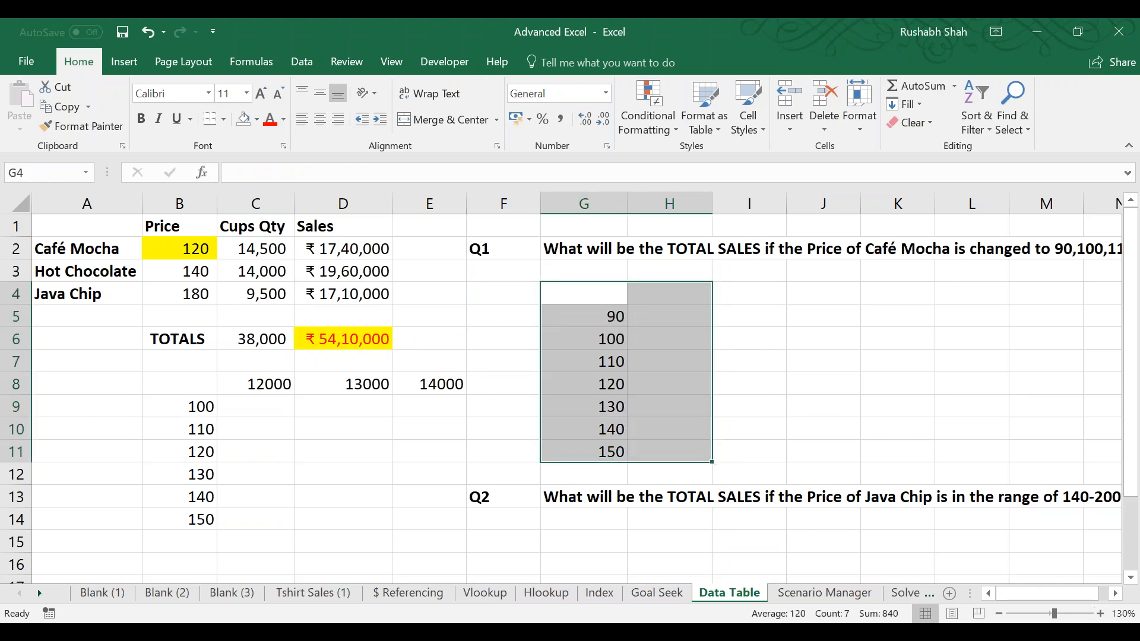
left_click(649, 295)
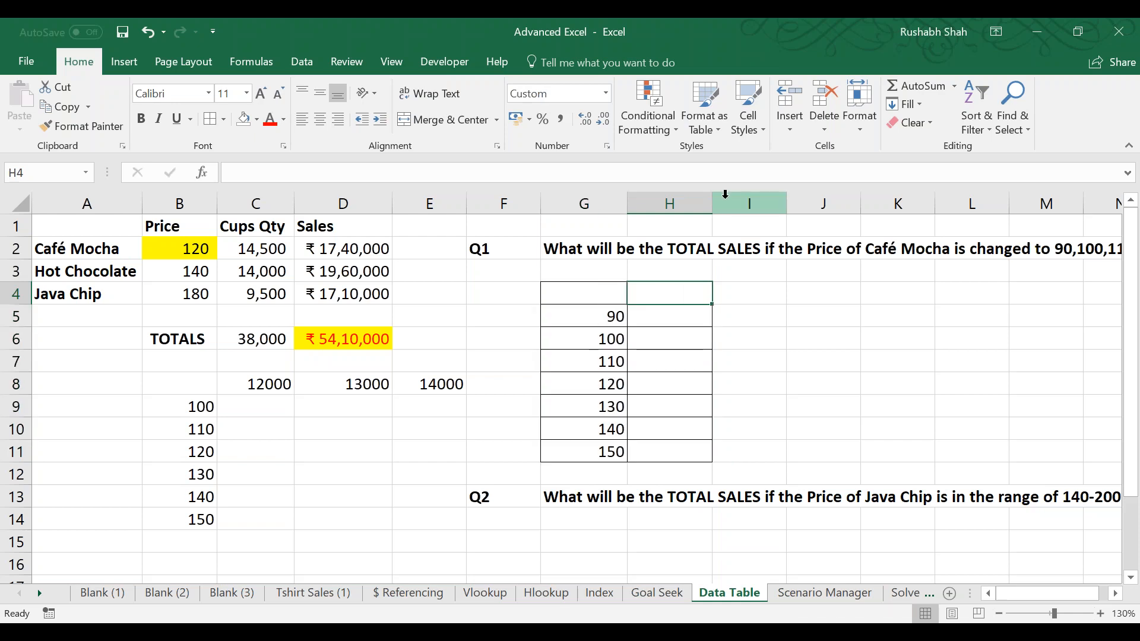
left_click_drag(713, 204, 799, 205)
Link H4 to the total sales cell with the formula =D6.
left_click_drag(612, 315, 598, 453)
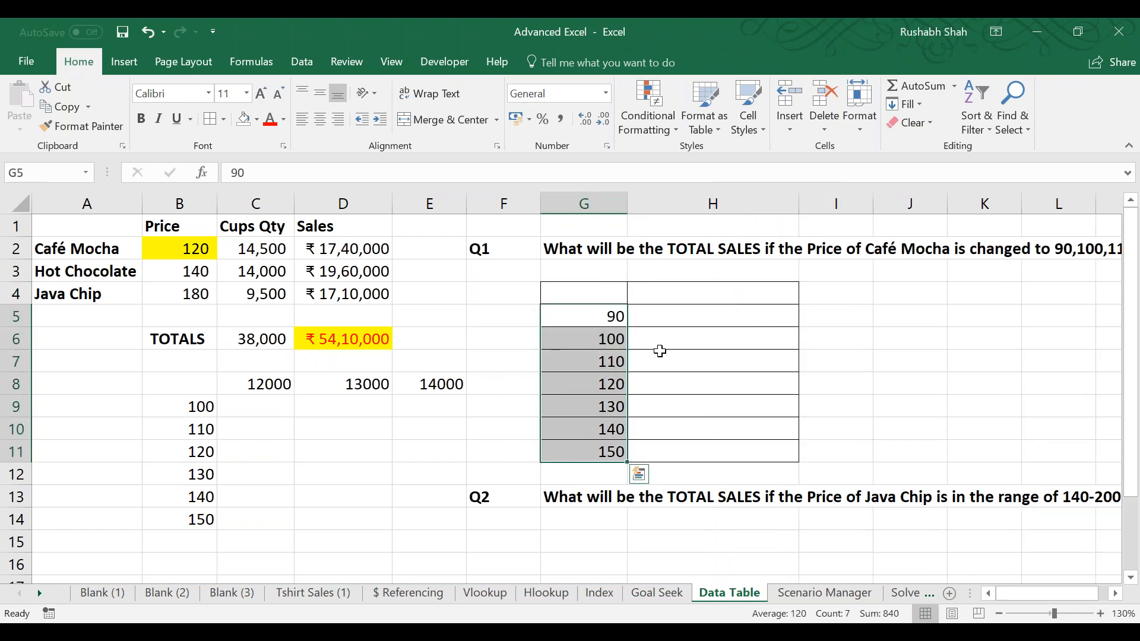
left_click(674, 287)
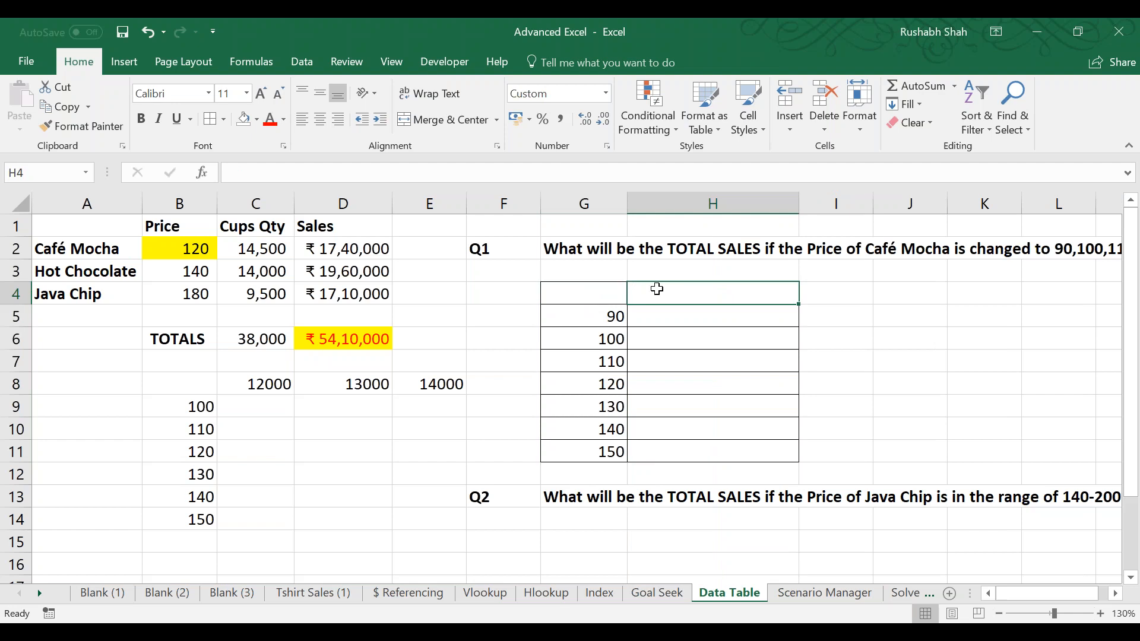
type("=")
left_click(369, 336)
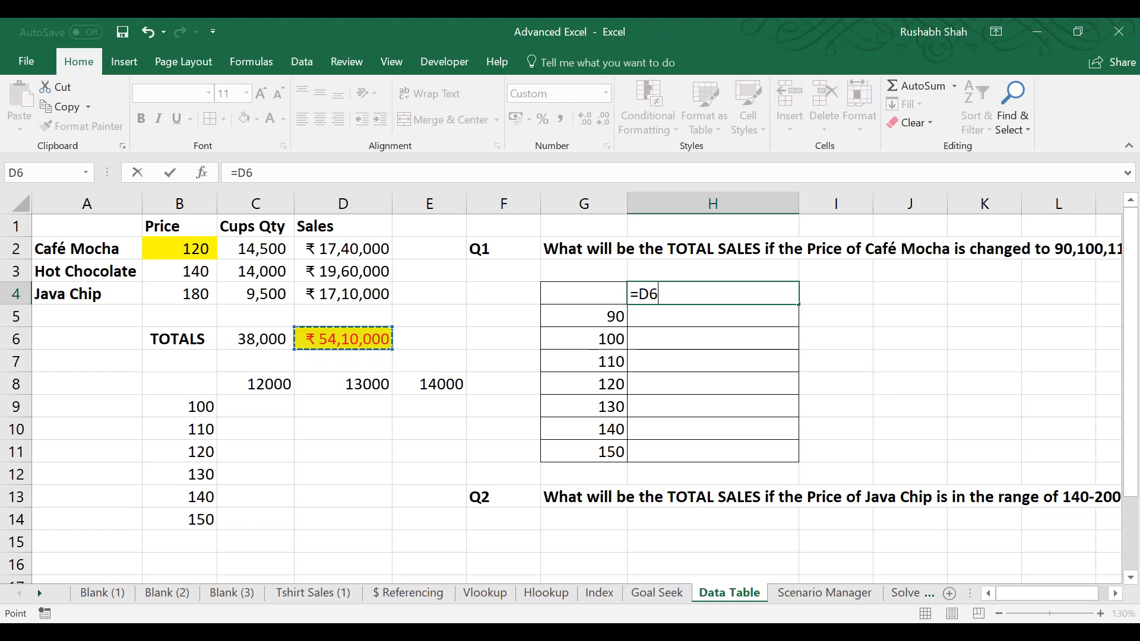
key("Return")
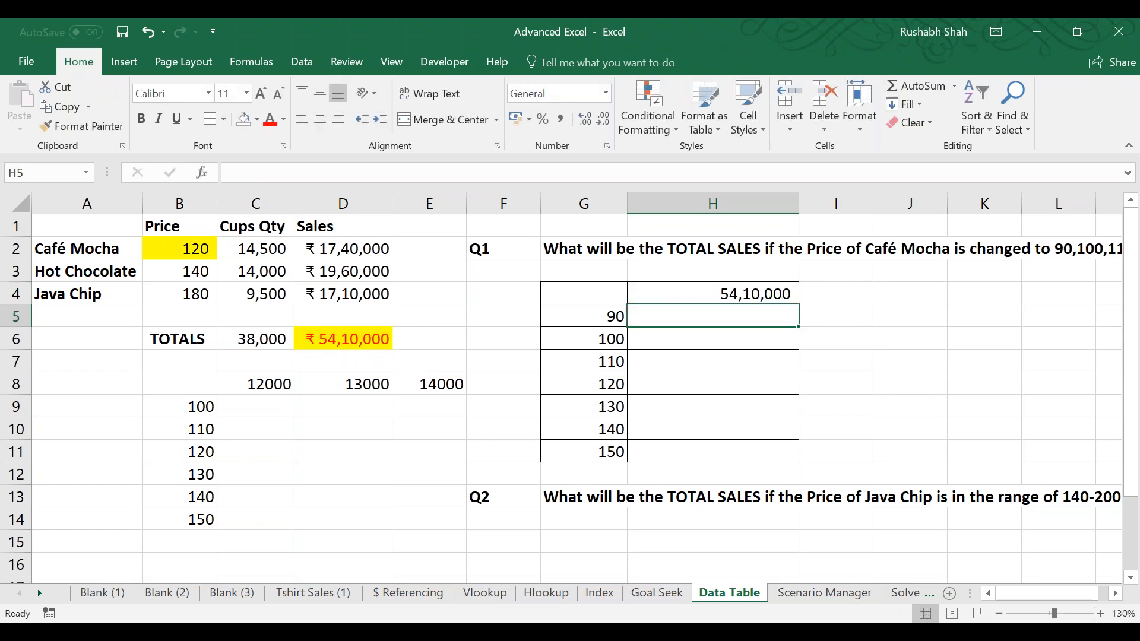
Review the formula in H4 without changing it and save the workbook.
left_click(712, 293)
key("F2")
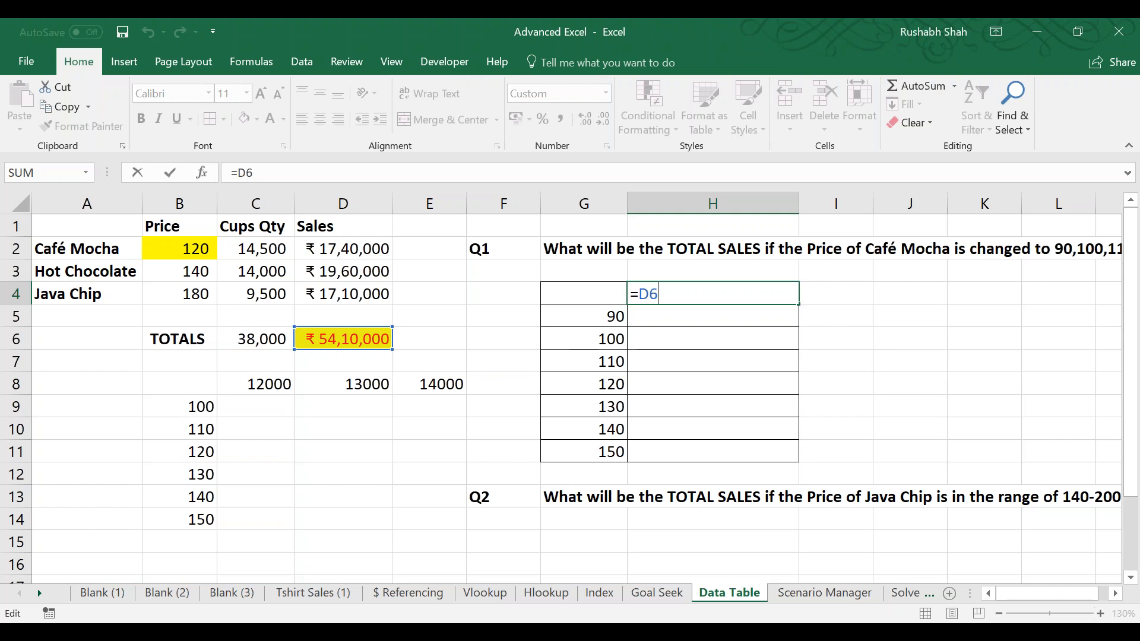
key("Return")
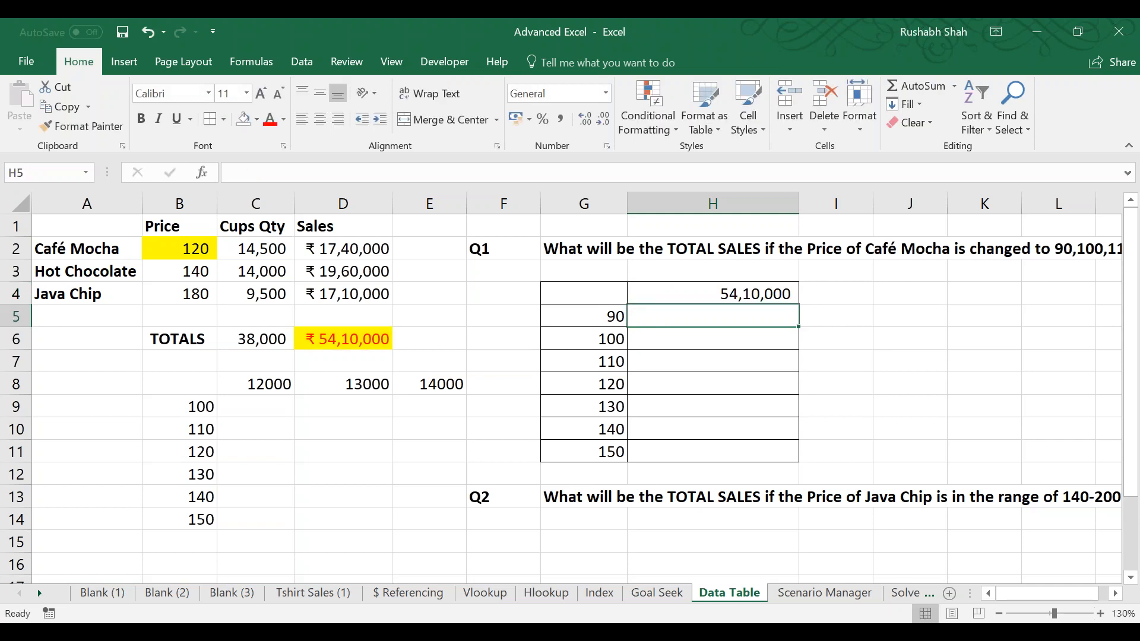
key("ctrl+s")
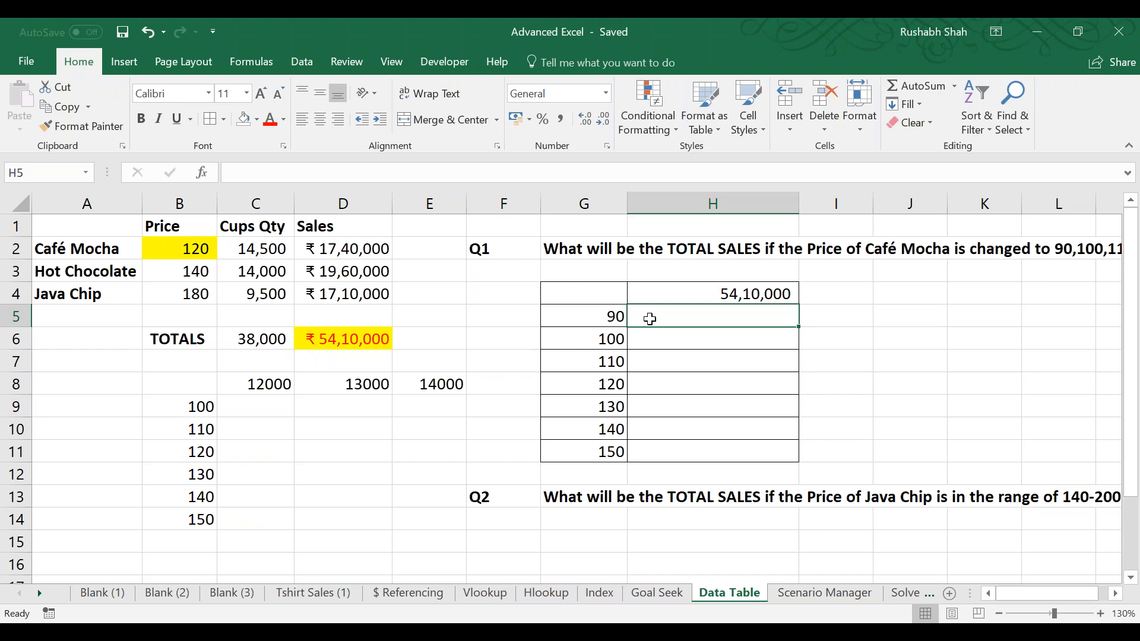
Create a one-input what-if data table on G4:H11 with B2, the Café Mocha price, as the column input cell.
left_click_drag(611, 315, 594, 453)
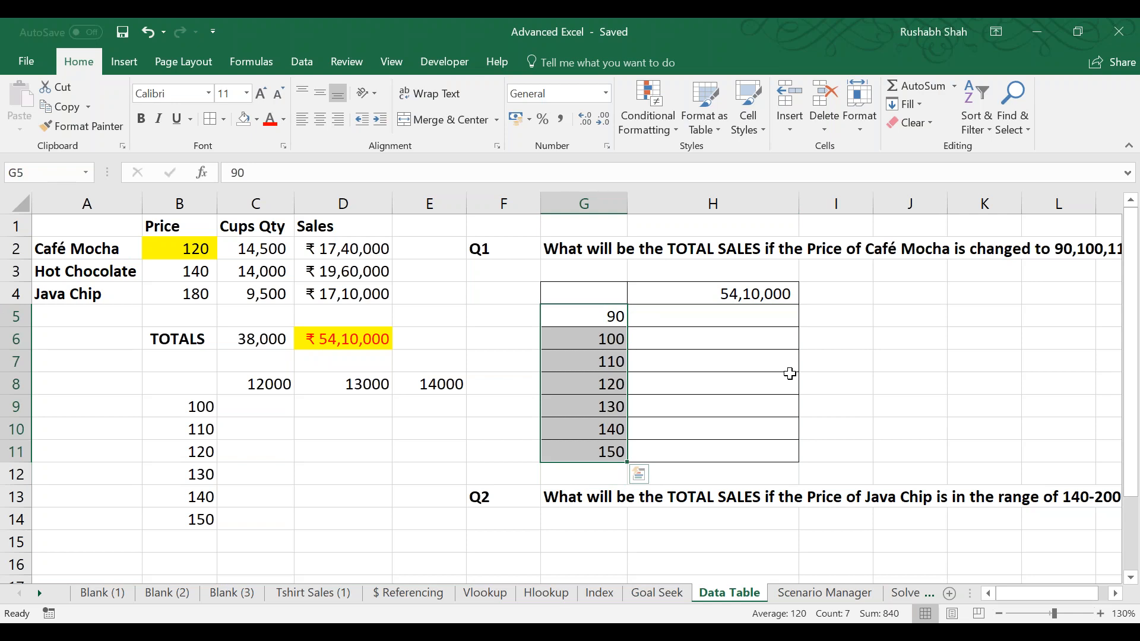
left_click(653, 331)
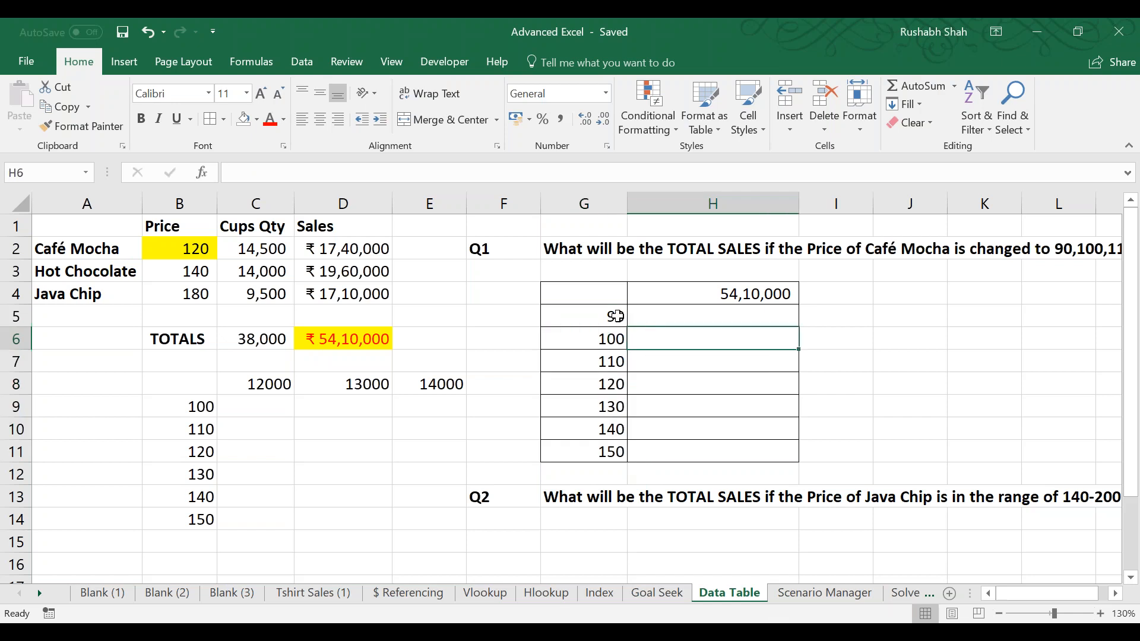
mouse_move(601, 294)
left_mouse_down()
mouse_move(665, 295)
mouse_move(673, 450)
left_mouse_up()
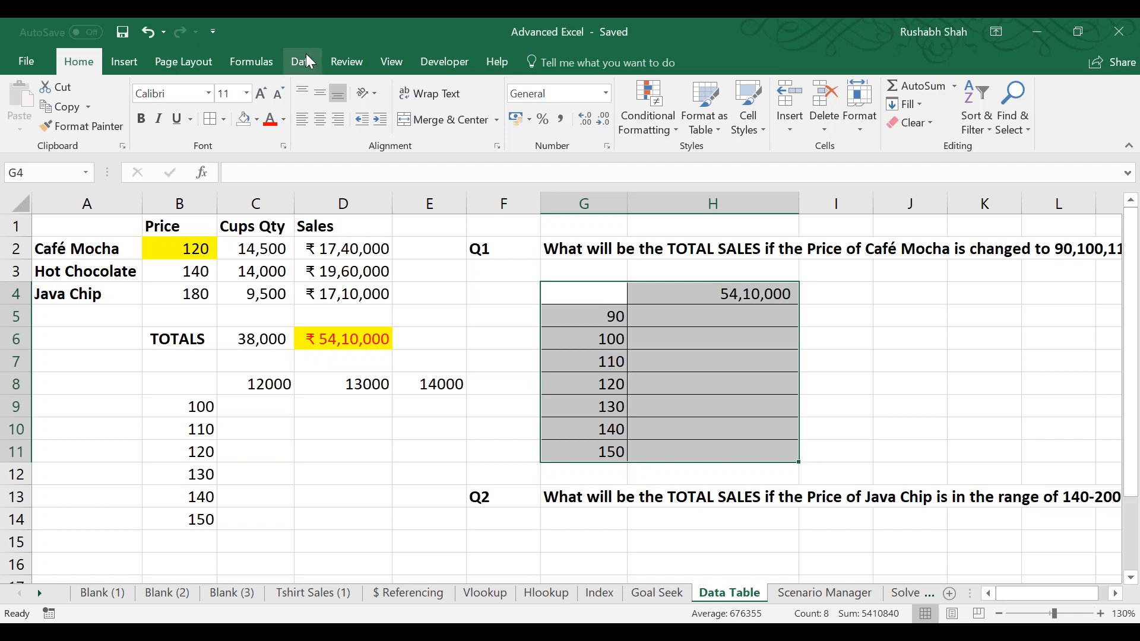
left_click(307, 56)
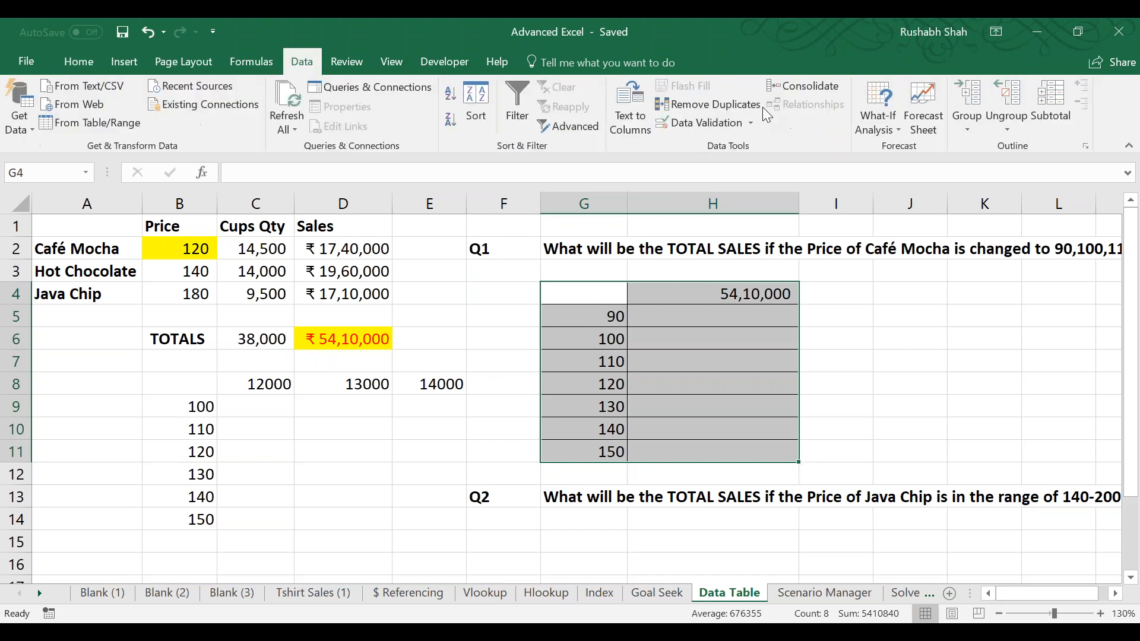
left_click(856, 130)
left_click(867, 186)
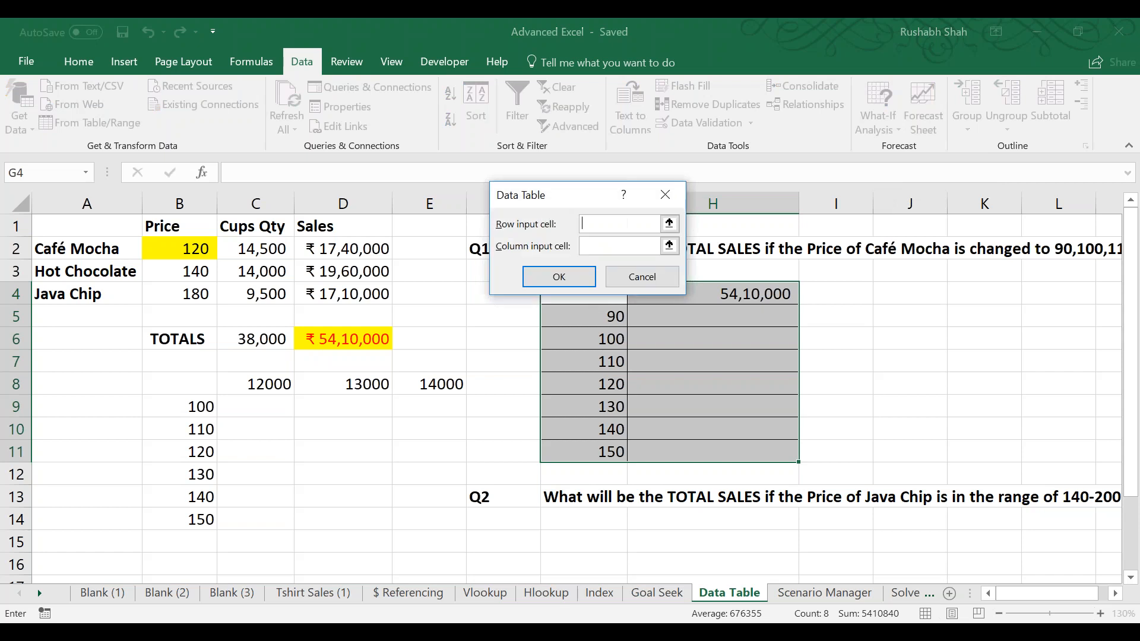
left_click_drag(507, 205, 323, 174)
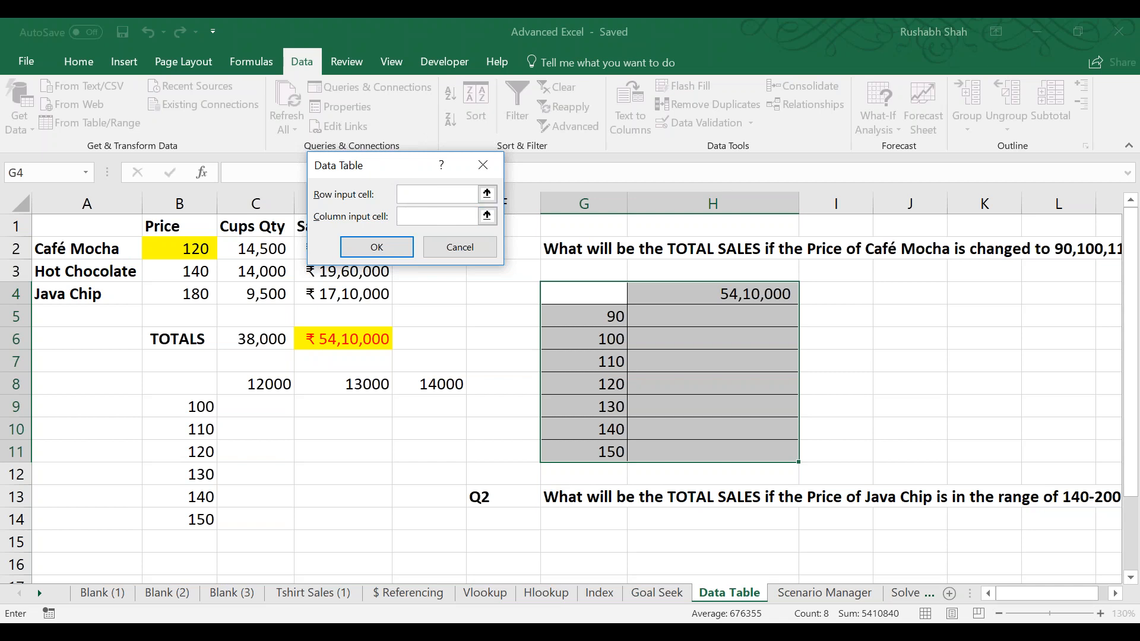
left_click(415, 216)
left_click(423, 200)
left_click_drag(406, 166, 474, 142)
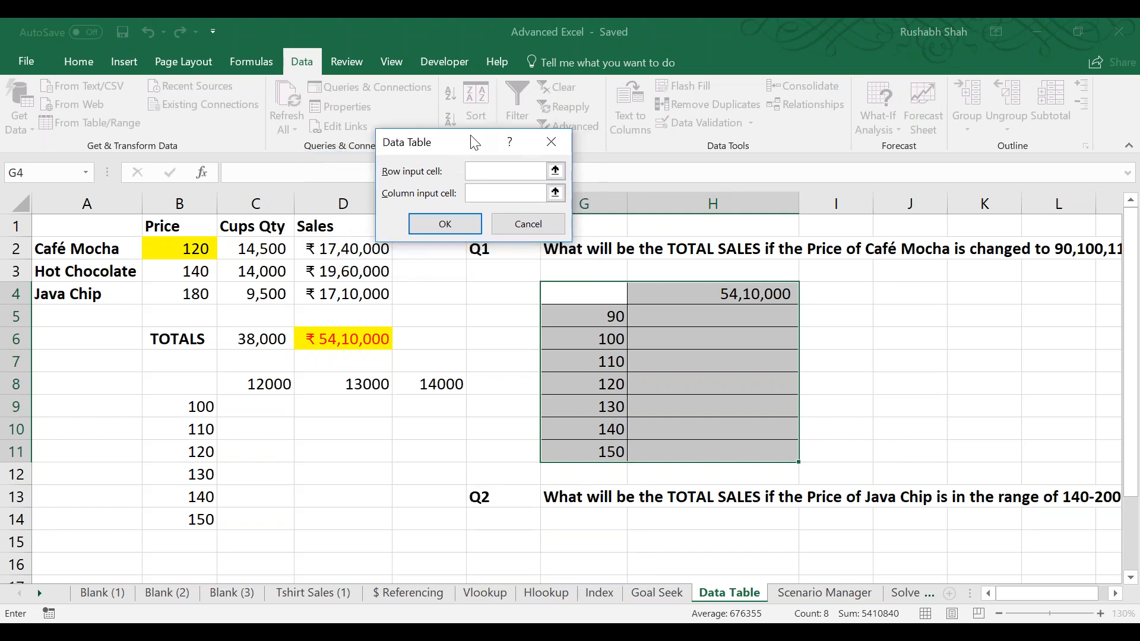
left_click(175, 246)
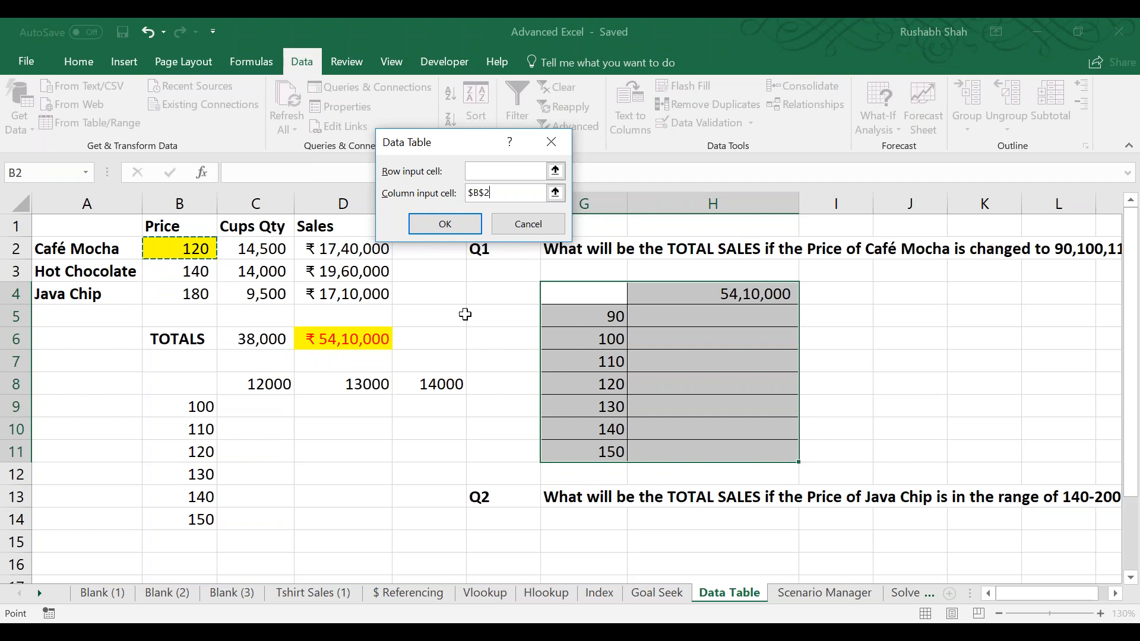
key("Return")
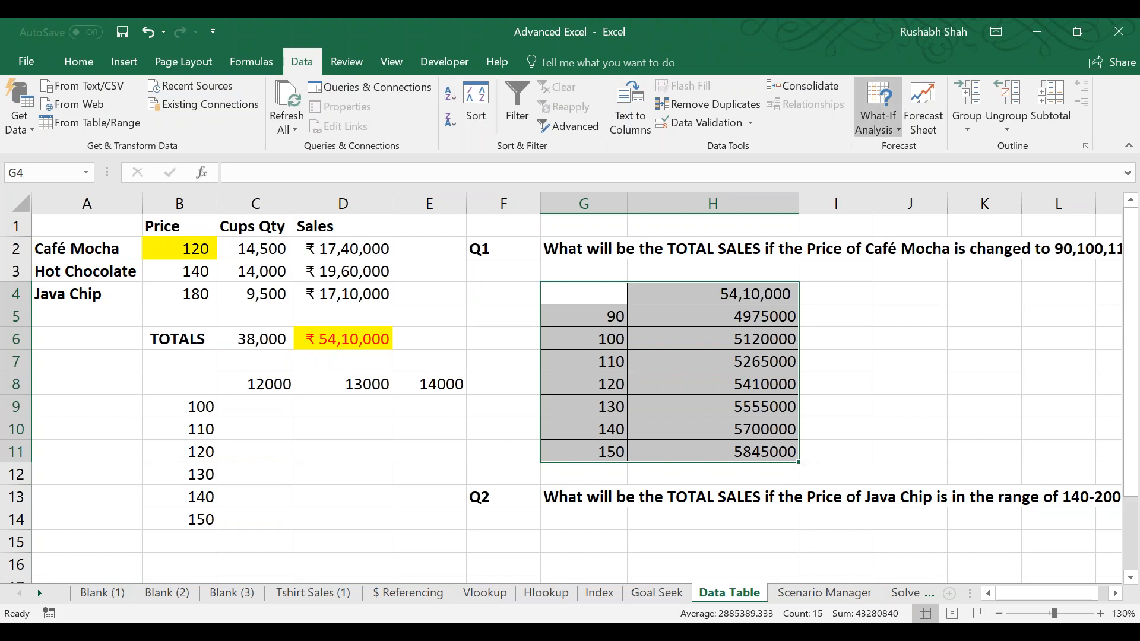
Reapply the what-if data table on G4:H11 with B2, the Café Mocha price, as the column input cell.
left_click(877, 118)
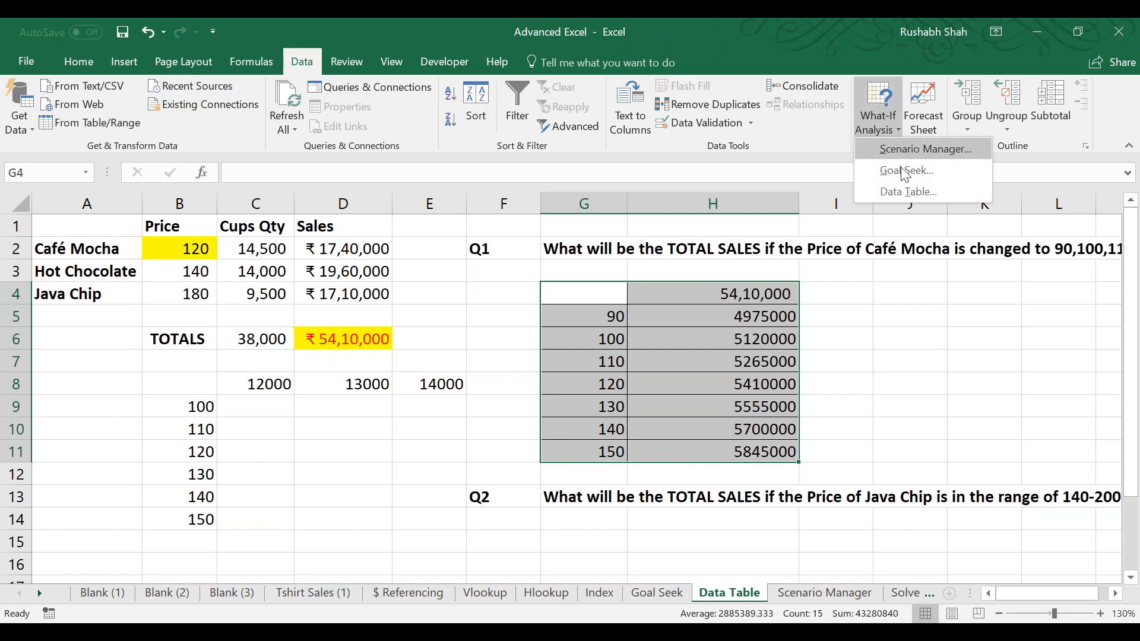
left_click(942, 191)
left_click(484, 193)
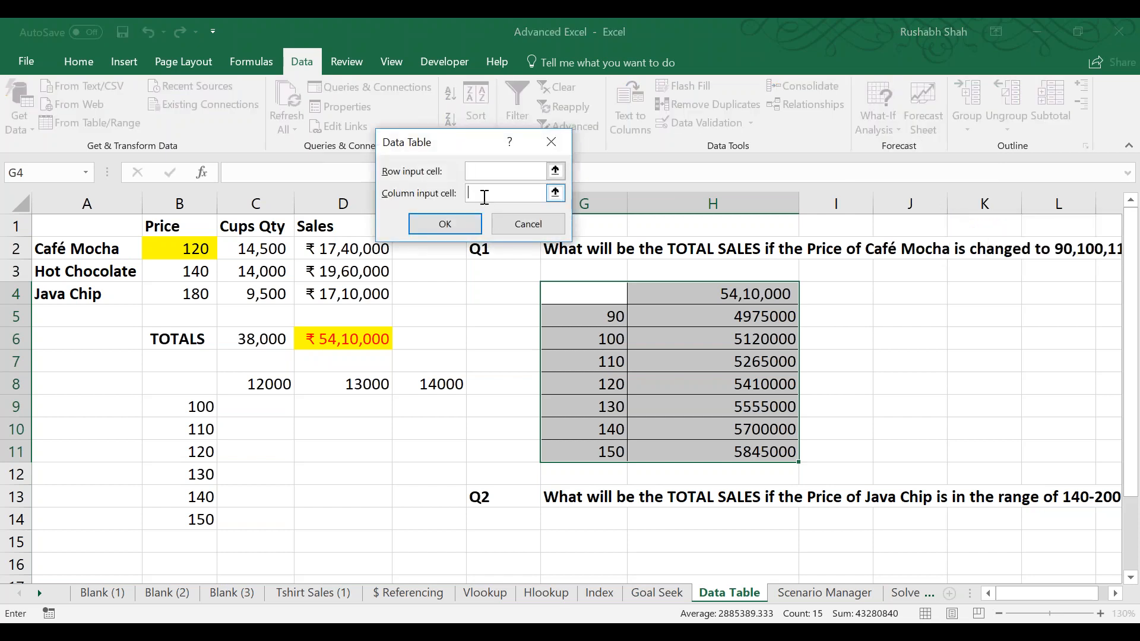
left_click(158, 248)
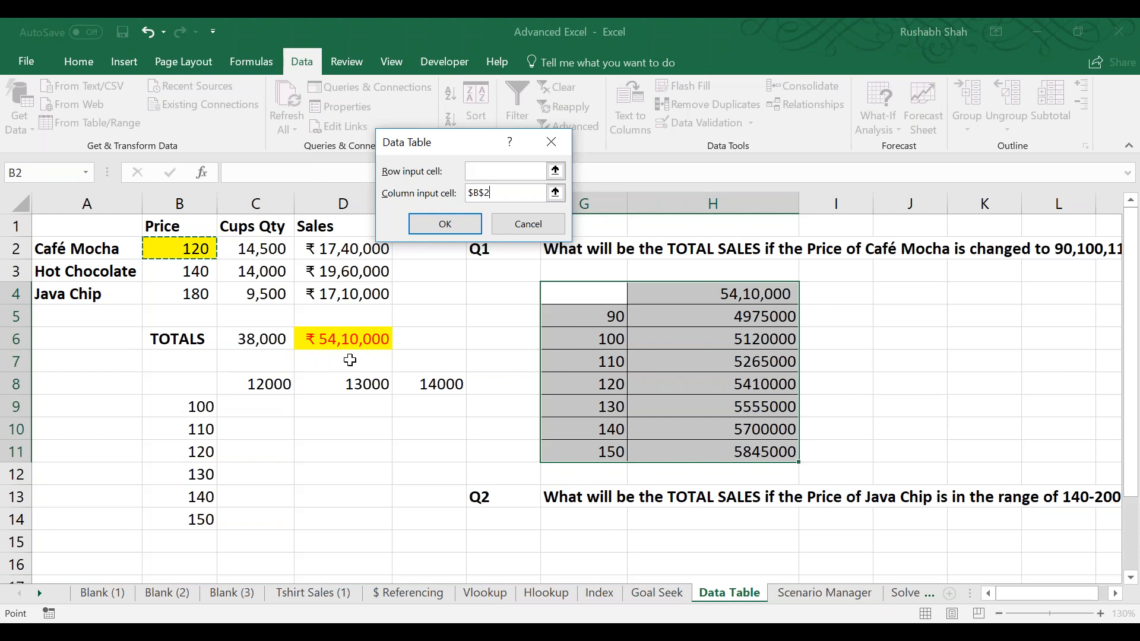
key("Return")
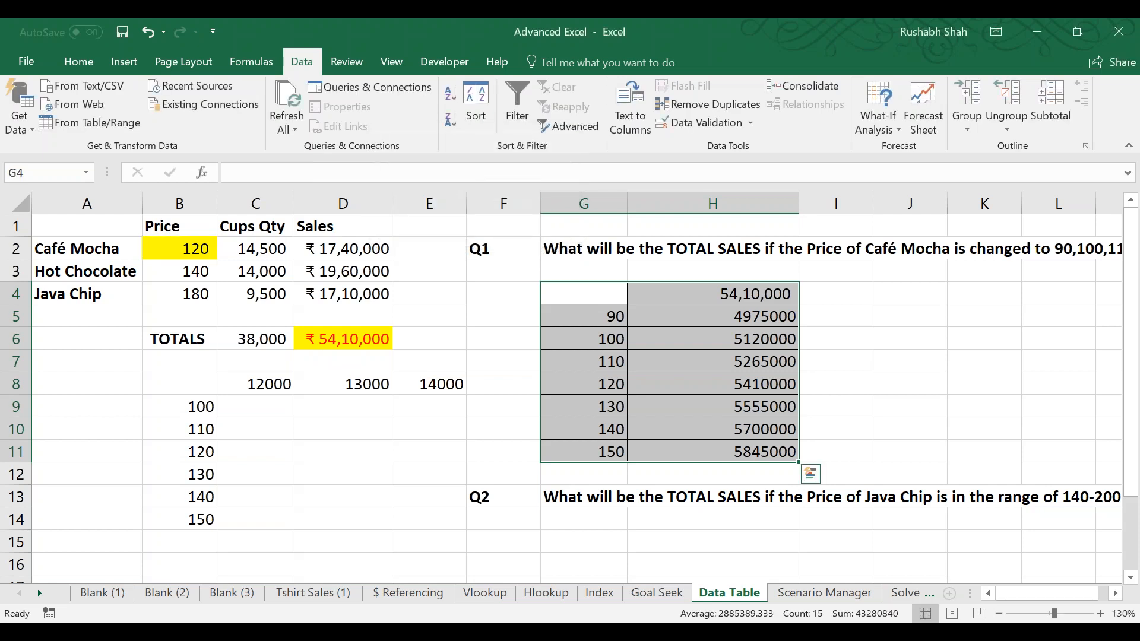
Read the full Q2 question in row 13 for the Java Chip price and quantity ranges.
key("Down")
key("Down")
key("Down")
key("Down")
key("Down")
key("Down")
key("Down")
key("Down")
key("Down")
key("Down")
key("Down")
key("Down")
key("Down")
key("Down")
key("Down")
key("Down")
key("Down")
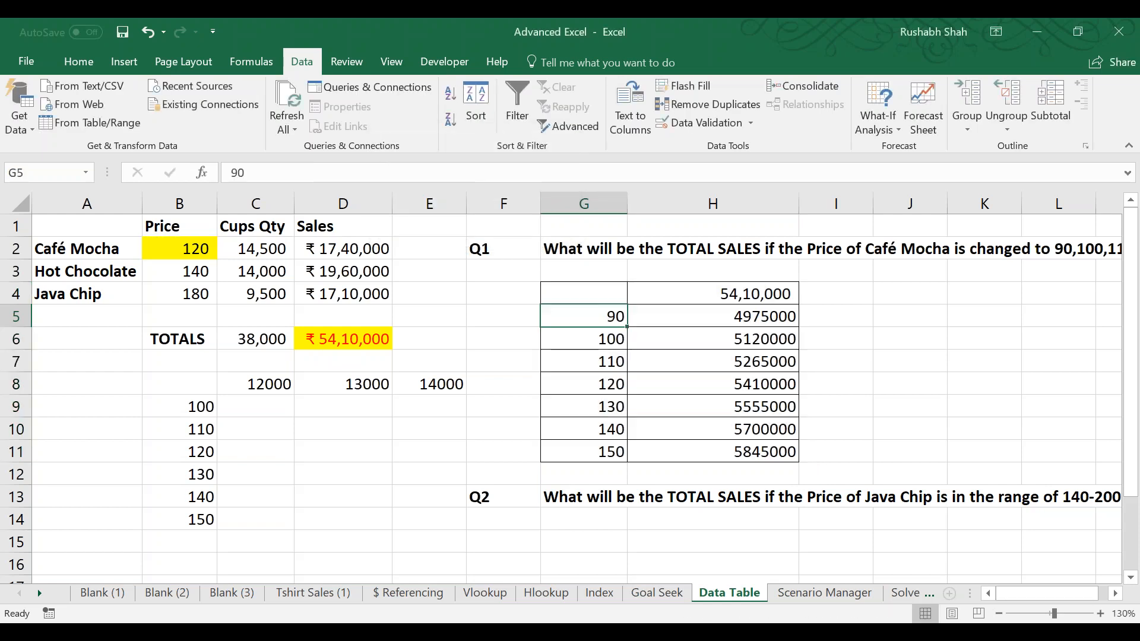
key("Up")
key("Up")
key("Up")
key("Up")
key("Up")
key("Right")
key("Right")
key("Right")
key("Right")
key("Right")
key("Right")
key("Right")
key("Right")
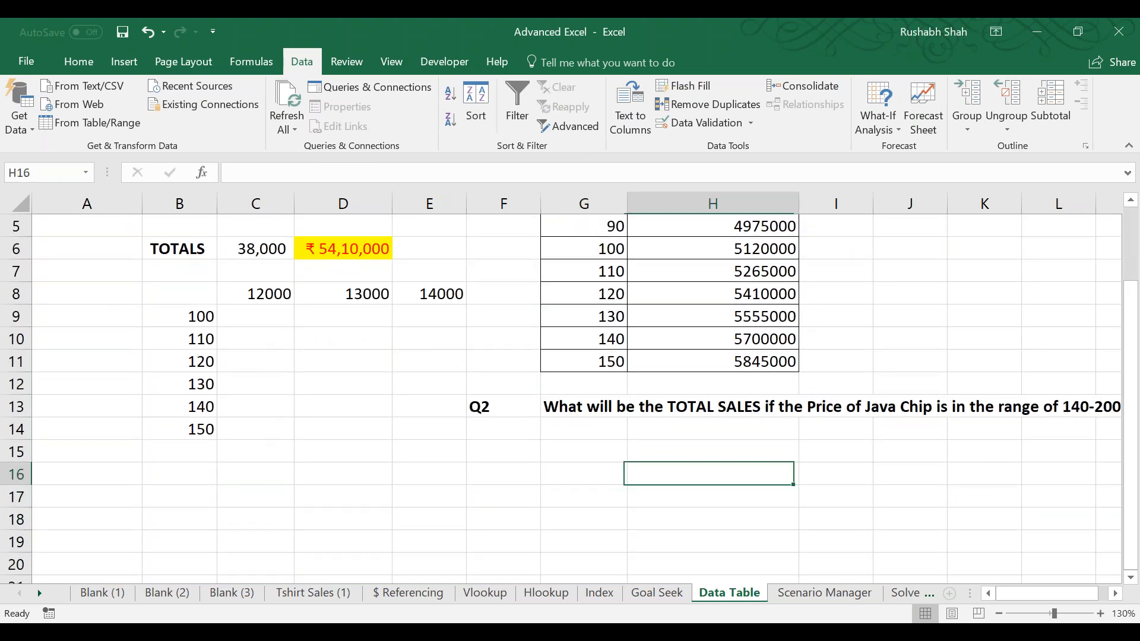
key("Left")
key("Left")
key("Left")
key("Left")
key("Left")
key("Left")
key("Left")
key("Left")
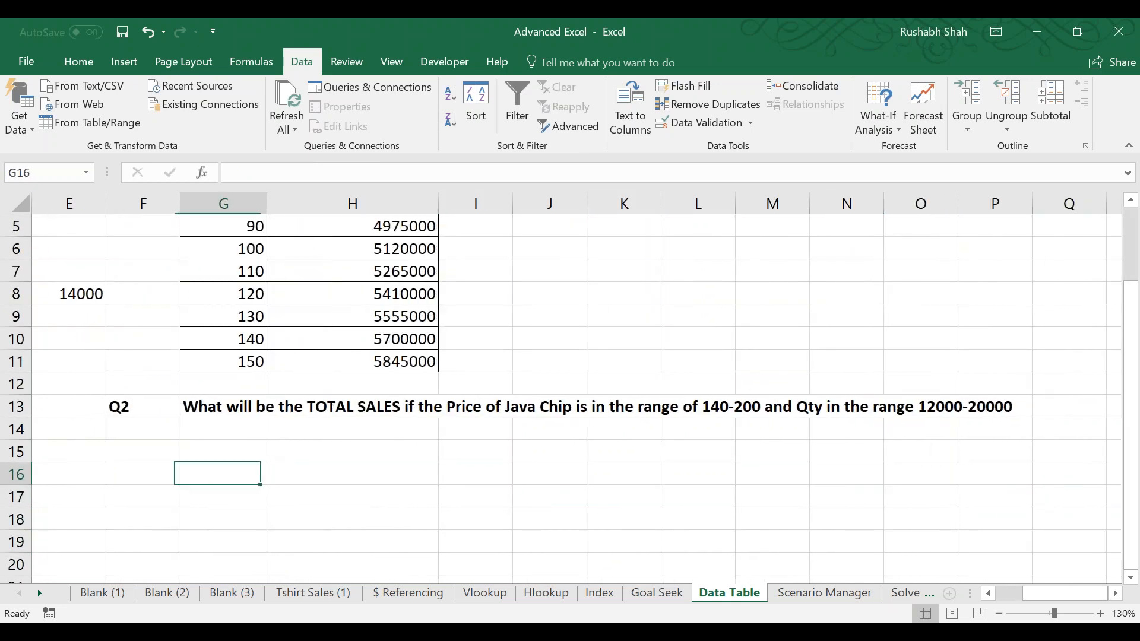
Save the workbook and list the Java Chip prices from 140 to 200 in steps of 10 down G16:G22.
key("ctrl+s")
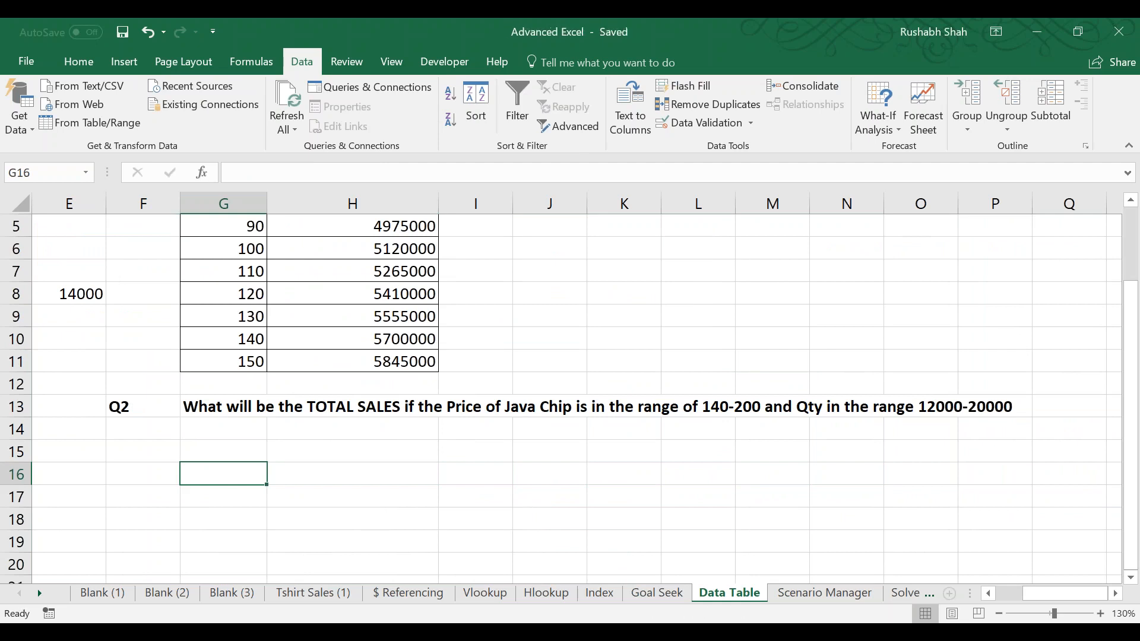
type("140")
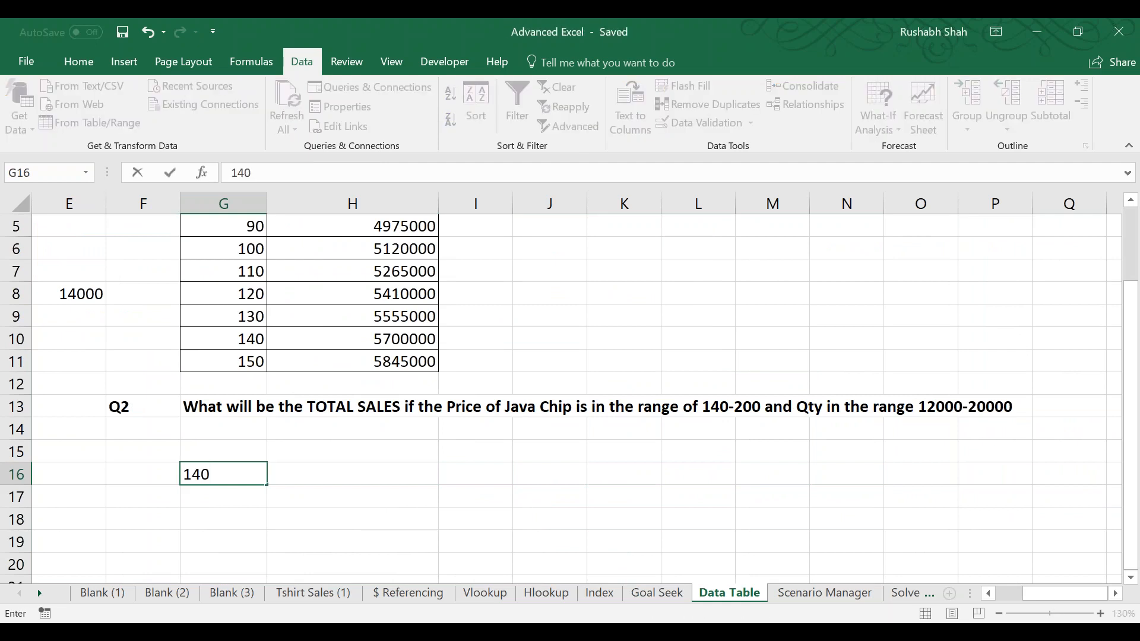
key("Return")
type("150")
key("Return")
type("160")
key("Return")
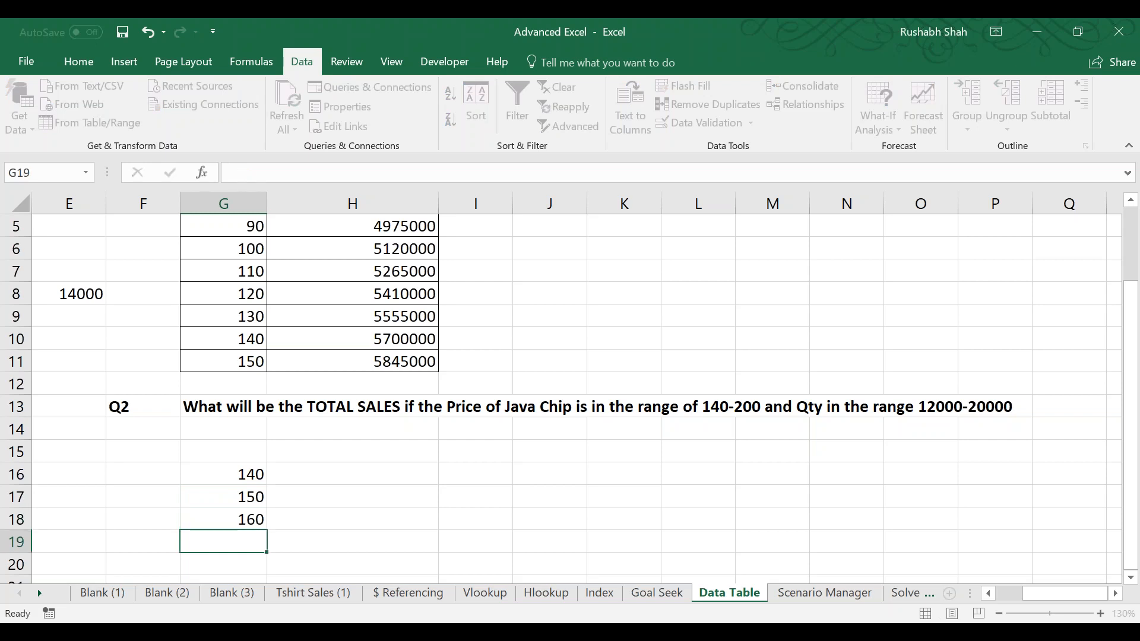
type("170")
key("Return")
type("180")
key("Return")
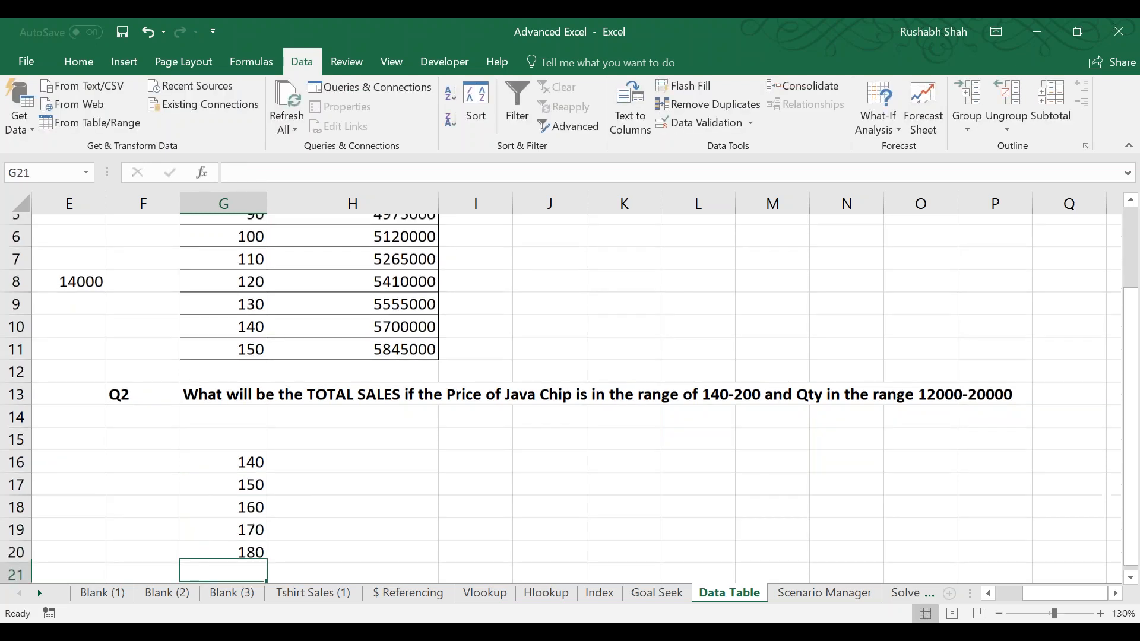
type("190")
key("Return")
type("200")
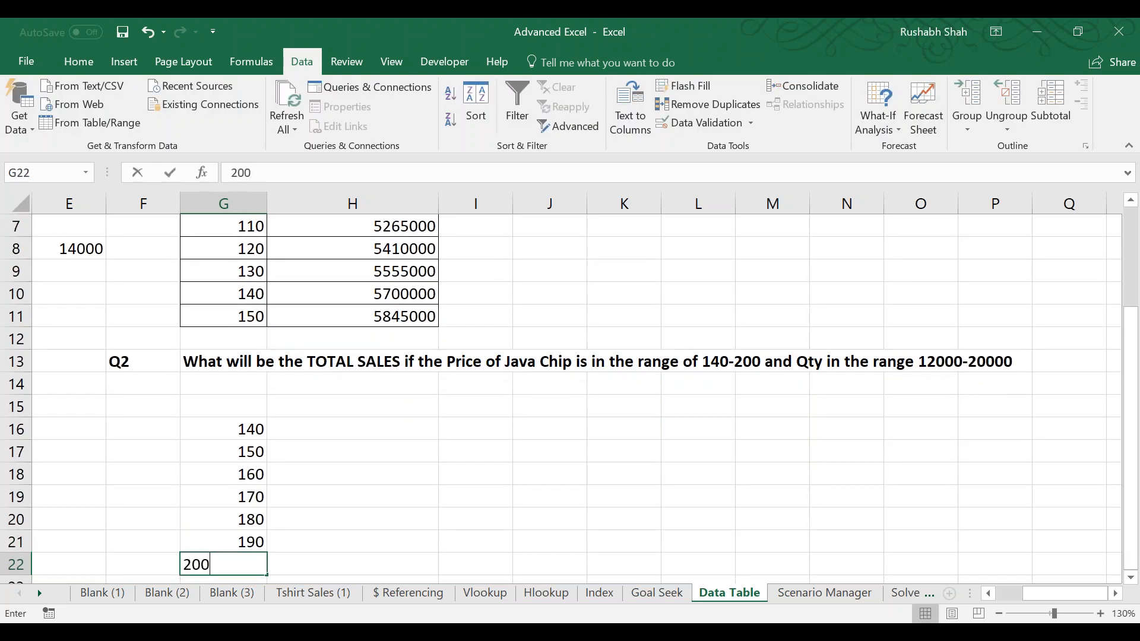
key("Return")
Enter the quantities 12000, 14000, 16000, 18000 and 20000 across H15:L15 as the Q2 table's header row.
key("Right")
key("Up")
key("Up")
key("Up")
key("Up")
key("Up")
key("Up")
key("Up")
key("Up")
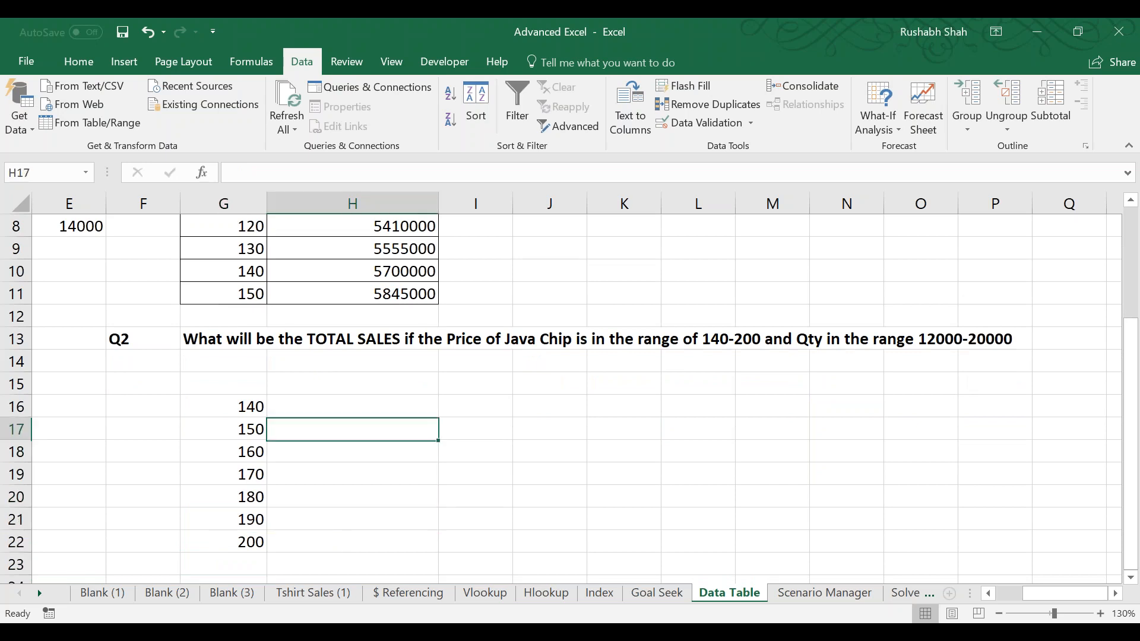
key("Right")
key("Right")
key("Right")
key("Right")
key("Right")
key("Right")
key("Right")
key("Right")
key("Right")
key("Right")
key("Right")
key("Right")
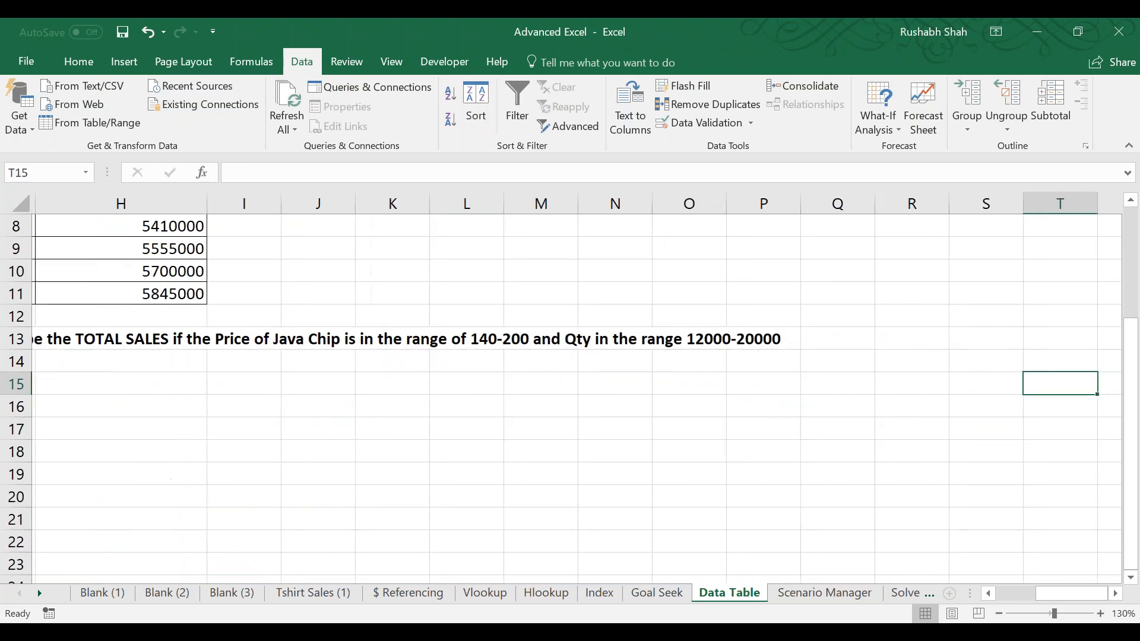
key("Left")
key("Left")
key("Left")
key("Left")
key("Left")
key("Left")
key("Left")
key("Left")
key("Left")
key("Left")
key("Left")
key("Left")
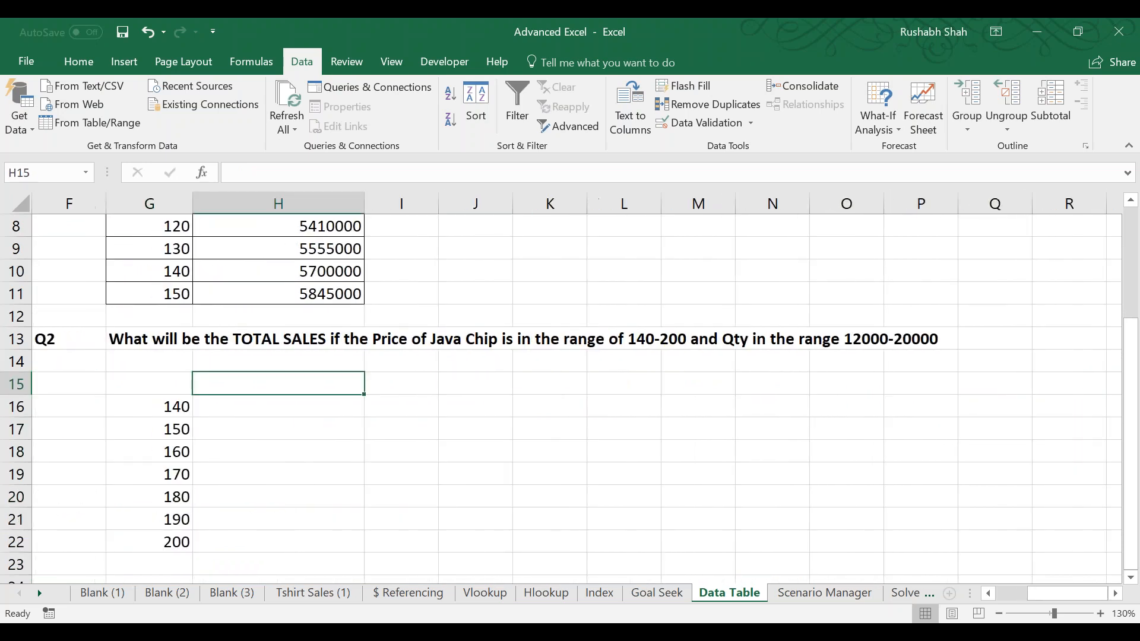
type("12000")
key("Tab")
type("14000")
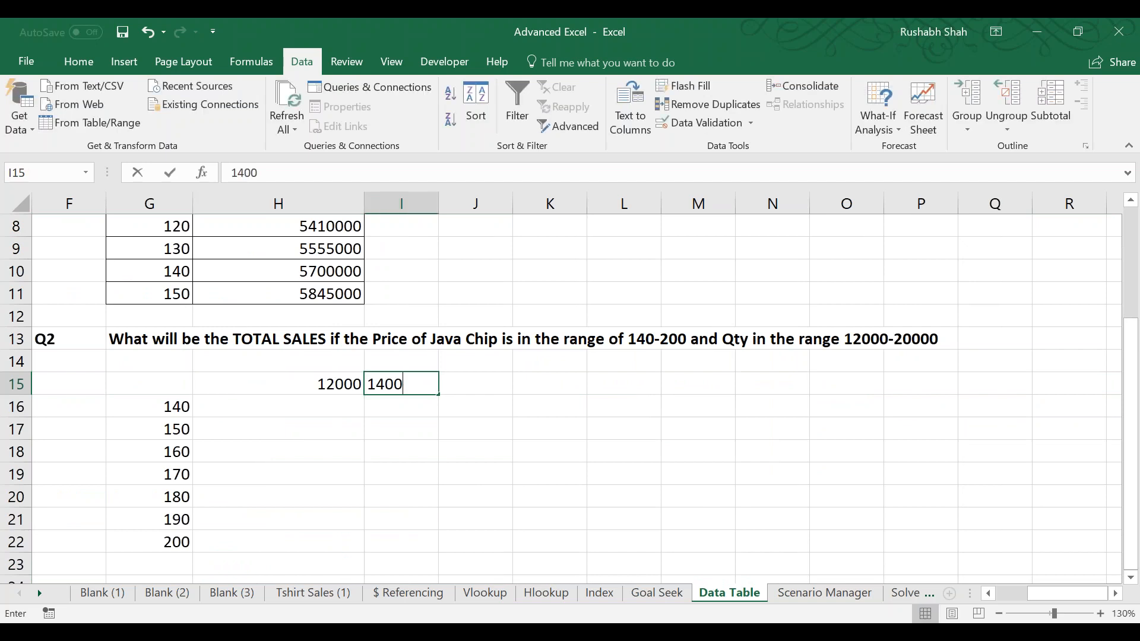
key("Tab")
type("16000")
key("Tab")
type("18000")
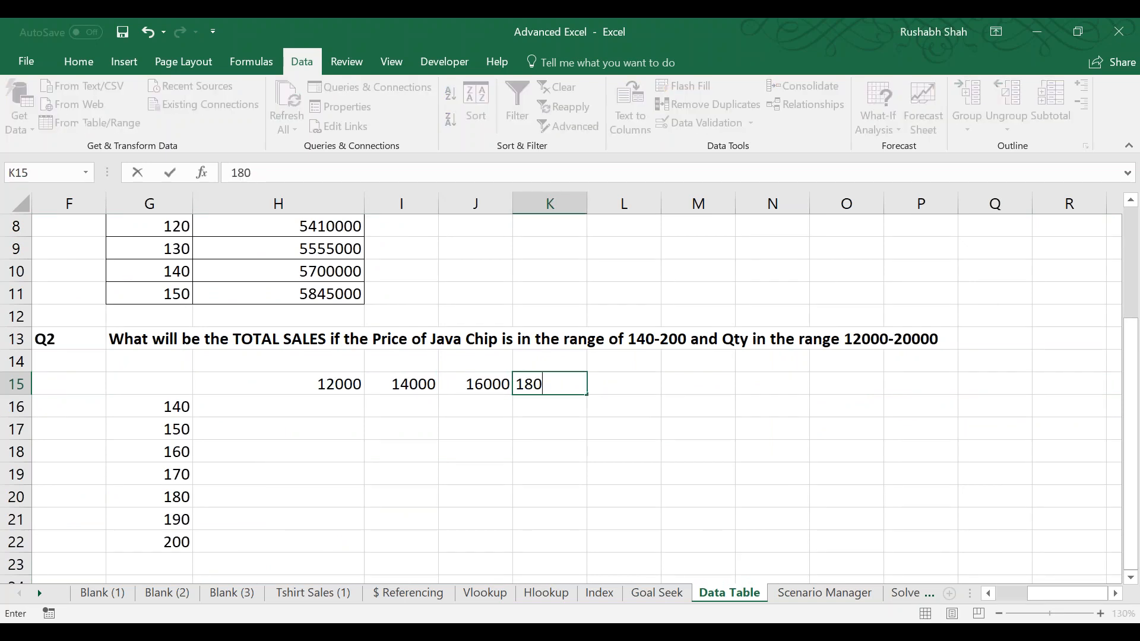
key("Tab")
type("20000")
key("Return")
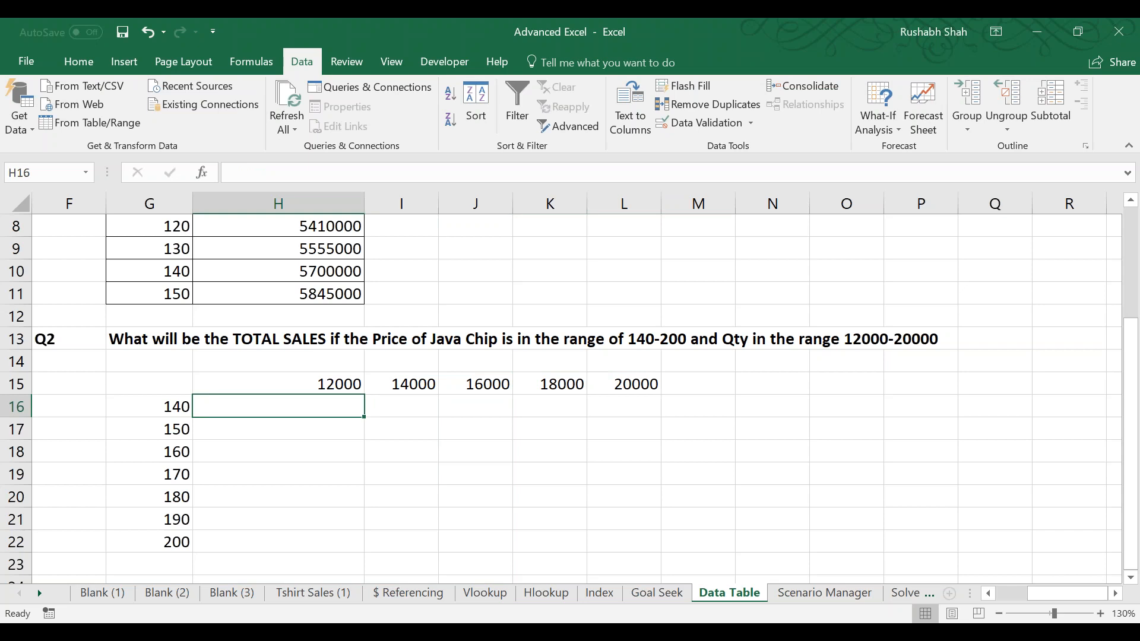
Save the workbook with the empty corner cell G15 of the Q2 table selected.
key("Left")
key("Left")
key("Left")
key("Left")
key("Left")
key("Up")
key("Right")
key("Right")
key("Right")
key("Right")
key("ctrl+s")
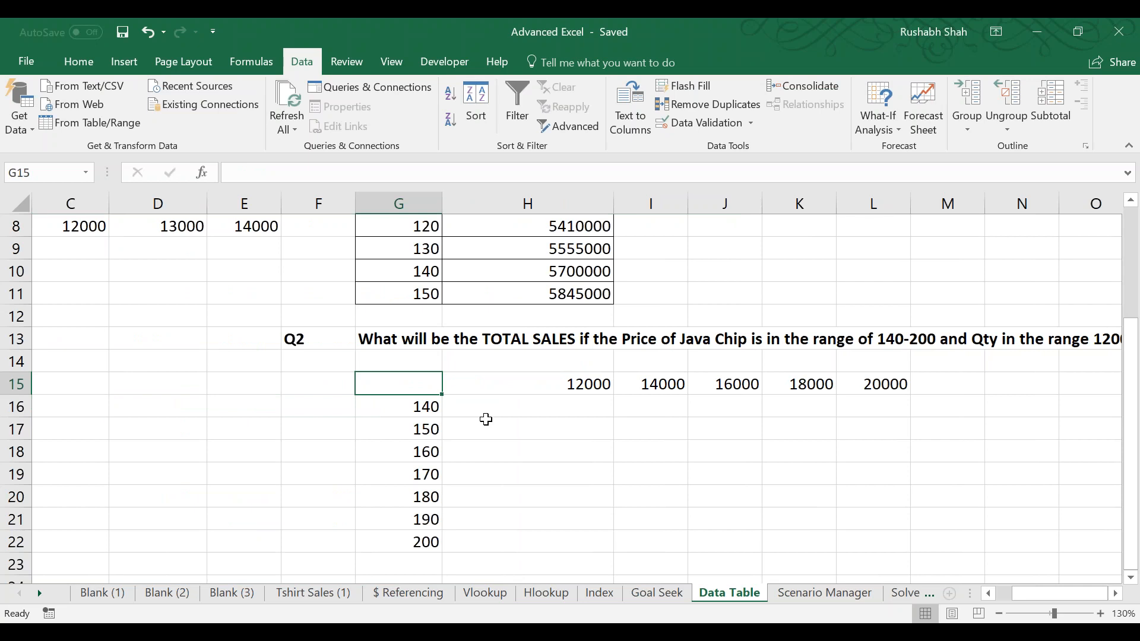
Link corner cell G15 to the total sales cell with the formula =D6 and autofit the width of column G.
type("=")
key("Up")
key("Left")
key("Up")
key("Up")
key("Left")
key("Left")
key("Up")
key("Left")
key("Up")
key("Up")
key("Up")
key("Left")
key("Up")
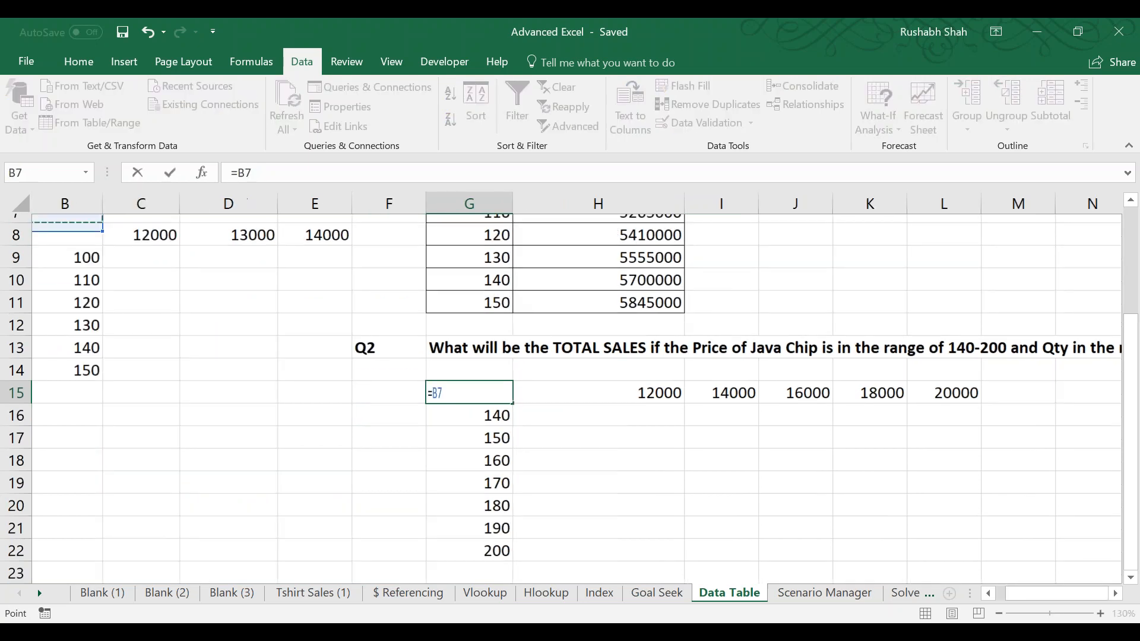
key("Left")
key("Up")
key("Up")
key("Right")
key("Right")
key("Up")
key("Right")
key("Down")
key("Down")
key("Up")
key("Up")
key("Up")
key("Up")
key("Down")
key("Down")
key("Down")
key("Down")
key("Down")
key("Up")
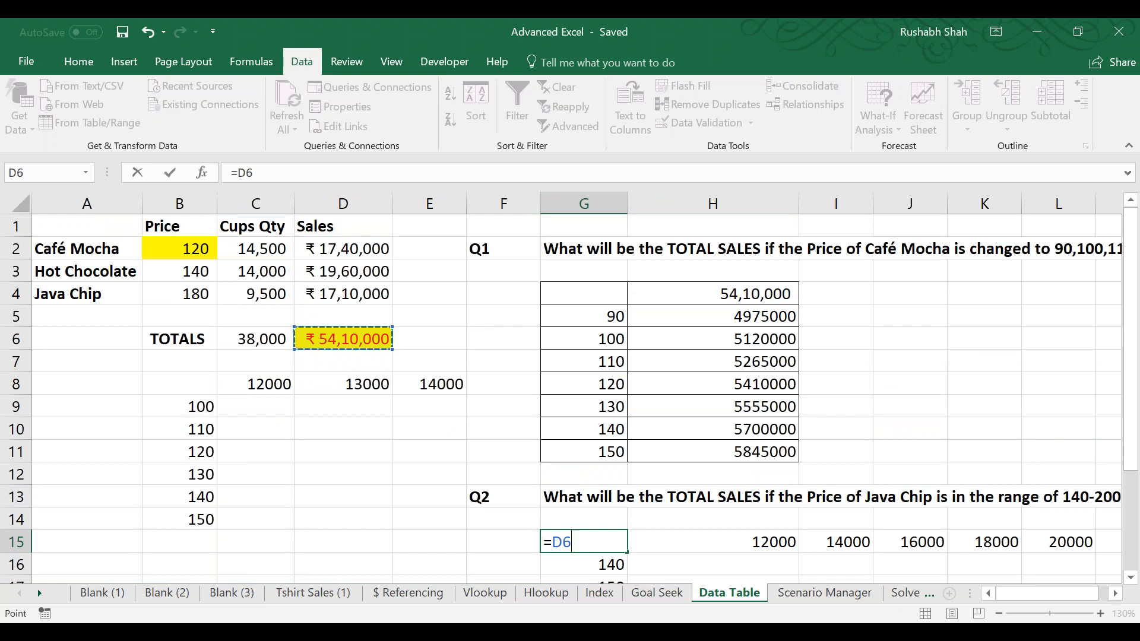
key("Return")
left_click(583, 542)
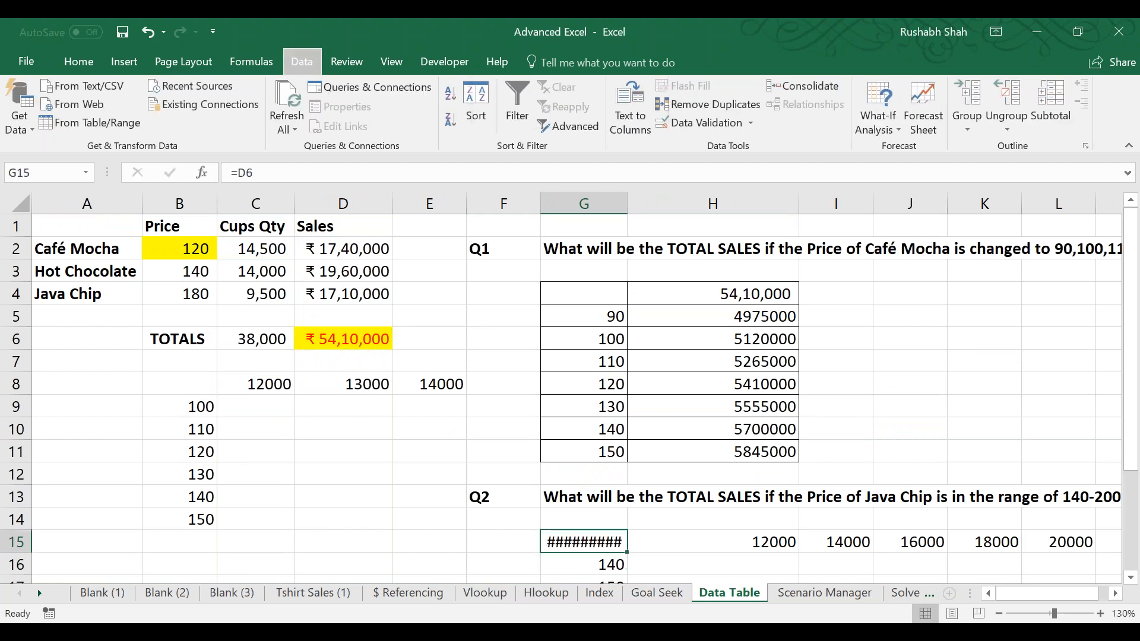
double_click(626, 204)
Give H4 a red font and a light orange fill, and copy its formatting to G15.
left_click(732, 289)
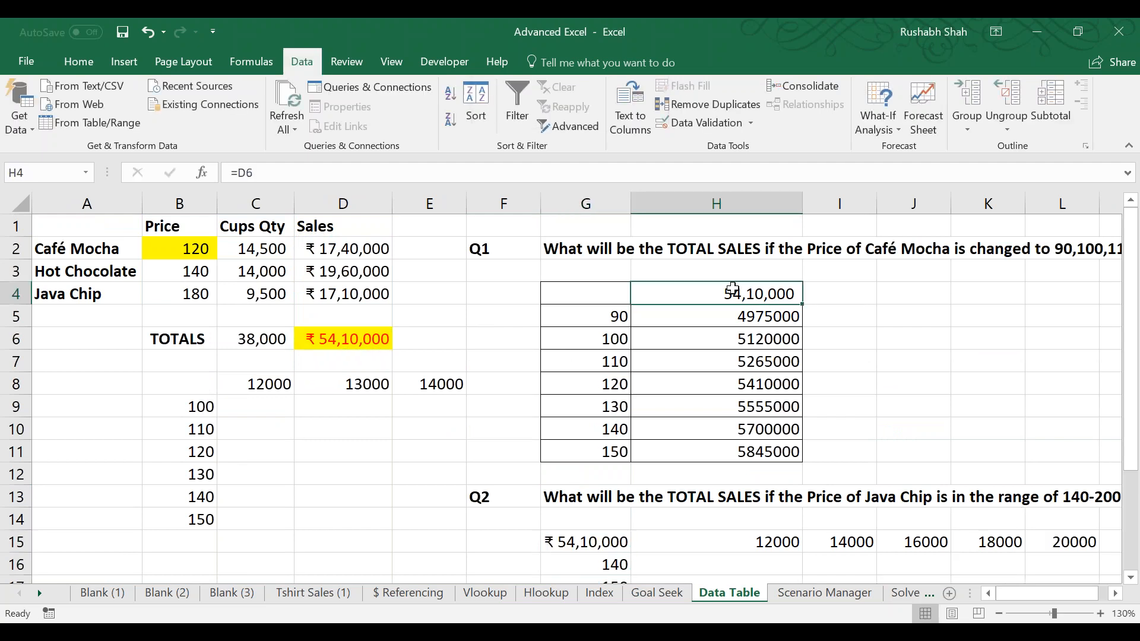
left_click(79, 61)
left_click(271, 120)
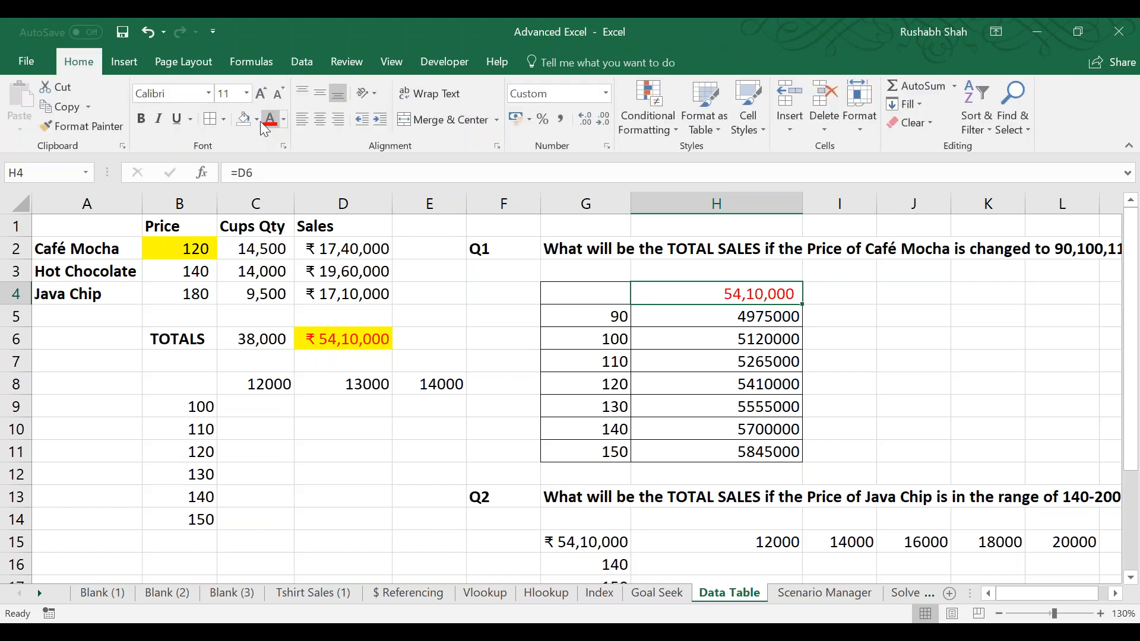
left_click(256, 119)
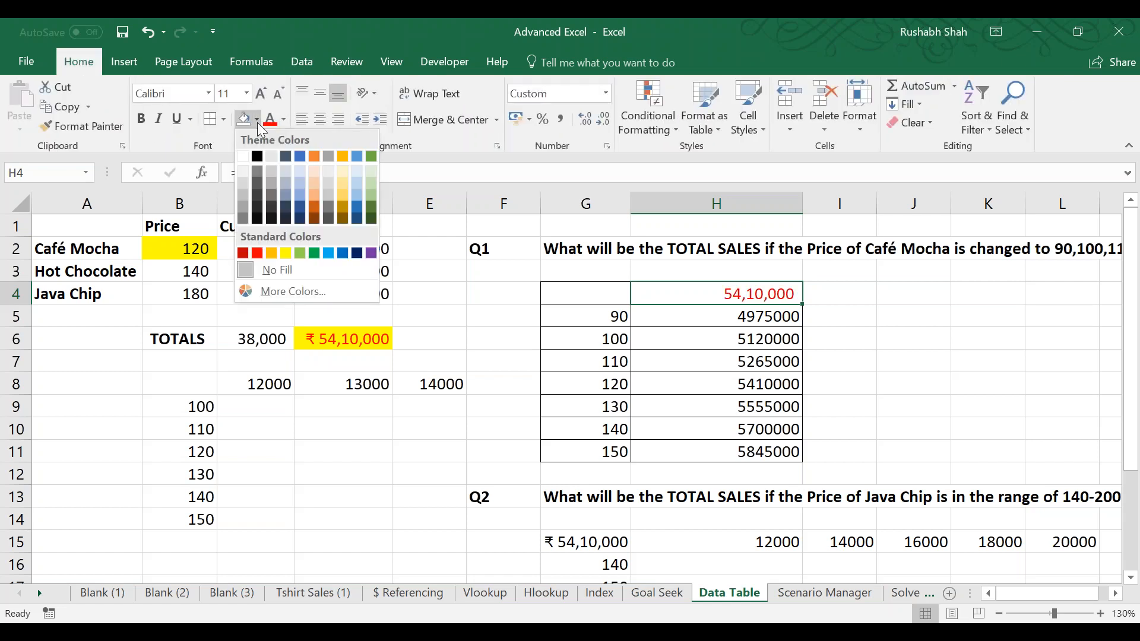
left_click(309, 179)
left_click(89, 126)
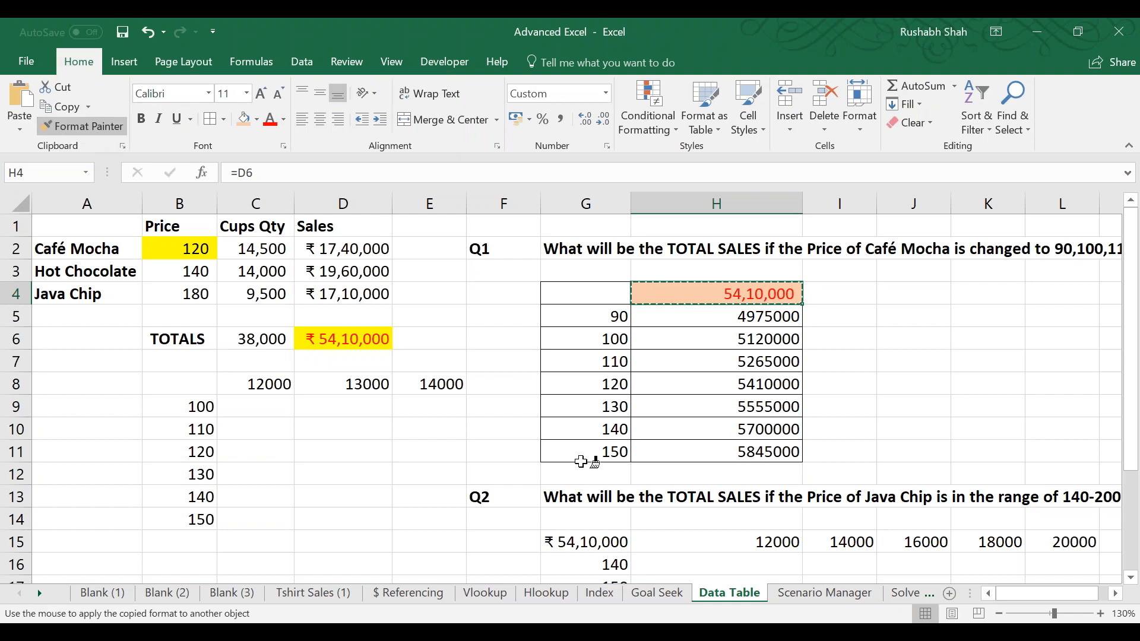
left_click(583, 540)
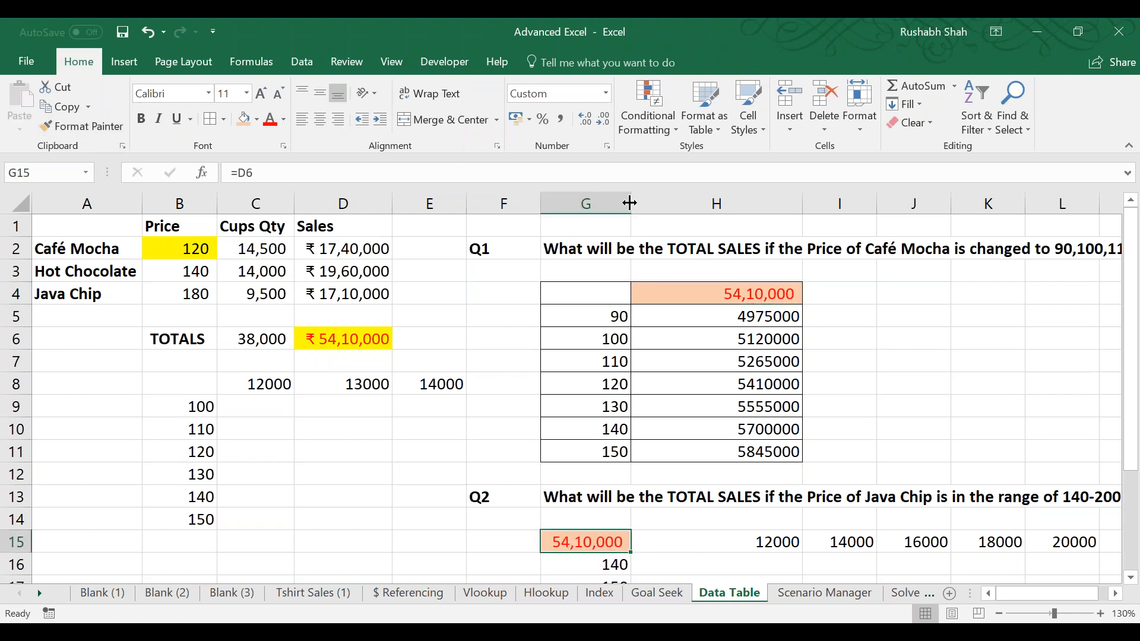
Add borders around all cells of the Q2 table range G15:L22.
key("Down")
key("Down")
key("Down")
key("Up")
key("Up")
key("Up")
key("ctrl+shift+End")
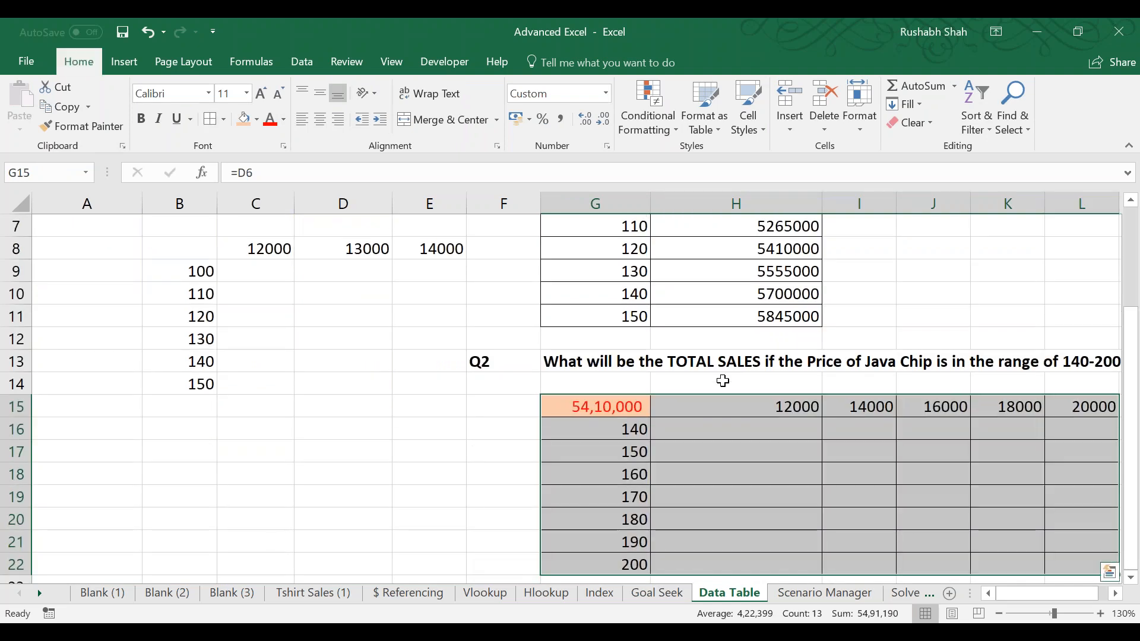
Compare the layout of the Q1 table from H4 downward with the Q2 table and its formula in corner cell G15.
key("Up")
key("Up")
key("Up")
key("Up")
key("Up")
key("Up")
key("Up")
key("Up")
key("Up")
key("Up")
key("Up")
key("Up")
key("Up")
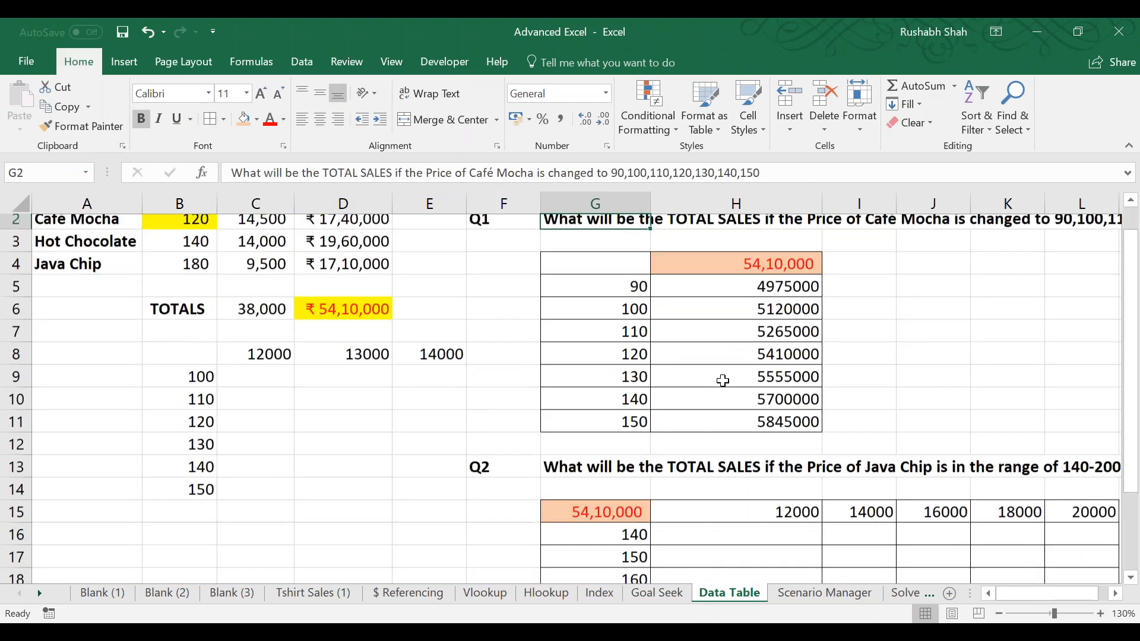
key("Down")
key("Down")
key("Down")
key("Right")
key("Up")
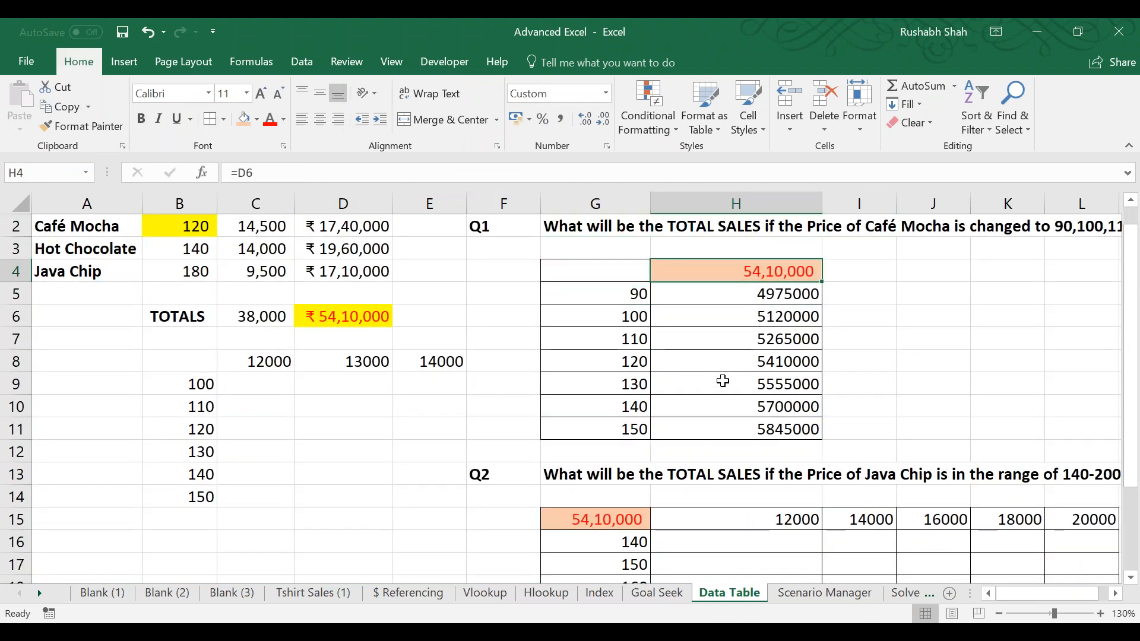
key("ctrl+shift+Down")
key("Down")
key("Up")
key("Down")
key("Down")
key("Down")
key("Down")
key("Down")
key("Down")
key("Down")
key("Down")
key("Down")
key("Down")
key("Down")
key("Down")
key("Down")
key("Down")
key("Down")
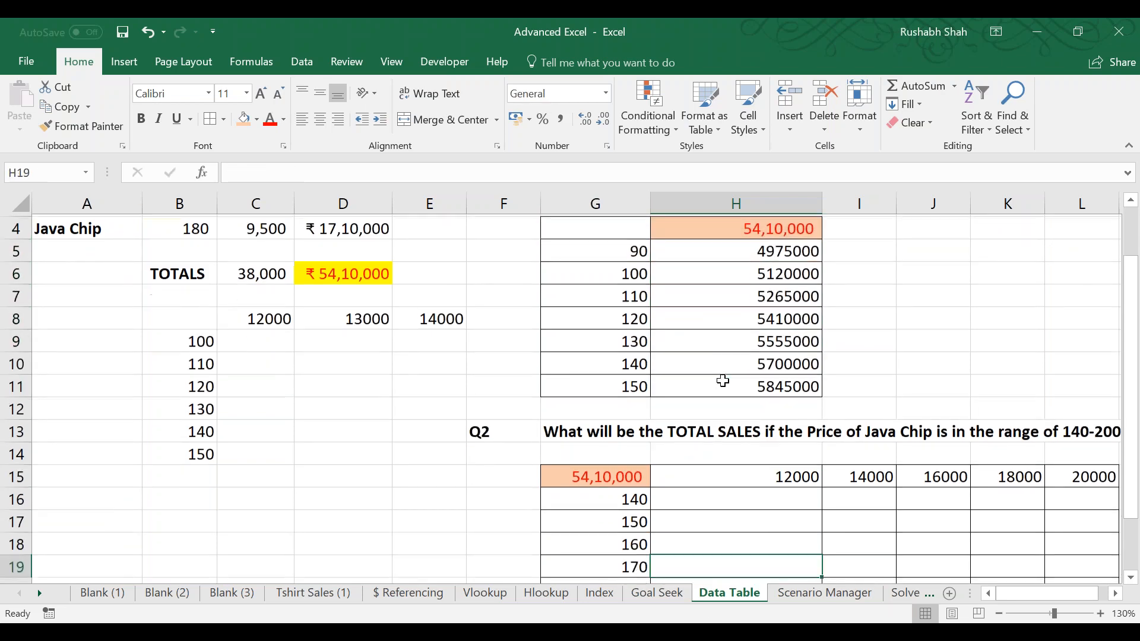
key("Left")
key("Down")
key("Up")
key("Up")
key("Up")
key("Up")
key("Up")
Select the whole Q2 table G15:L22, including its price column and quantity row, and save the workbook.
key("ctrl+shift+Down")
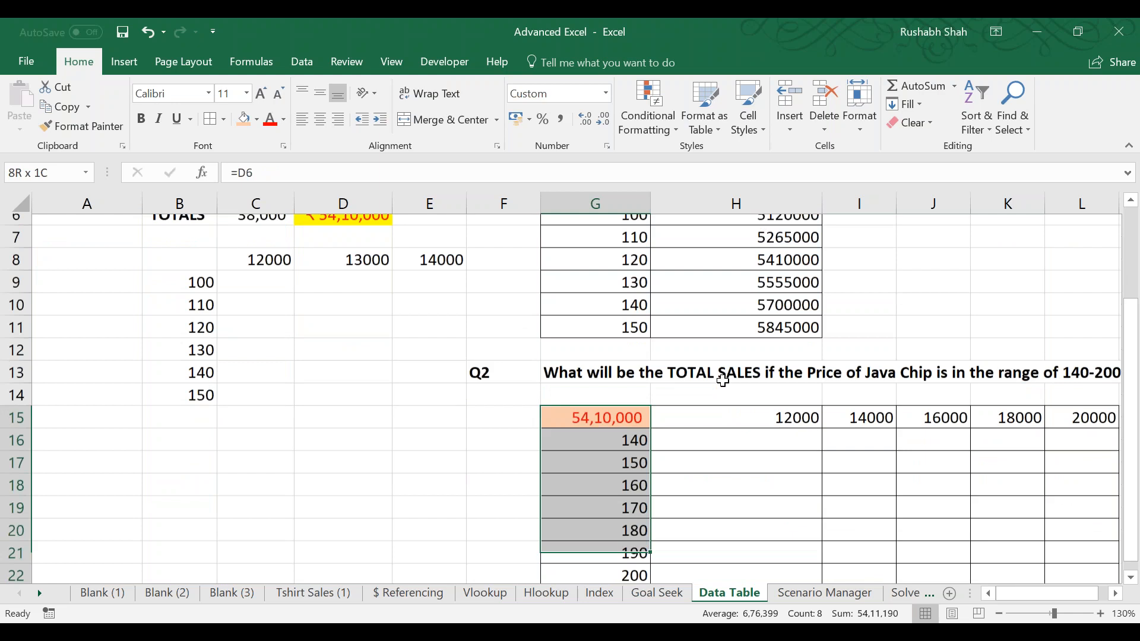
key("ctrl+shift+Up")
key("ctrl+shift+Right")
key("Left")
key("Right")
key("ctrl+s")
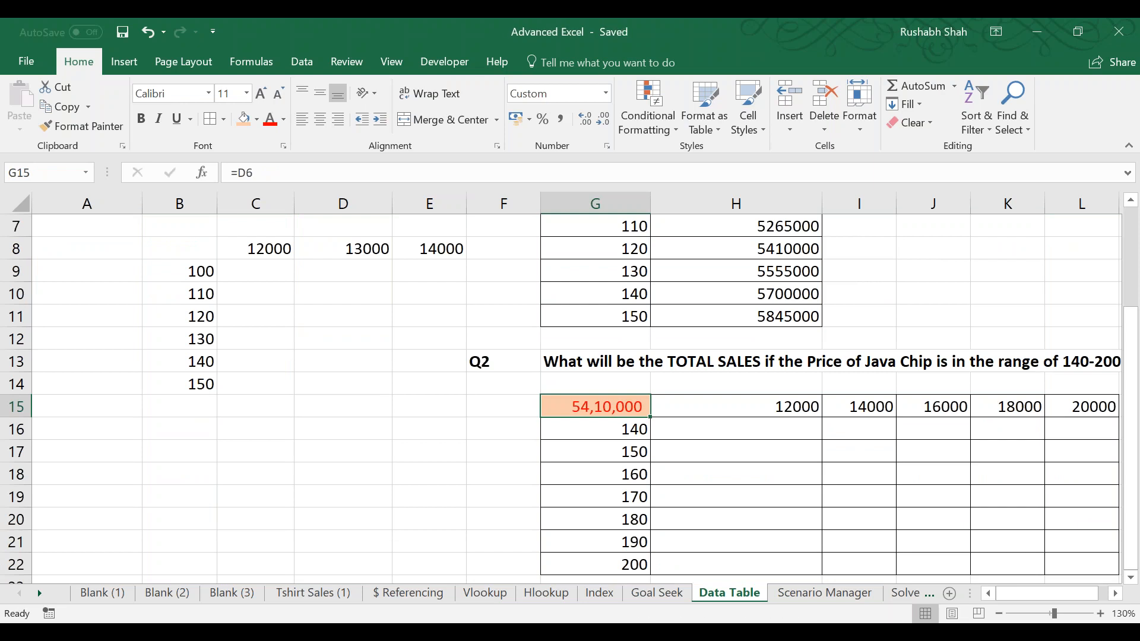
key("ctrl+a")
key("ctrl+q")
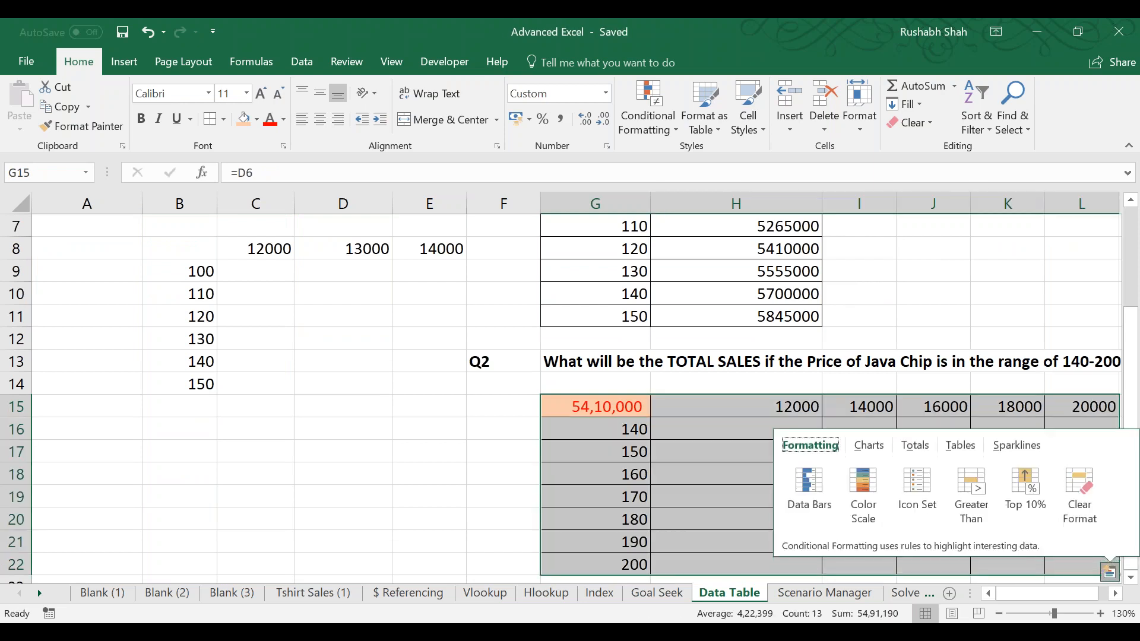
key("Escape")
key("ctrl+s")
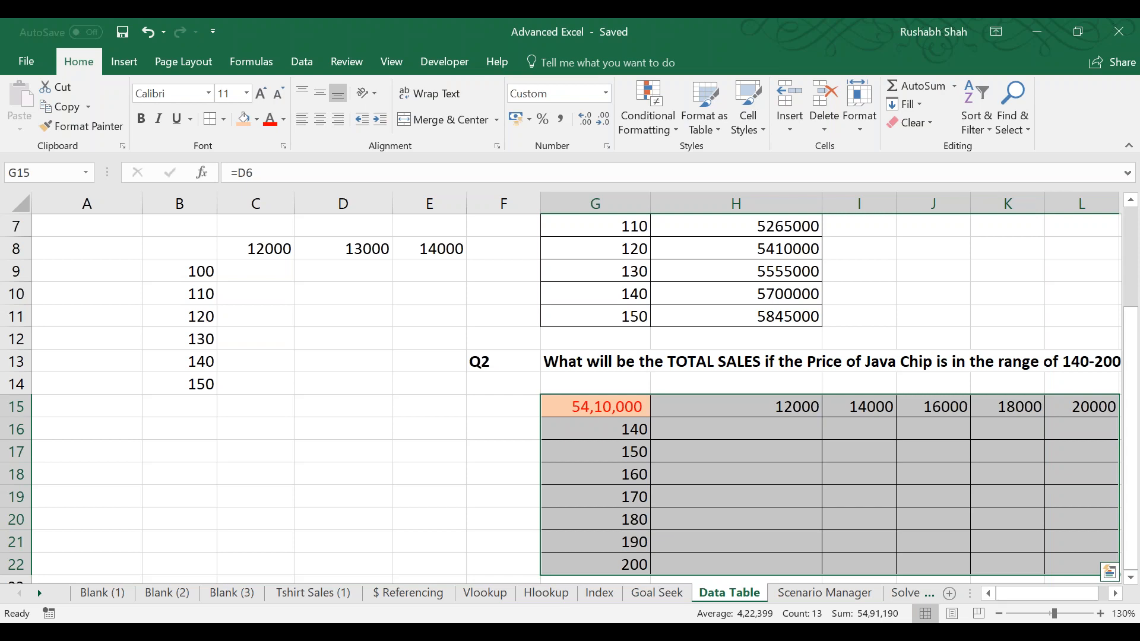
Start a what-if Data Table on the selected range with the Java Chip quantity cell C4 as row input cell.
left_click(301, 62)
left_click(858, 129)
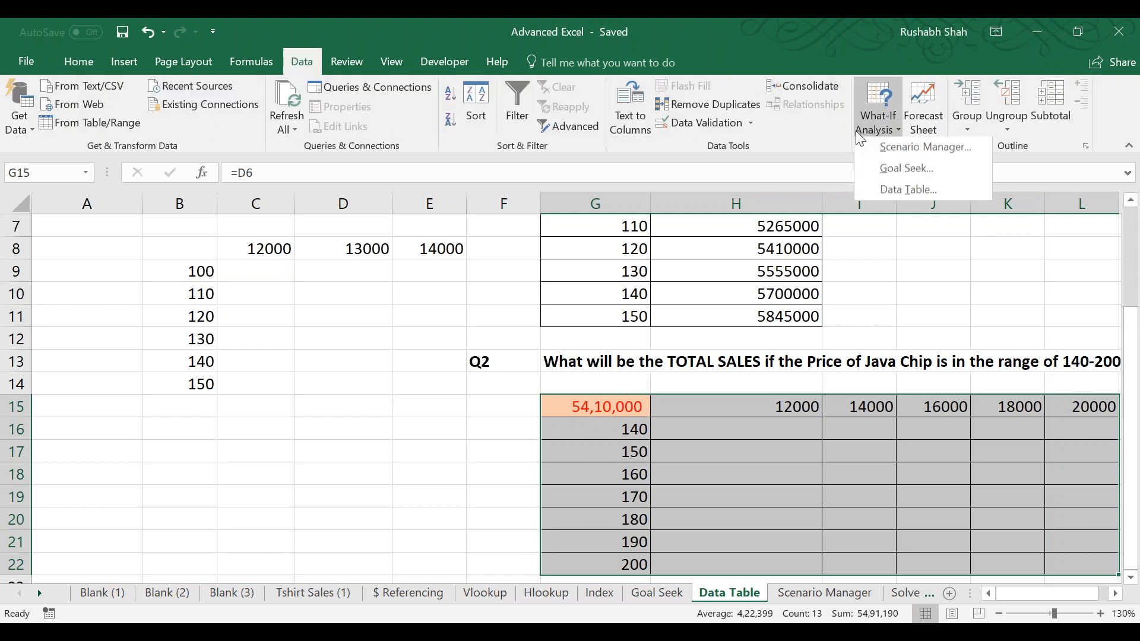
left_click(867, 191)
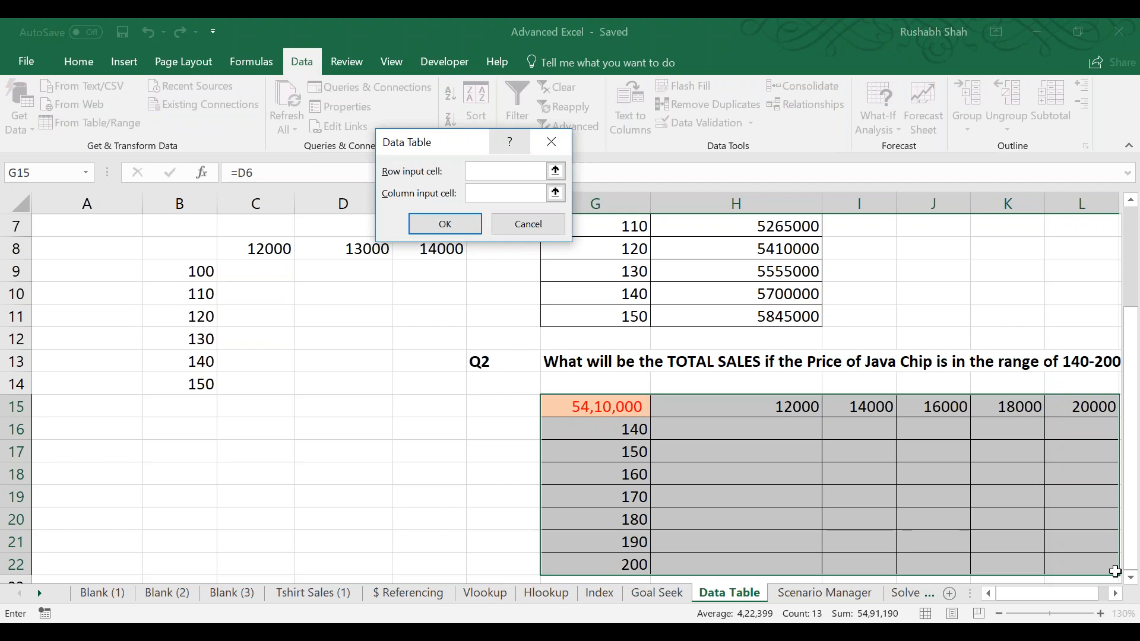
left_click(1115, 594)
left_click(1115, 594)
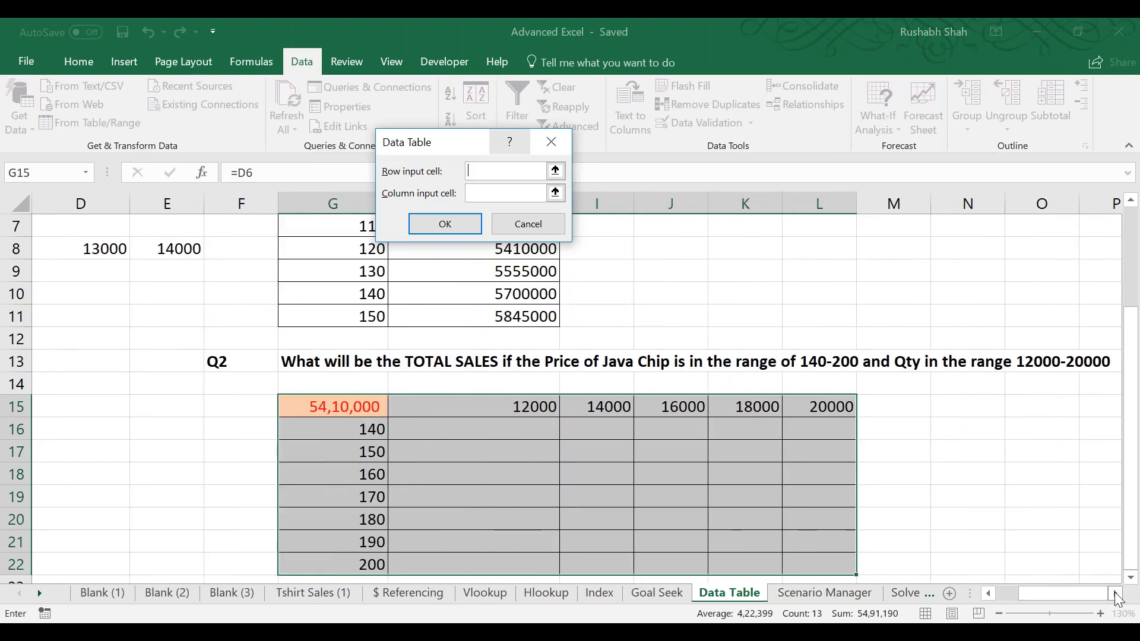
left_click(994, 593)
left_click(995, 594)
left_click(323, 402)
key("Up")
key("Up")
key("Up")
key("Up")
key("Up")
key("Up")
key("Up")
key("Up")
key("Up")
key("Left")
key("Down")
key("Down")
key("Down")
Use the Java Chip price cell B4 as column input cell and generate the Q2 data table.
left_click(513, 193)
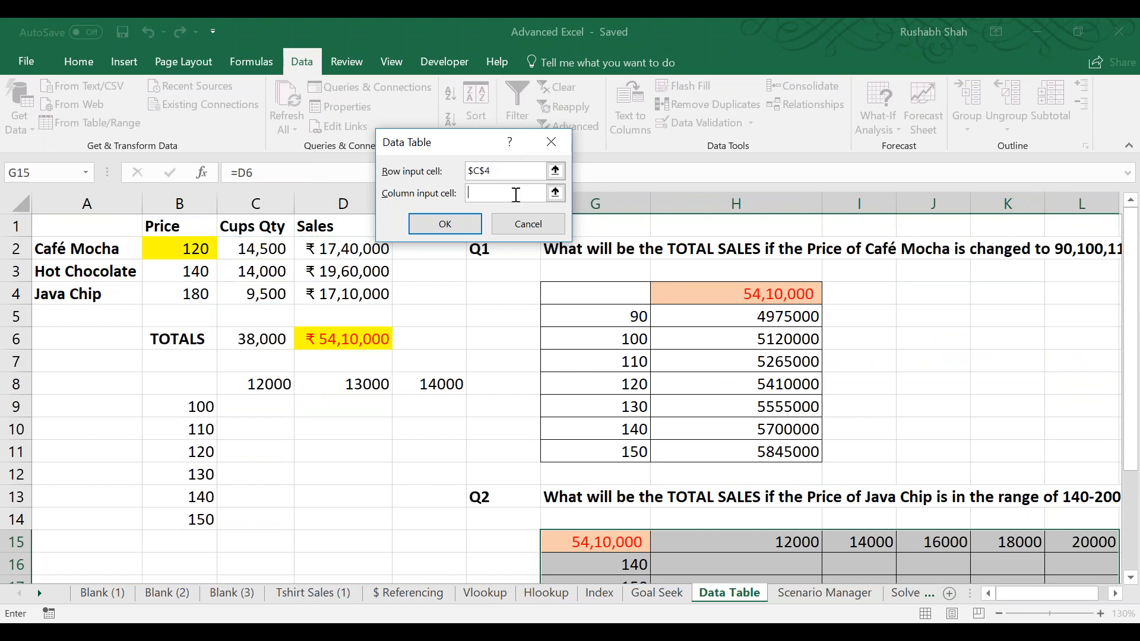
left_click(187, 298)
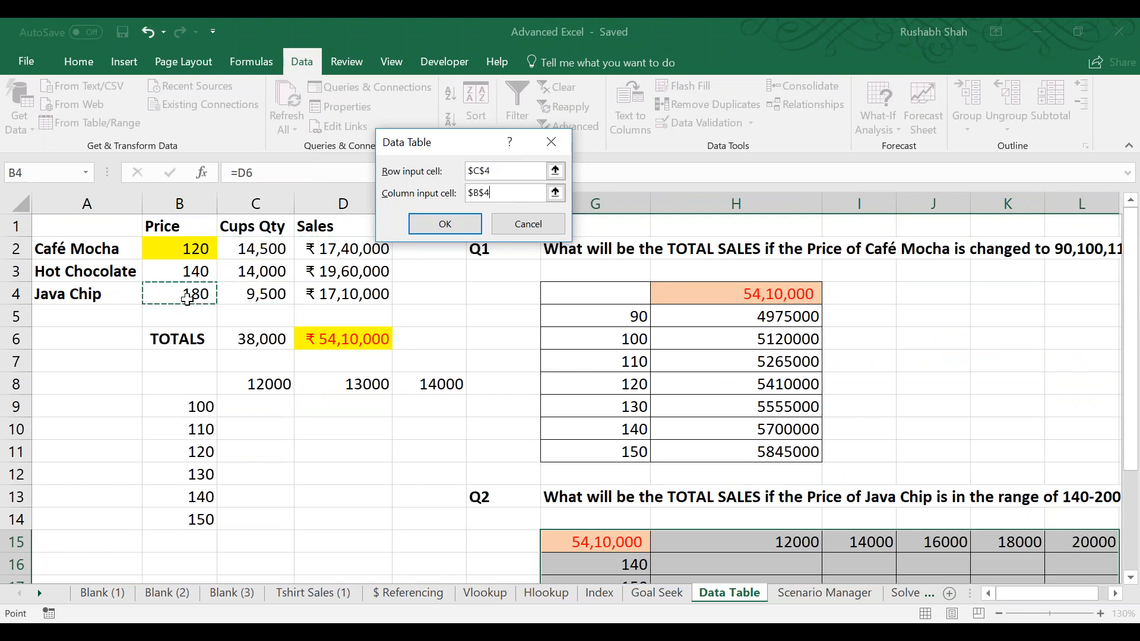
left_click(445, 224)
Examine the total sales calculated in the Q2 data table for each Java Chip price and quantity.
key("Down")
key("Right")
key("Down")
key("Right")
key("Down")
key("Right")
key("Down")
key("Right")
key("Down")
key("Right")
key("Down")
key("Right")
key("Down")
key("Right")
key("Down")
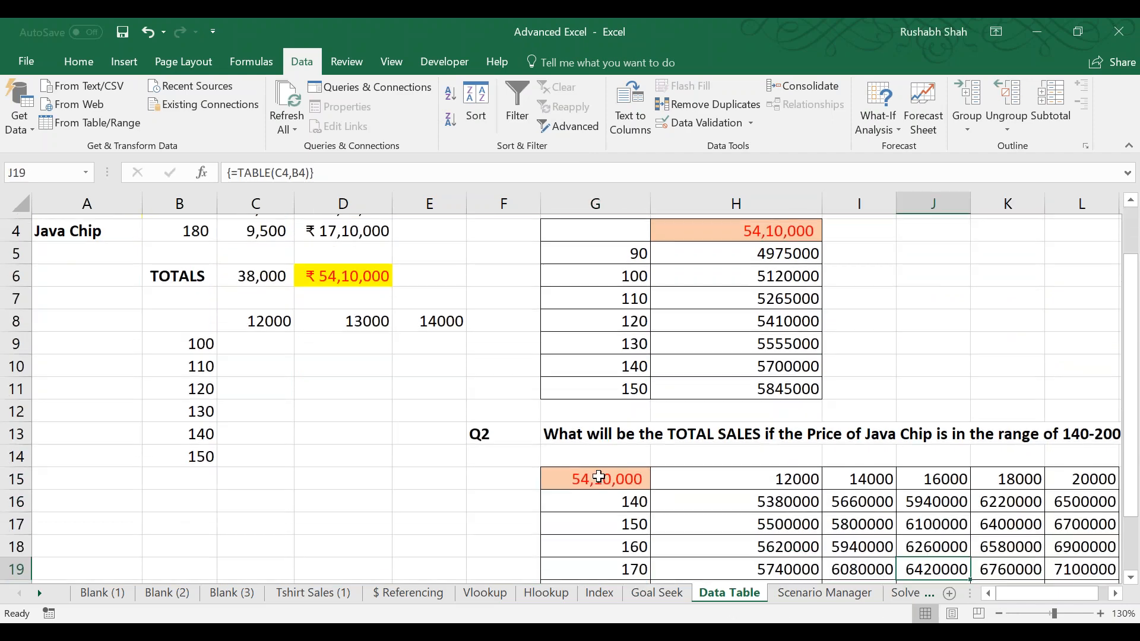
key("Down")
key("Right")
key("Up")
key("Left")
key("Up")
key("Left")
key("Up")
key("Left")
key("Up")
key("Left")
key("Up")
key("Left")
key("Up")
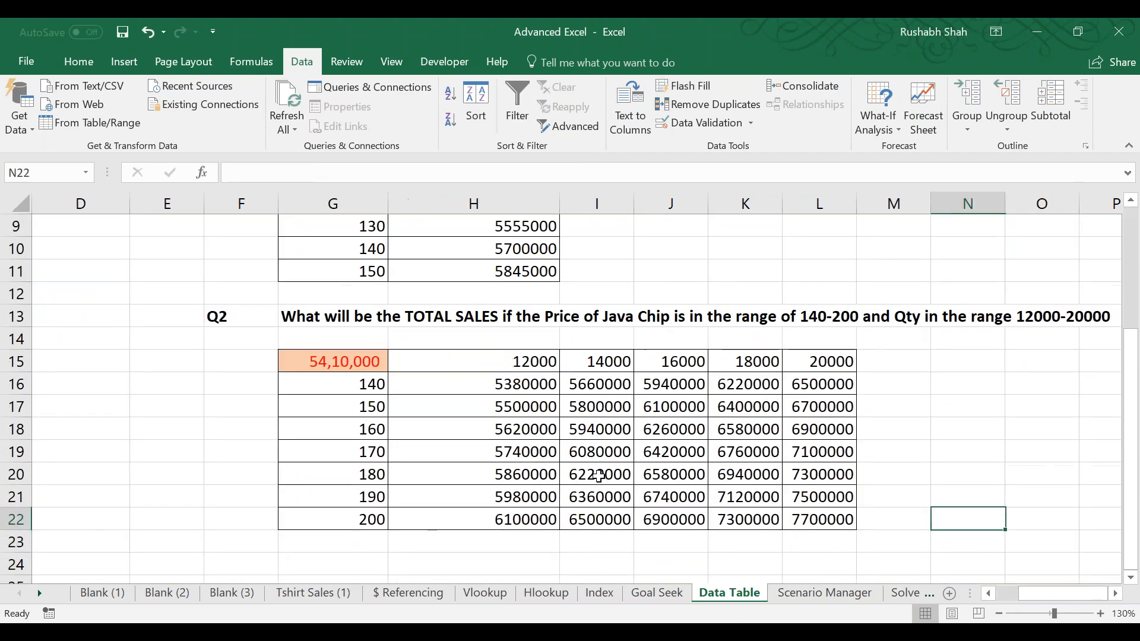
Return to corner cell G15 of the Q2 table and save the workbook.
key("Up")
key("Left")
key("Up")
key("Left")
key("Up")
key("Left")
key("ctrl+s")
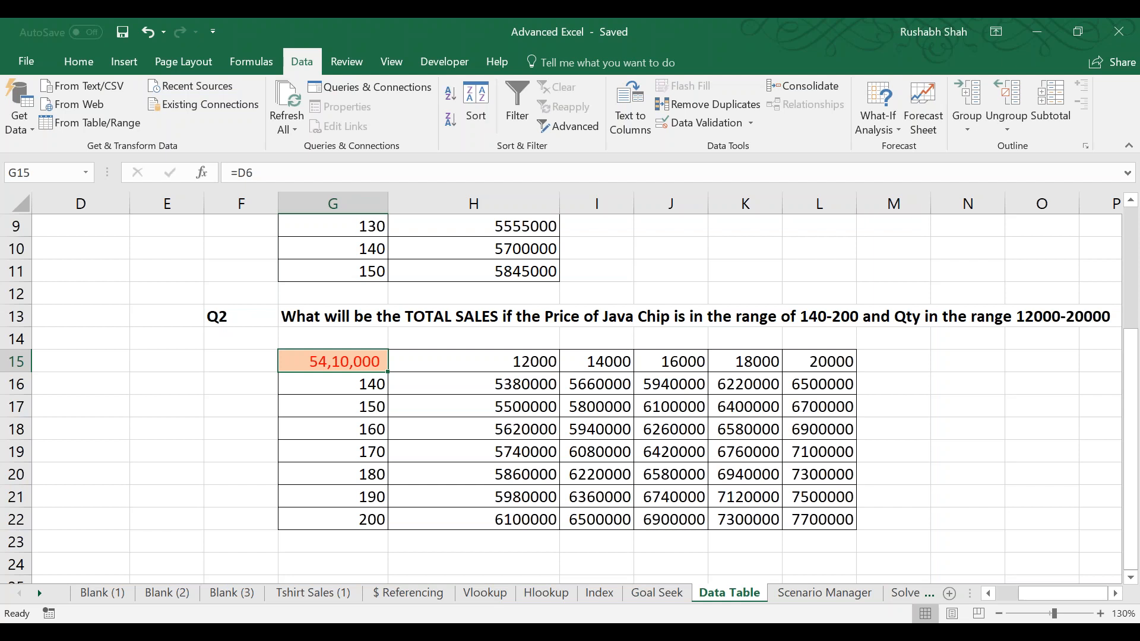
key("ctrl+s")
key("ctrl+s")
Enter the label Q3 in cell F25 below the Q2 table.
key("Down")
key("Down")
key("Down")
key("Down")
key("Down")
key("Down")
key("Down")
key("Down")
key("Down")
key("Down")
key("Down")
key("Down")
key("Down")
key("Down")
key("Left")
key("Up")
key("Up")
key("Up")
key("Up")
type("Q")
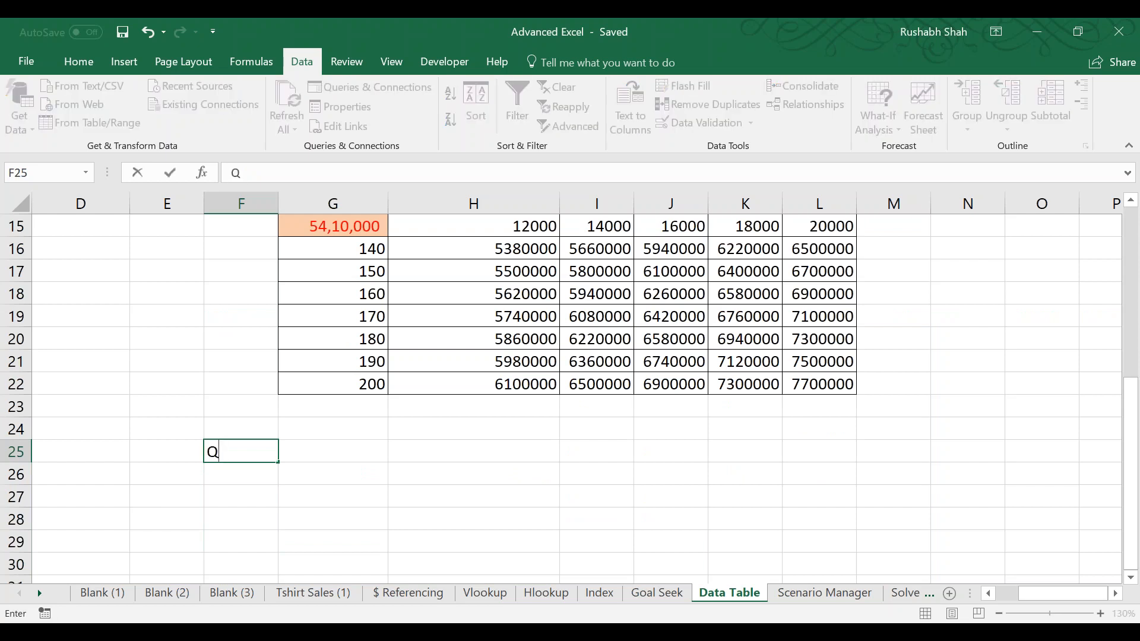
type("3")
key("Tab")
Enter the Q3 question in G25: "What will be the total Sales, if, Price of Café mocha is 90-120 & Price of Hot Chocolate is".
type("What will")
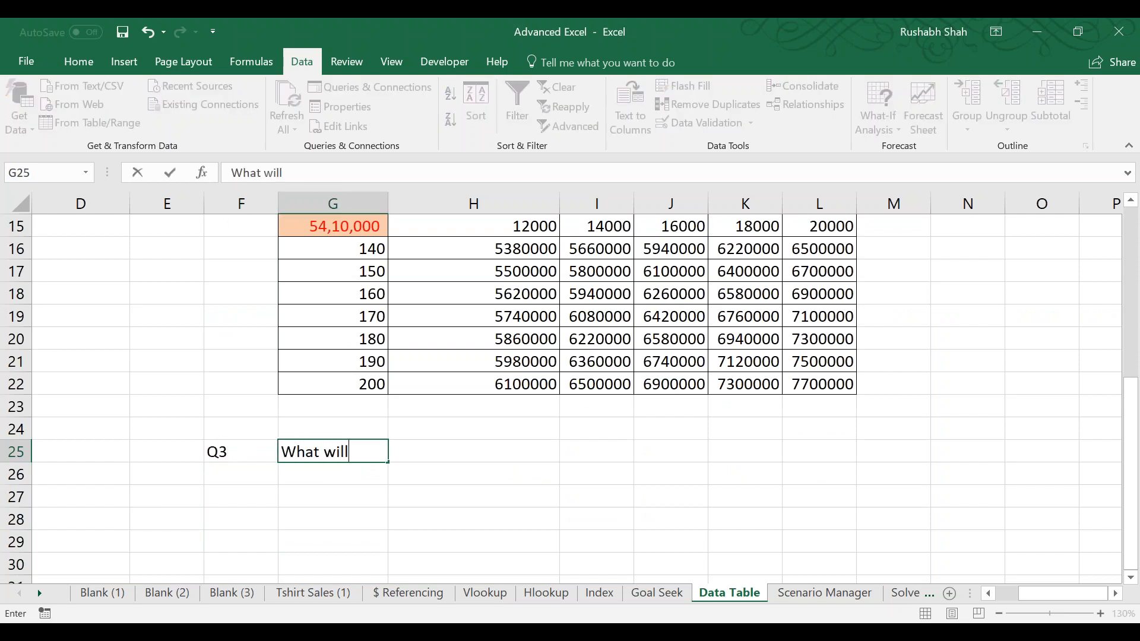
type(" be the total")
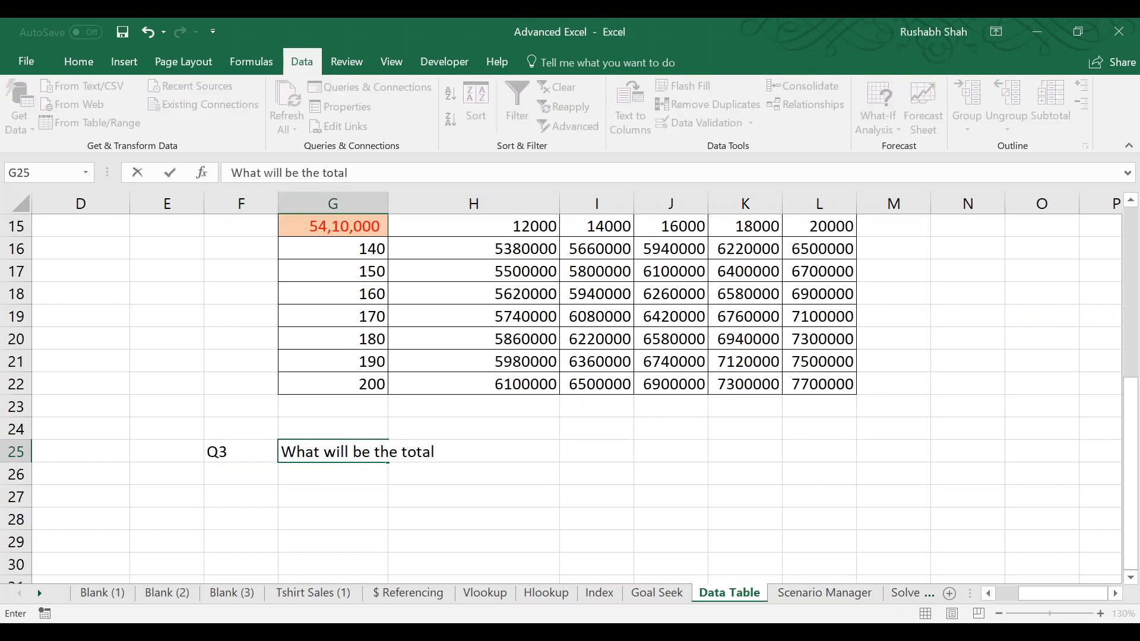
type(" Sales, if ")
type(" Pric")
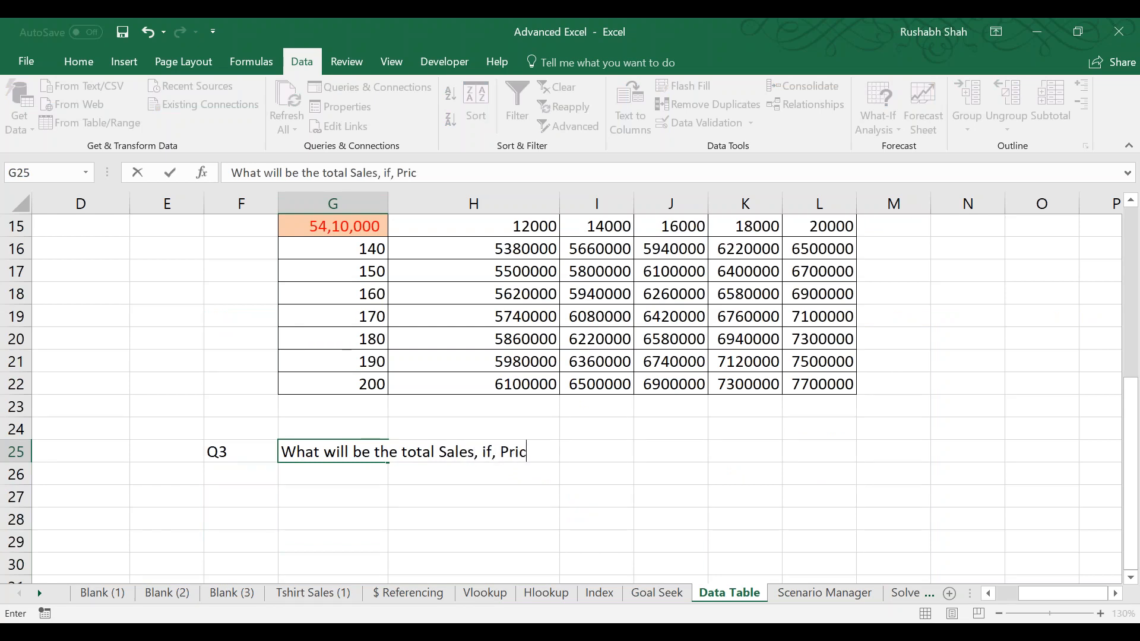
type("e of Café m")
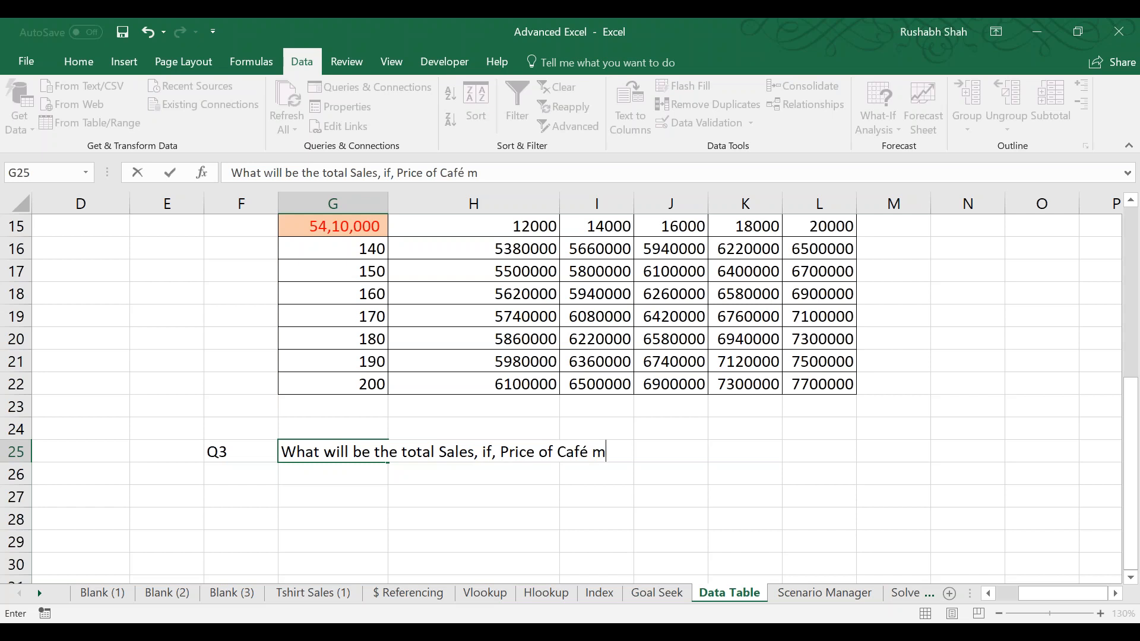
type("ocha is 90-120 ")
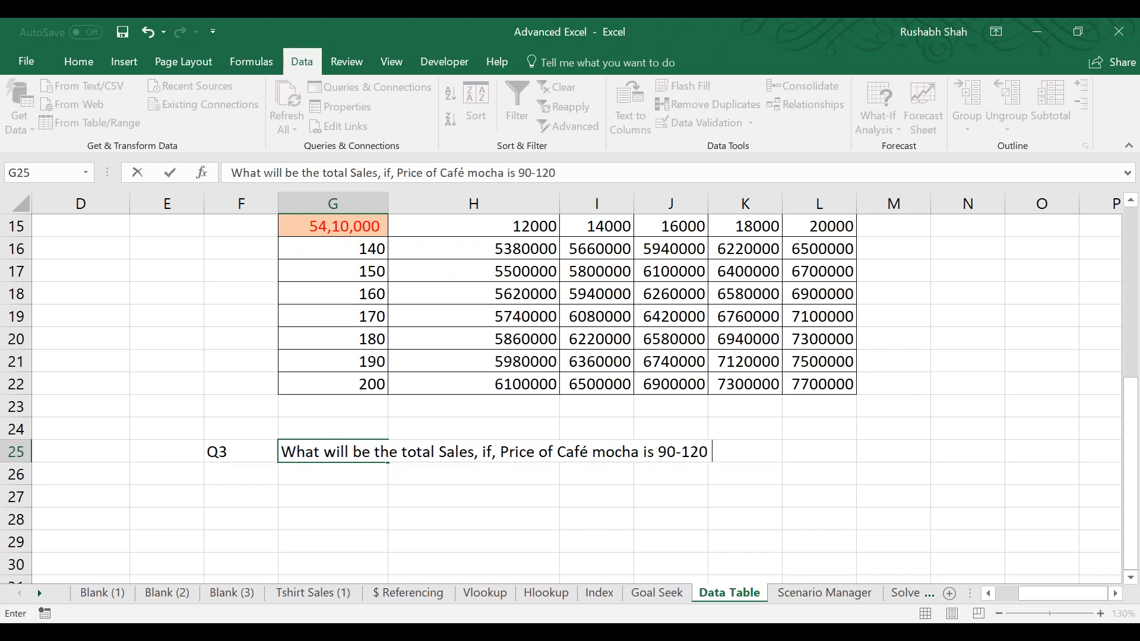
type("& Price o")
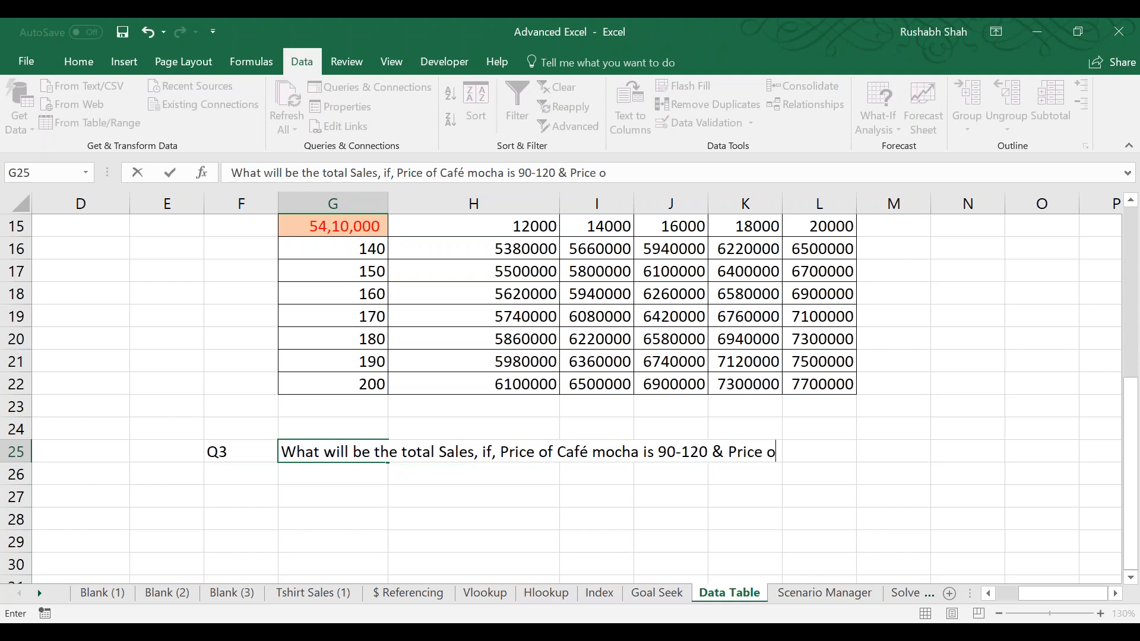
type("f Hot Choco")
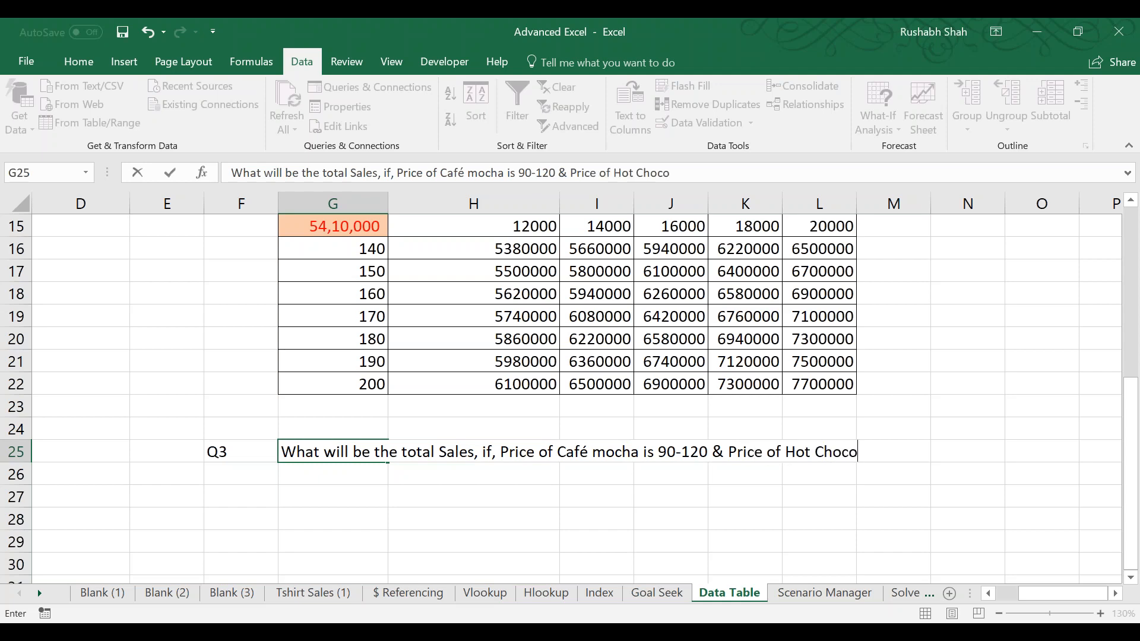
type("late is")
key("Return")
key("Left")
key("Left")
key("Left")
key("Left")
key("Left")
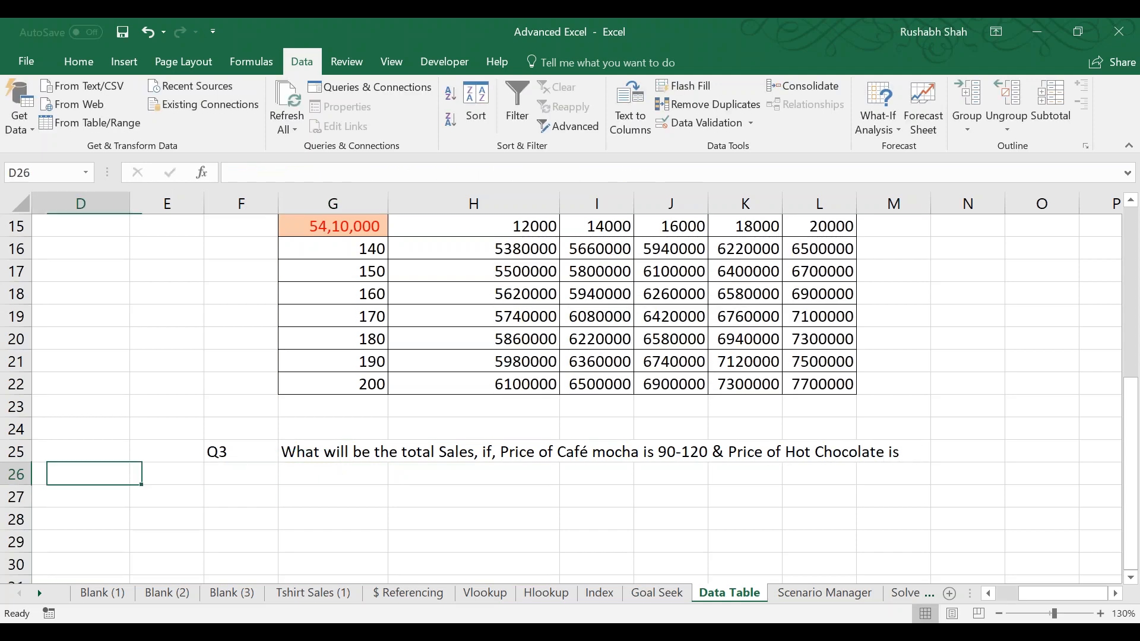
Check the Café Mocha and Hot Chocolate prices in the source sales table.
key("ctrl+Up")
key("ctrl+Up")
key("ctrl+Up")
key("ctrl+Up")
key("ctrl+Up")
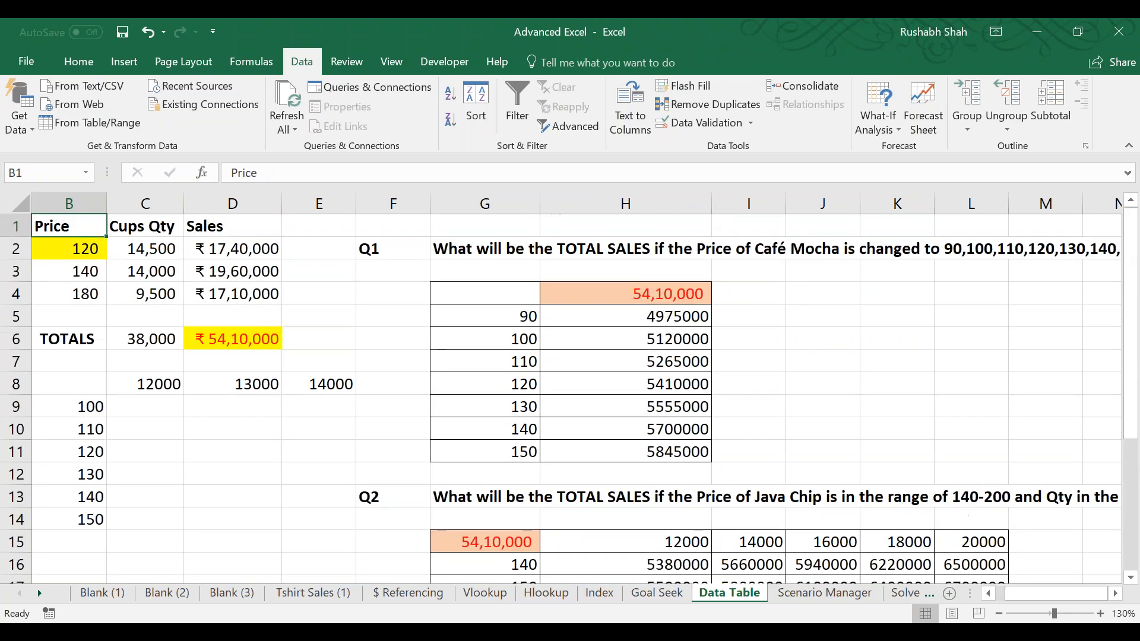
key("Left")
key("Down")
key("Down")
key("Down")
key("Down")
key("Down")
key("Down")
key("Down")
key("Down")
key("Down")
key("Down")
key("Down")
key("Down")
key("Down")
key("Down")
key("Down")
key("Down")
key("Down")
key("Down")
key("Down")
key("Down")
key("Down")
key("Down")
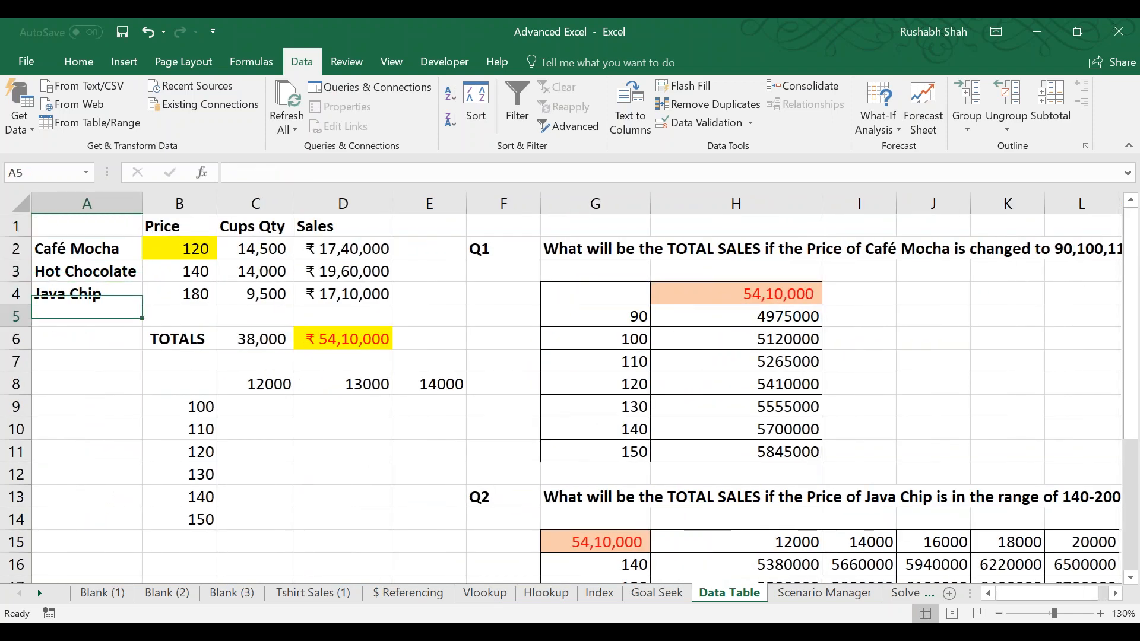
Complete the Q3 question in G25 by adding the Hot Chocolate price range "130-150?" at its end.
key("Right")
key("Right")
key("Right")
key("Right")
key("Up")
key("Up")
key("Up")
key("Up")
key("Right")
key("Right")
key("Up")
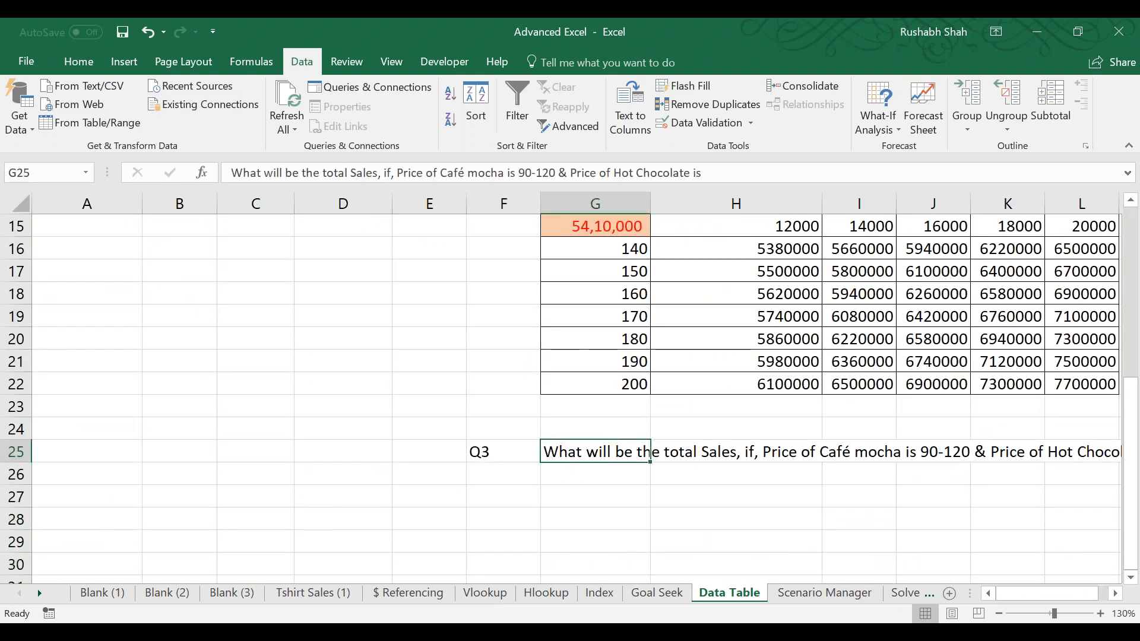
key("F2")
type("130")
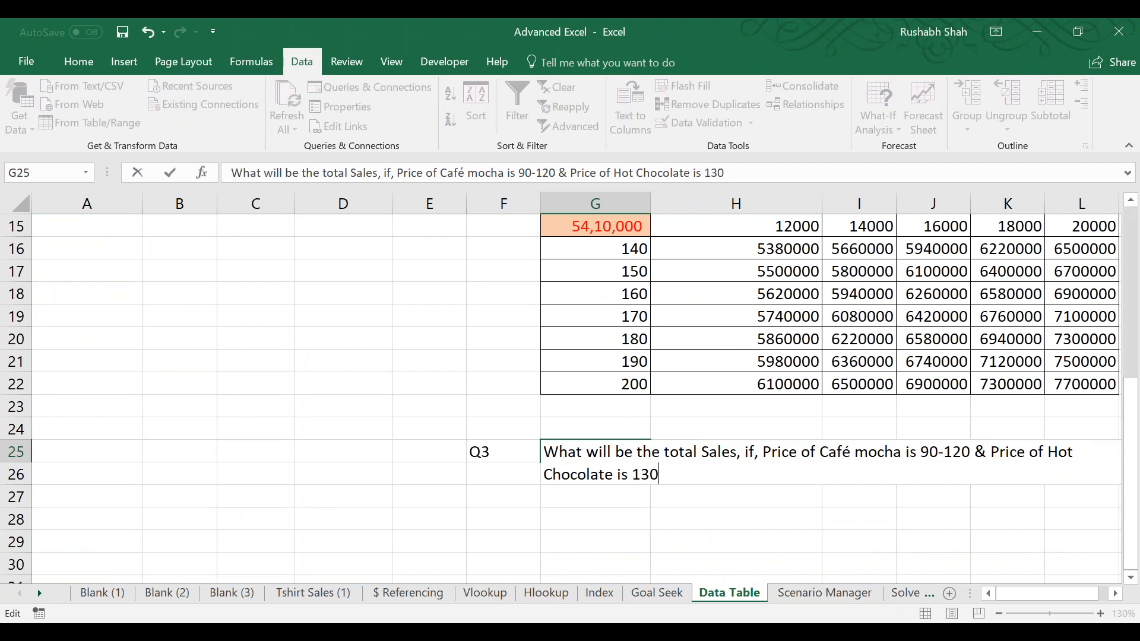
type("-150?")
key("Return")
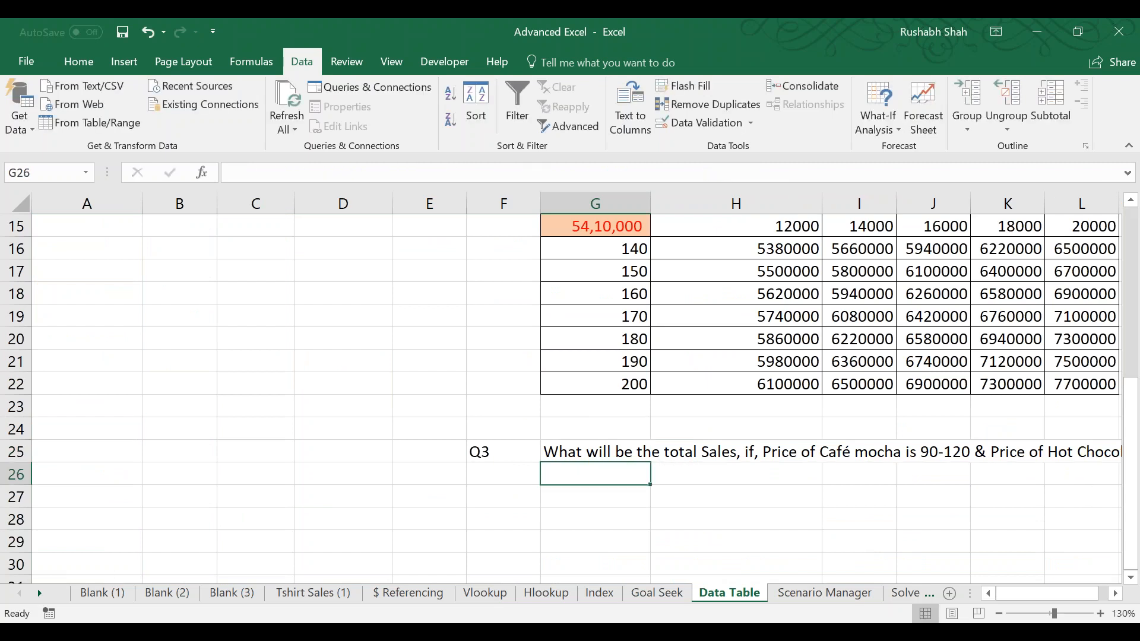
Review the full Q3 question across row 25, ending back on G25.
key("Up")
key("Up")
key("Right")
key("Right")
key("Right")
key("Right")
key("Right")
key("Right")
key("Right")
key("Right")
key("Right")
key("Down")
key("Left")
key("Left")
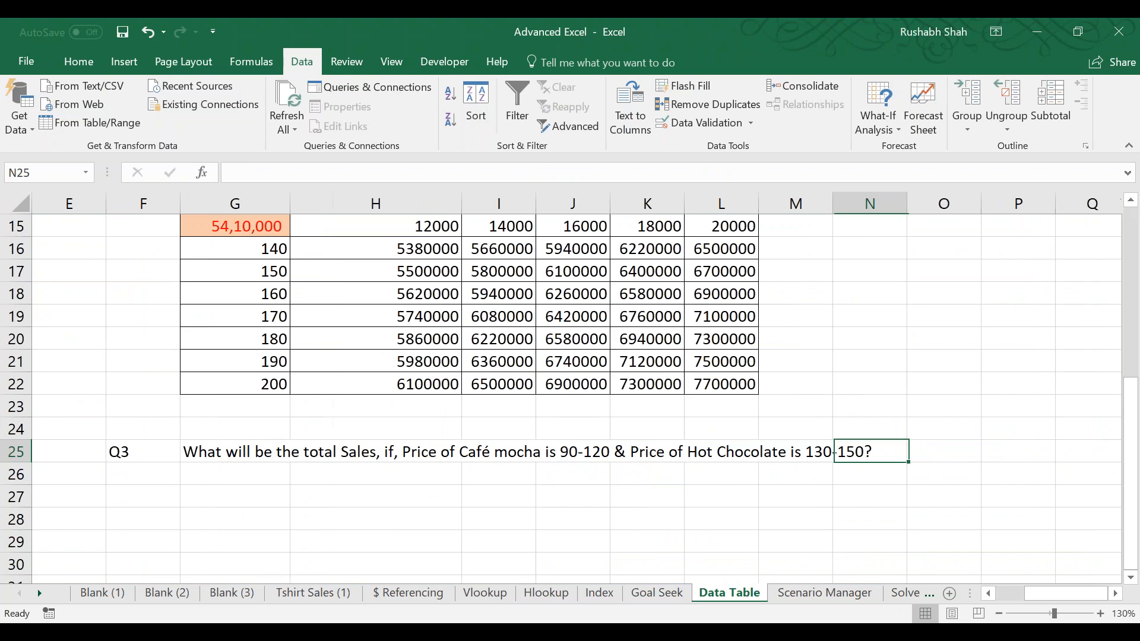
key("Left")
key("Up")
key("Down")
key("Left")
key("Left")
key("Left")
key("Left")
key("Left")
key("Left")
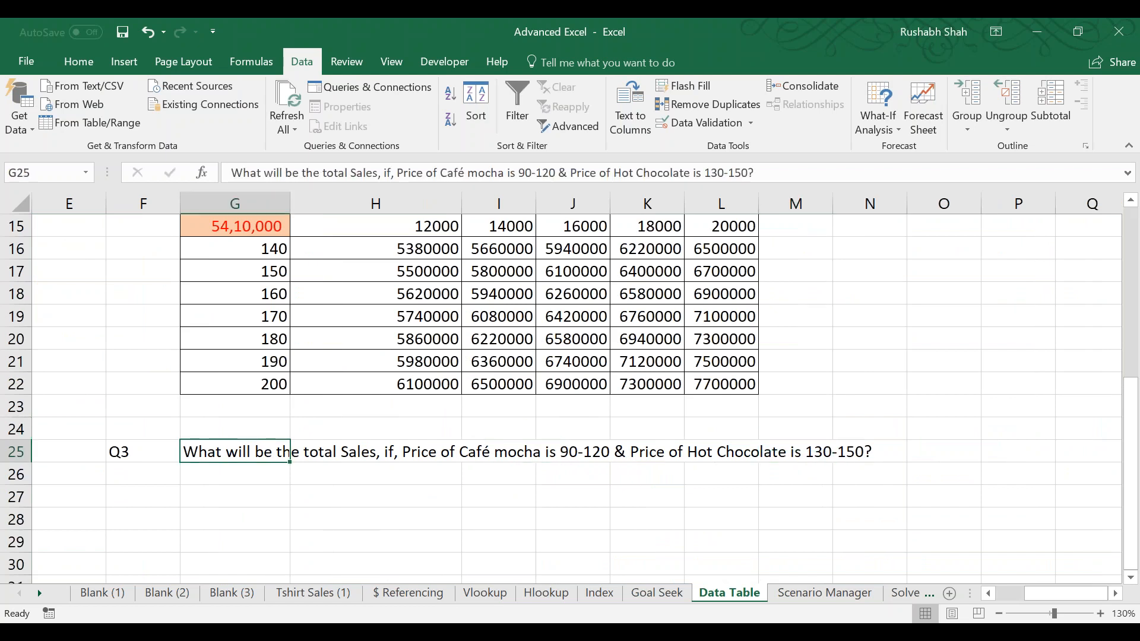
Make the Q3 label in F25 and the question in G25 bold and save the workbook.
key("shift+Left")
key("ctrl+b")
key("Left")
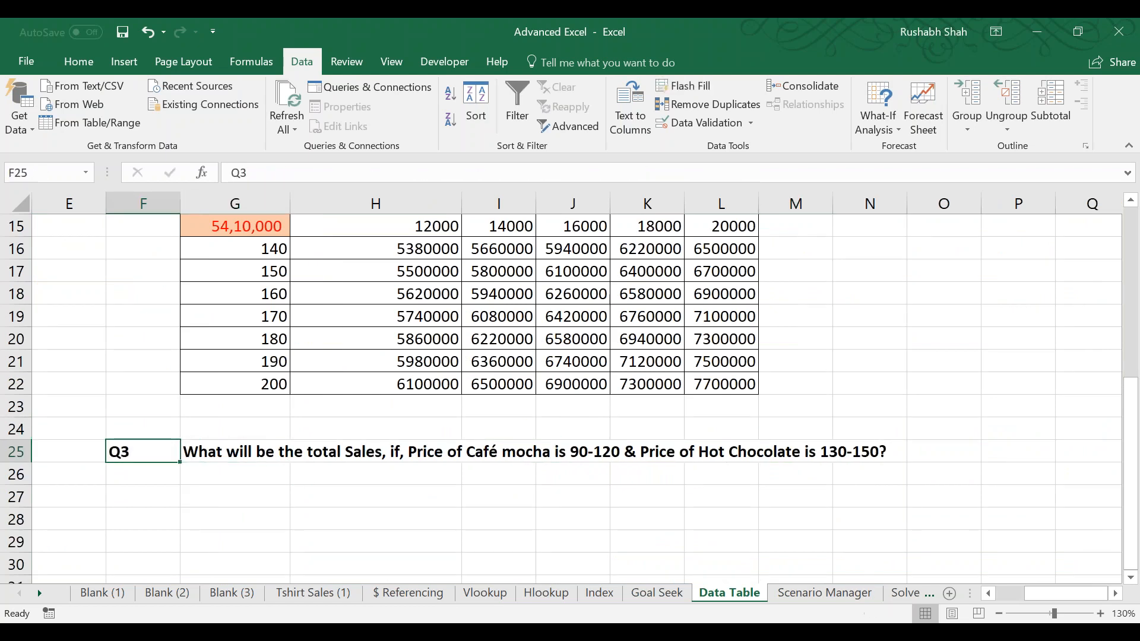
key("Right")
key("Down")
key("Down")
key("ctrl+s")
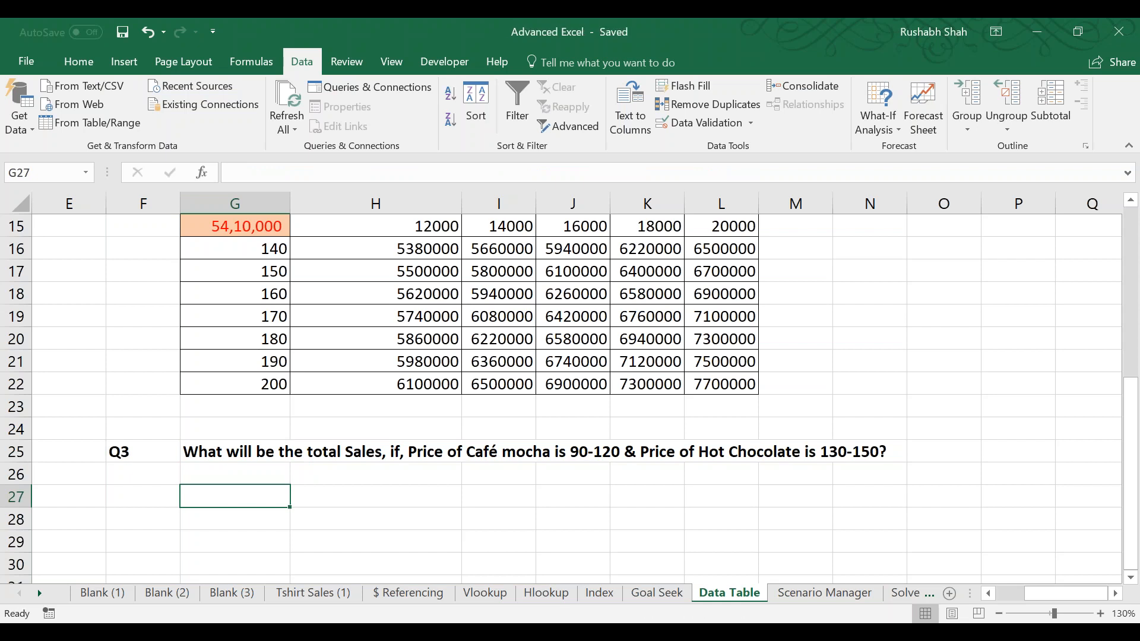
key("ctrl+s")
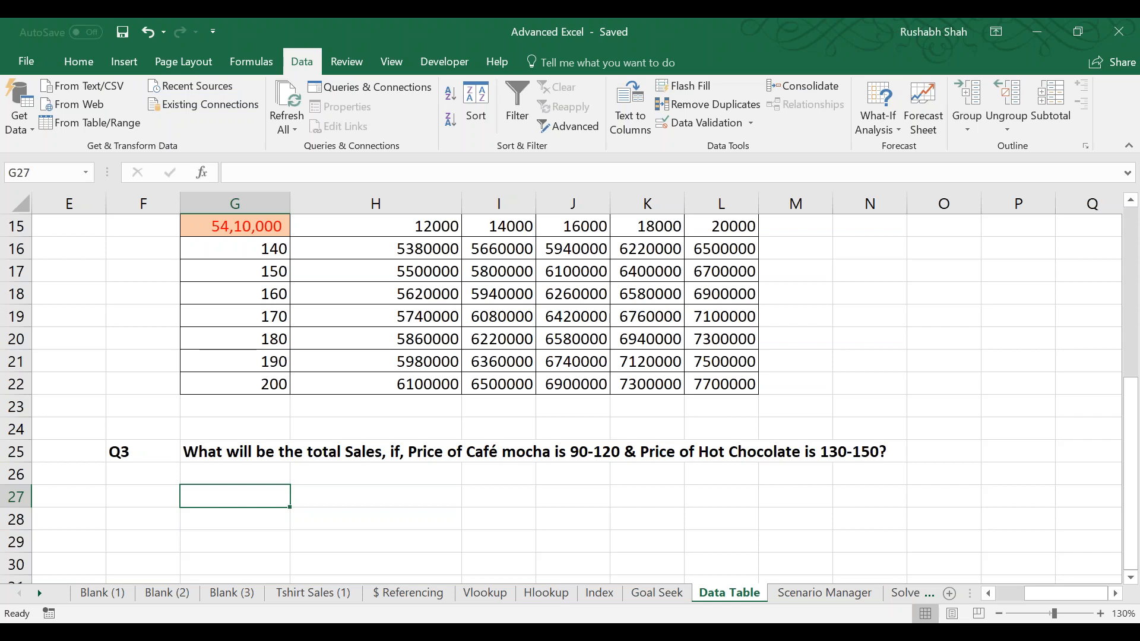
Review the Q2 question and its data table above Q3.
key("Up")
key("Up")
key("Up")
key("Up")
key("Up")
key("Up")
key("Up")
key("Up")
key("Up")
key("Up")
key("Up")
key("Up")
key("Up")
key("Up")
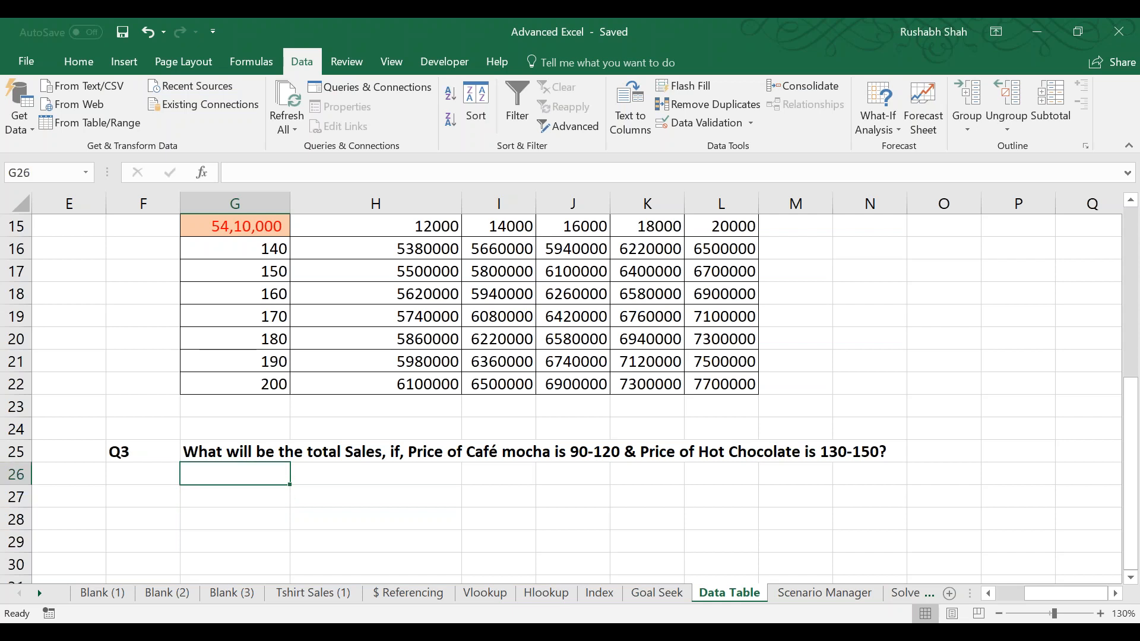
key("Down")
key("Down")
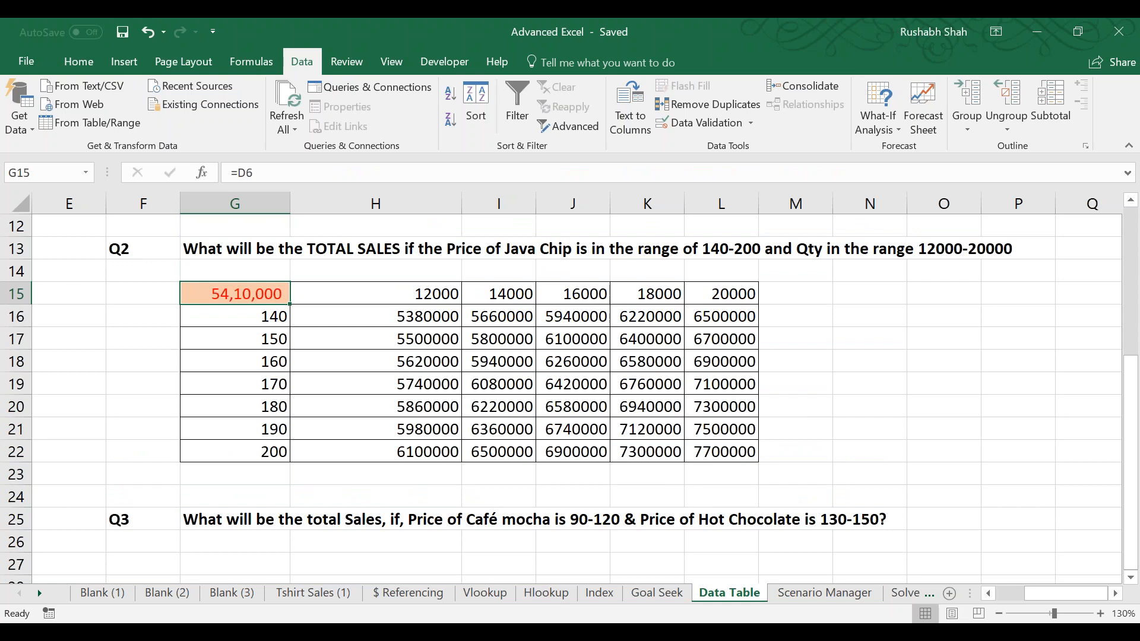
left_click_drag(237, 294, 735, 451)
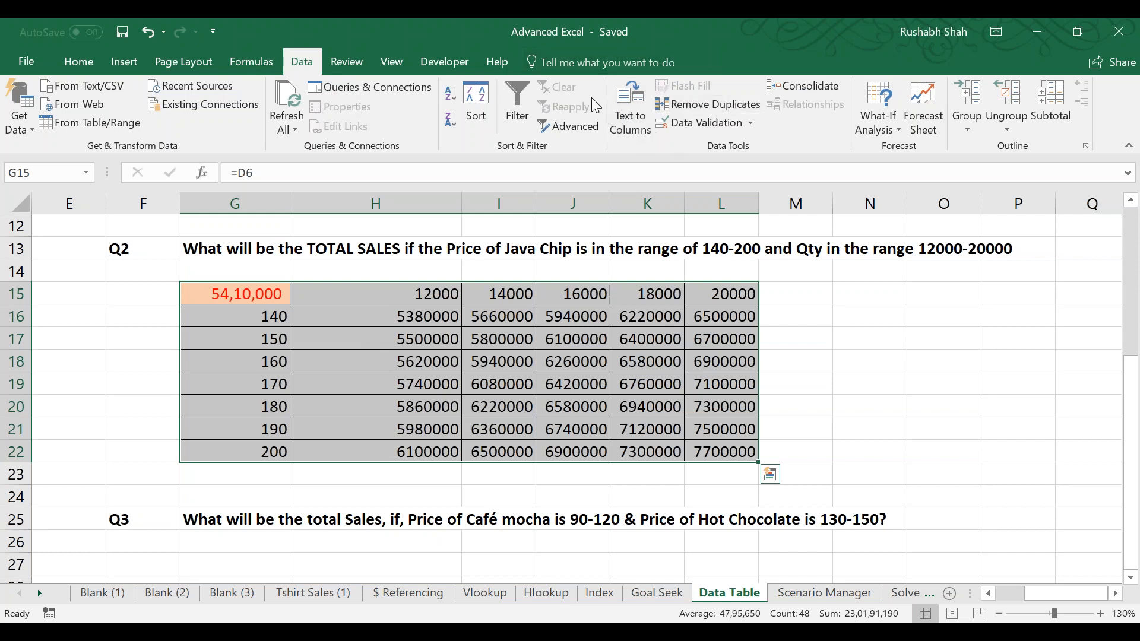
left_click(854, 130)
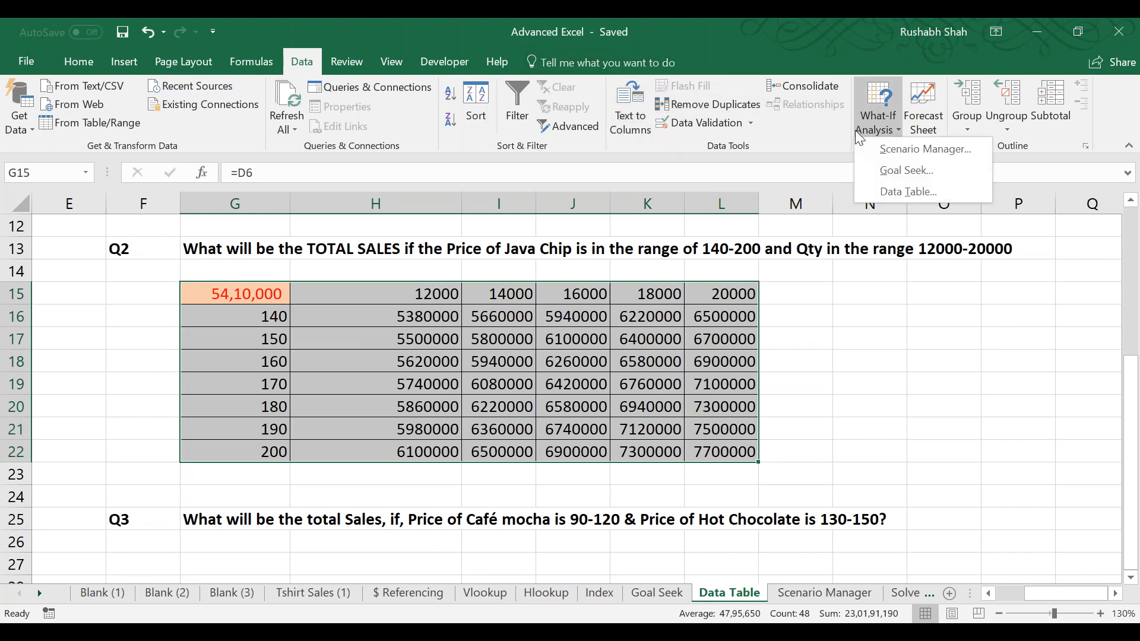
left_click(868, 189)
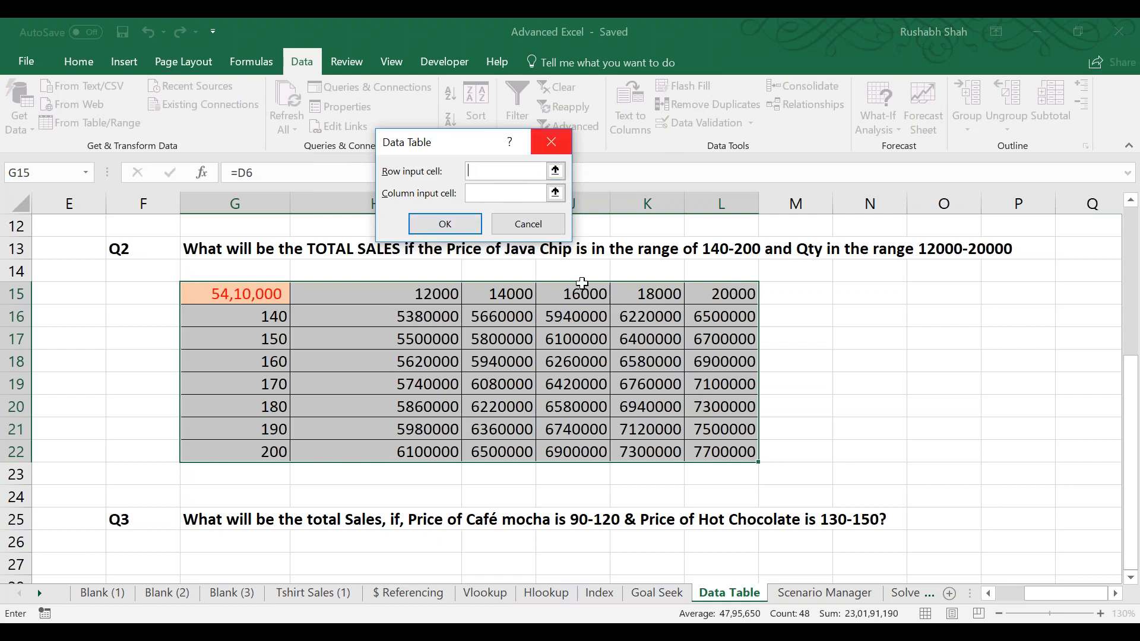
left_click(502, 194)
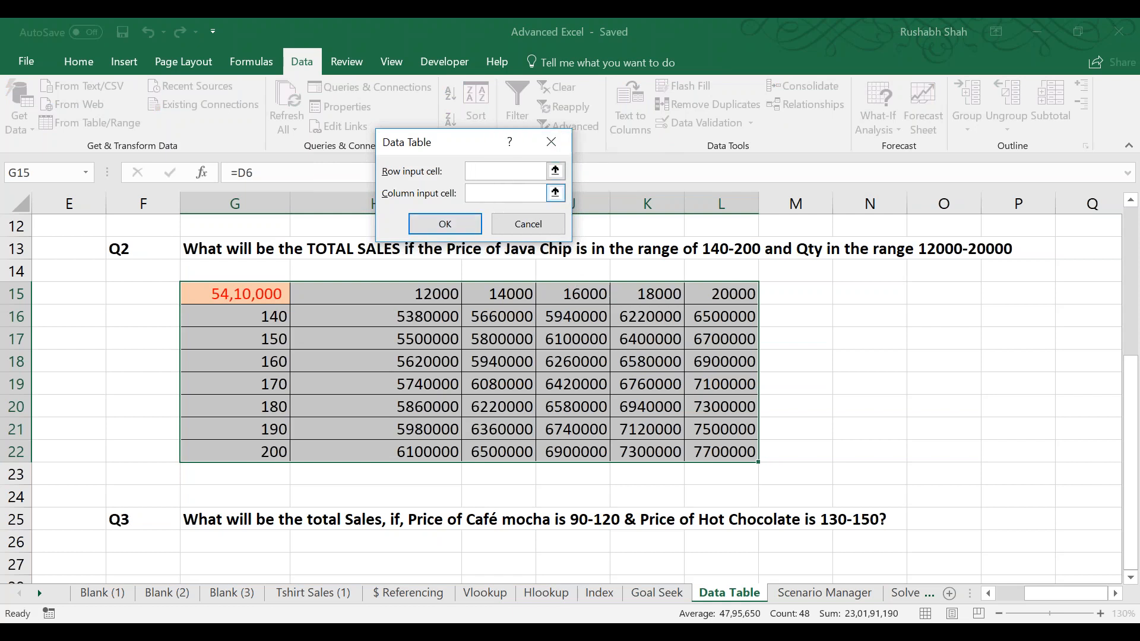
left_click(490, 171)
key("Escape")
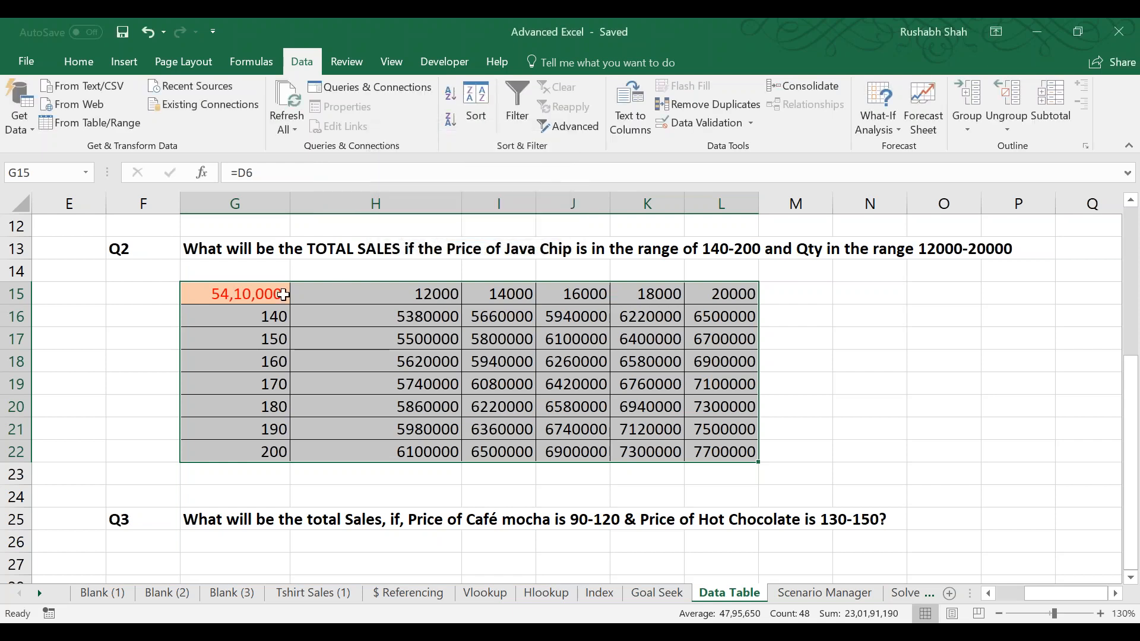
Examine the Q2 table's corner formula in G15, its Java Chip price column and its quantity row.
left_click(283, 295)
key("F2")
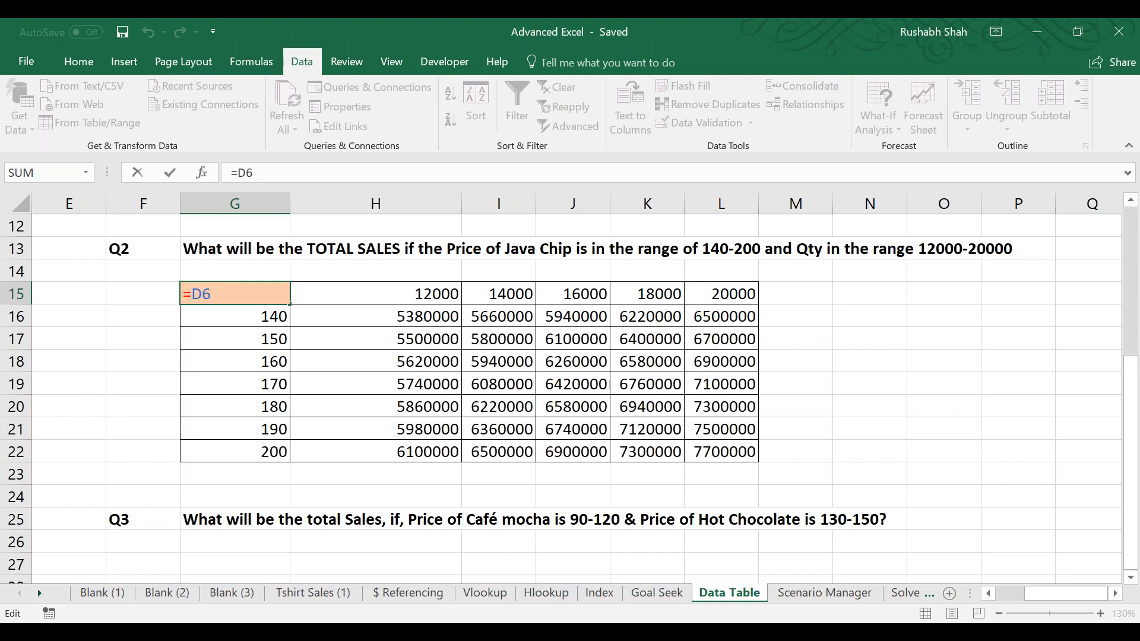
key("ctrl+Return")
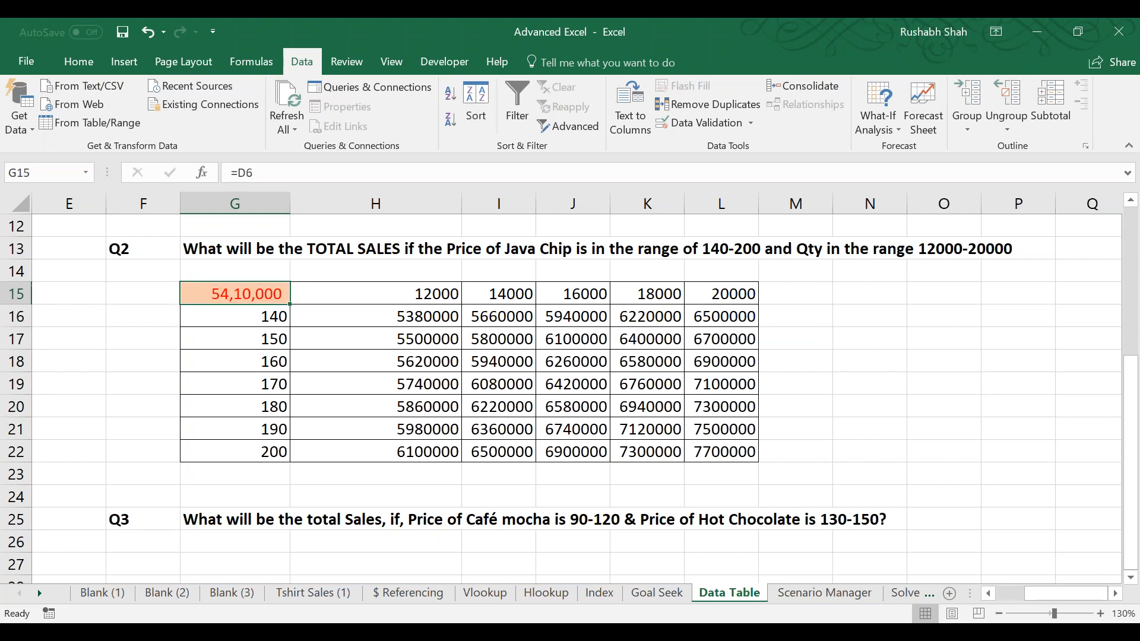
key("F2")
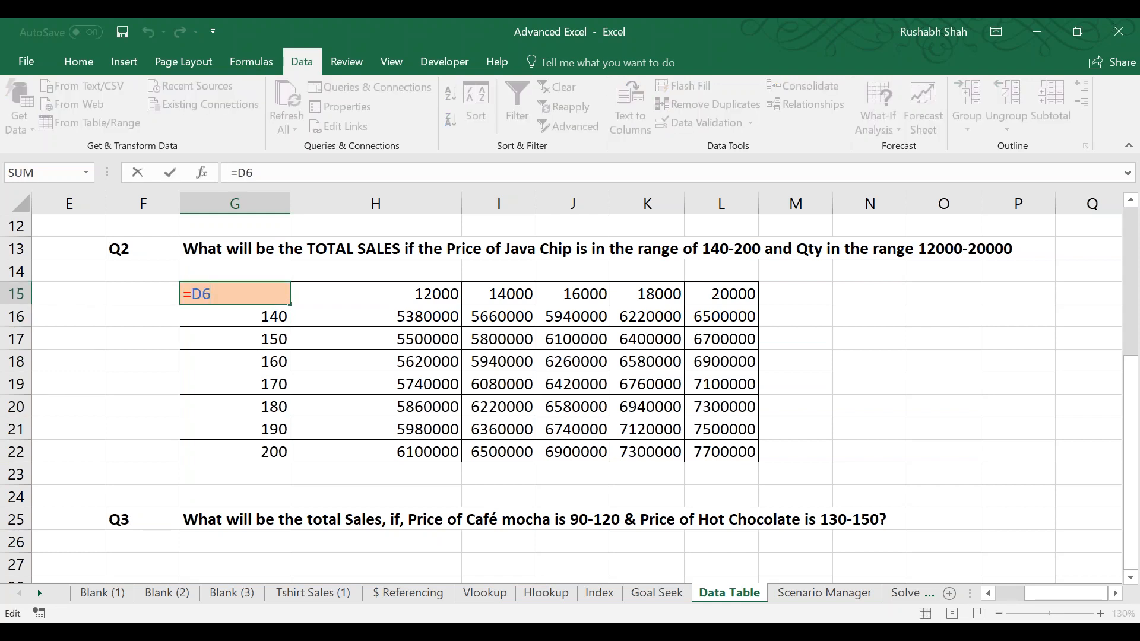
key("Return")
left_click_drag(238, 316, 237, 451)
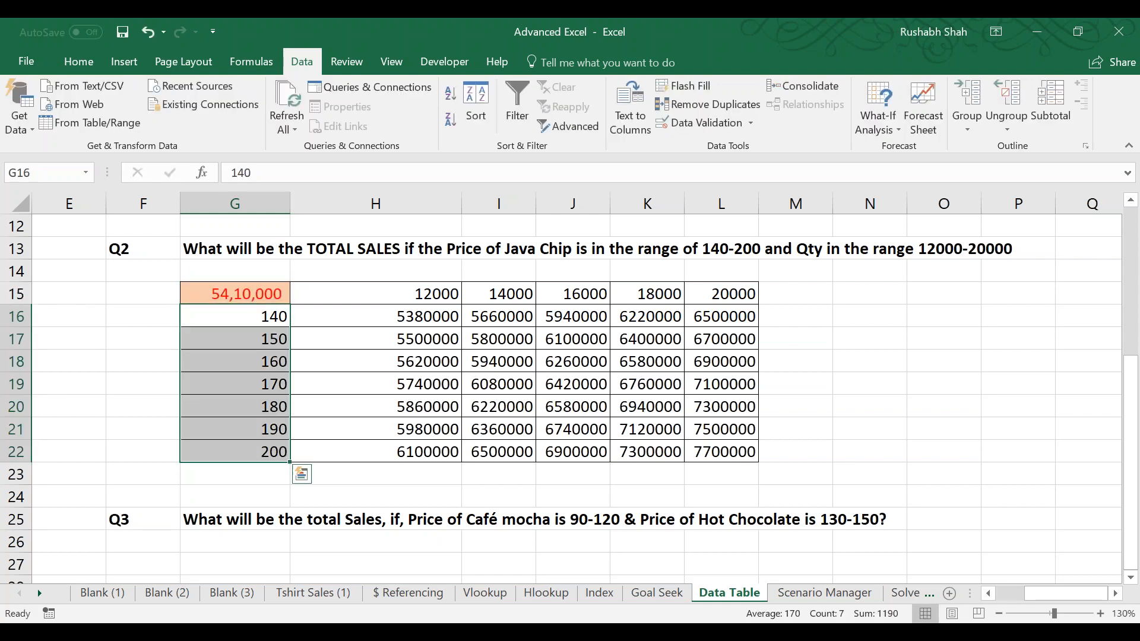
left_click(376, 316)
left_click_drag(375, 294, 721, 294)
left_click(238, 294)
Start a what-if data table on G15:L22 with the Java Chip quantity in C4 as the row input cell.
left_click_drag(237, 294, 721, 451)
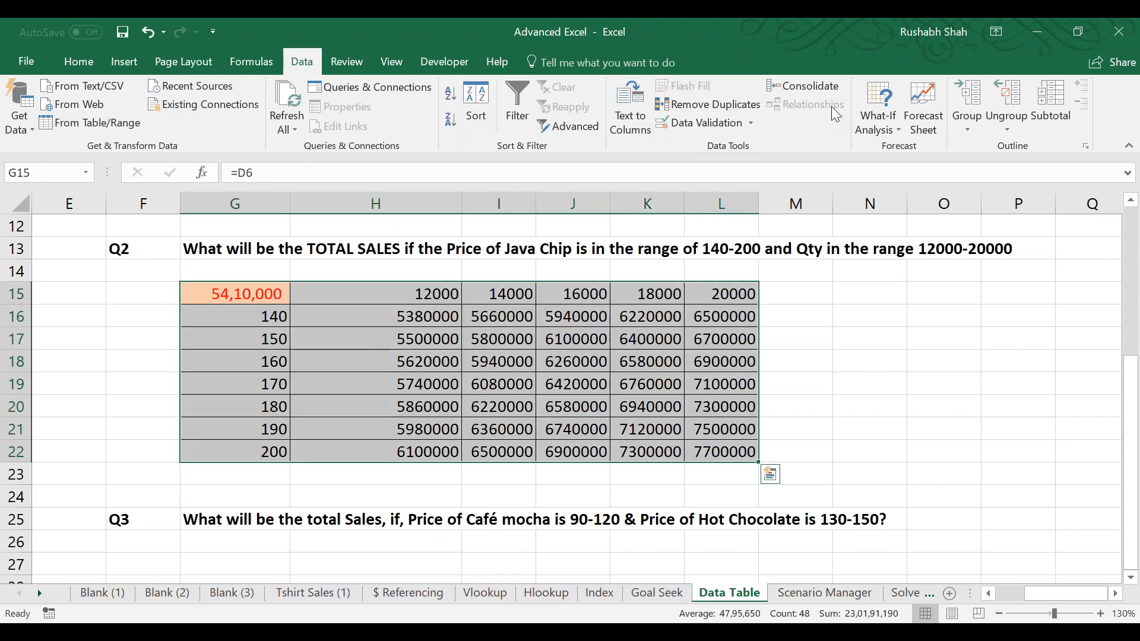
left_click(878, 119)
left_click(890, 191)
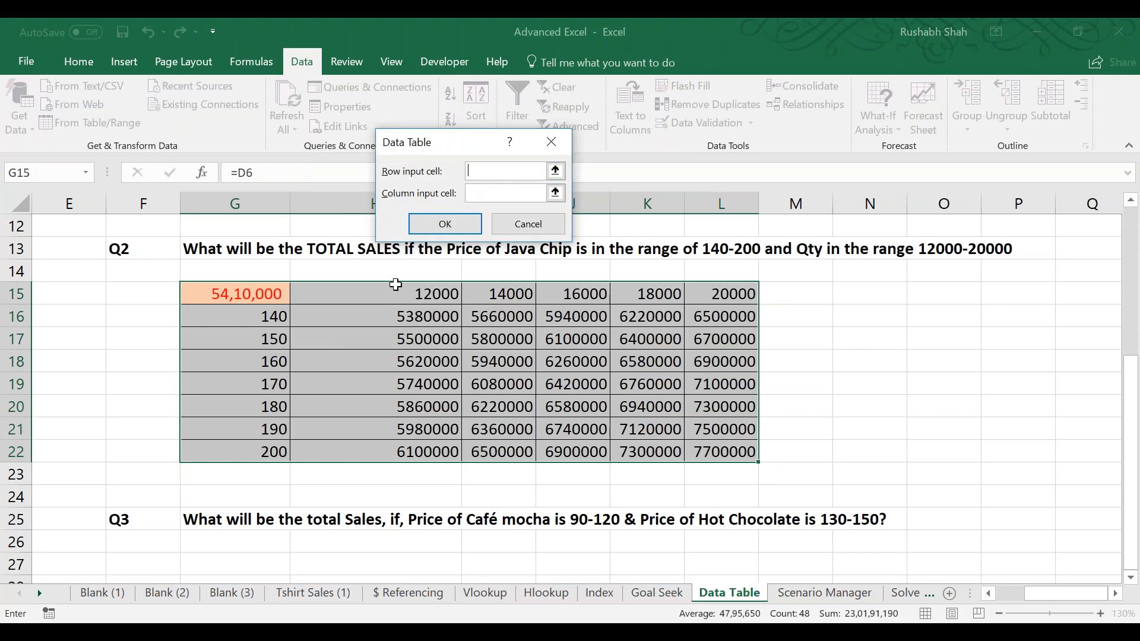
left_click(172, 226)
key("Up")
key("Left")
key("Up")
key("Left")
key("Up")
key("Left")
key("Up")
key("Left")
key("Up")
key("Left")
key("Up")
key("Up")
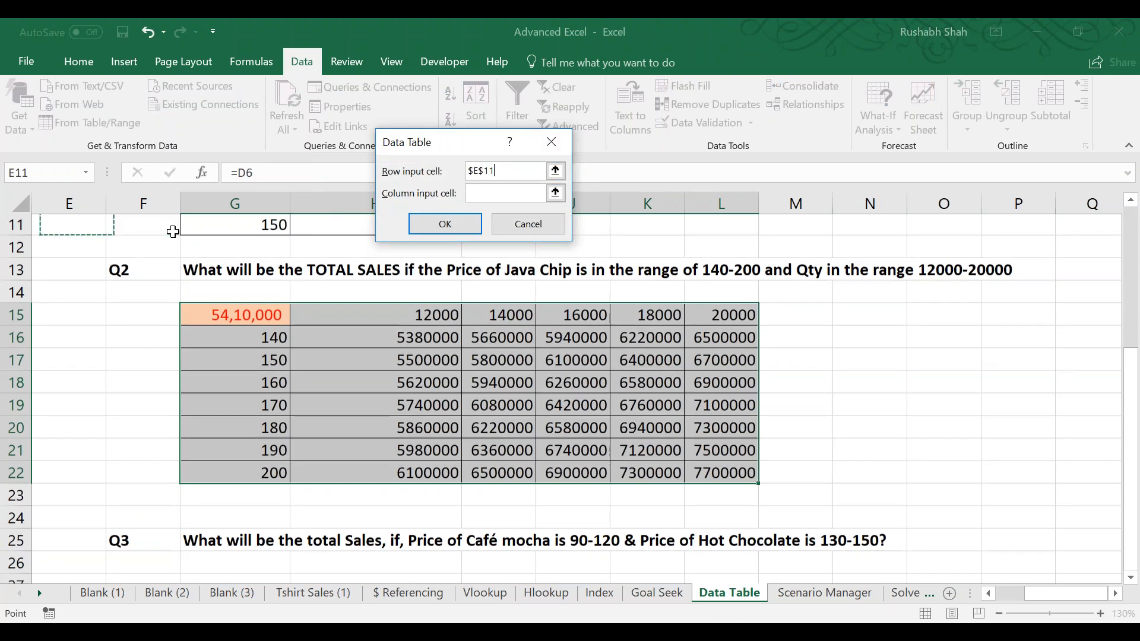
key("Up")
key("Up")
key("Up")
key("Up")
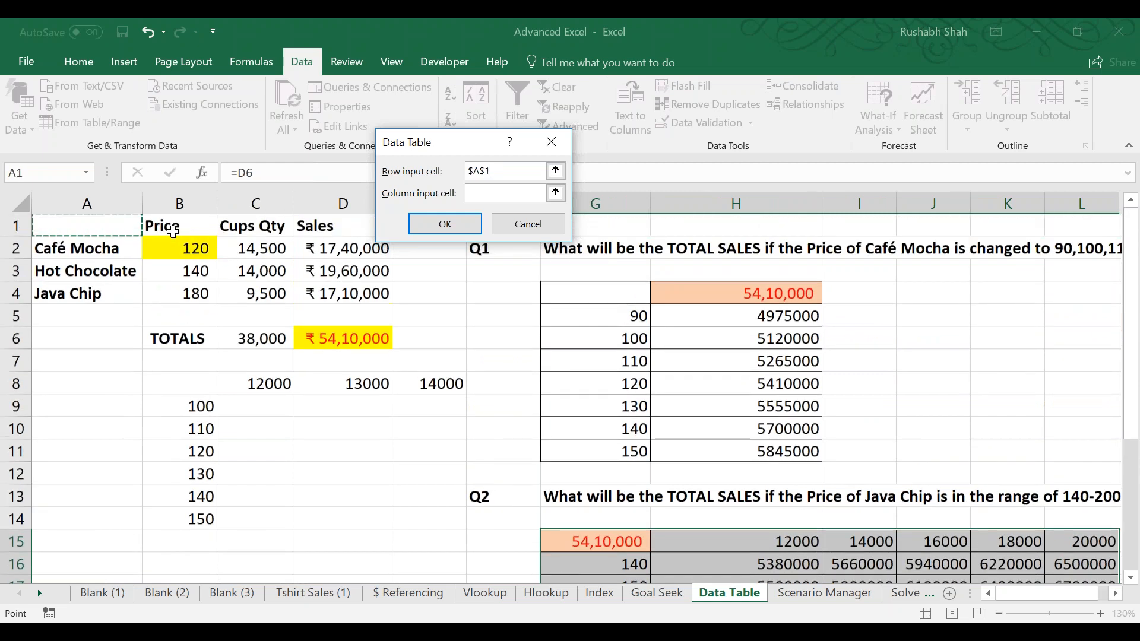
key("Right")
key("Down")
key("Down")
key("Right")
key("Down")
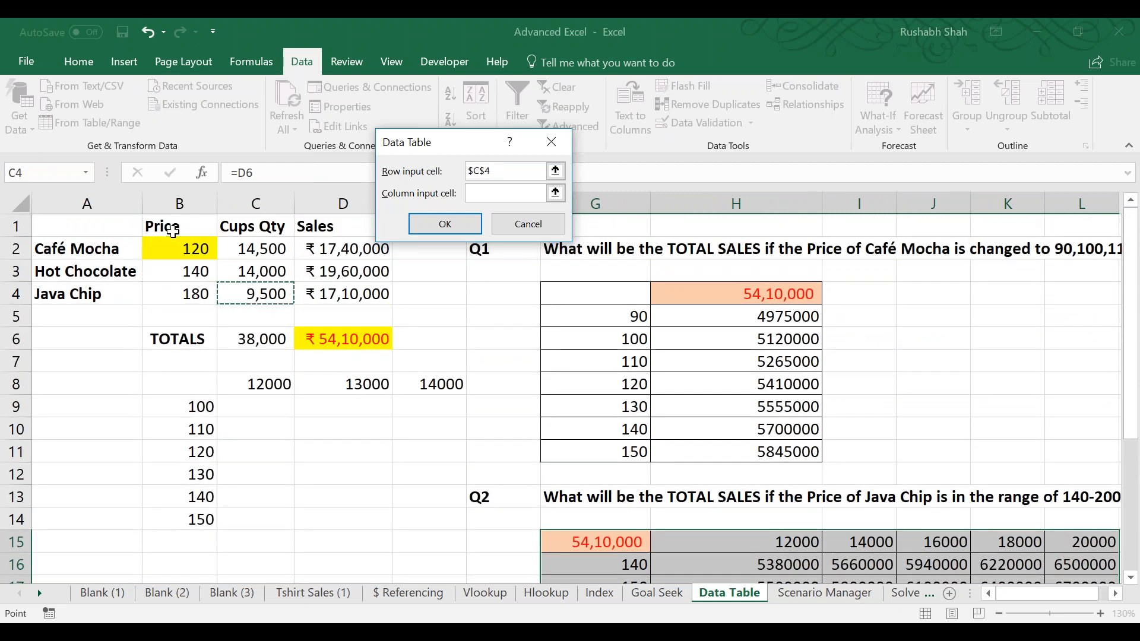
Set the Java Chip price in B4 as the column input cell and apply the data table.
left_click(506, 194)
left_click(187, 296)
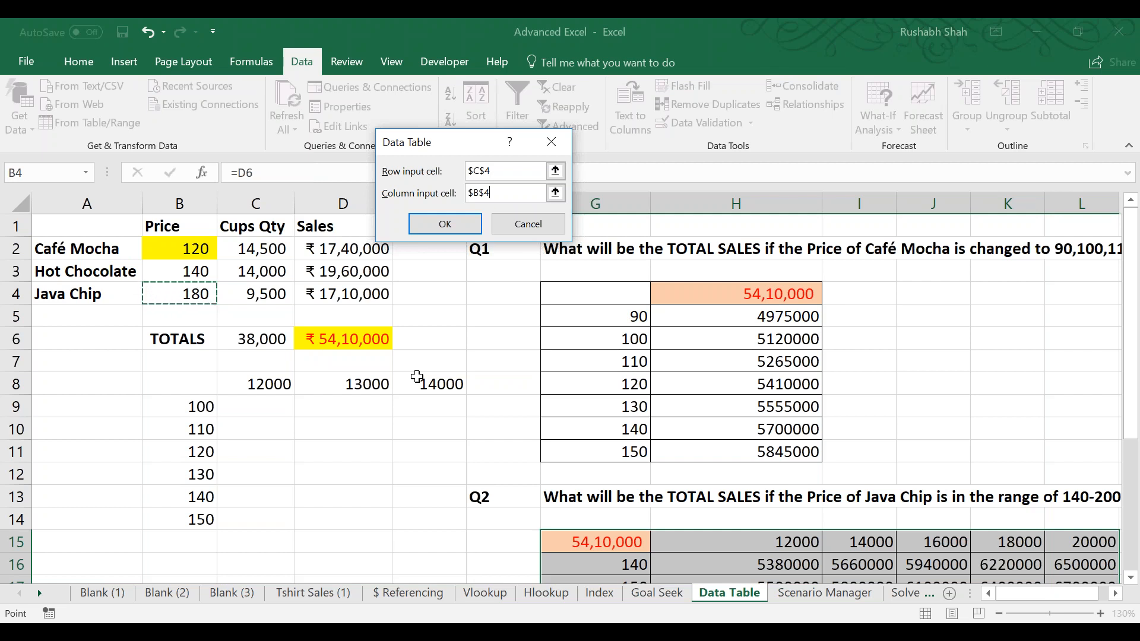
key("Return")
left_click(504, 541)
left_click(503, 518)
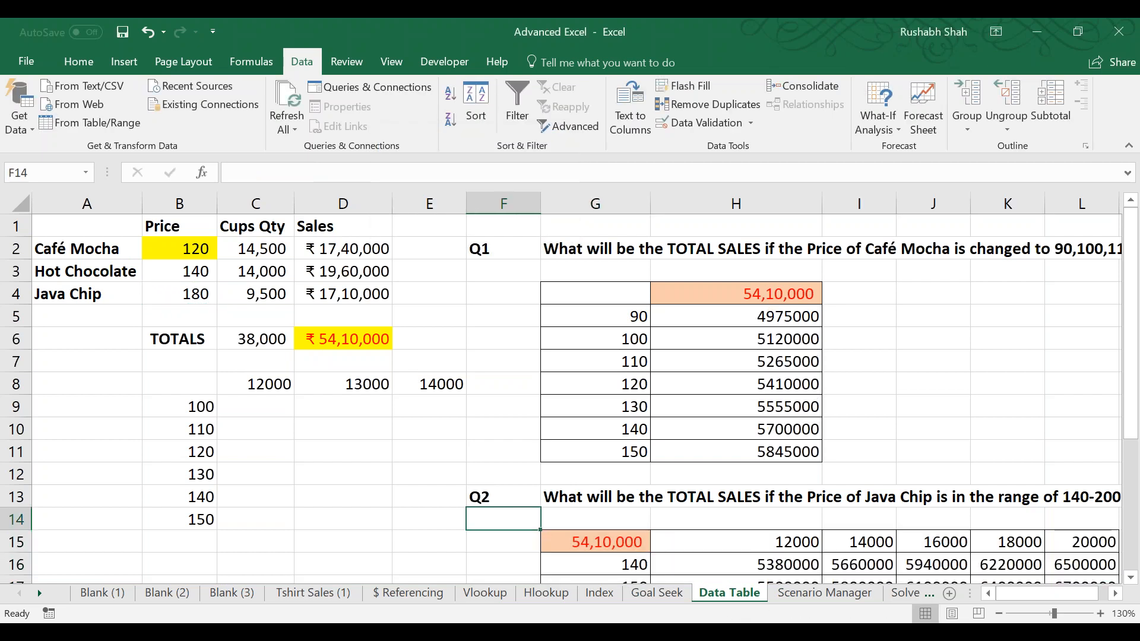
Return to the start of the Data Table sheet, select the Café Mocha label in A2 and save the workbook.
key("Home")
key("ctrl+Up")
key("ctrl+Up")
key("ctrl+Up")
key("ctrl+s")
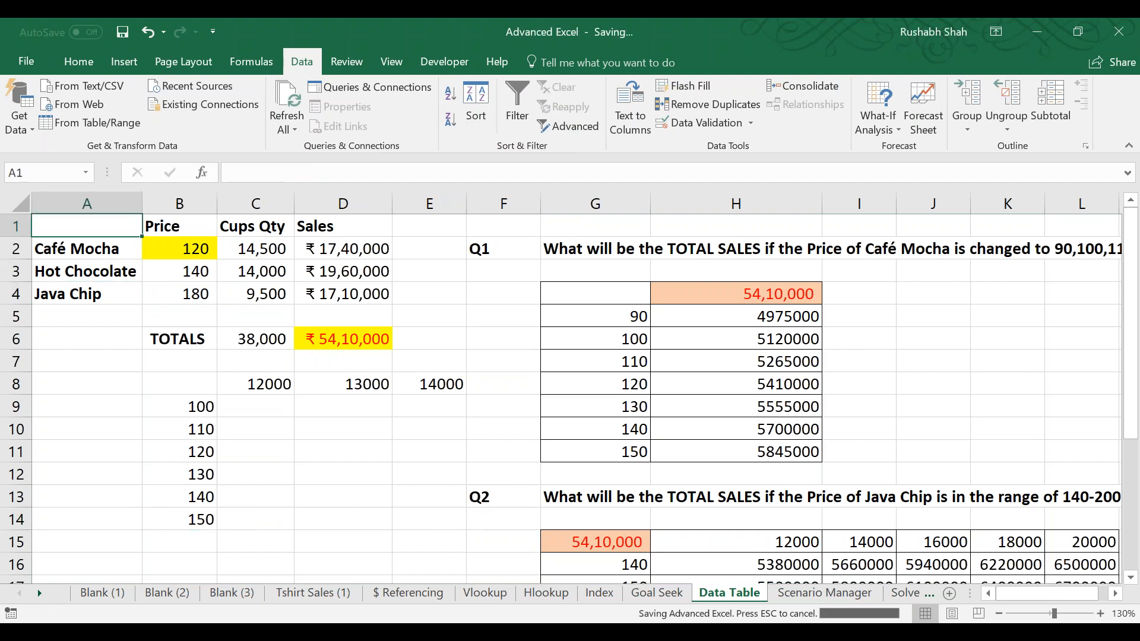
left_click(87, 248)
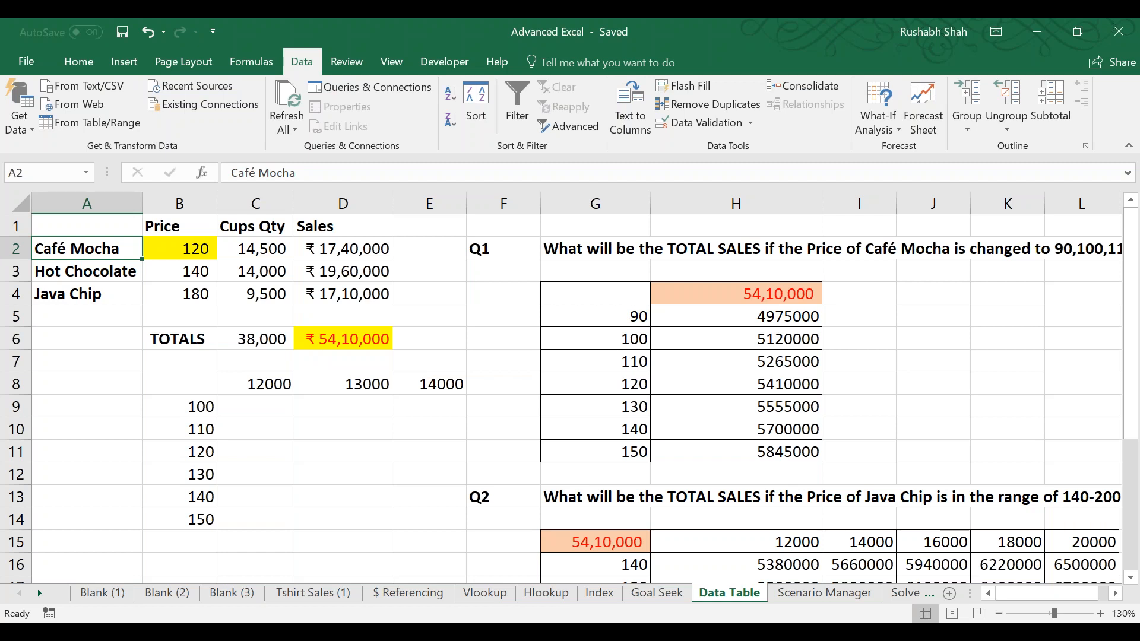
key("ctrl+s")
Switch to the Scenario Manager sheet and save the workbook.
key("ctrl+Page_Down")
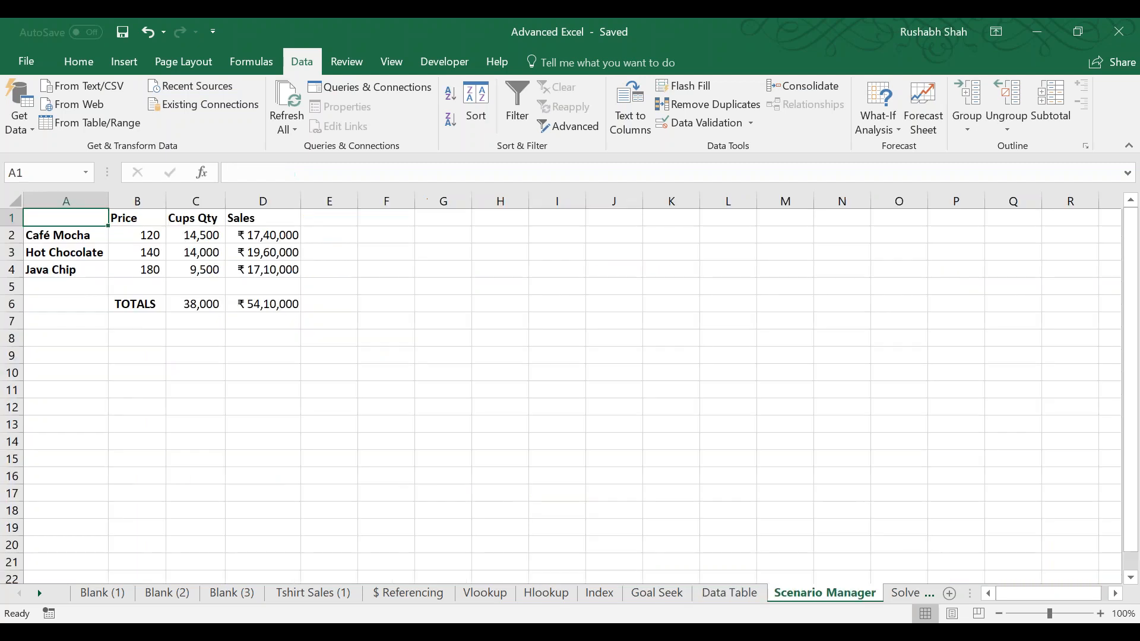
key("ctrl+s")
key("ctrl+s")
key("ctrl+s")
Enter the heading "Comparison of Month-wise sales" in cell F1.
left_click(400, 217)
type("Comparison o")
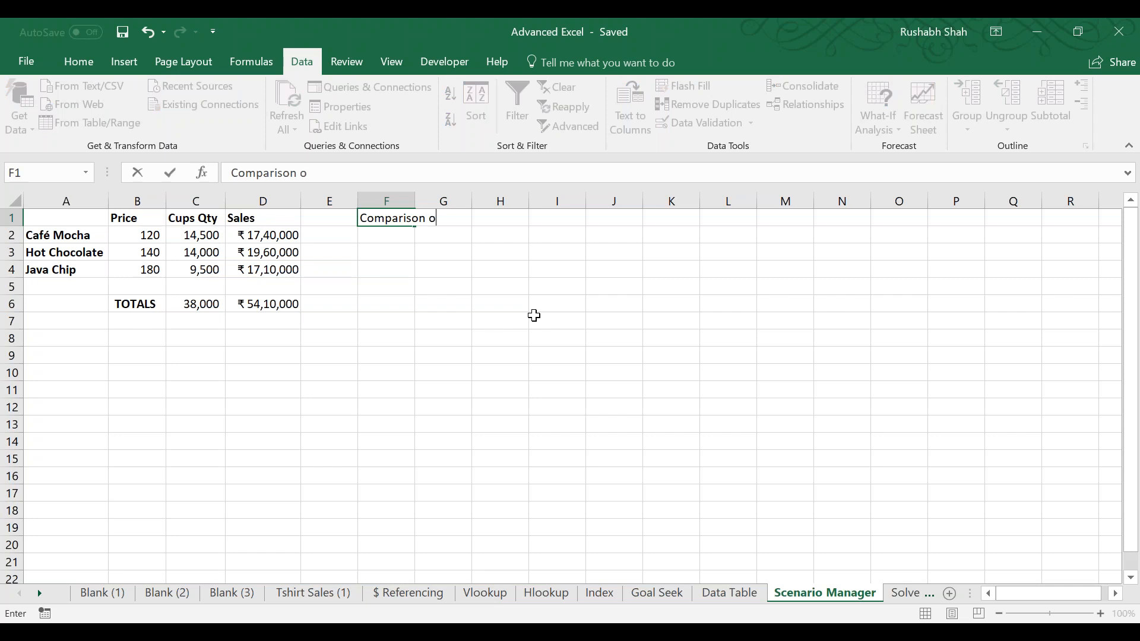
type("f Month-wise sales")
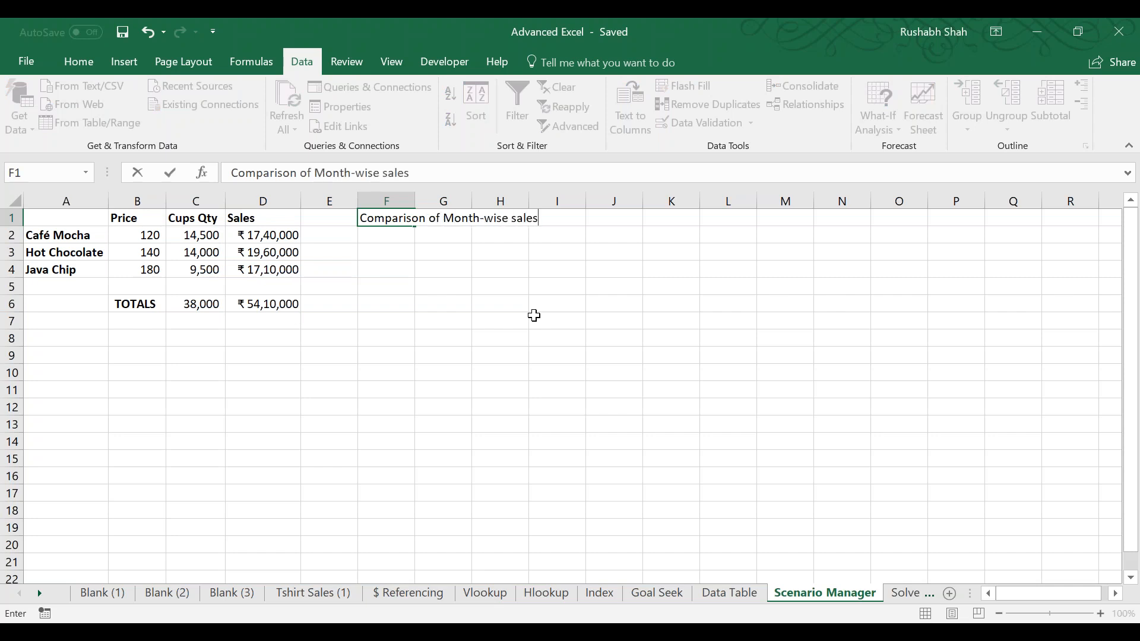
key("Return")
Enter the scenario labels "Best Case" in F2 and "Worst Case" in F3.
type("Best CA")
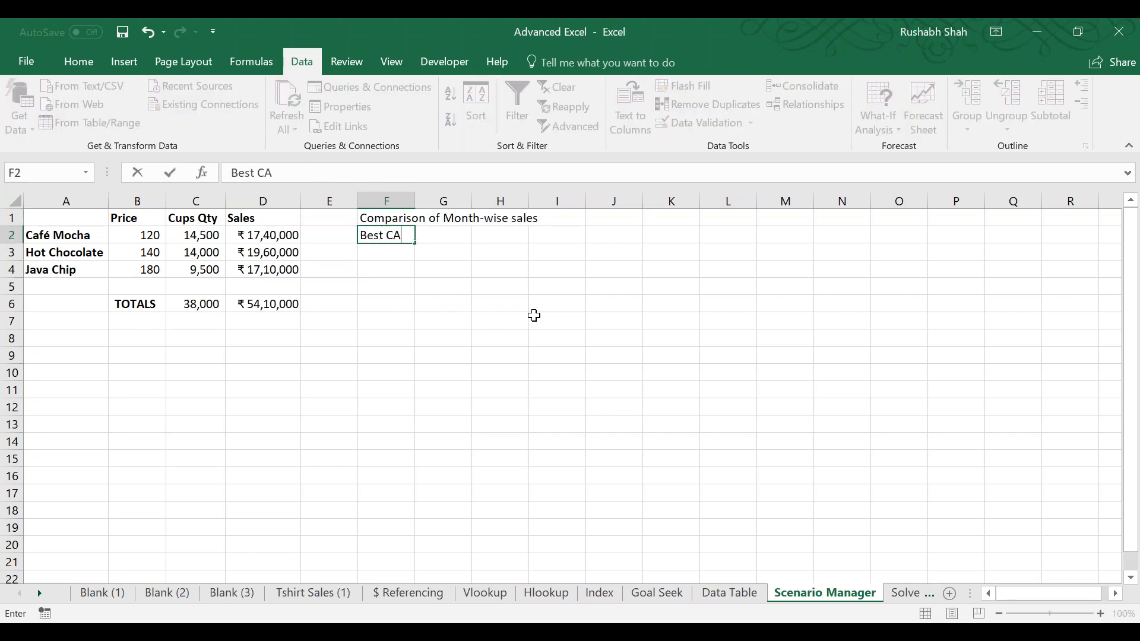
key("BackSpace")
type("ase")
key("Return")
type("Worst Case")
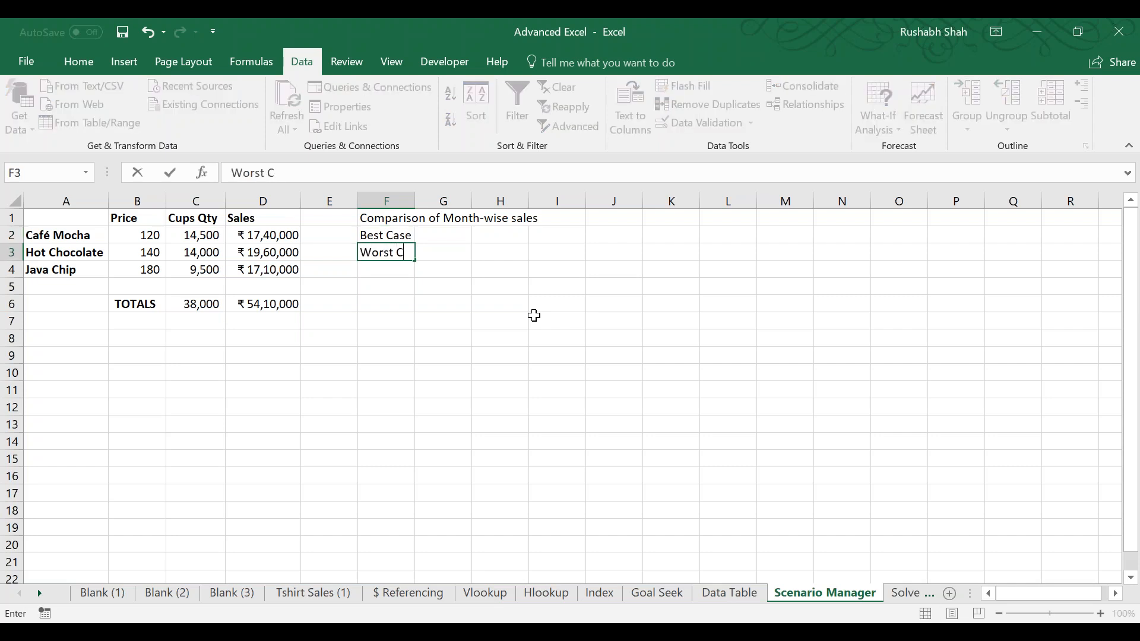
key("Return")
Make the Best Case and Worst Case labels bold and fit column F's width to its contents.
key("Up")
key("shift+Up")
key("ctrl+b")
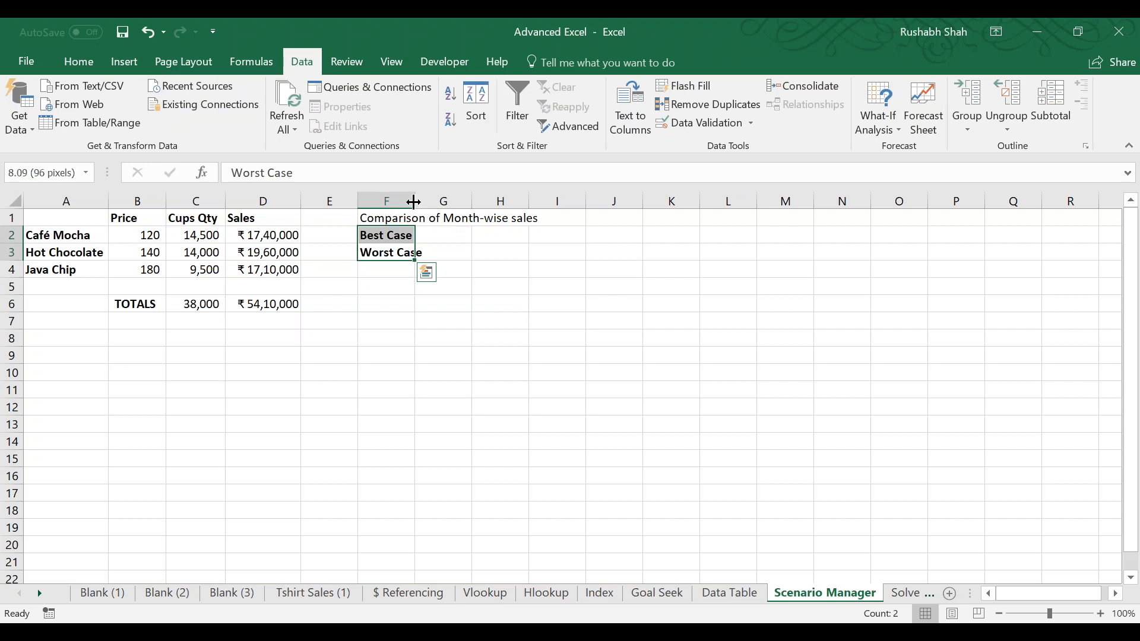
double_click(414, 201)
left_click(416, 252)
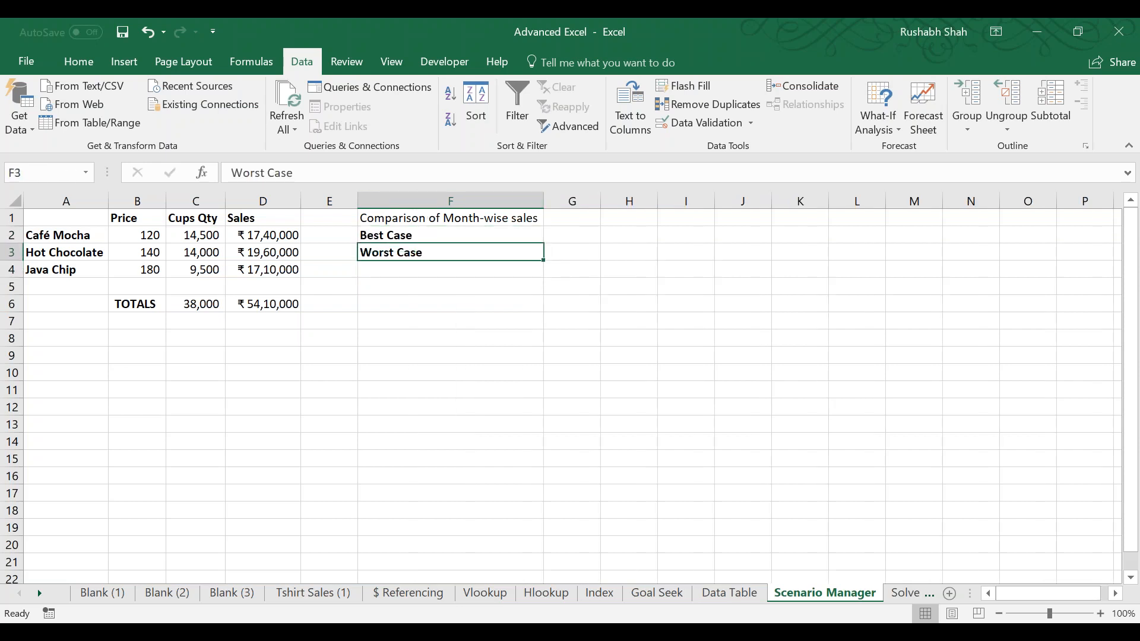
Copy the three product names in A2:A4.
left_click(572, 235)
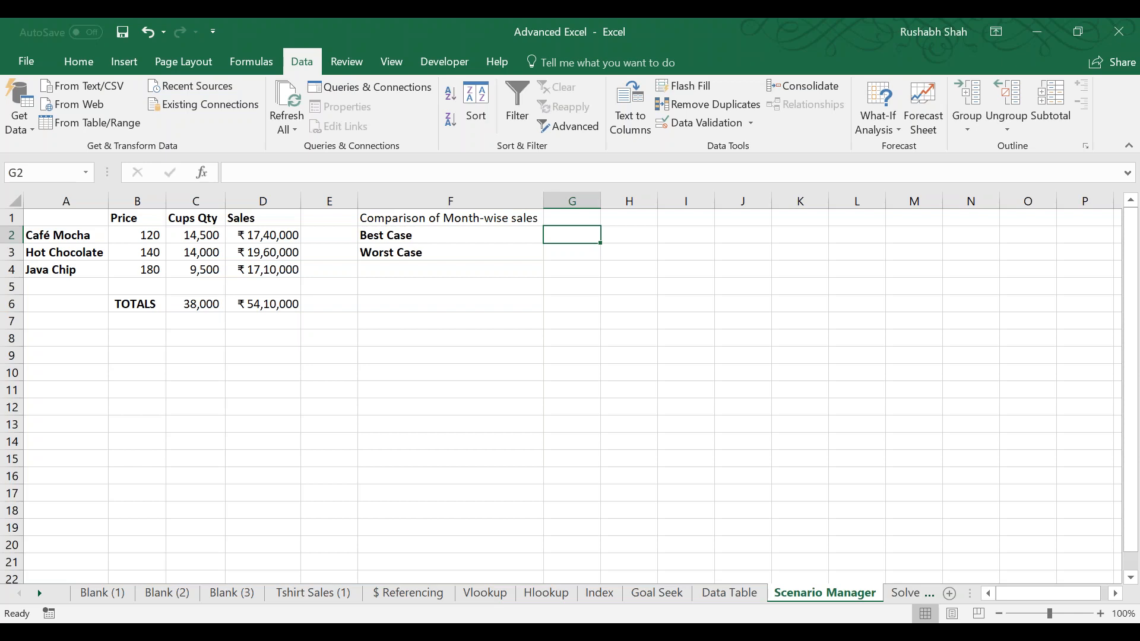
left_click(571, 218)
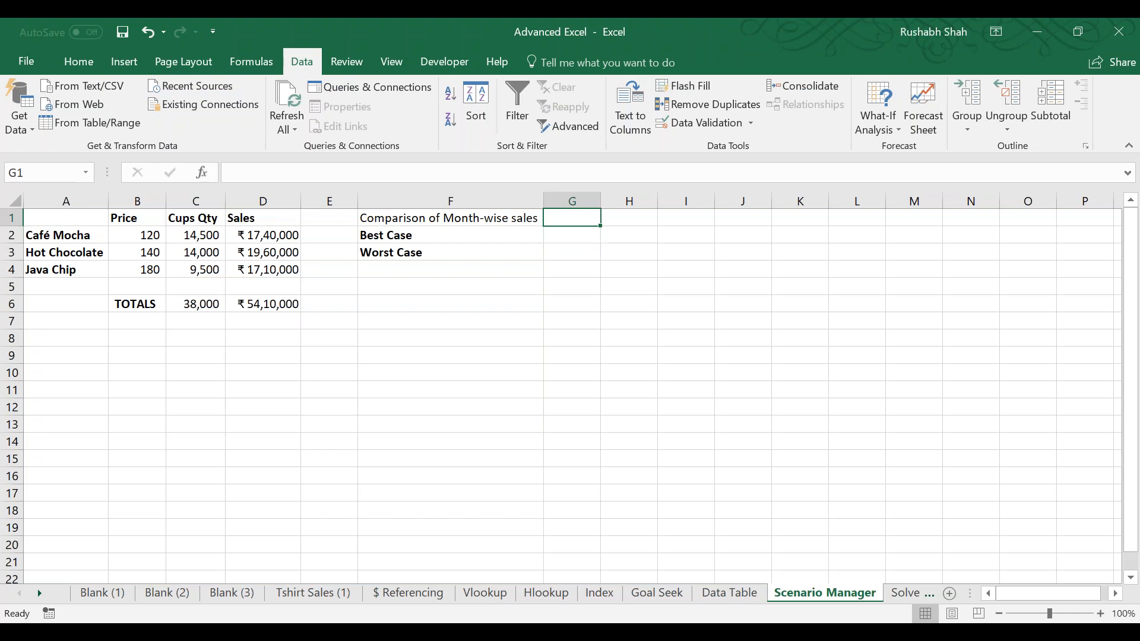
key("Left")
key("Down")
key("Left")
key("Left")
key("Left")
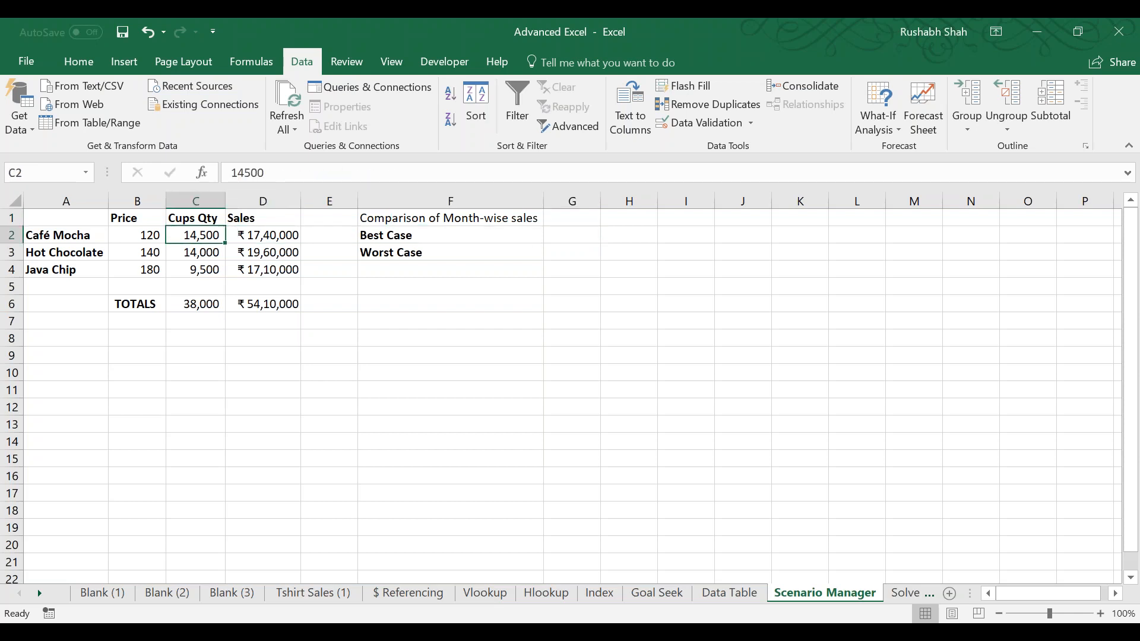
key("shift+Down")
key("shift+Down")
key("Left")
key("Left")
key("shift+Down")
key("shift+Down")
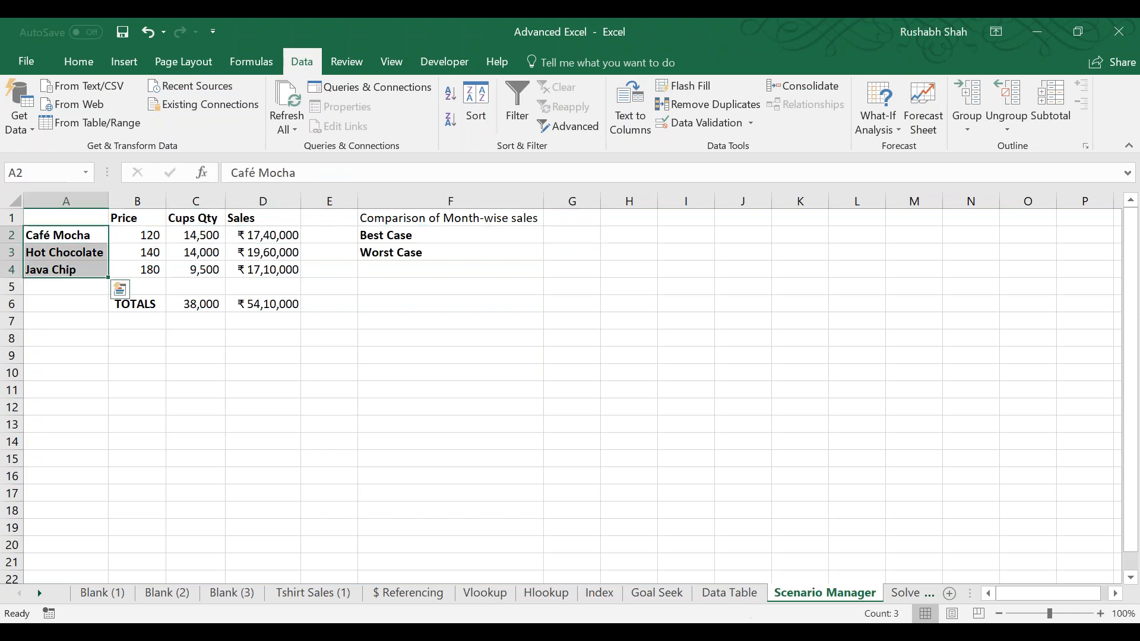
key("ctrl+c")
Paste the copied product names transposed as column headings across G1:I1.
key("Right")
key("Right")
key("Right")
key("Right")
key("Right")
key("Up")
key("Right")
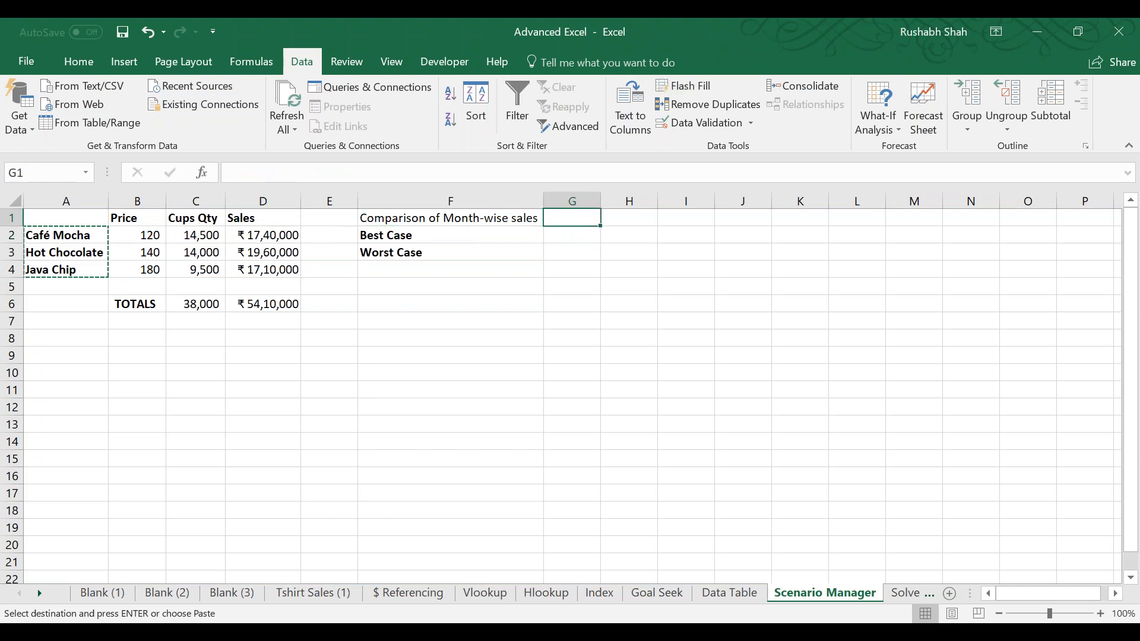
key("ctrl+alt+v")
key("e")
key("Return")
key("Escape")
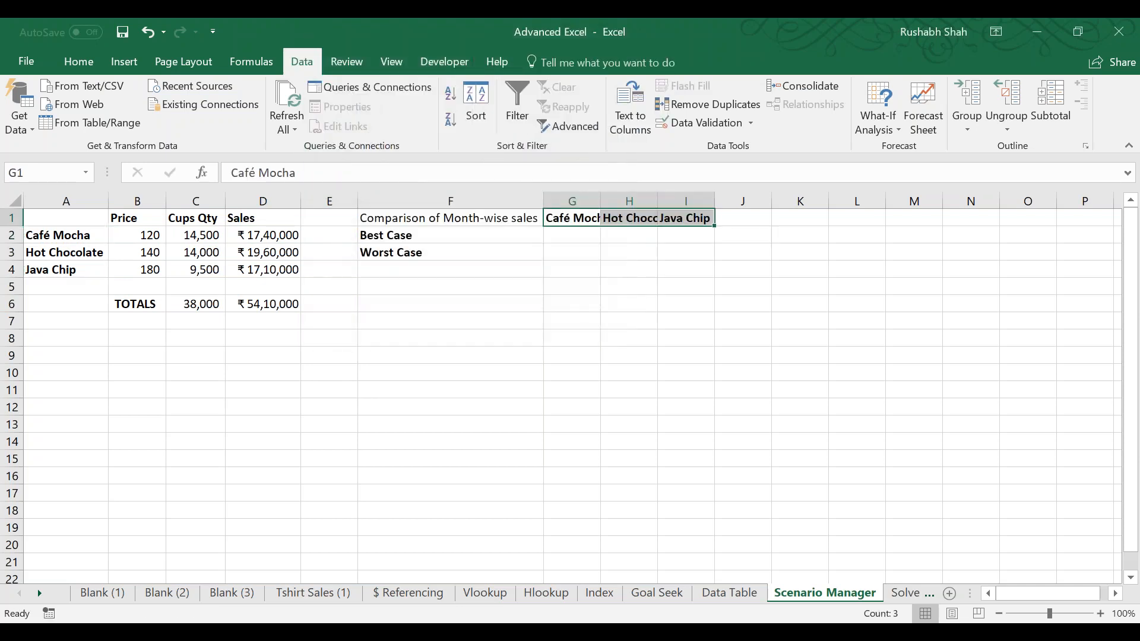
Adjust the widths of columns G to I to suit the product headings and save the workbook.
key("alt+o")
key("c")
key("a")
key("Down")
left_click_drag(769, 195, 827, 194)
key("Up")
key("Right")
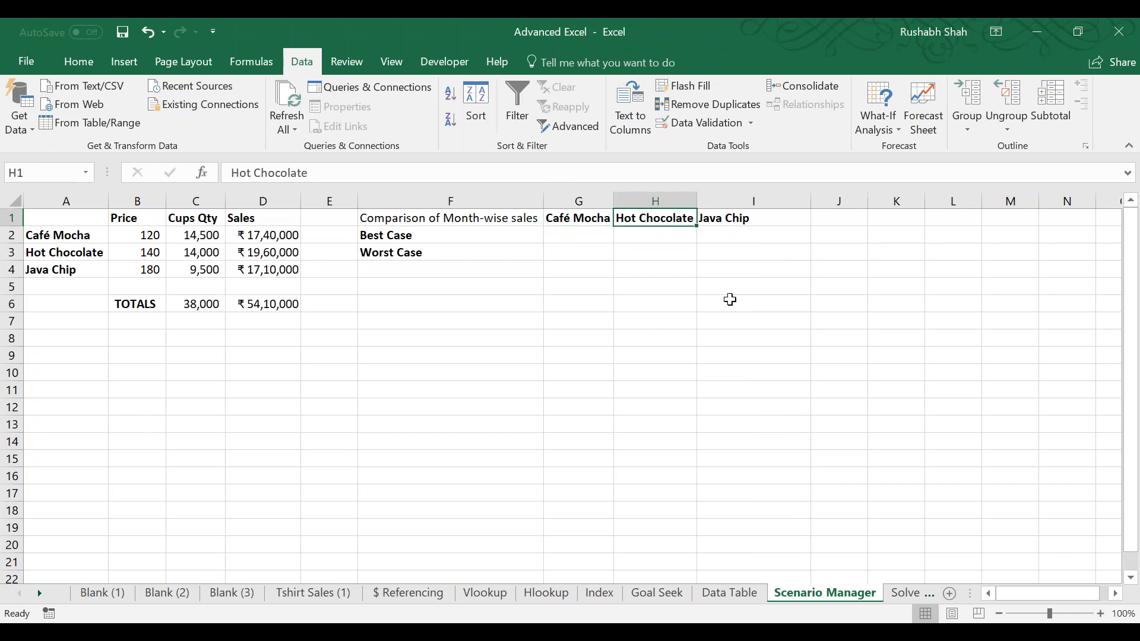
left_click_drag(811, 201, 776, 205)
left_click(602, 235)
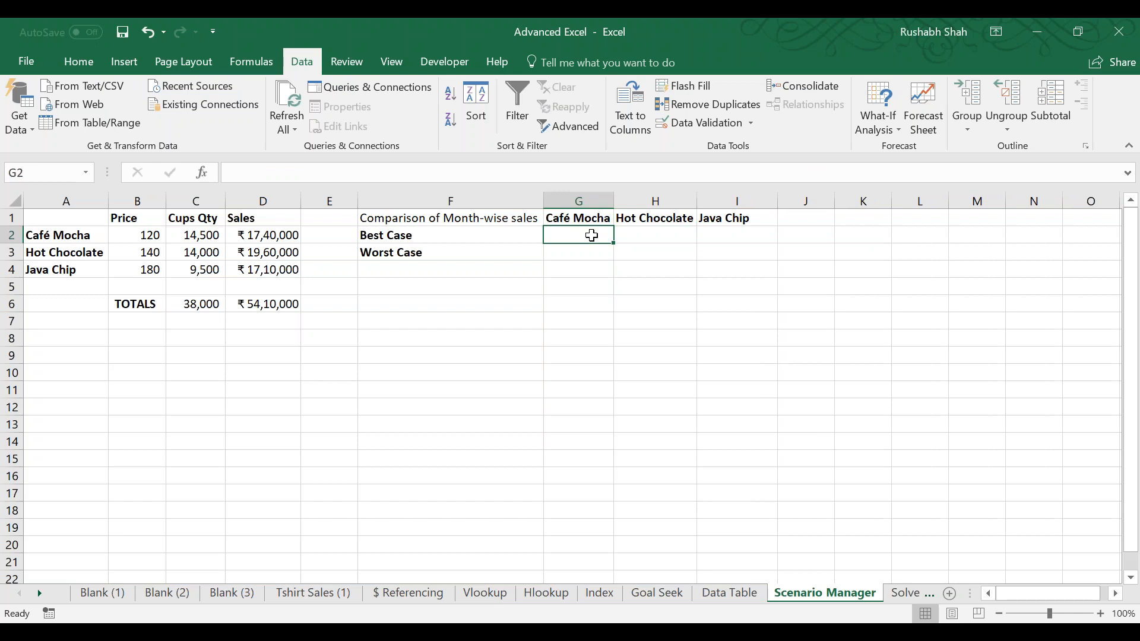
key("ctrl+s")
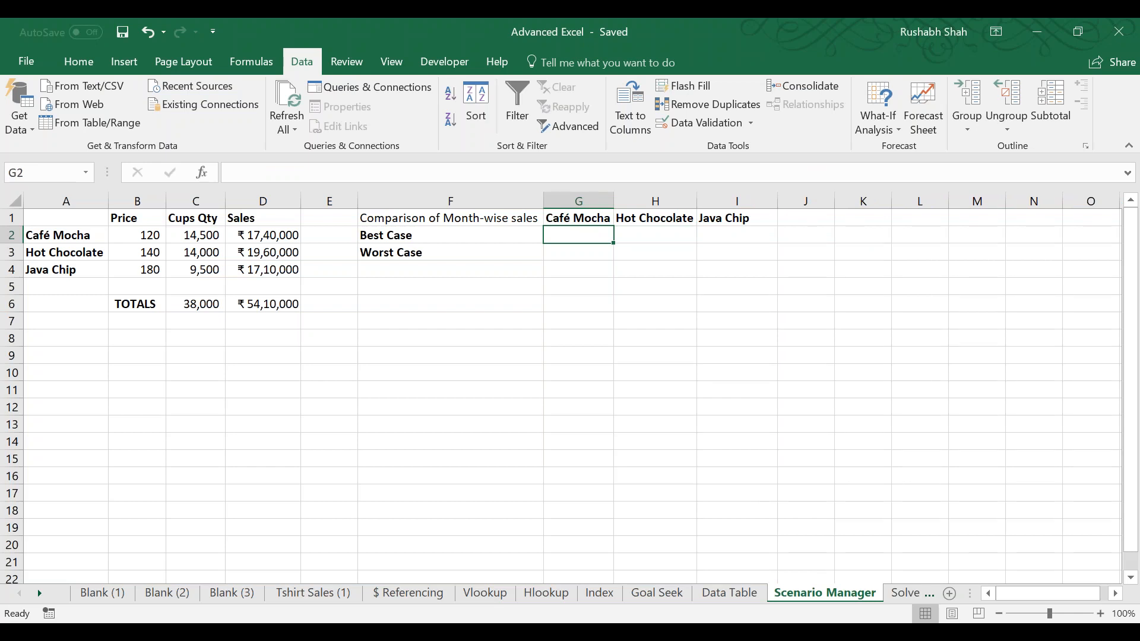
Enter the Best Case quantities 17000 for Café Mocha, 16000 for Hot Chocolate and 12000 for Java Chip in G2:I2.
type("17000")
key("Tab")
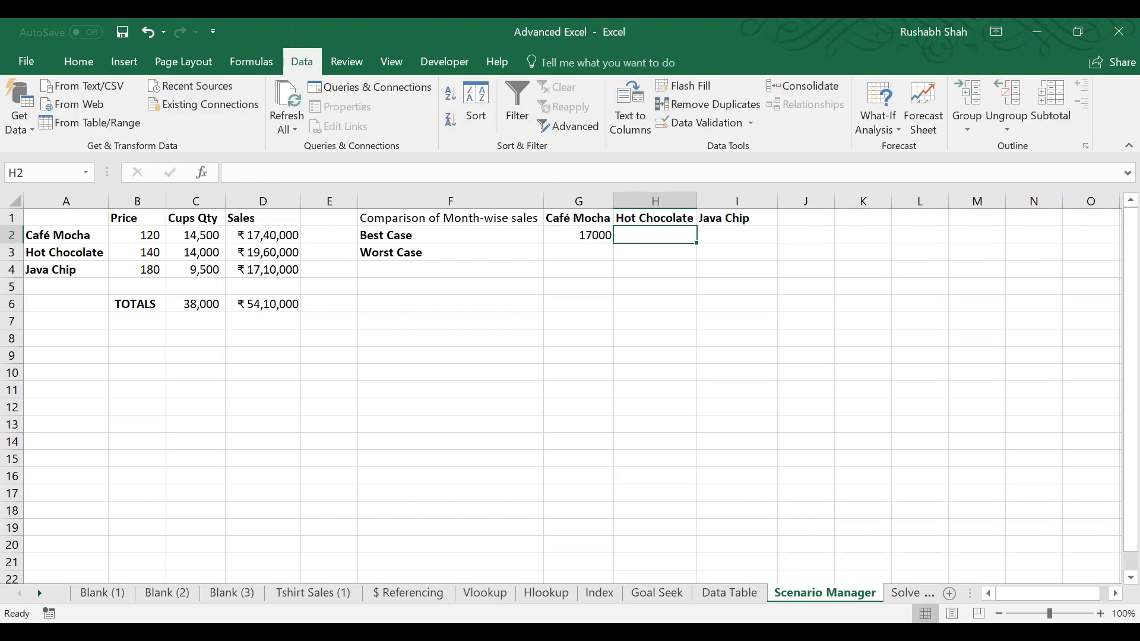
type("16000")
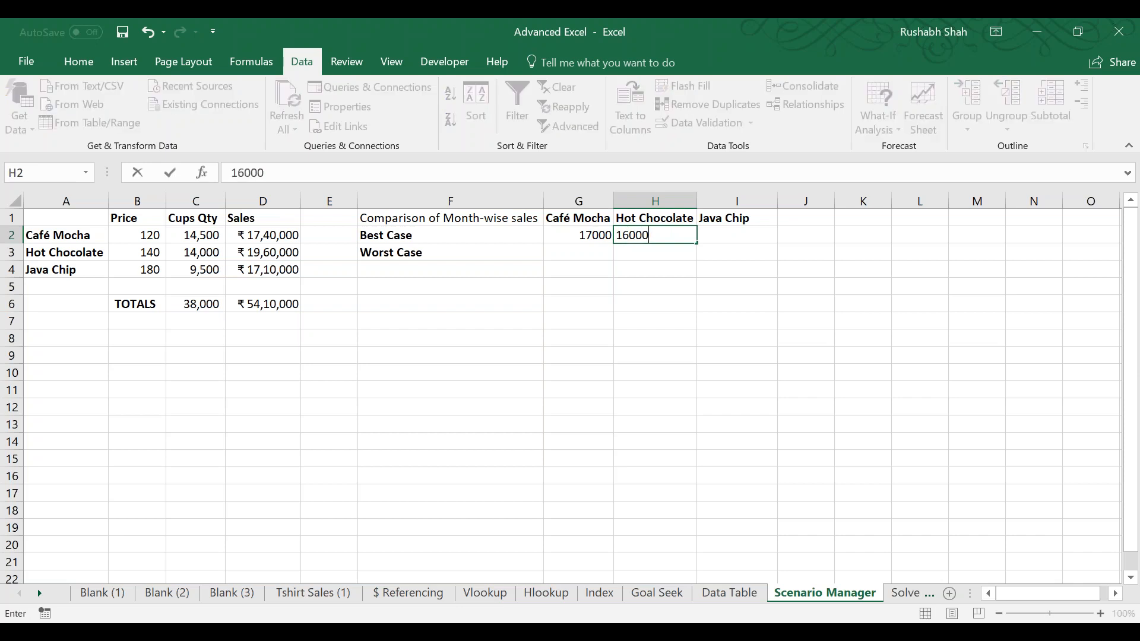
key("Tab")
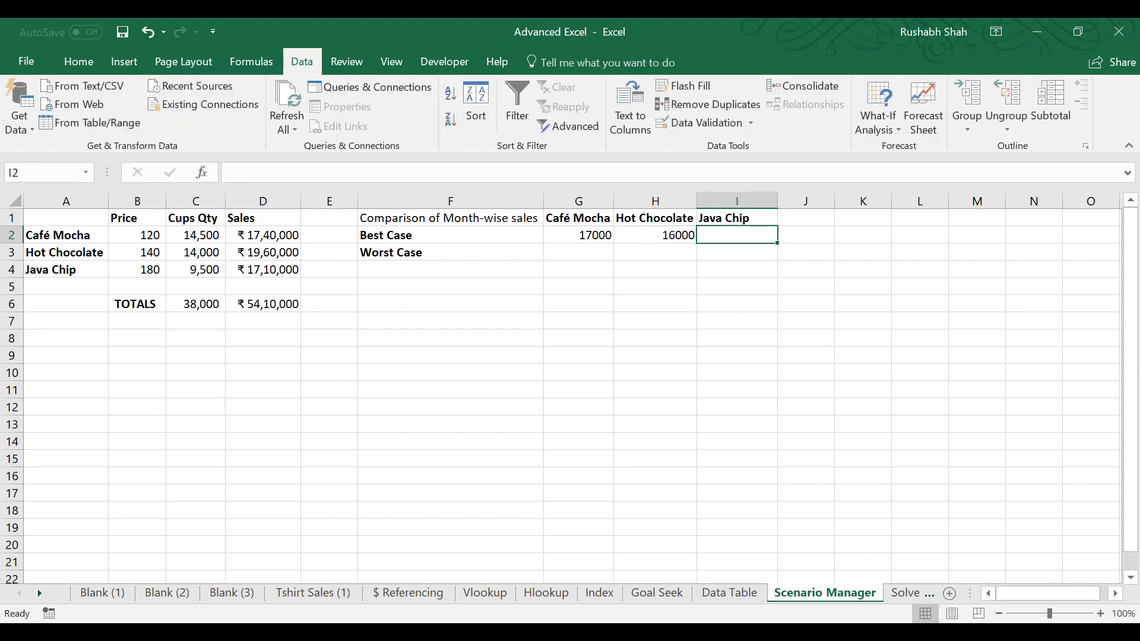
type("12000")
key("Return")
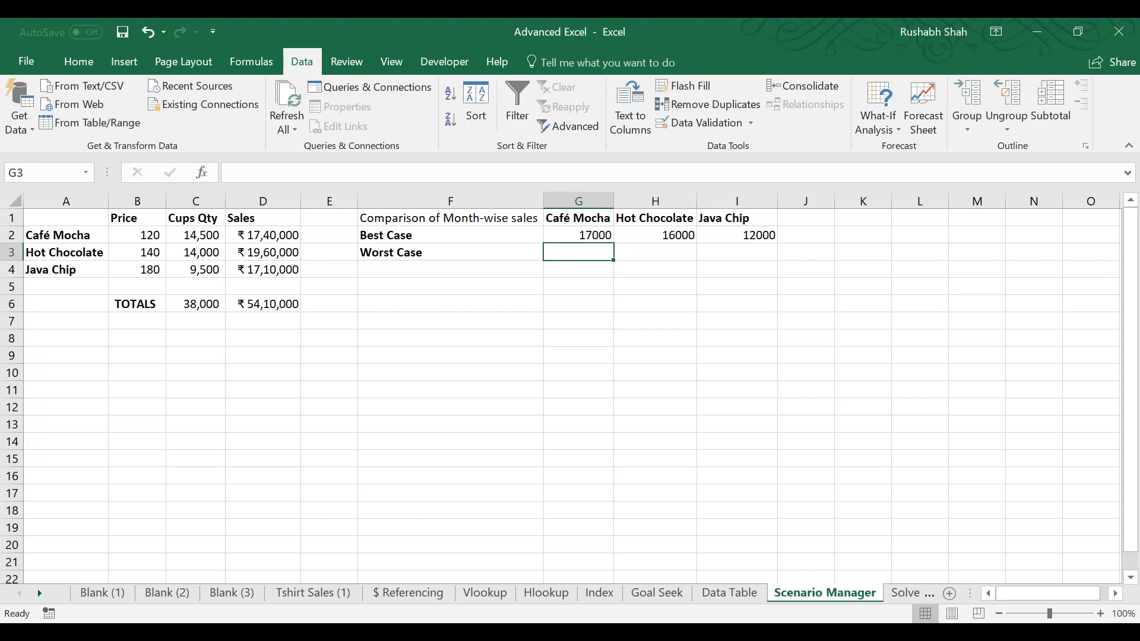
Enter the Worst Case quantities 10000 for Café Mocha, 9500 for Hot Chocolate and 6500 for Java Chip in G3:I3.
type("10000")
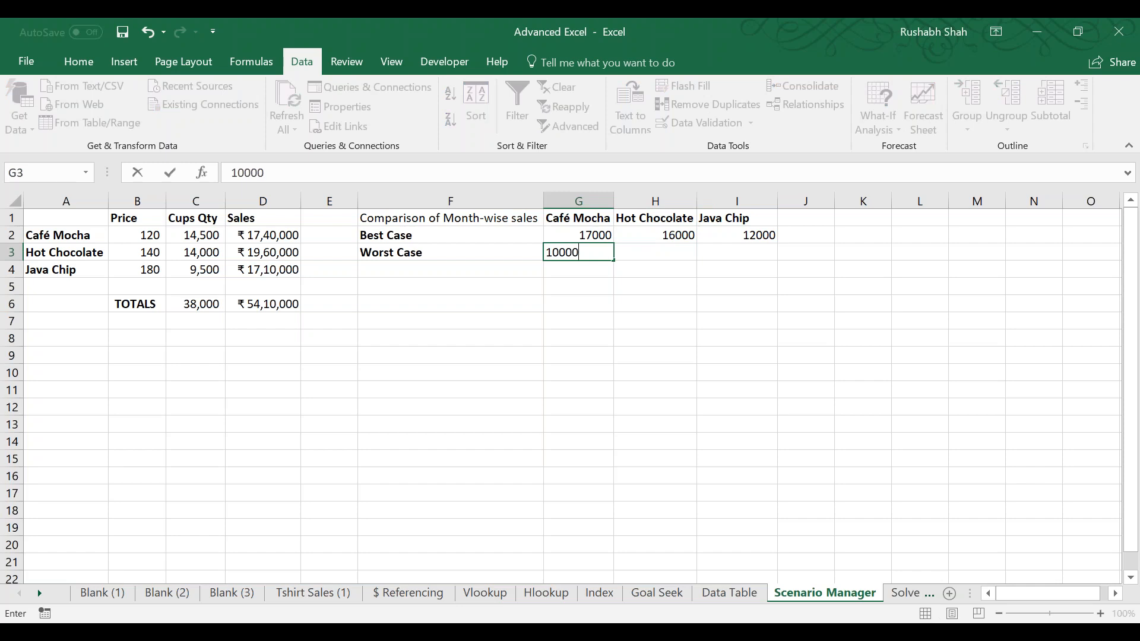
key("Tab")
type("9500")
key("Tab")
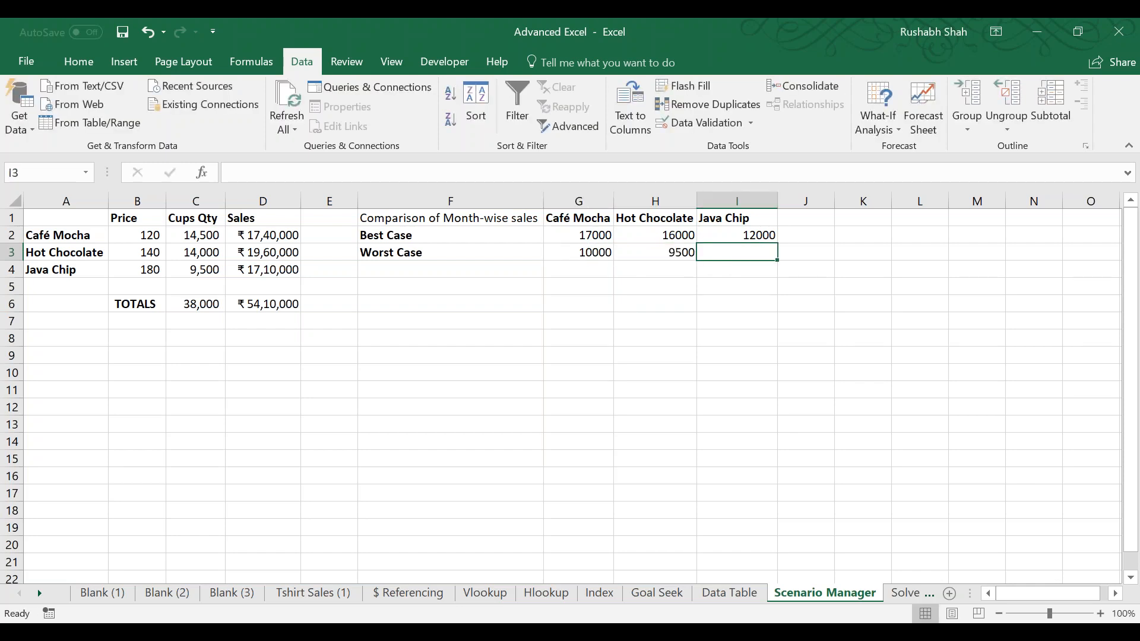
type("6500")
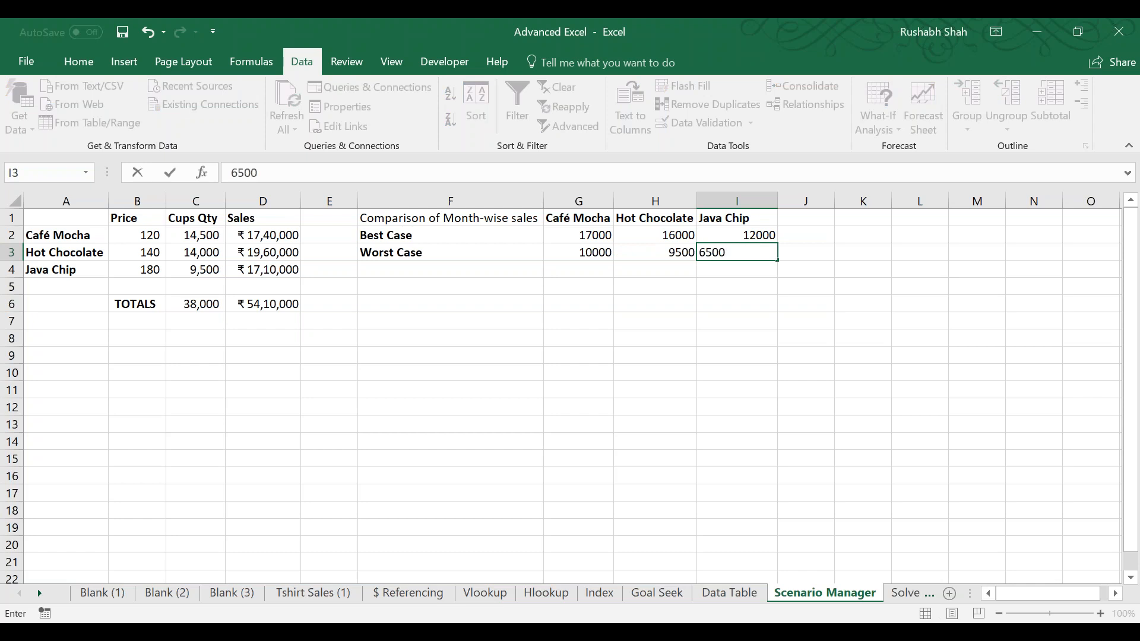
key("Return")
Change the font color of the Best Case and Worst Case labels in F2:F3 to red.
left_click_drag(579, 235, 736, 252)
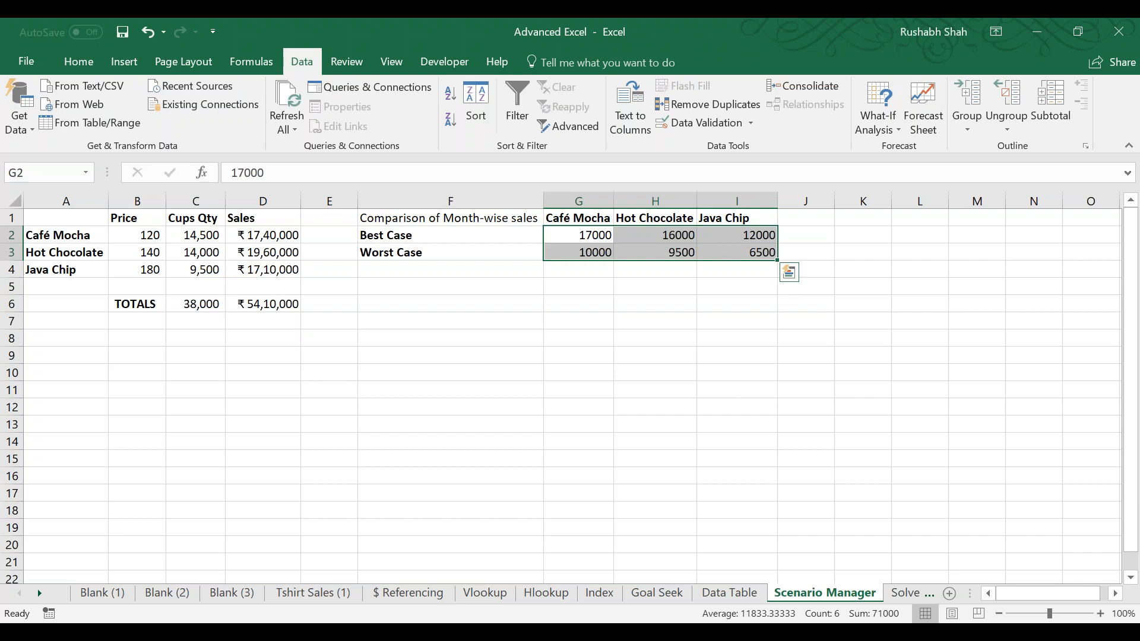
left_click_drag(392, 235, 391, 252)
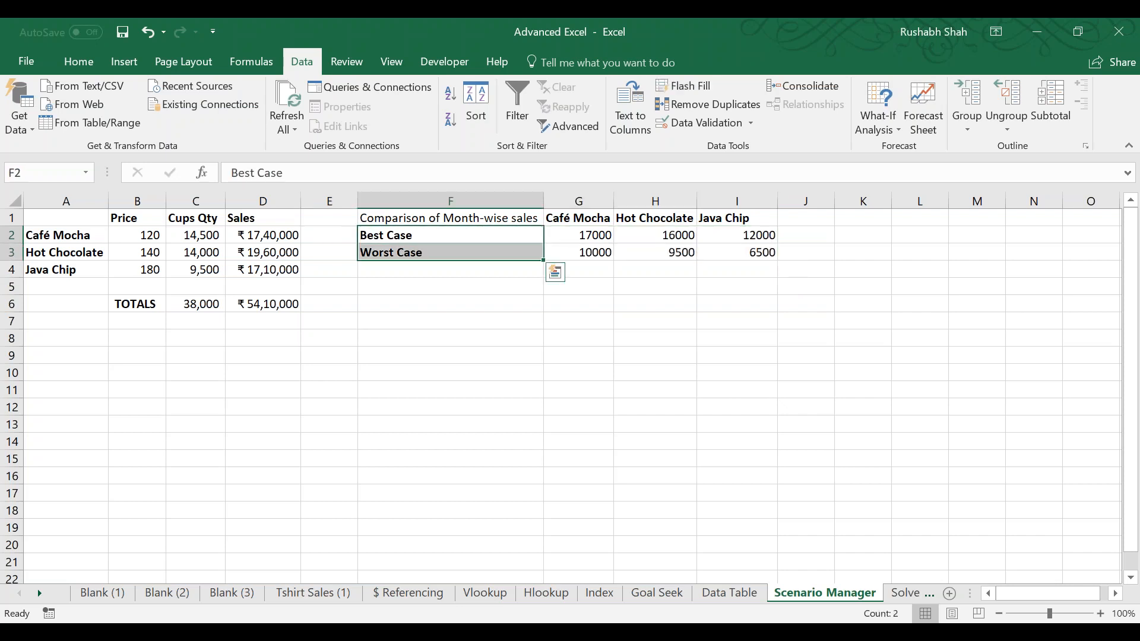
left_click(78, 62)
left_click(270, 119)
left_click(450, 270)
left_click(451, 287)
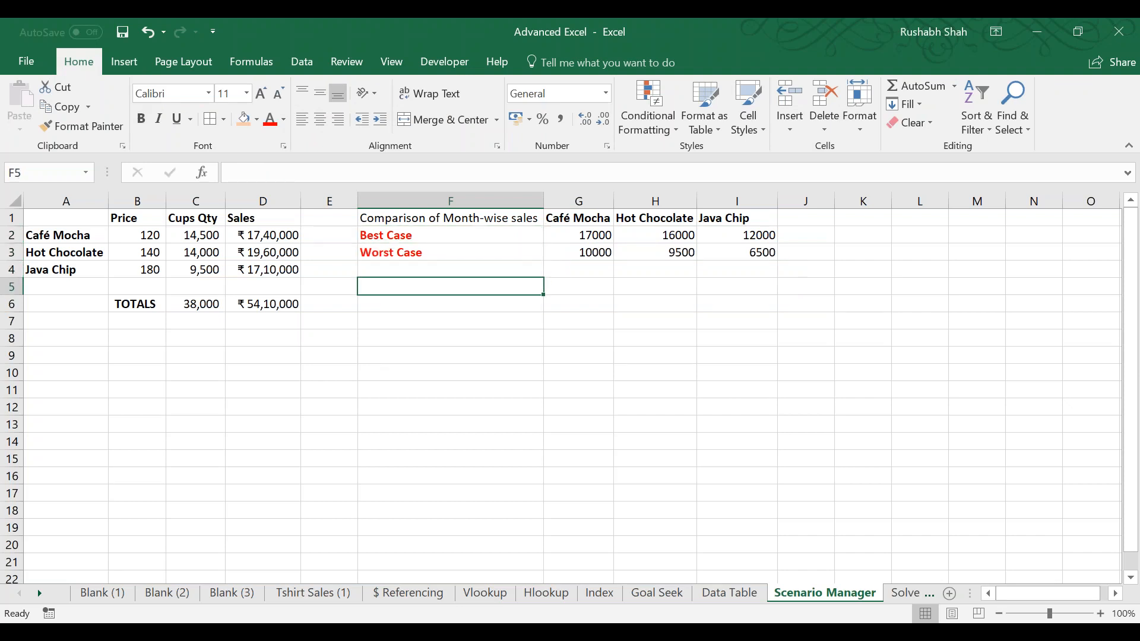
Enter the note "QUANTITY" in cell G5 below the scenario quantities.
key("Up")
key("Up")
key("Up")
key("Up")
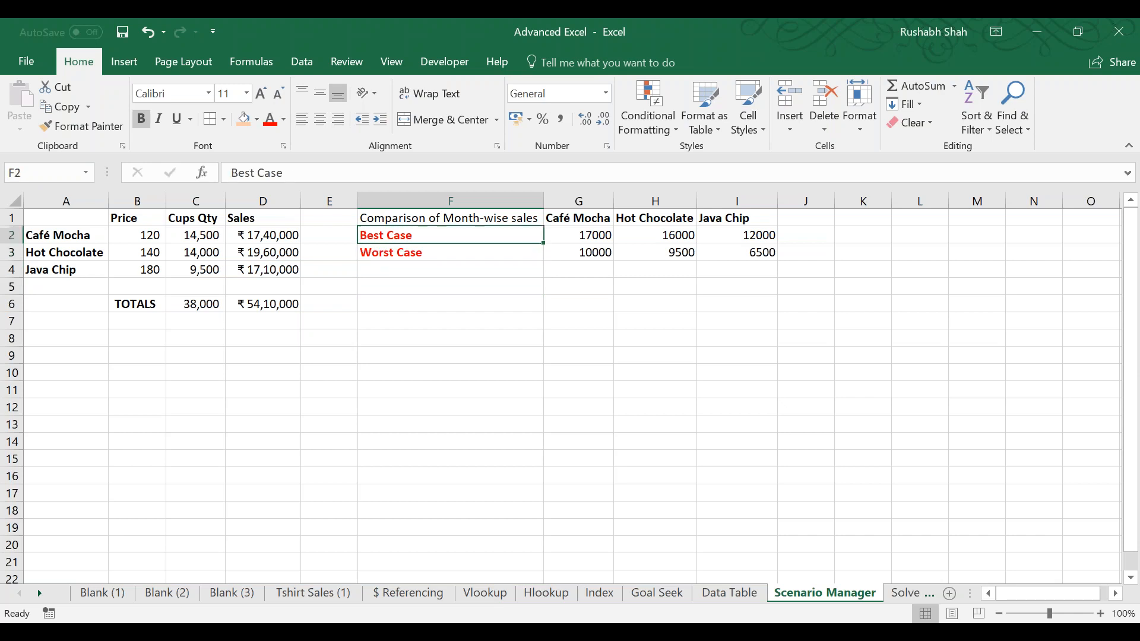
key("ctrl+c")
key("Down")
key("Right")
key("Down")
key("Down")
key("Down")
type("QUANTITY")
key("ctrl+Return")
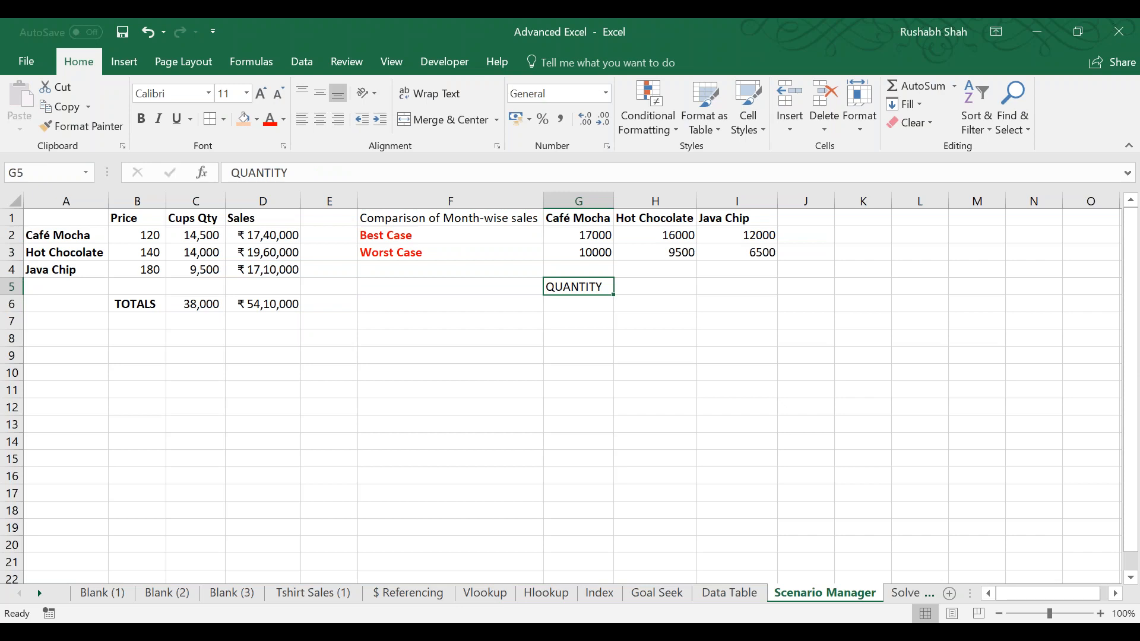
Extend the note in G5 to "QUANTITY - 3" and fit column G's width to it.
key("F2")
type("- 3")
key("ctrl+Return")
double_click(614, 195)
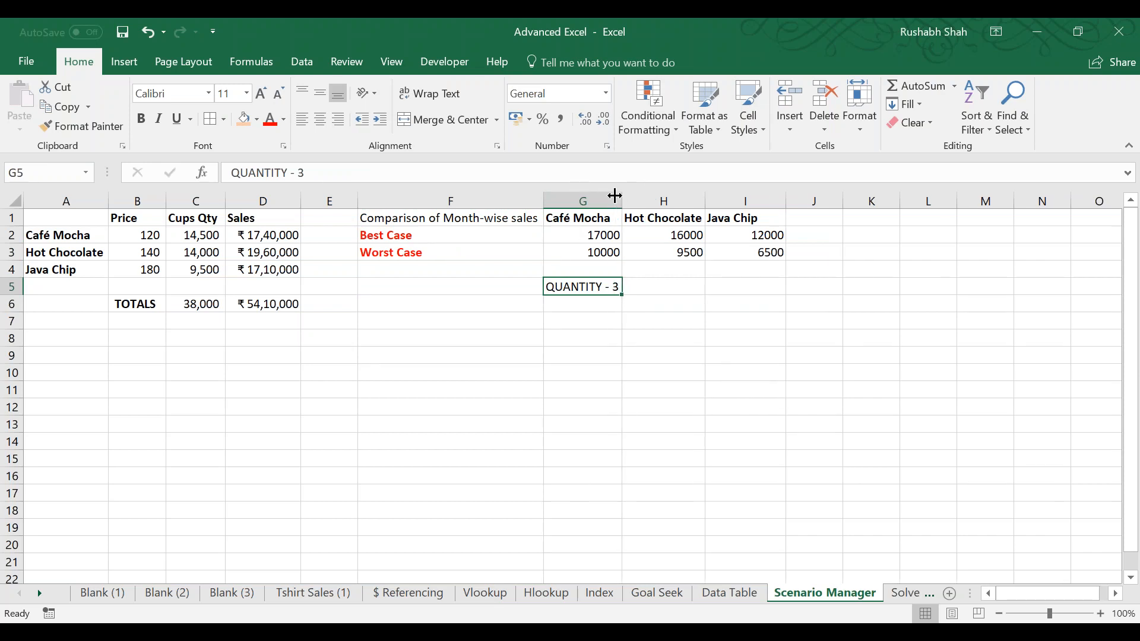
Select the empty cell F7 and save the workbook.
key("Down")
key("Left")
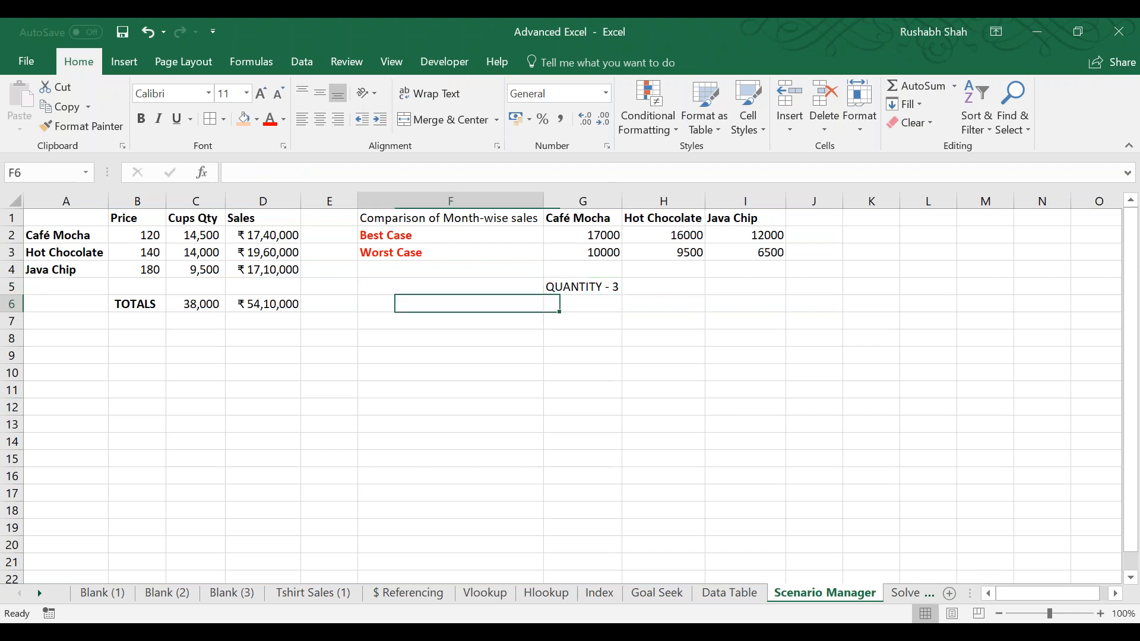
key("Down")
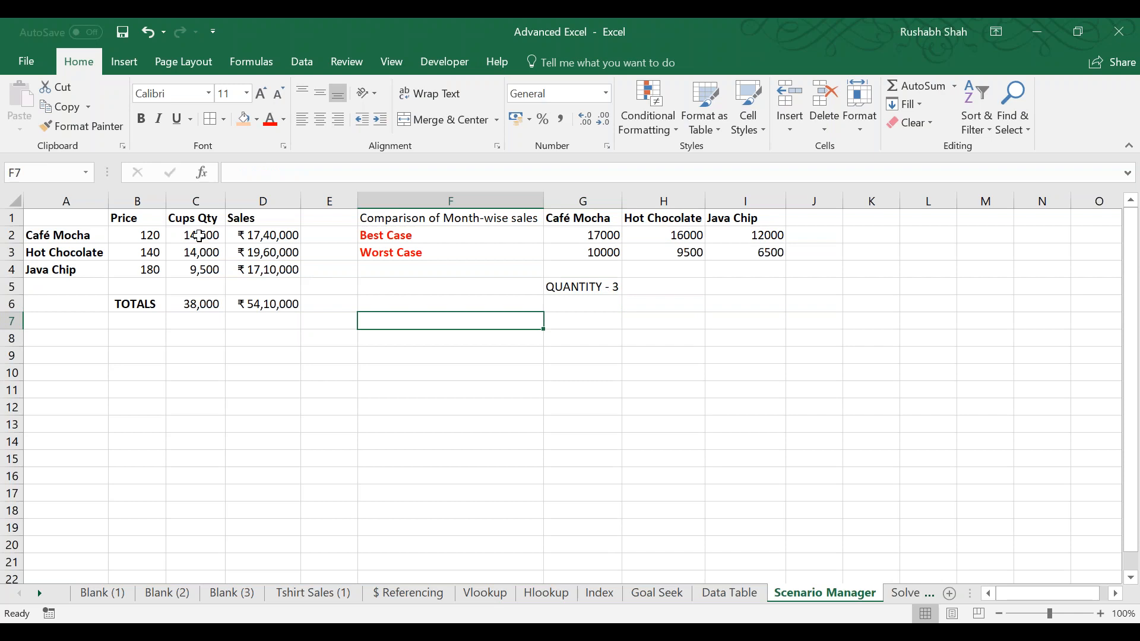
key("ctrl+s")
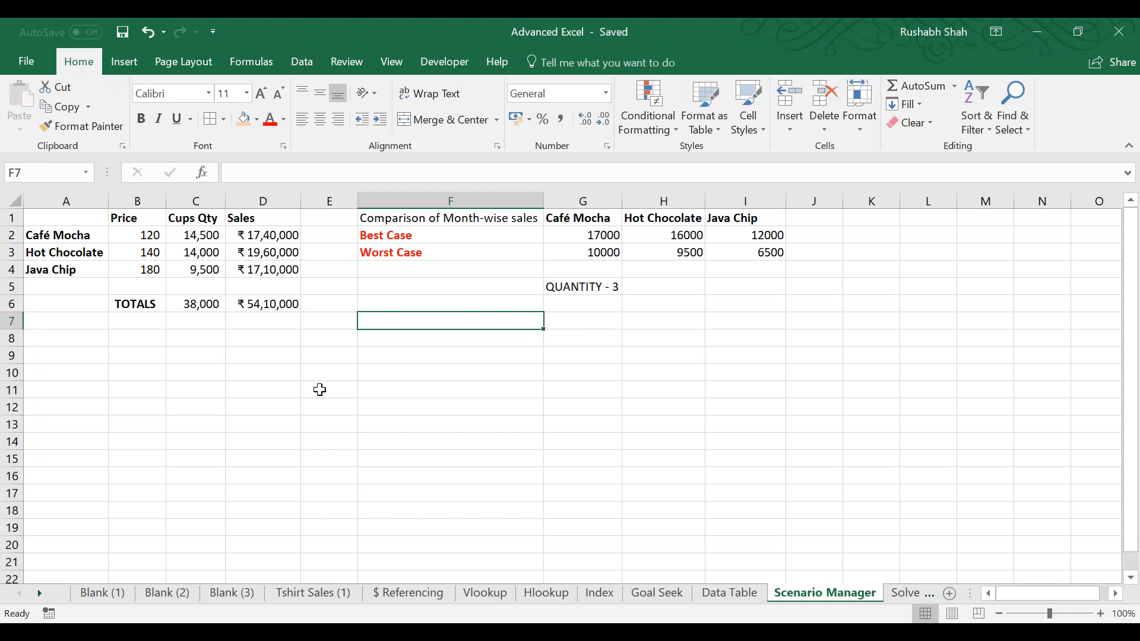
Shade the total sales cell D6 with a light orange fill.
left_click_drag(159, 237, 163, 271)
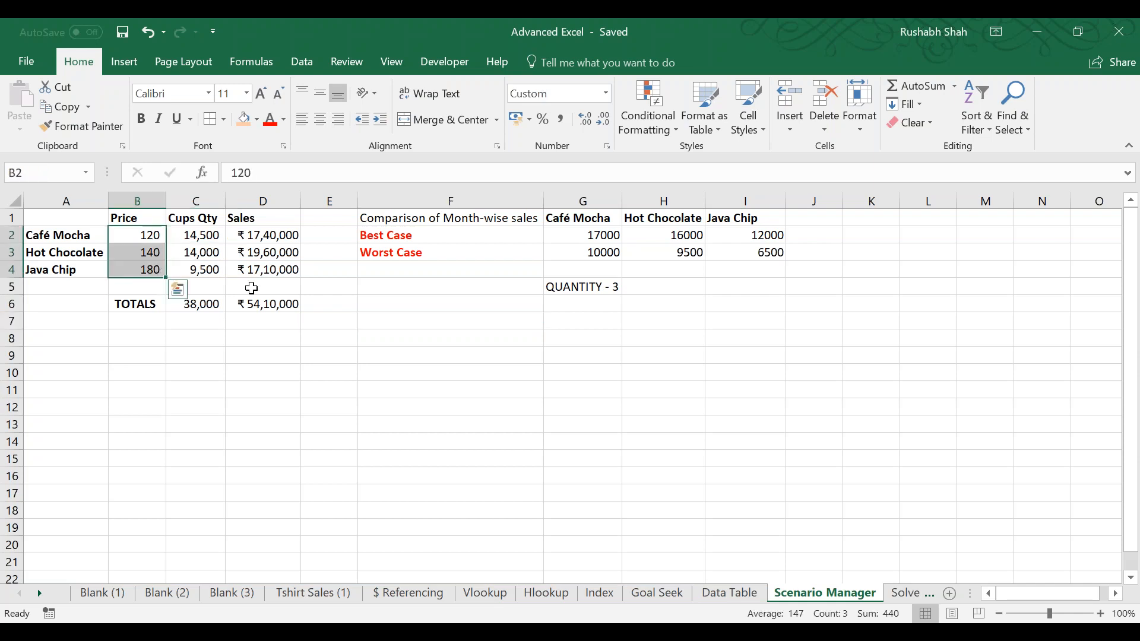
left_click_drag(257, 234, 257, 305)
left_click(257, 304)
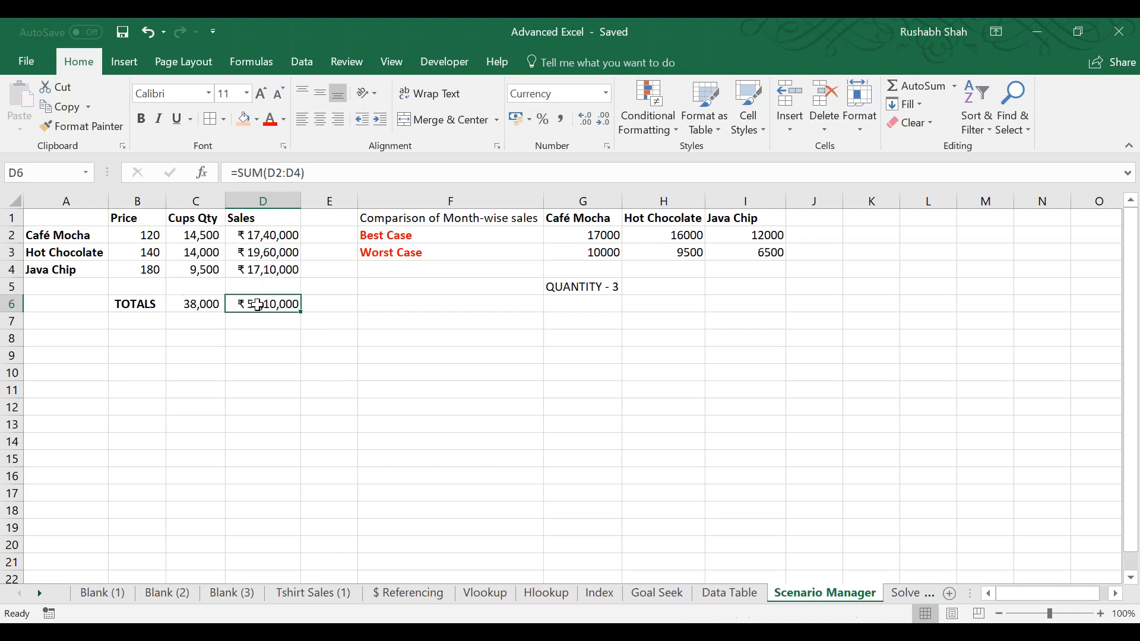
left_click(243, 118)
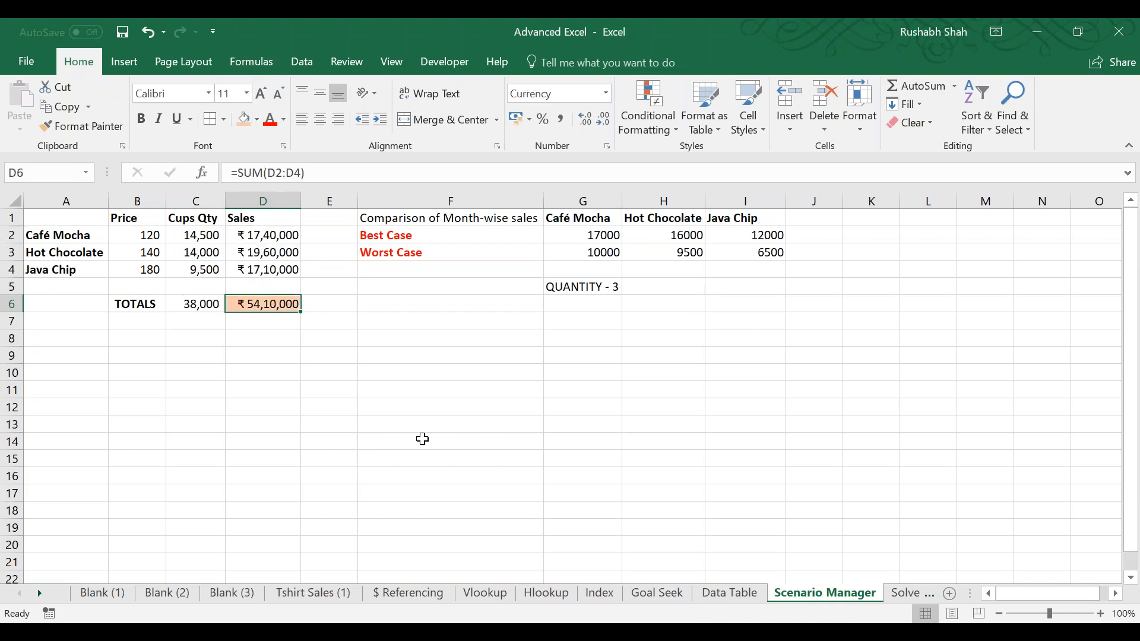
Highlight the cup quantities in C2:C4 with a yellow fill.
left_click_drag(213, 235, 207, 265)
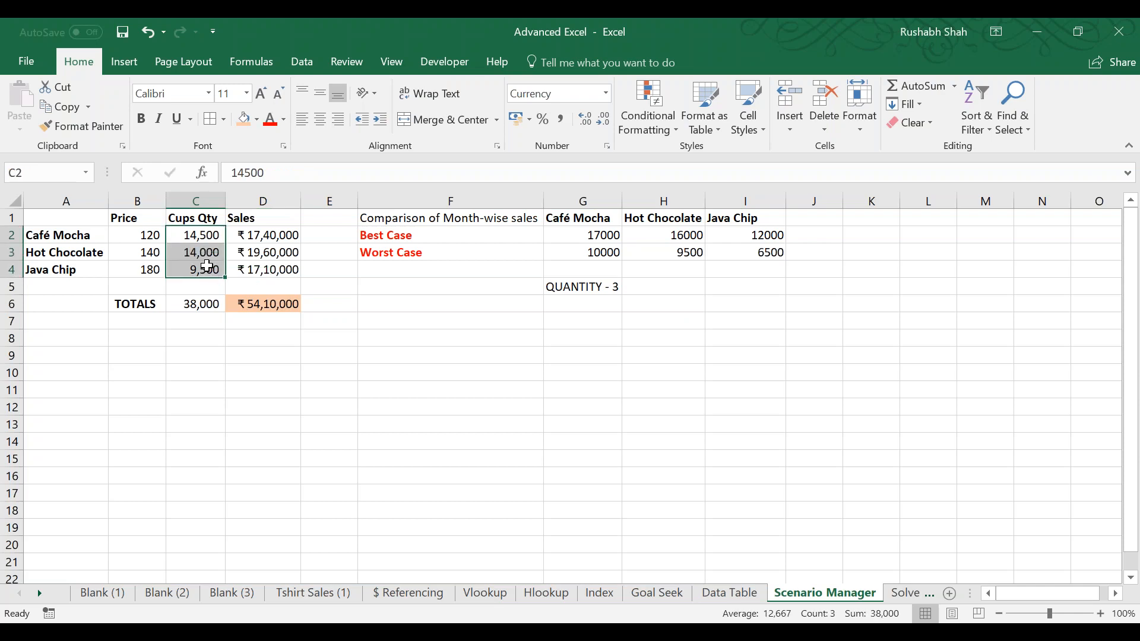
left_click(256, 119)
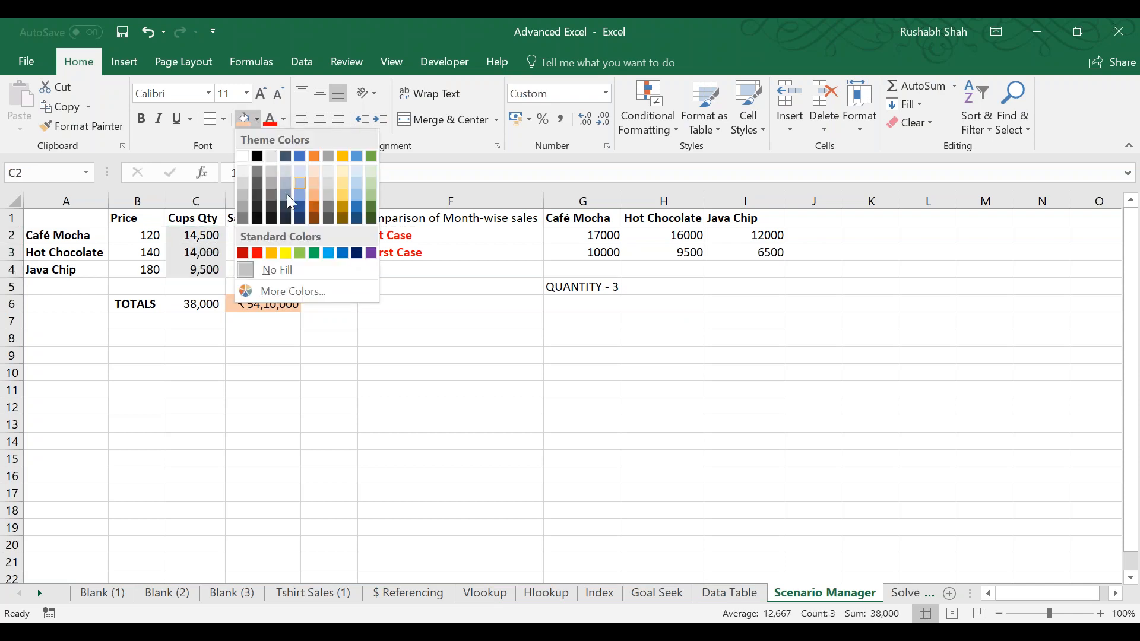
left_click(286, 252)
left_click(642, 426)
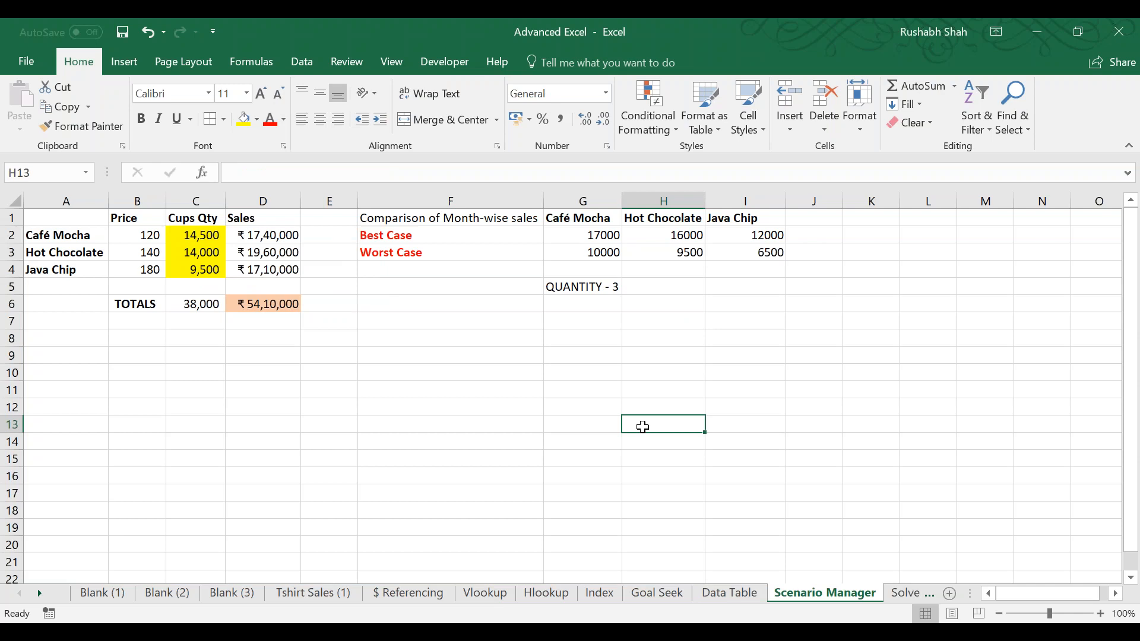
Select the empty cell F7 below the scenario comparison table and save the workbook.
key("Left")
key("ctrl+Up")
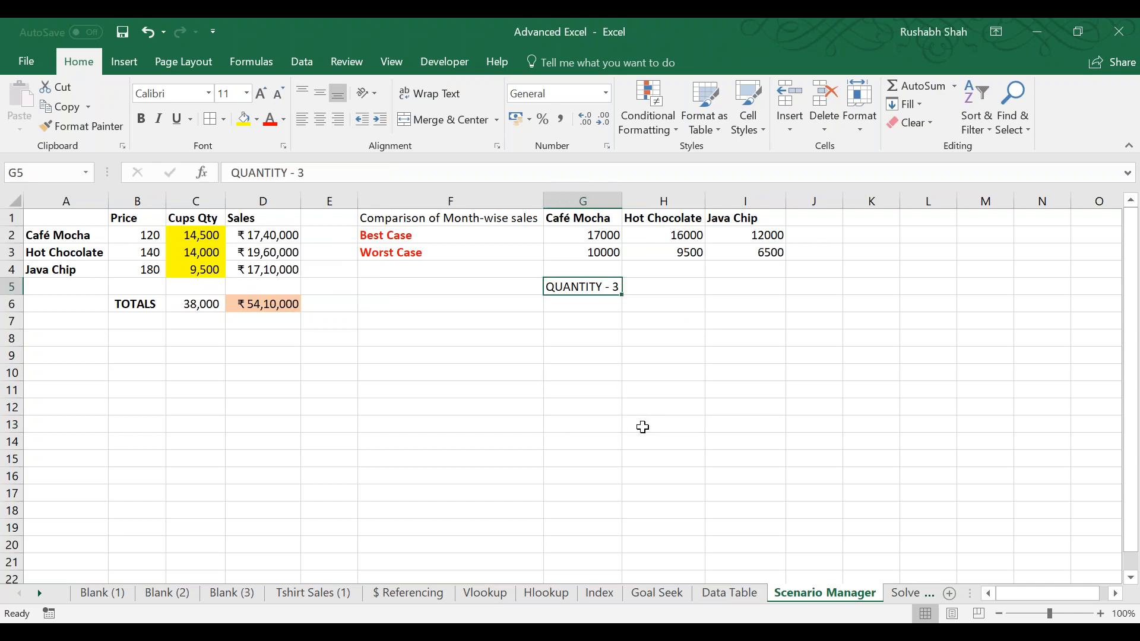
key("Down")
key("Left")
key("Down")
key("ctrl+s")
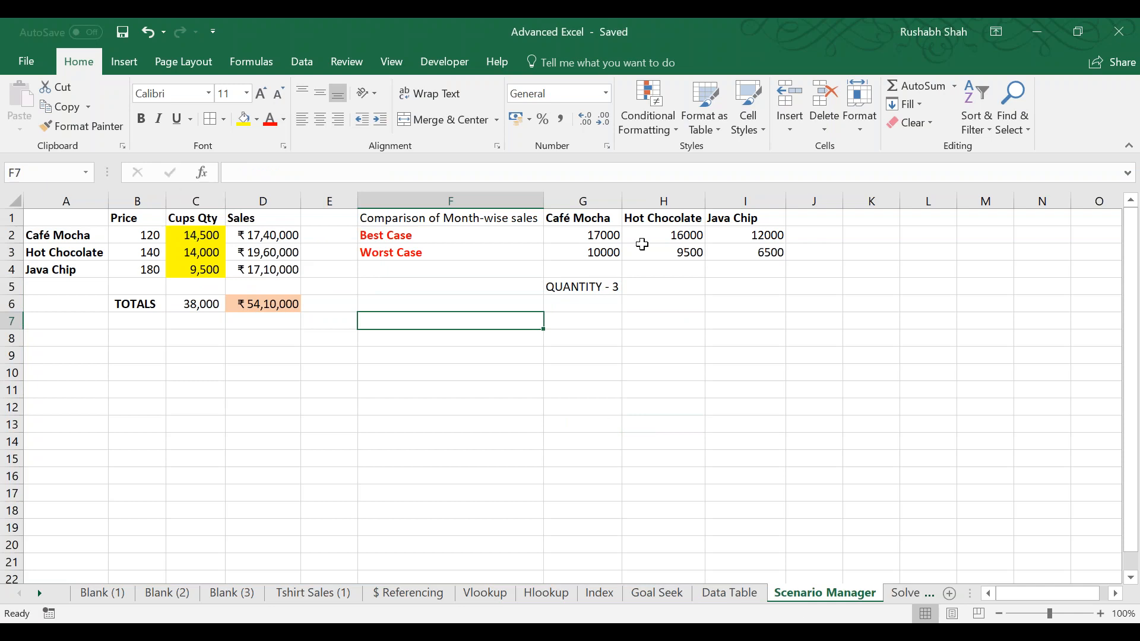
Examine the best and worst case quantities in G2:I3, the cup quantities in C2:C4 and the total sales in D6.
left_click_drag(613, 235, 766, 235)
left_click_drag(590, 249, 711, 253)
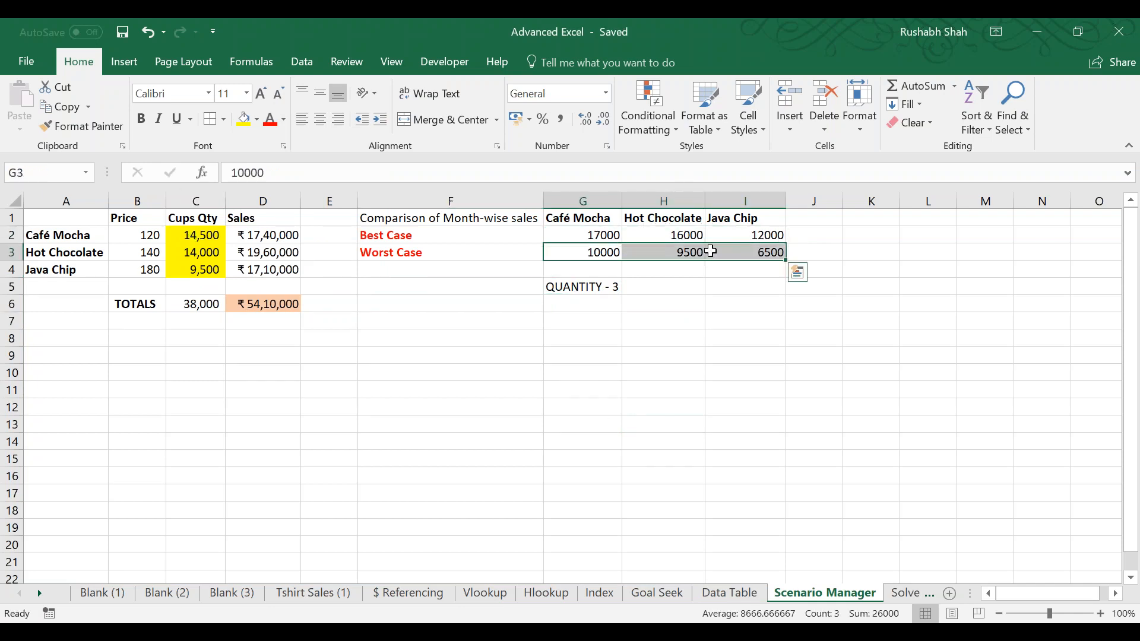
left_click(568, 236)
left_click_drag(201, 235, 202, 270)
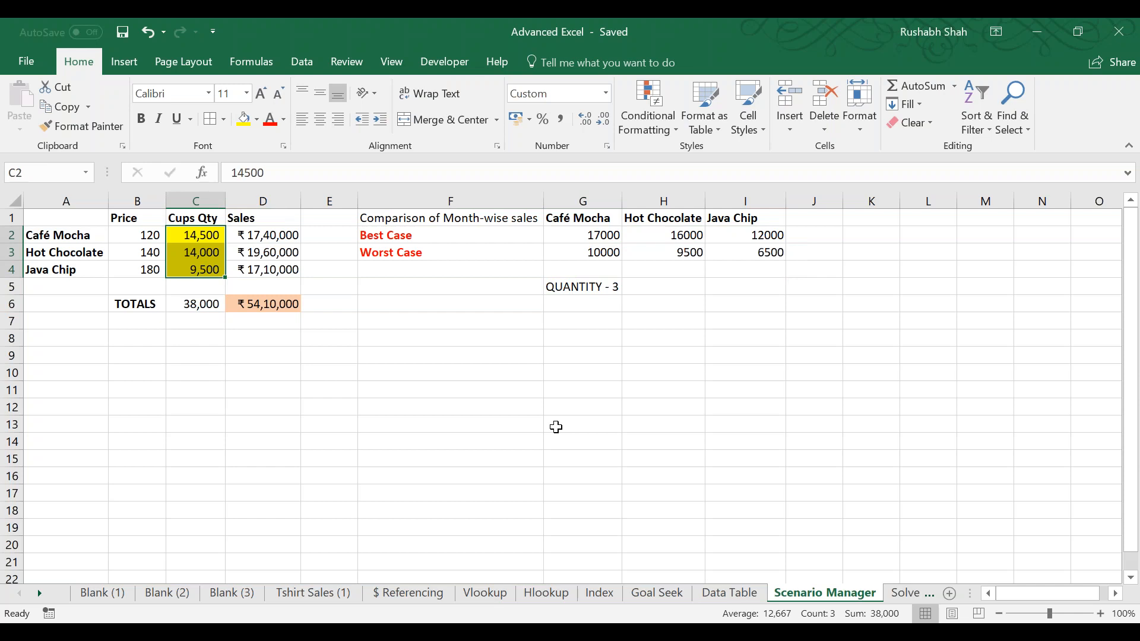
left_click(292, 305)
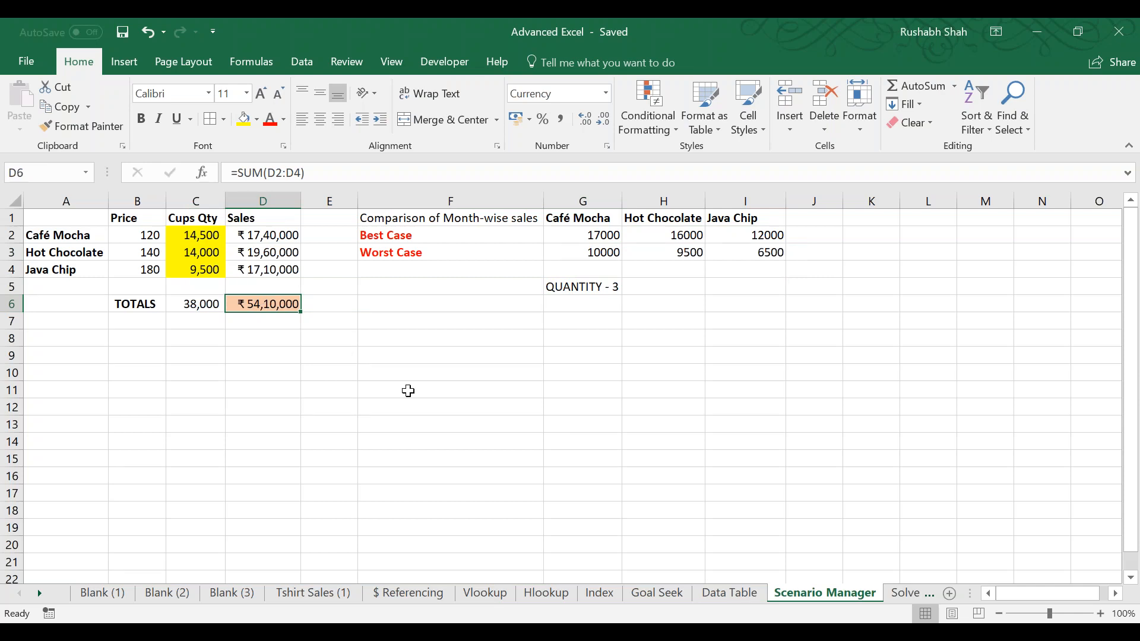
Fill the comparison table in F1:I5 with black and select the empty cell F11.
left_click(307, 65)
left_click_drag(422, 219, 744, 280)
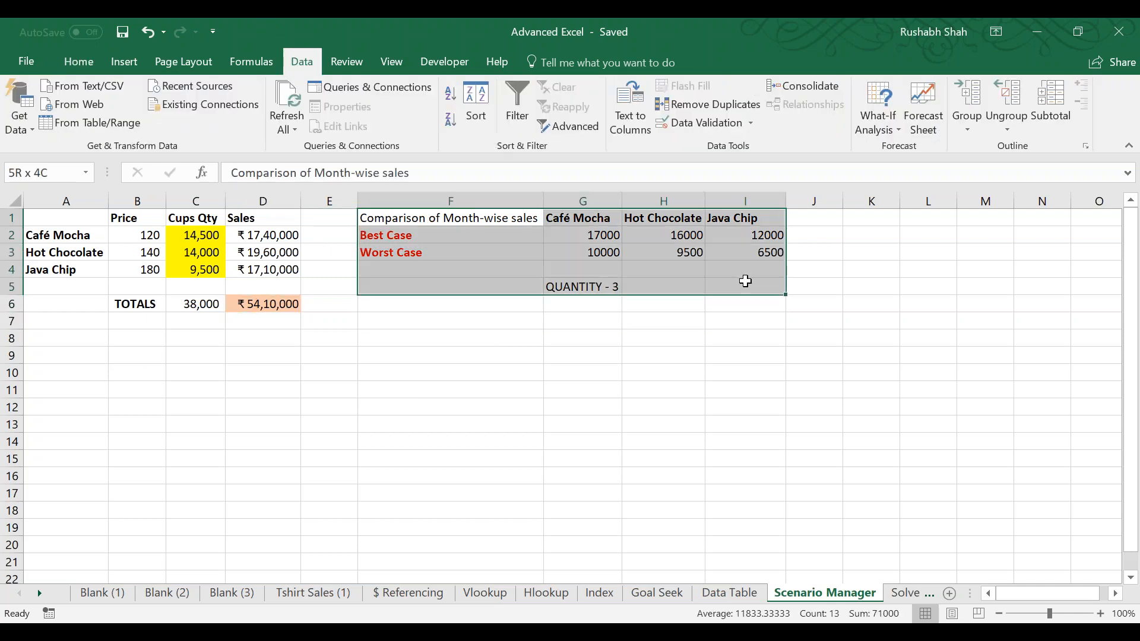
left_click(74, 58)
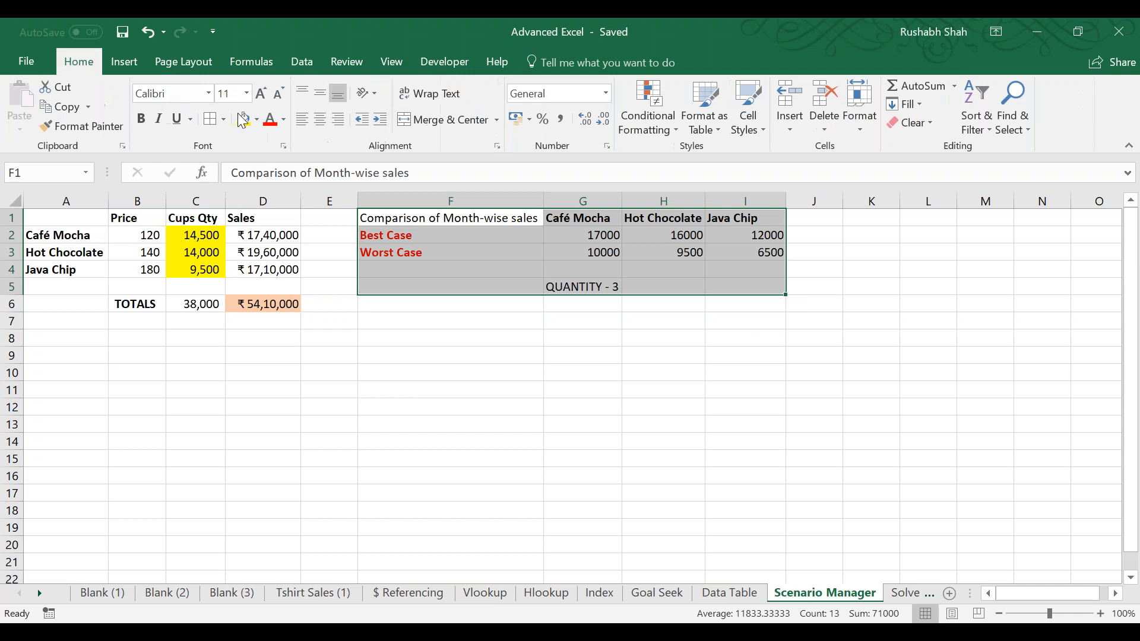
left_click(257, 120)
left_click(244, 156)
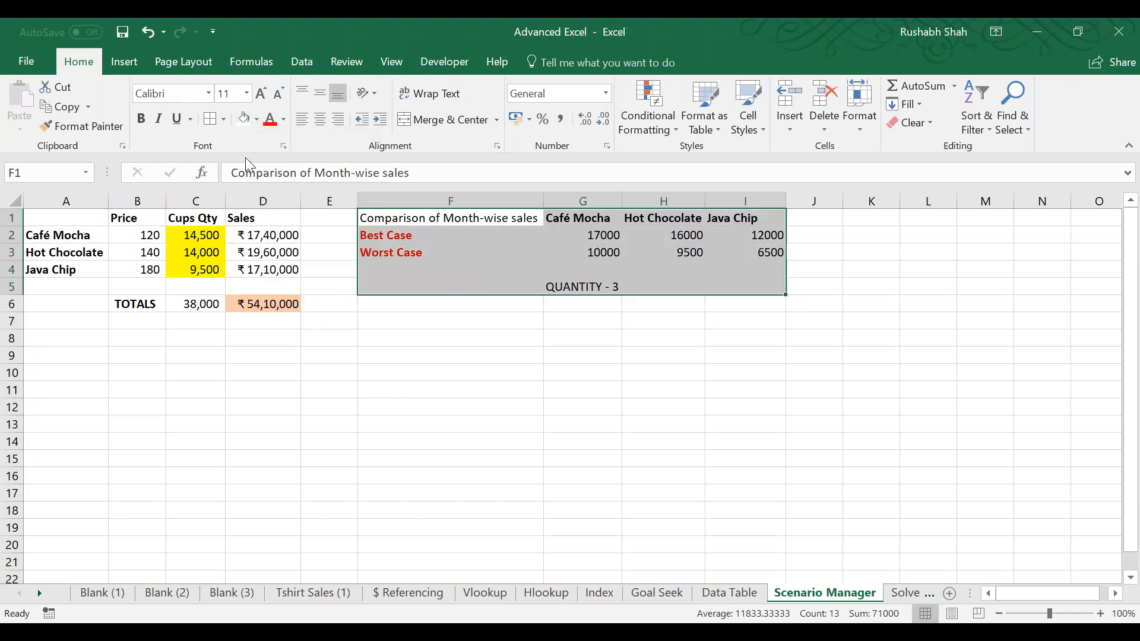
left_click(257, 120)
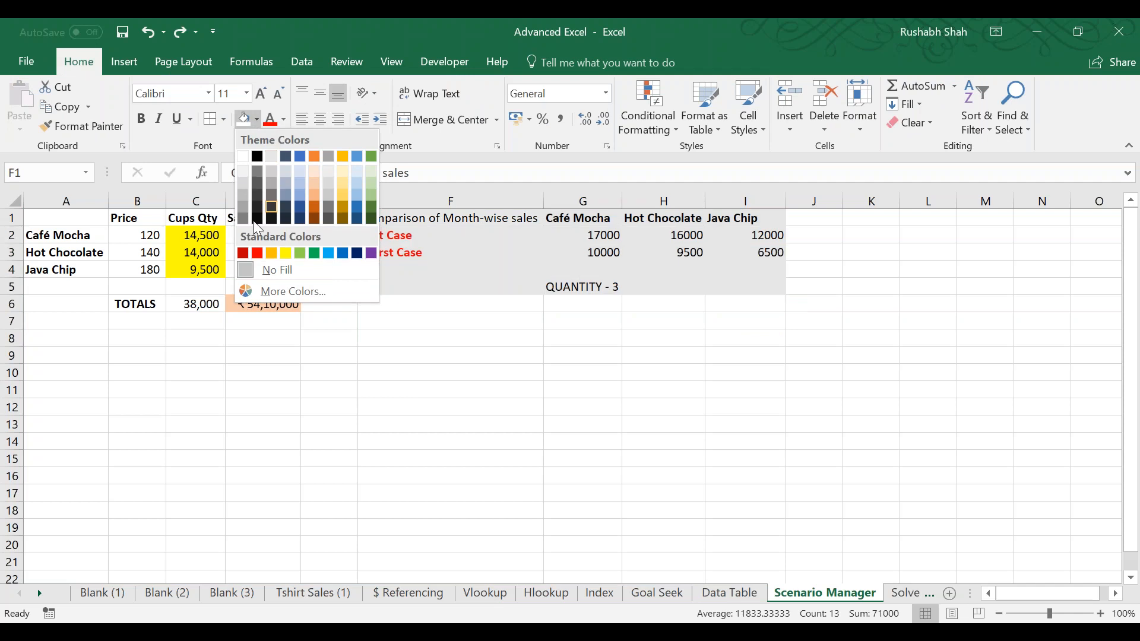
left_click(256, 157)
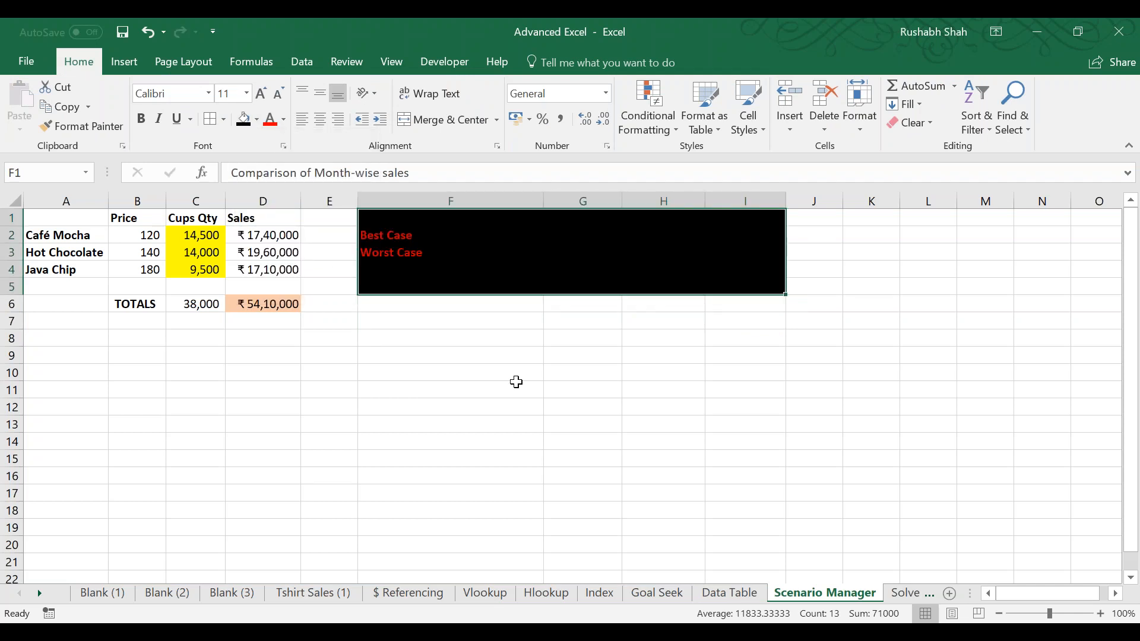
left_click(440, 383)
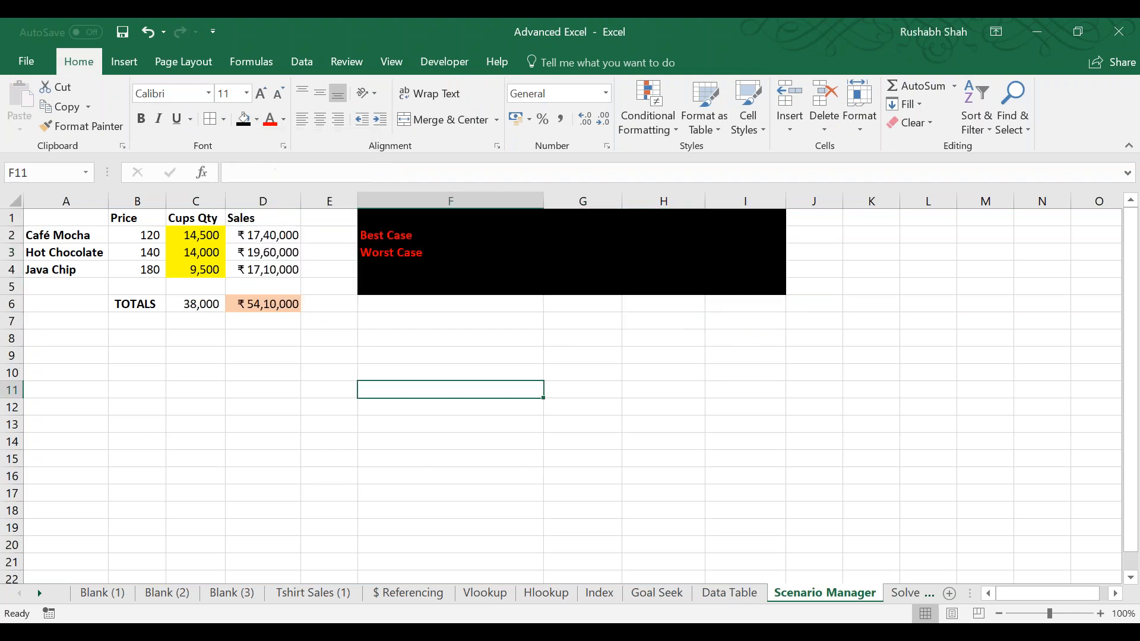
Add a What-If scenario named "Best Case" with the cup quantities C2:C4 as its changing cells.
left_click(305, 65)
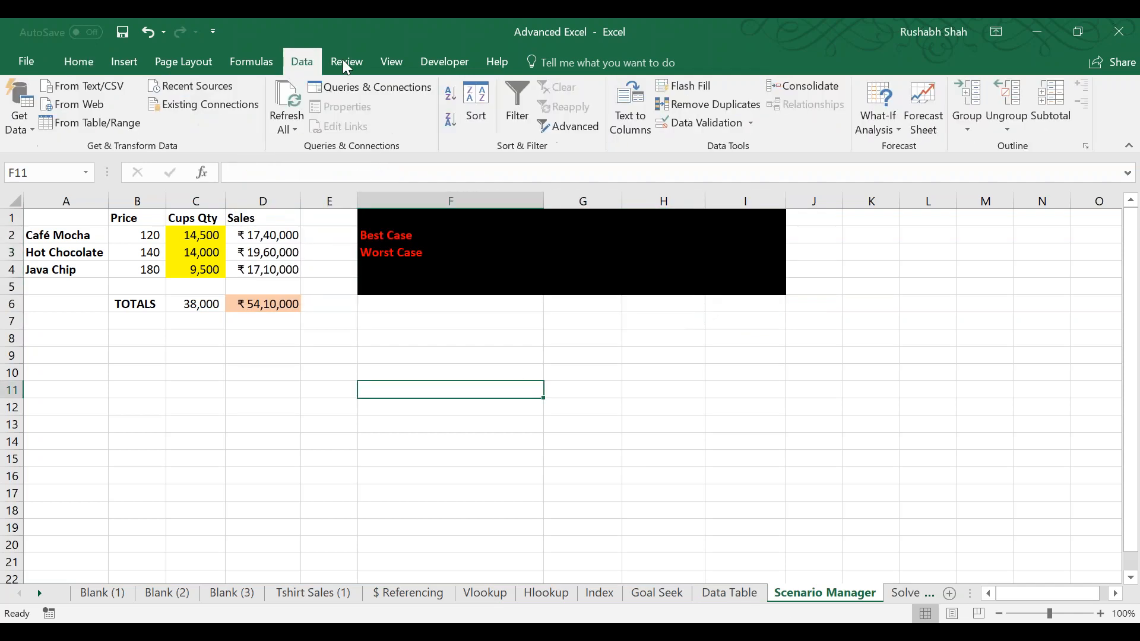
left_click(858, 130)
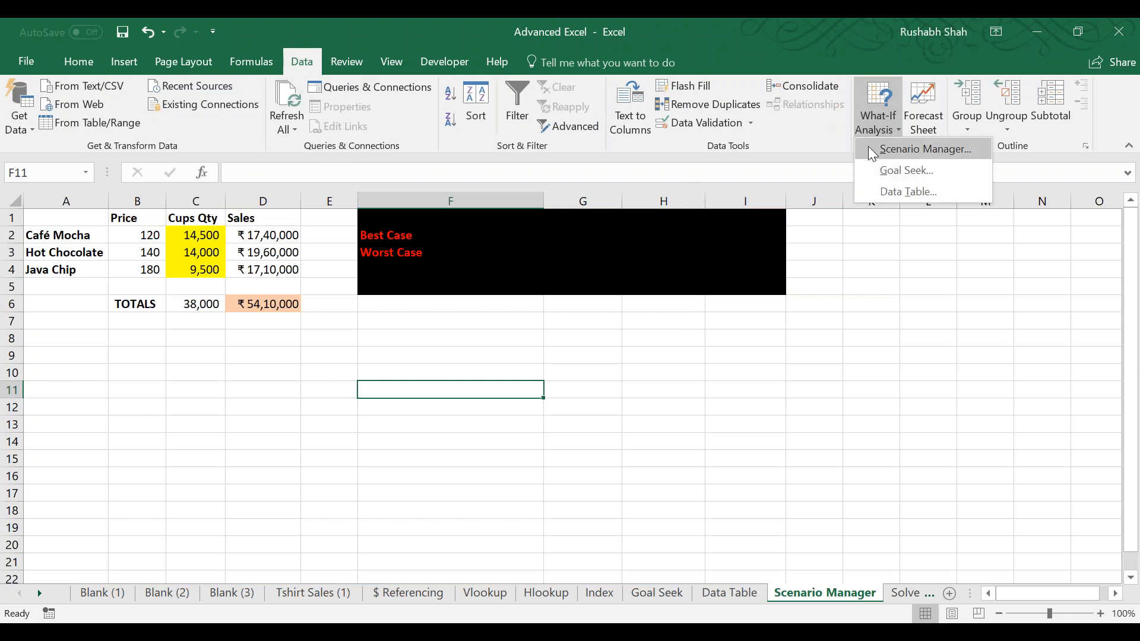
left_click(869, 148)
left_click_drag(470, 154, 629, 188)
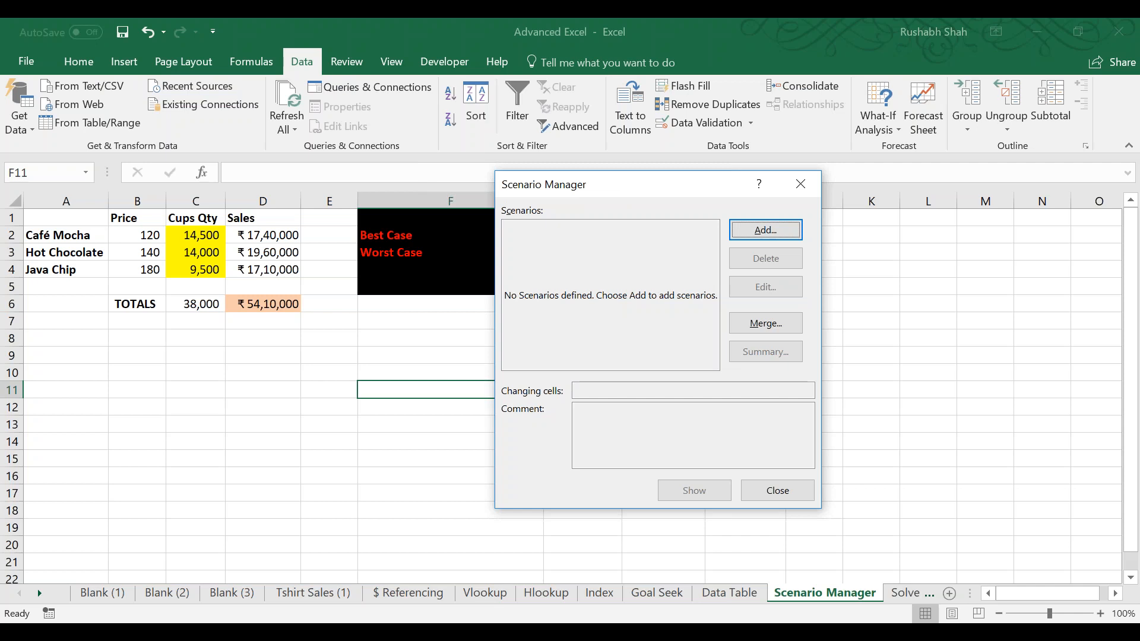
key("Return")
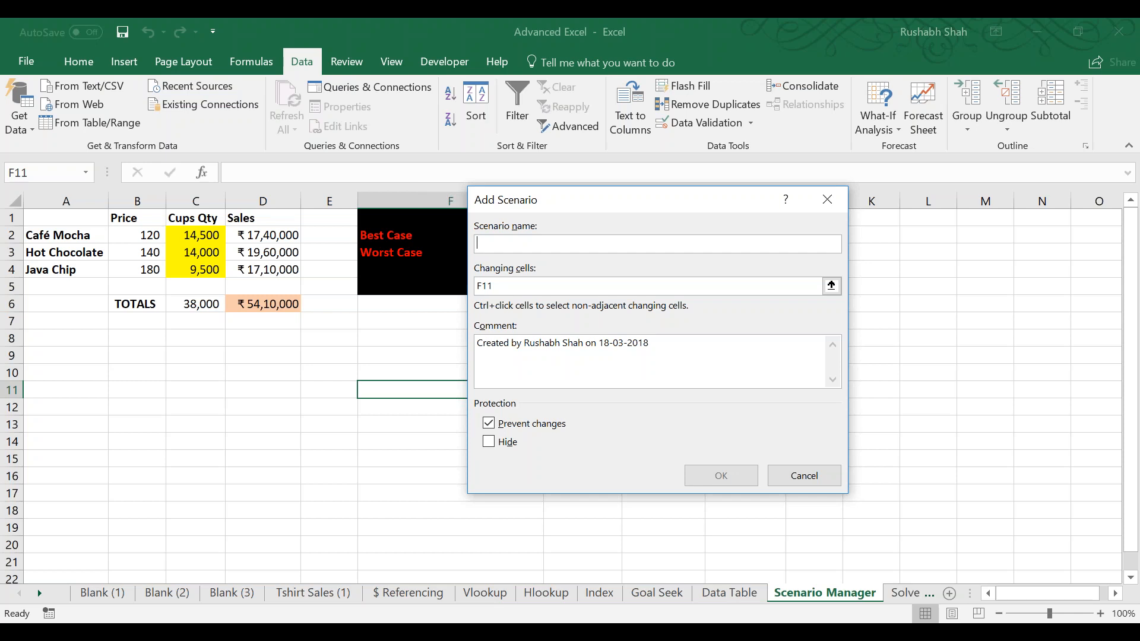
type("Bs")
type("st Case")
key("Tab")
left_click_drag(204, 240, 199, 272)
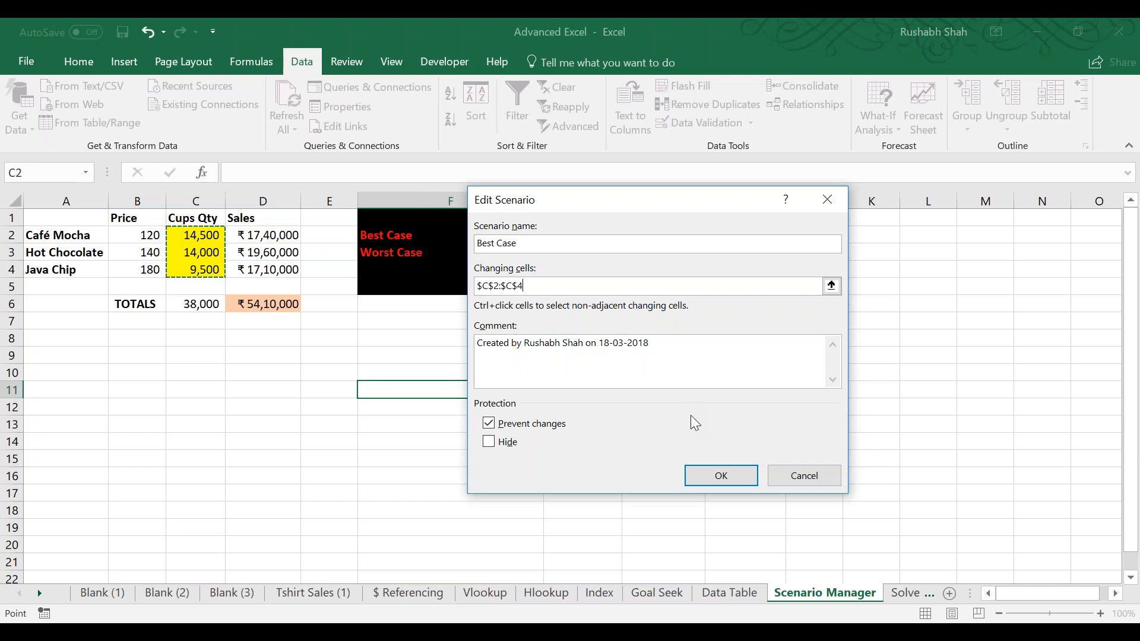
left_click(703, 474)
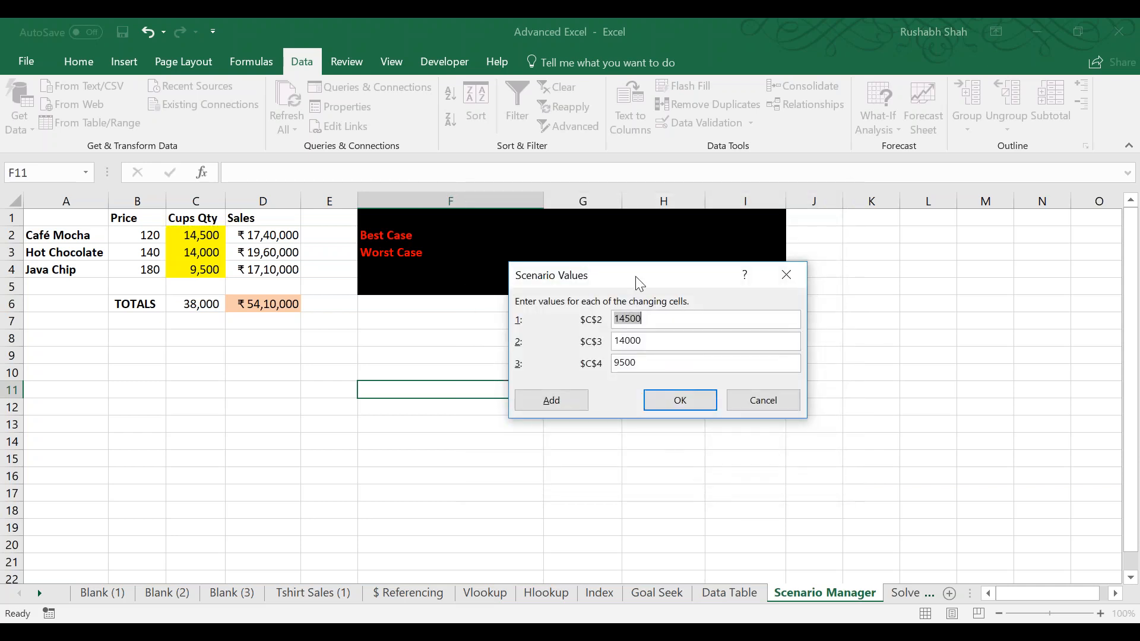
Set the Best Case scenario values to 16000 for C2, 15000 for C3 and 12000 for C4.
left_click_drag(503, 415, 692, 330)
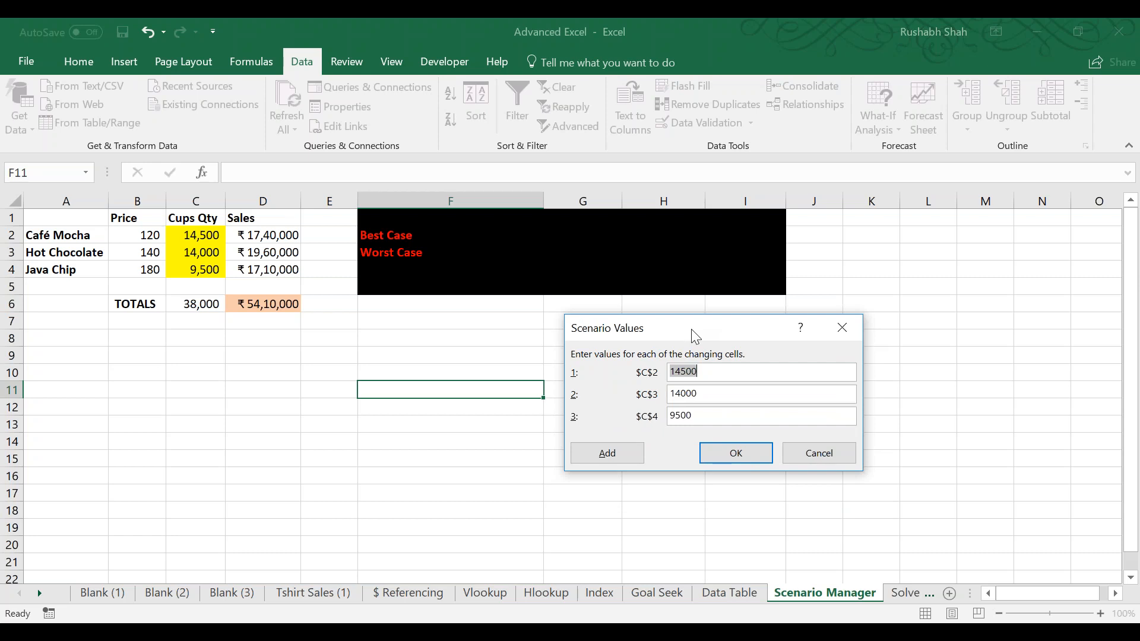
type("16000")
key("Tab")
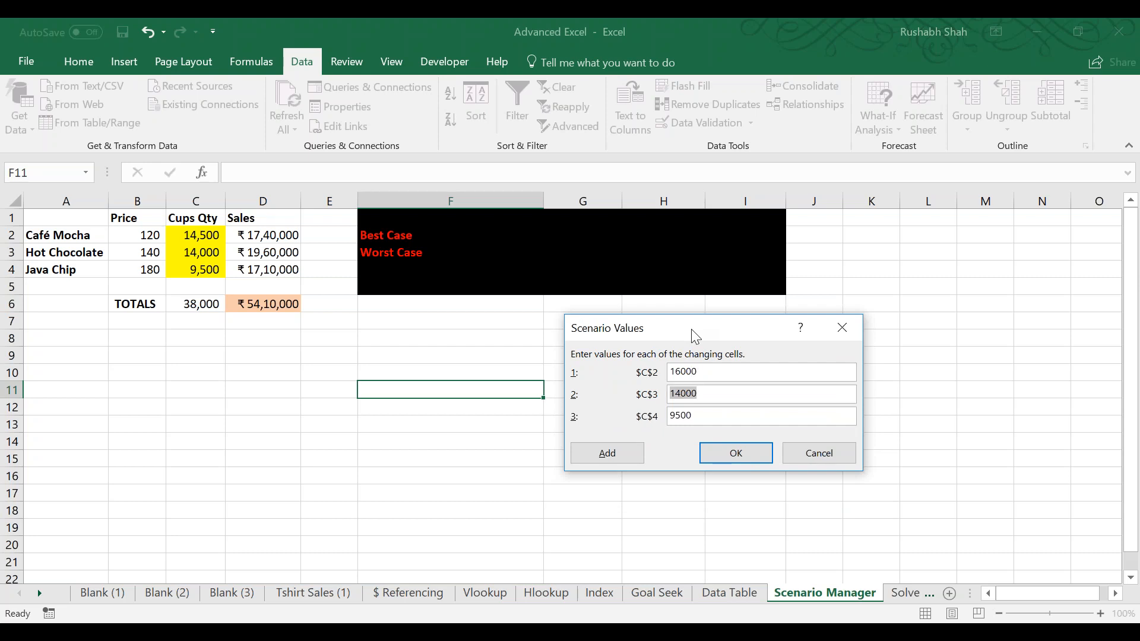
type("15000")
key("Tab")
type("12000")
left_click(717, 451)
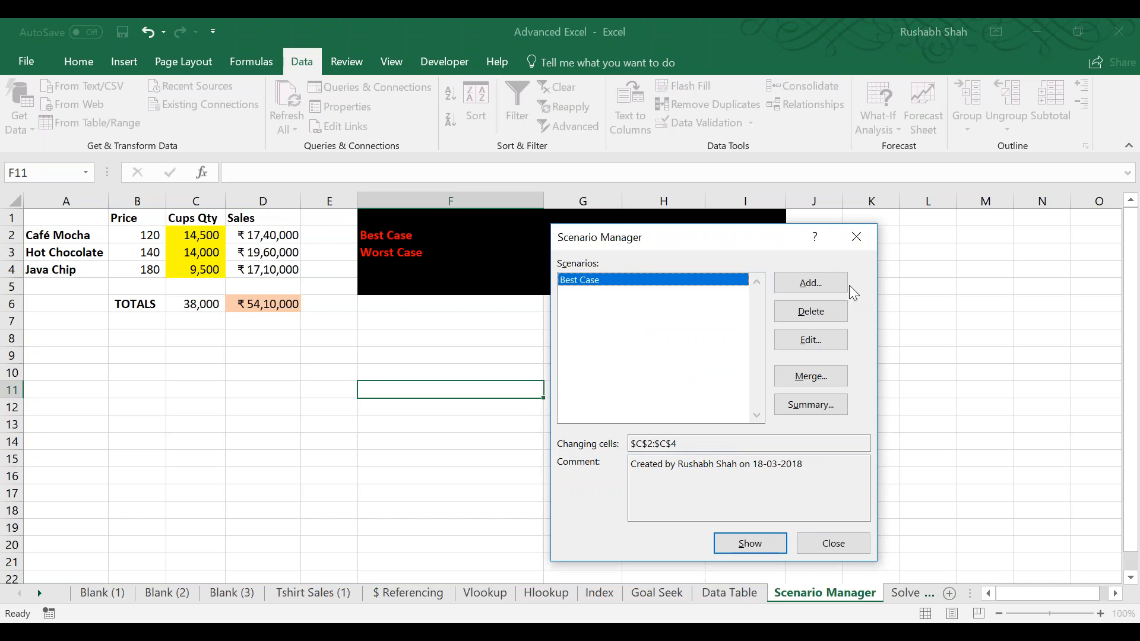
Add a second scenario named "Worst Case" that uses C2:C4 as its changing cells.
left_click(824, 291)
type("R")
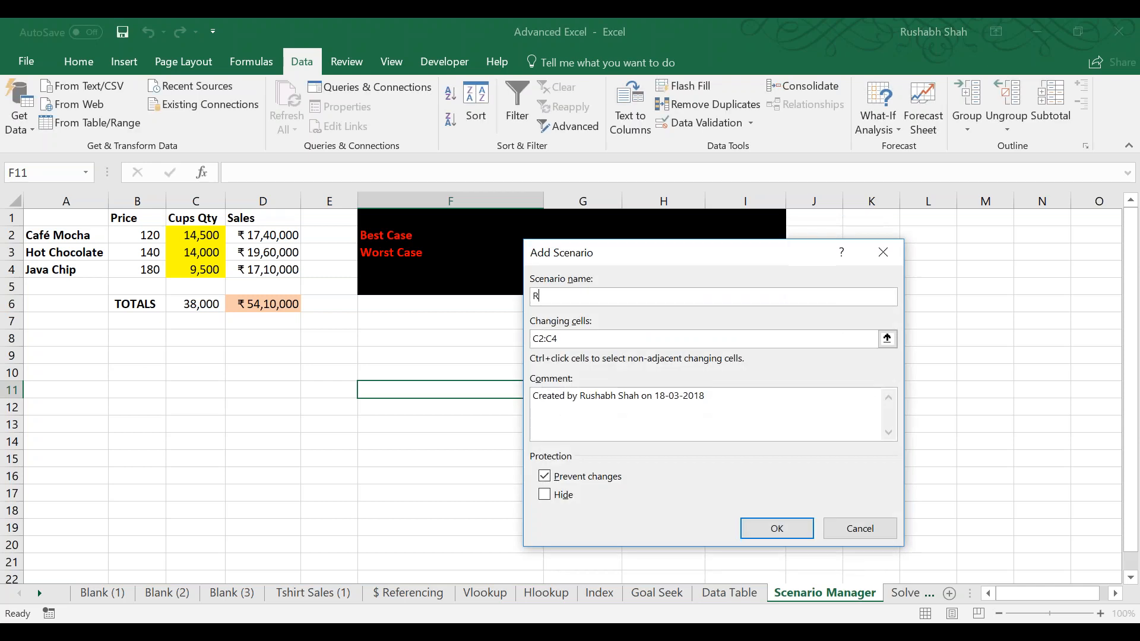
type("o")
key("BackSpace")
key("BackSpace")
type("Worst")
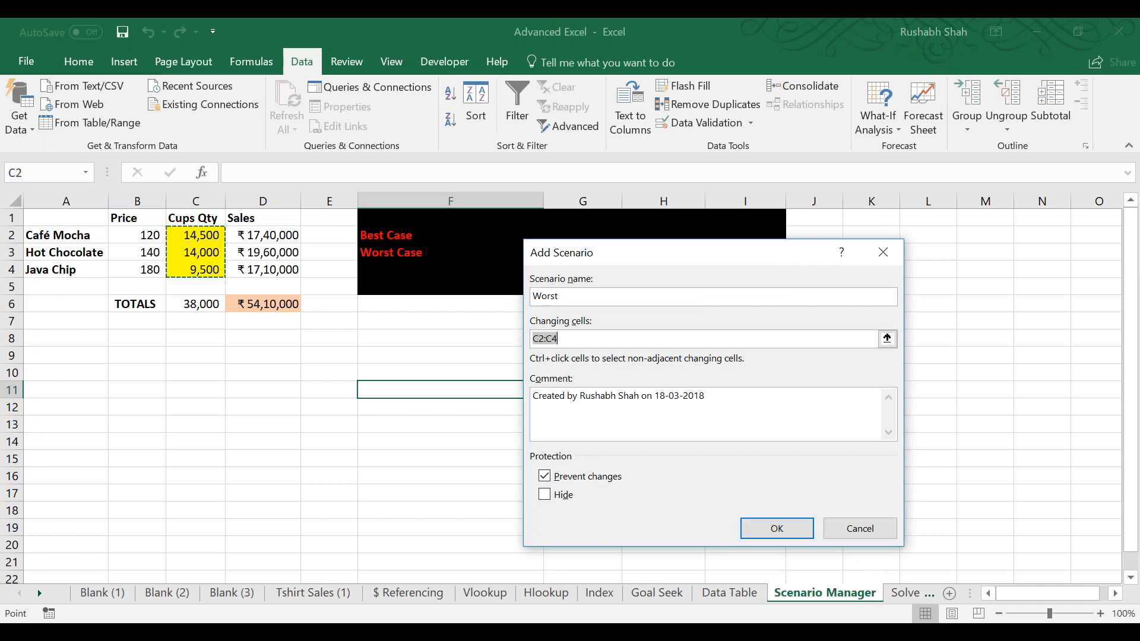
key("Tab")
key("shift+Tab")
key("End")
type("Case")
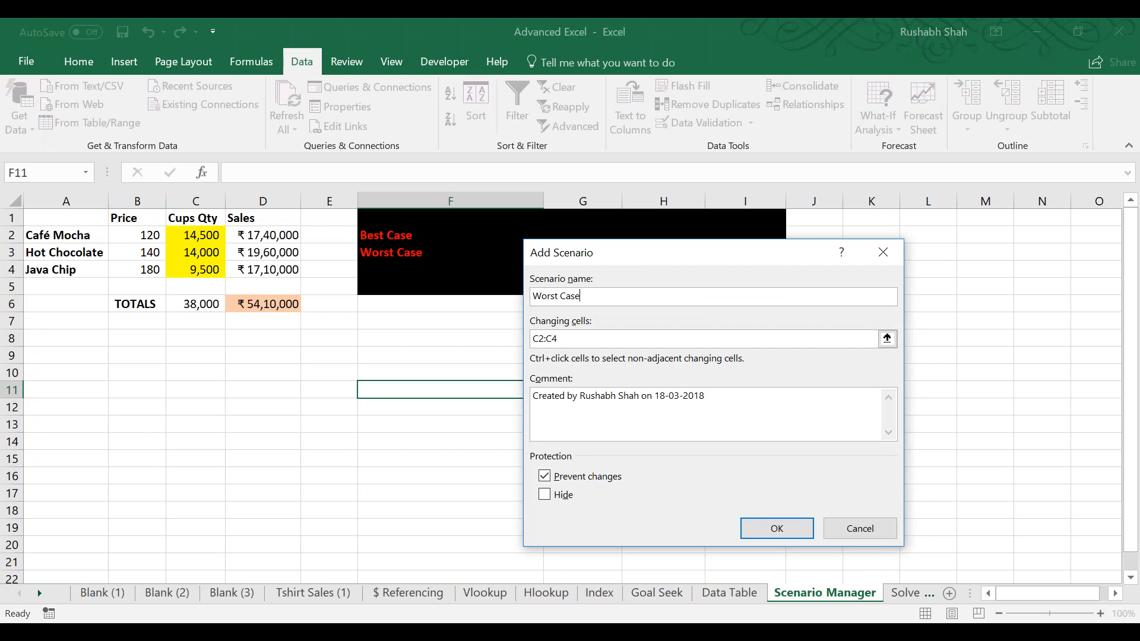
left_click(728, 339)
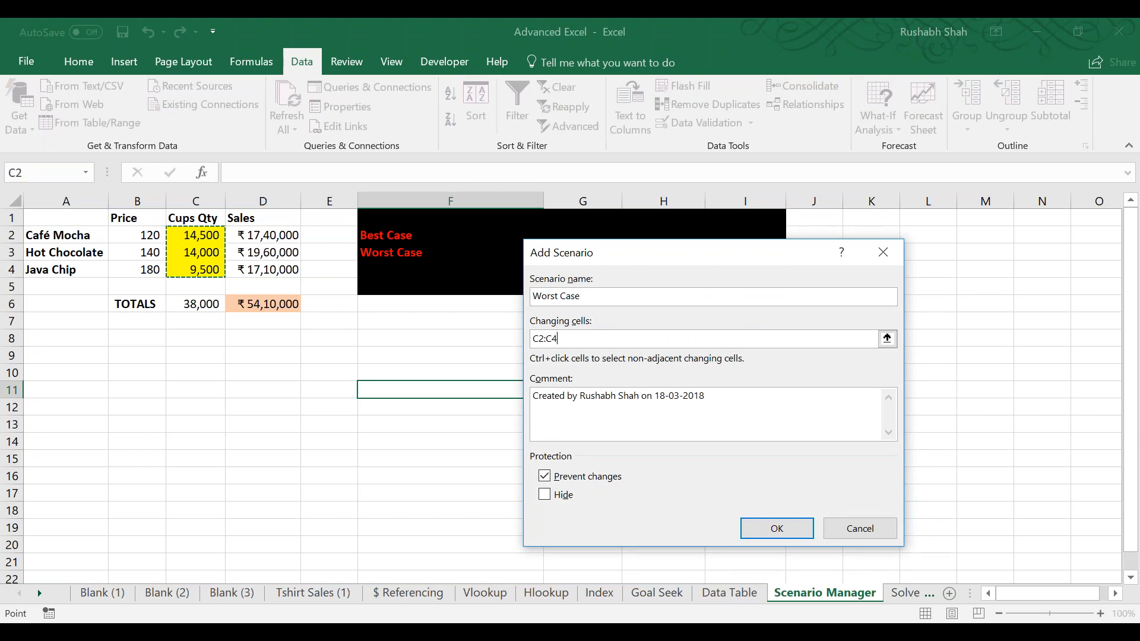
left_click(764, 530)
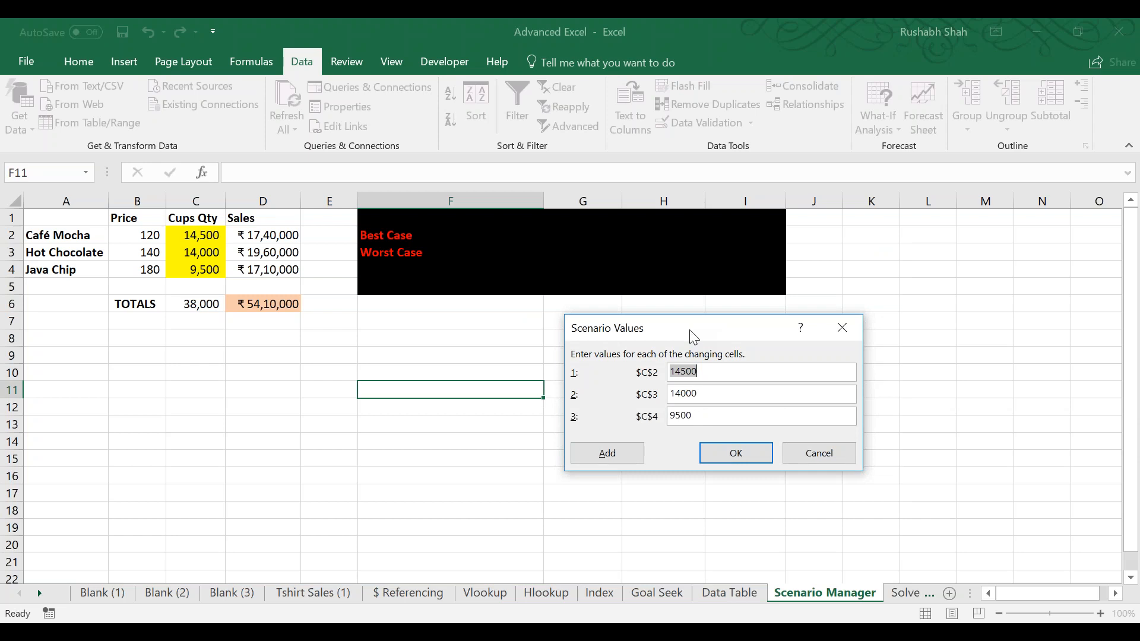
Set the Worst Case scenario values to 10000 for C2, 9000 for C3 and 6500 for C4.
type("10000")
key("Tab")
type("9000")
key("Tab")
type("6000")
key("Return")
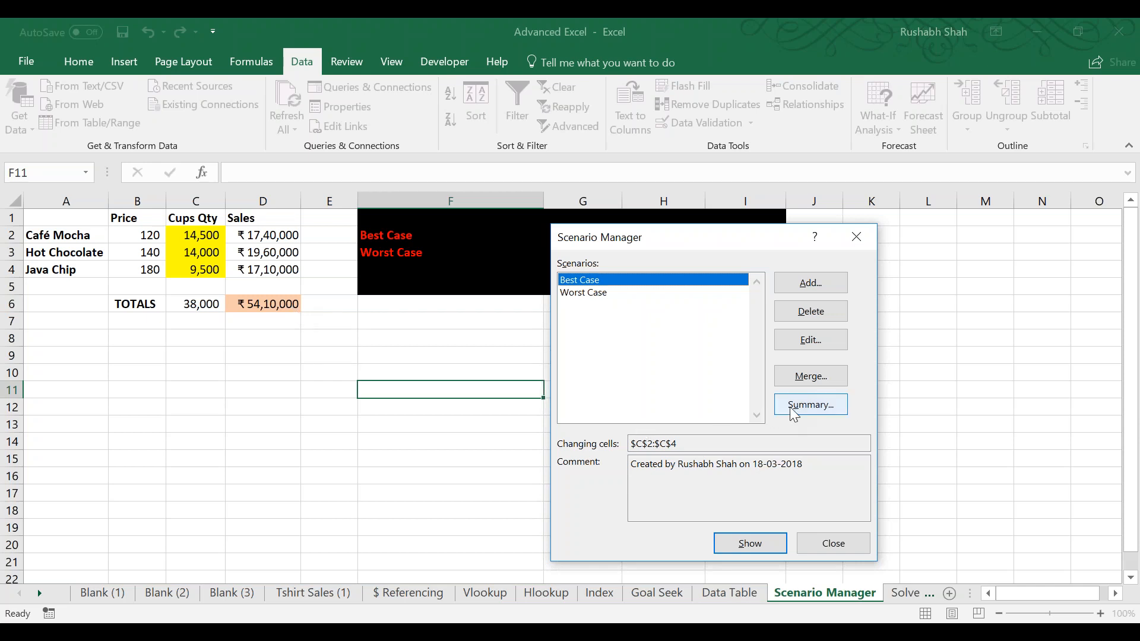
Generate a scenario summary report with D6 as the result cell and review its current quantities in D6:D8.
left_click(810, 404)
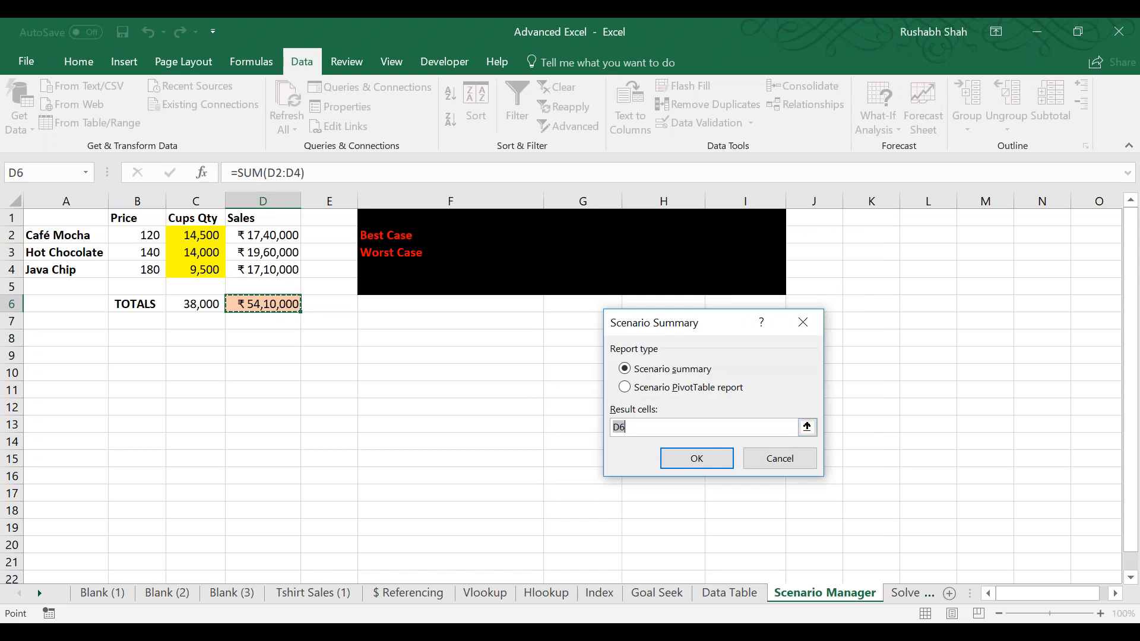
left_click(697, 460)
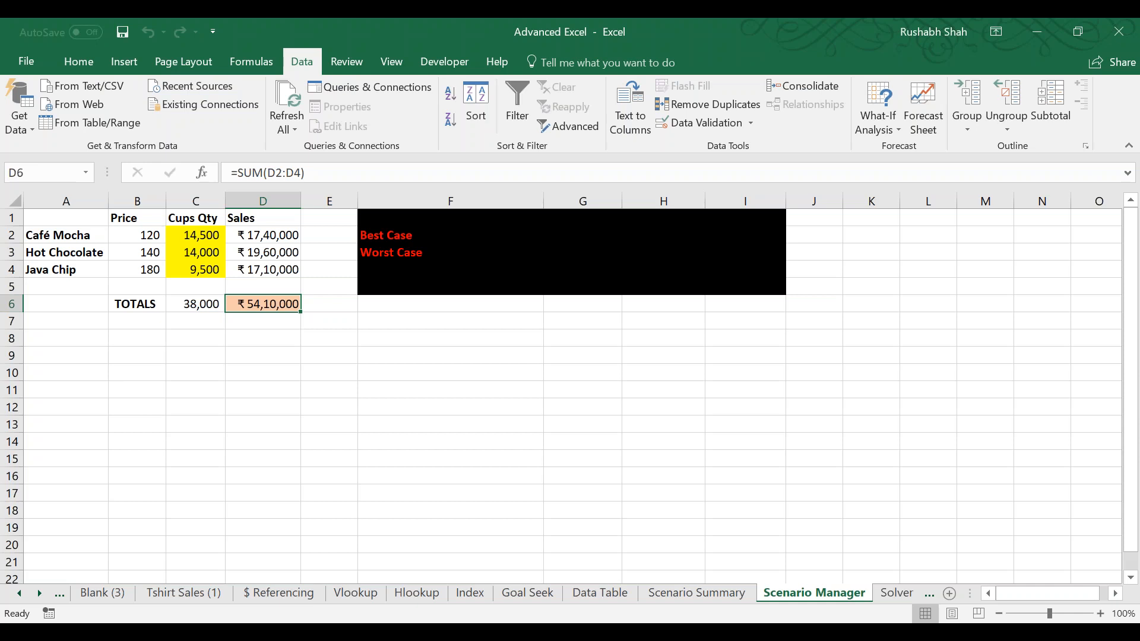
left_click_drag(275, 328, 273, 360)
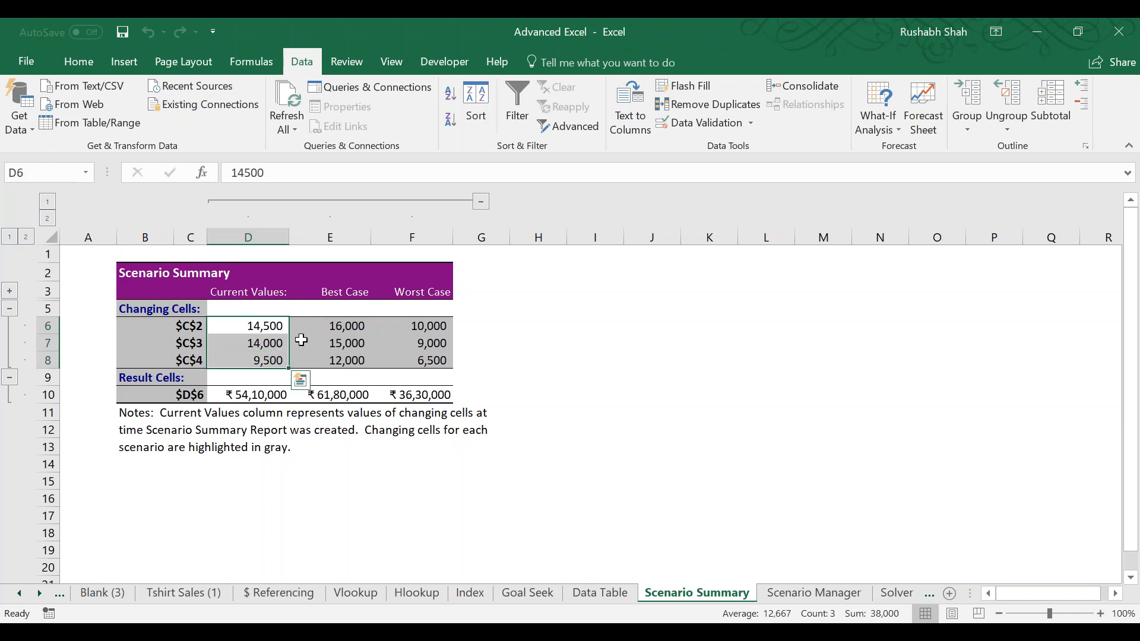
left_click(265, 327)
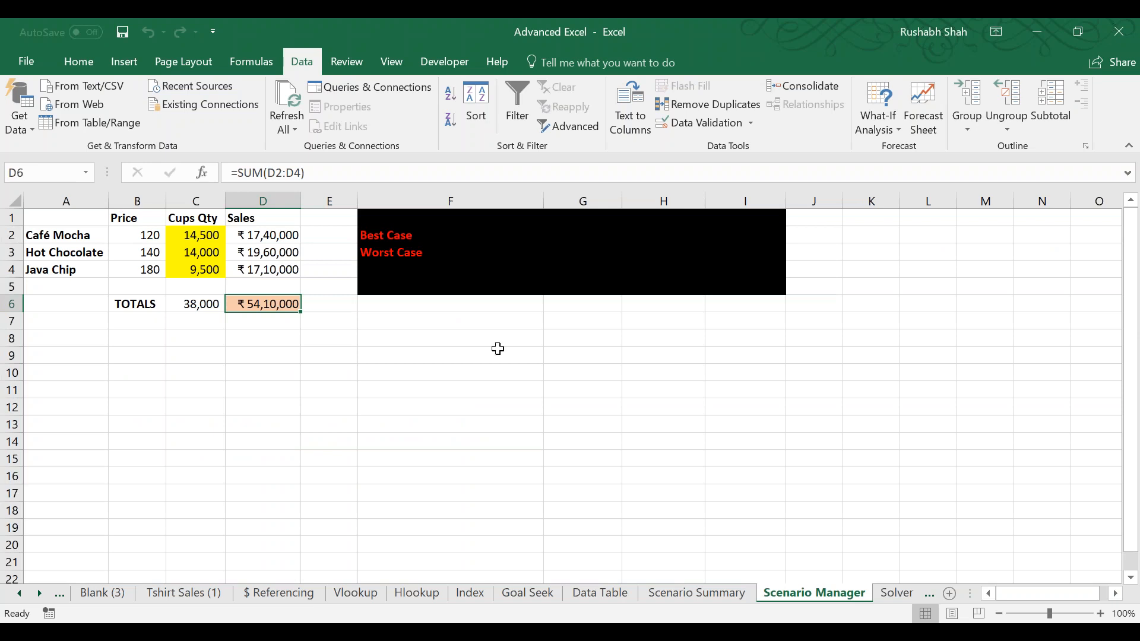
Generate another scenario summary report with D6 and D2:D4 as result cells, and review its result rows.
left_click(854, 128)
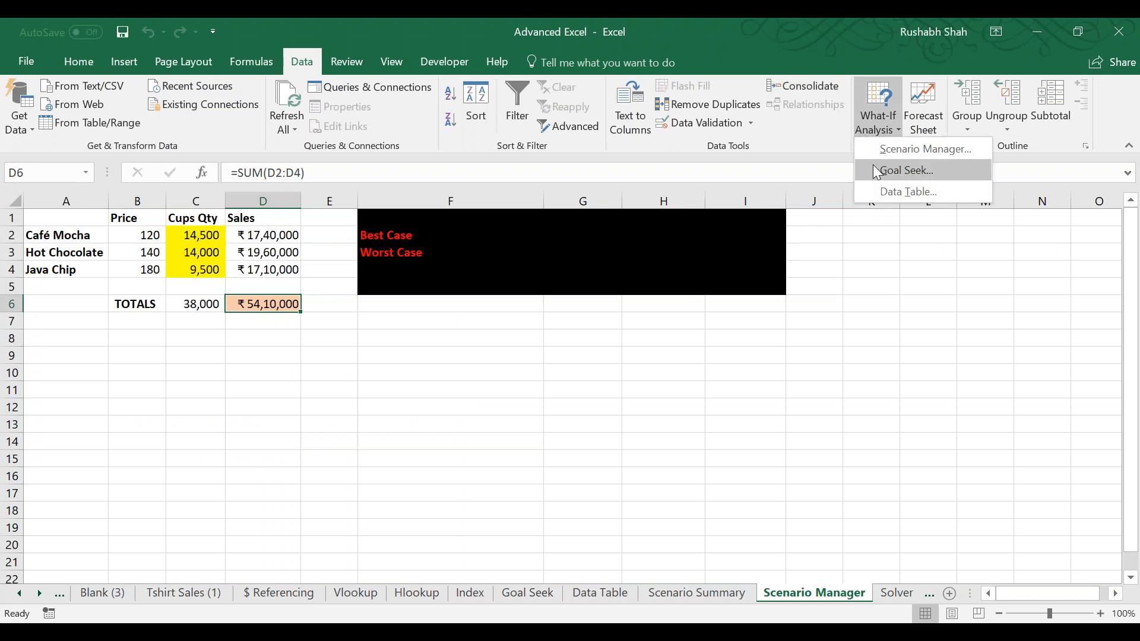
left_click(925, 148)
left_click(809, 404)
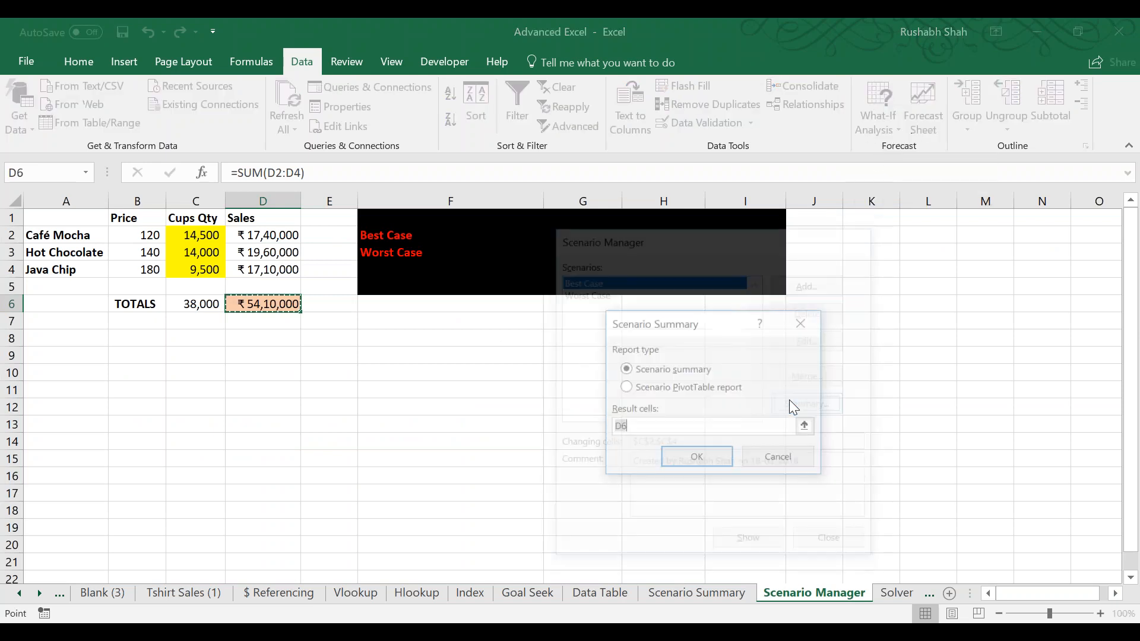
left_click(651, 425)
type(",")
left_click_drag(276, 238, 279, 264)
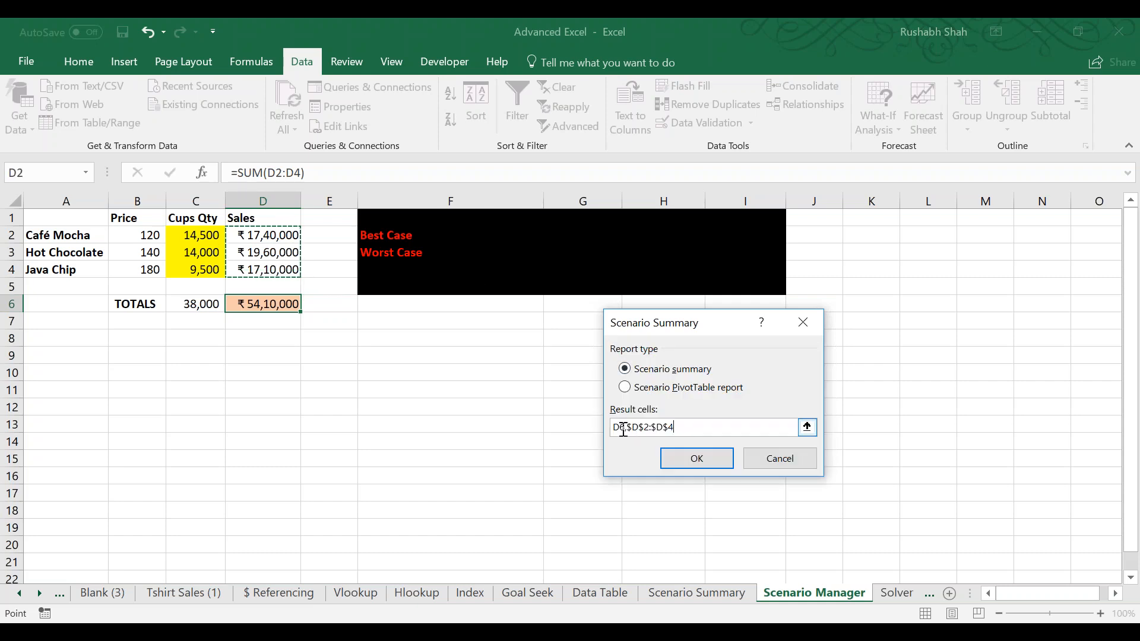
left_click(697, 459)
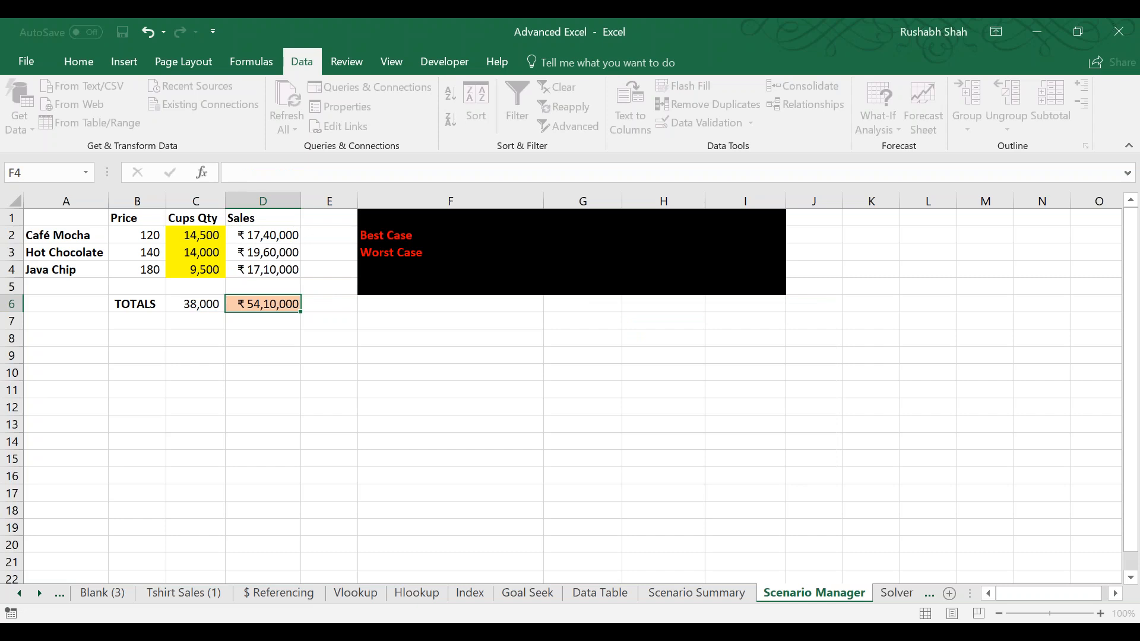
left_click(289, 393)
left_click_drag(289, 393, 417, 447)
left_click(520, 396)
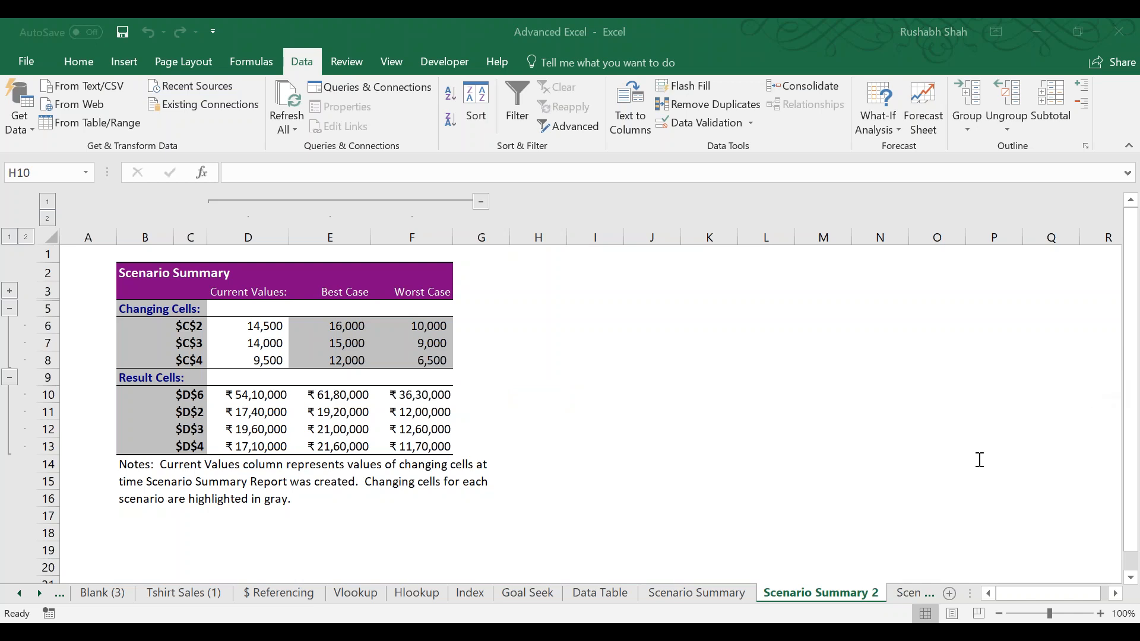
Return from the second summary report to the Scenario Manager sheet and save the workbook.
key("ctrl+Page_Down")
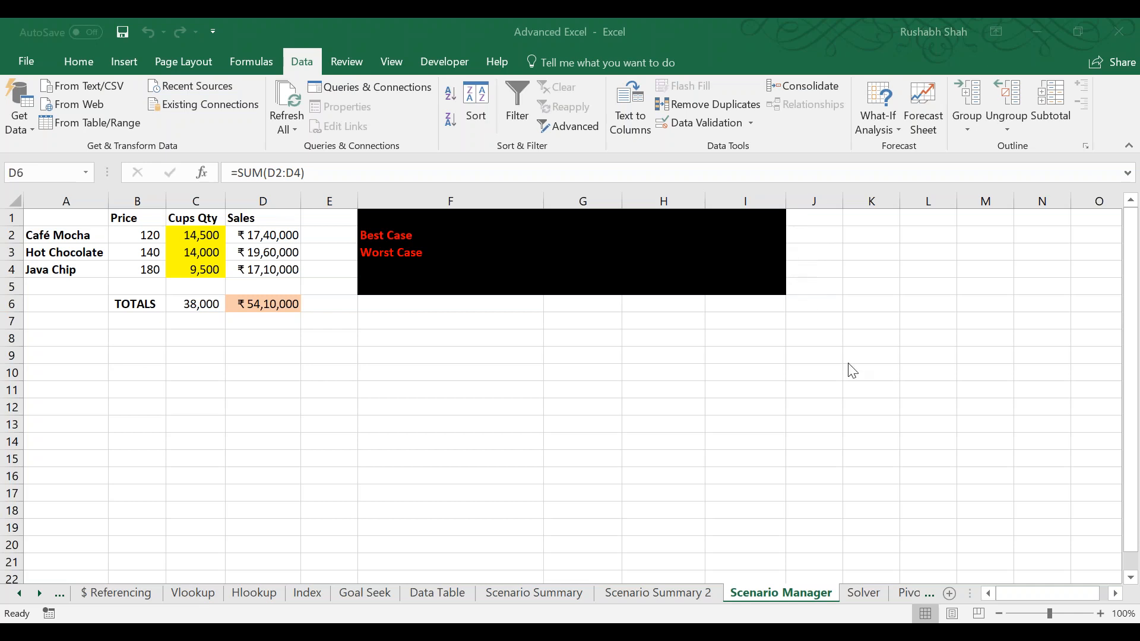
left_click(640, 407)
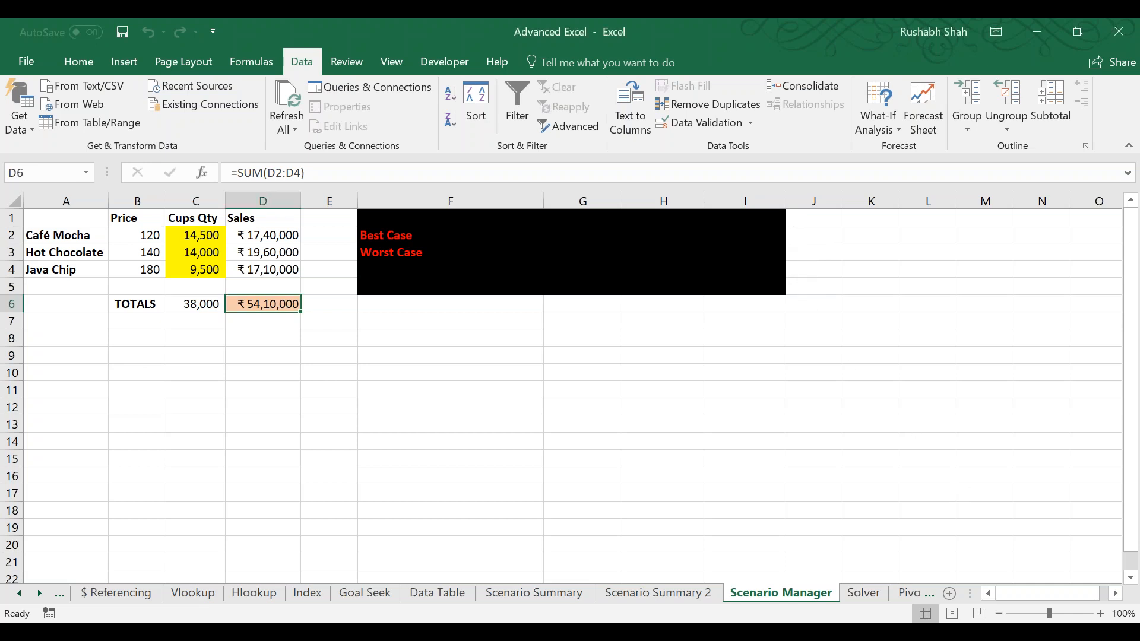
key("ctrl+s")
Compare the two scenario summary reports, check the Best Case value for C2, and return to the Scenario Manager sheet.
key("ctrl+Page_Up")
key("ctrl+Page_Up")
key("ctrl+Page_Down")
key("ctrl+Page_Up")
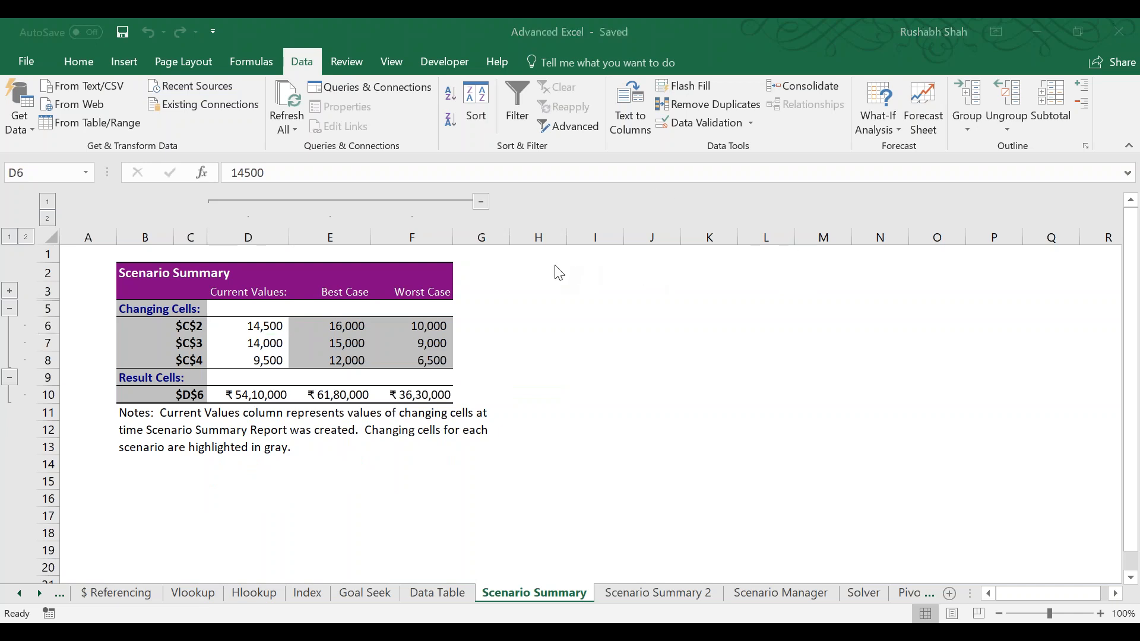
left_click(755, 35)
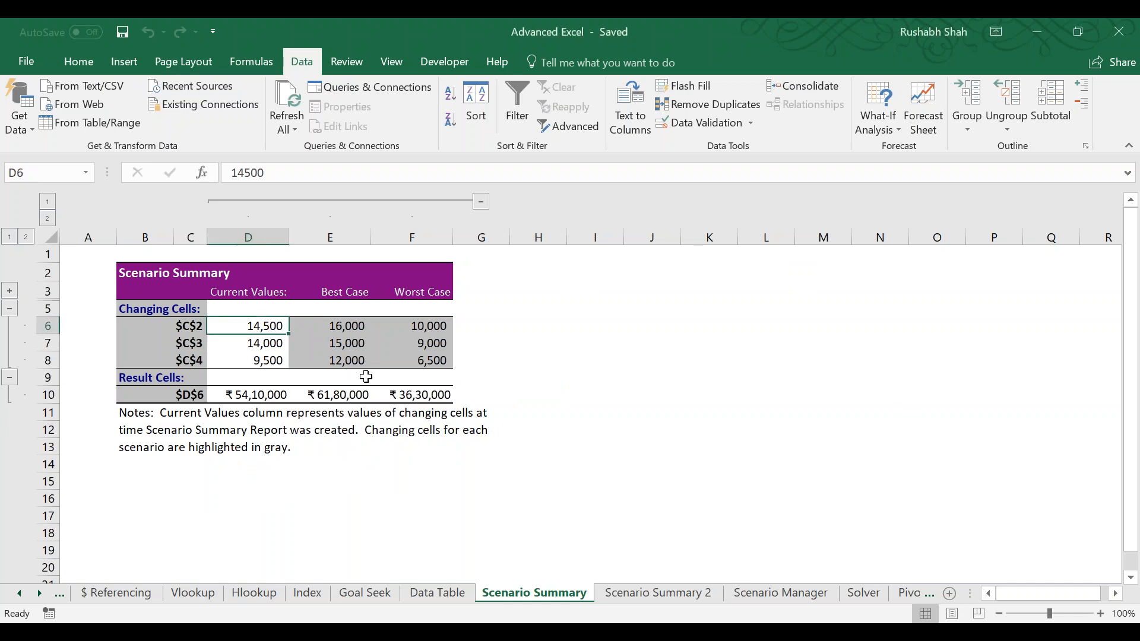
left_click(306, 326)
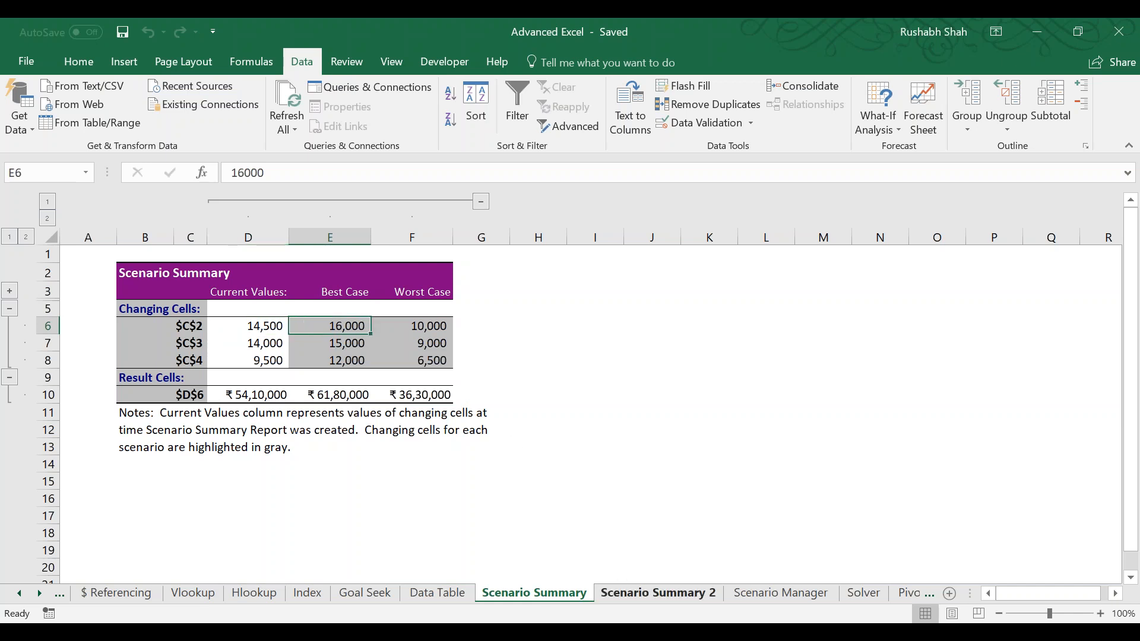
left_click(761, 593)
left_click(870, 112)
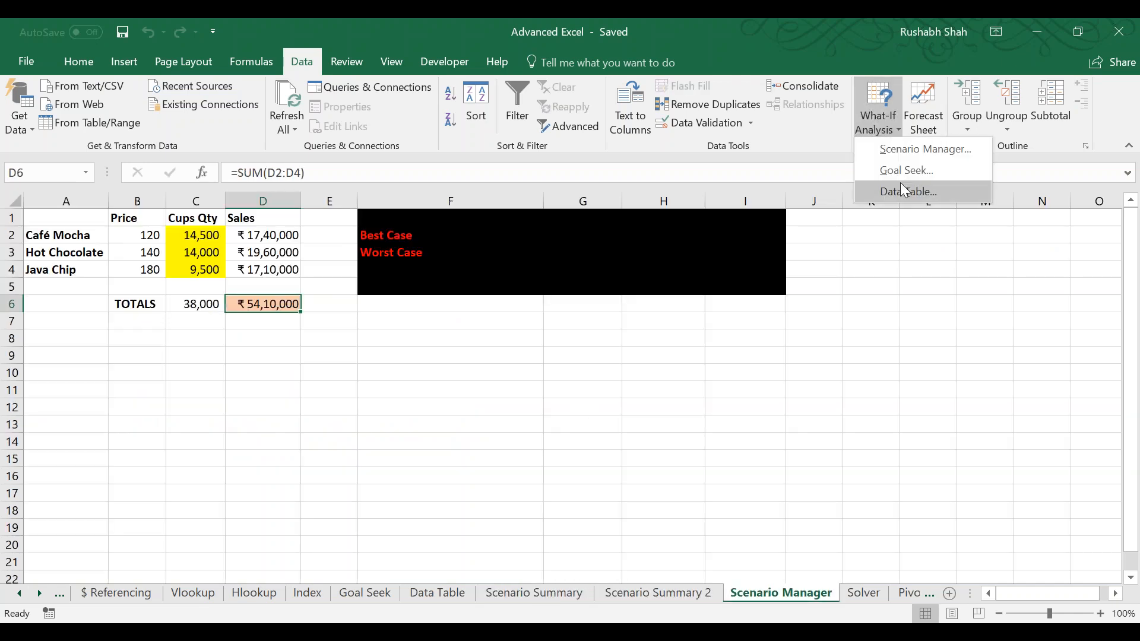
left_click(900, 190)
left_click(767, 431)
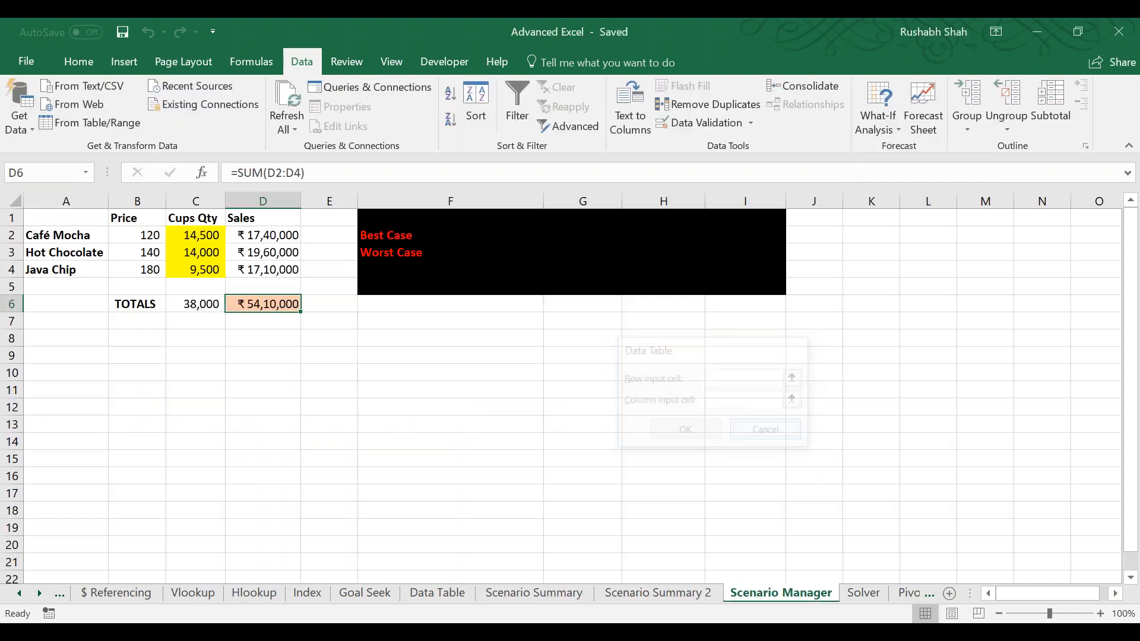
Apply the Best Case scenario to the cup quantities in C2:C4 on the Scenario Manager sheet.
left_click(877, 115)
left_click(888, 149)
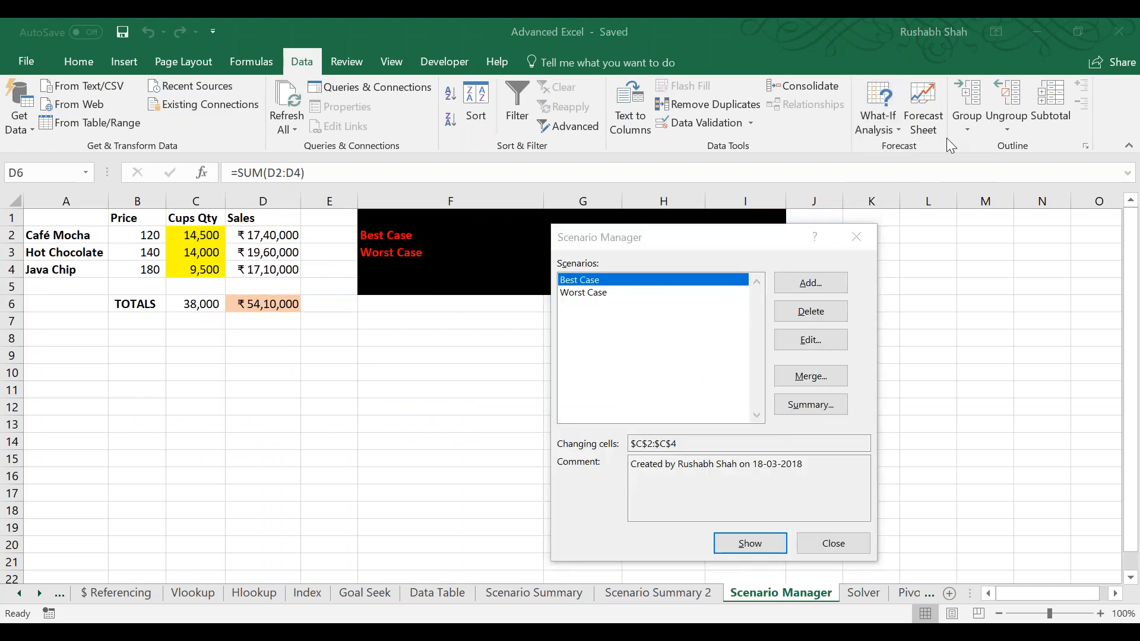
left_click(670, 246)
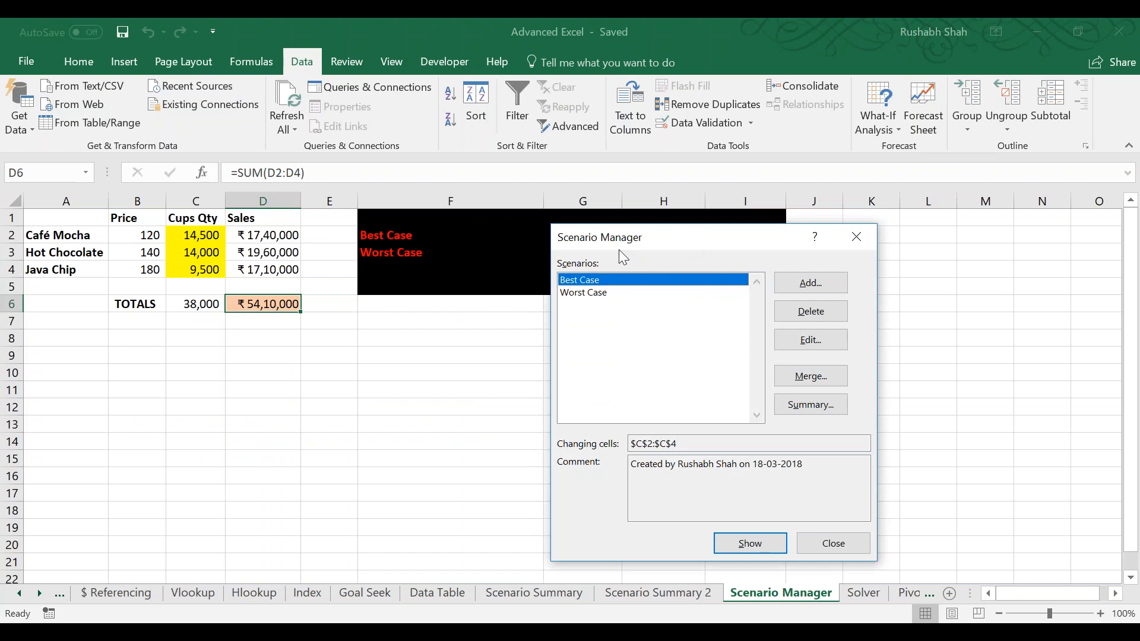
left_click_drag(608, 248, 487, 207)
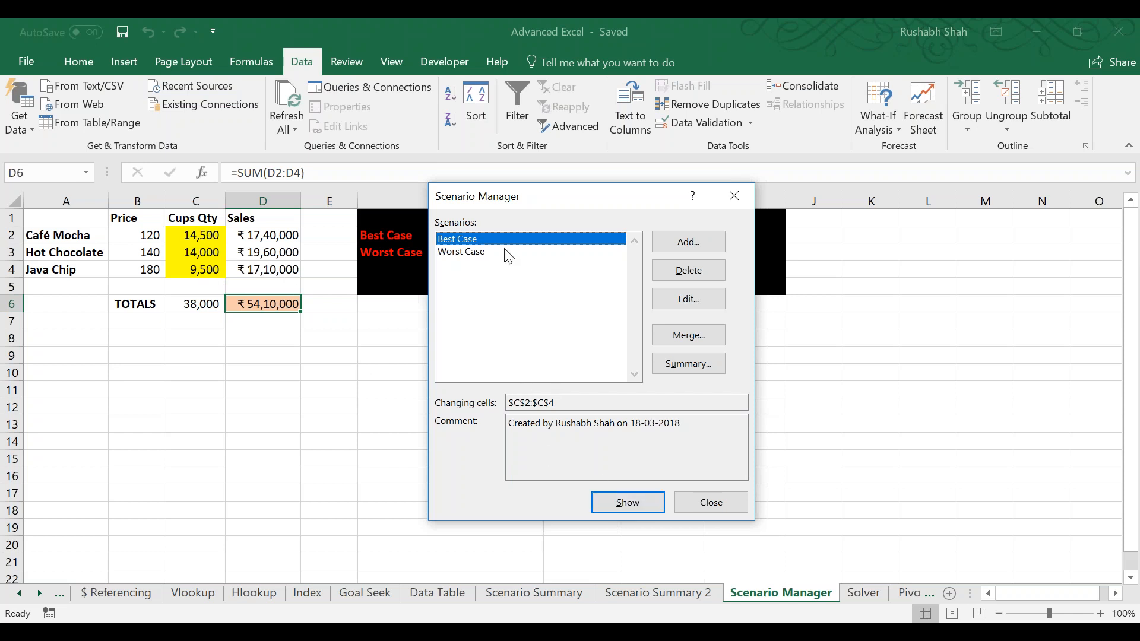
left_click(614, 500)
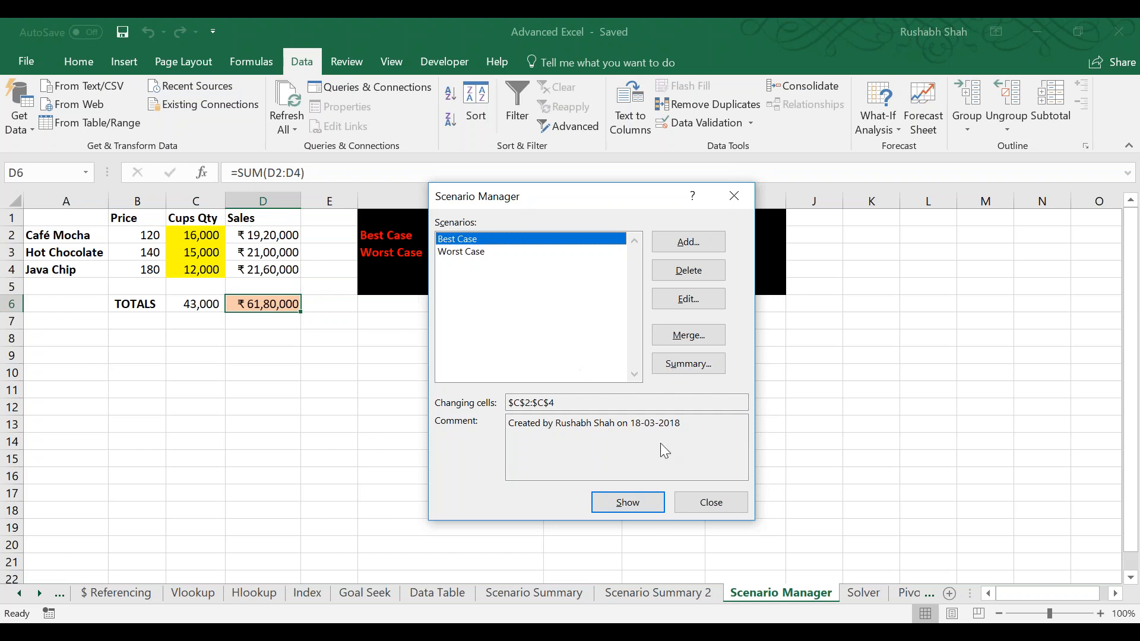
left_click(704, 501)
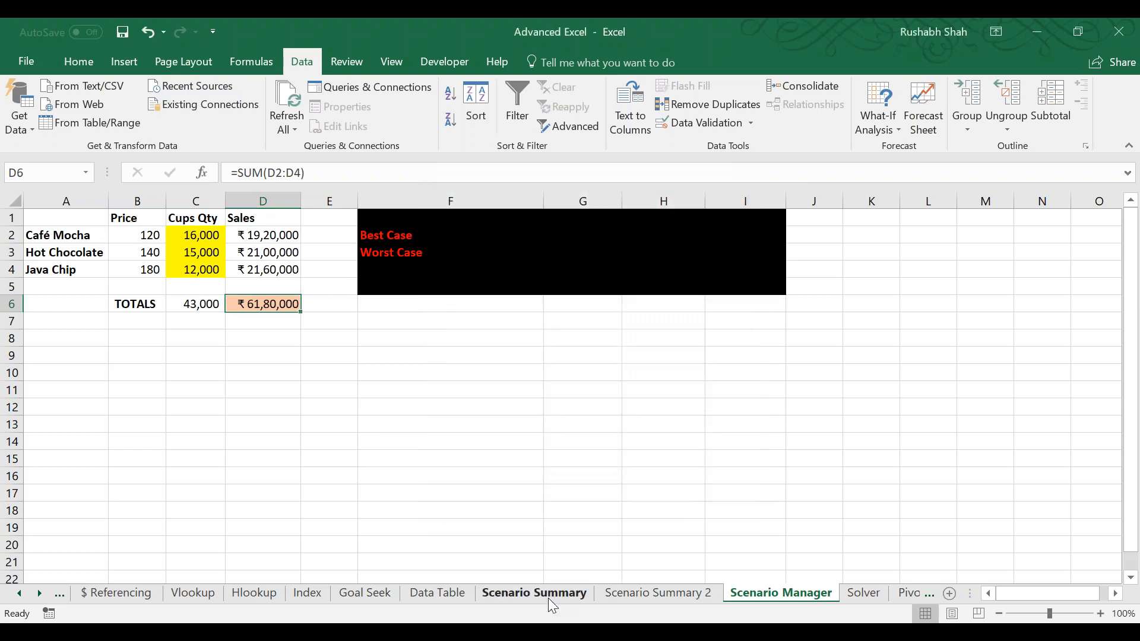
Examine the current and Best Case quantities in D6:E8 of the first Scenario Summary sheet.
left_click(548, 598)
left_click(273, 325)
left_click_drag(273, 325, 311, 353)
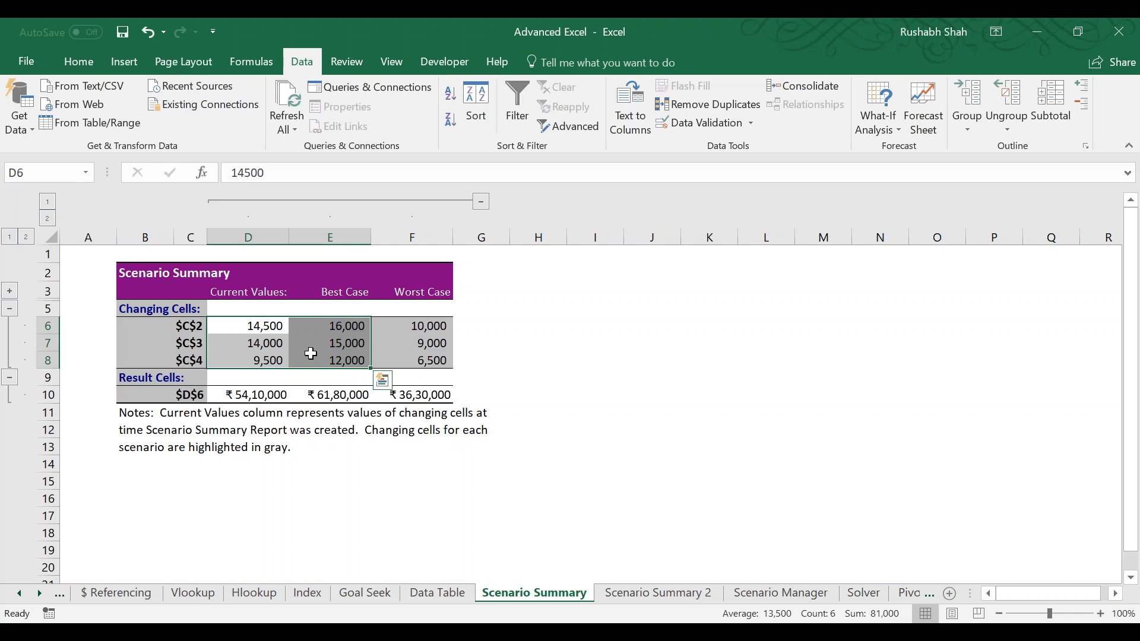
Save the workbook with the Best Case quantities applied and switch to the Solver sheet.
key("ctrl+Page_Down")
key("ctrl+Page_Down")
key("ctrl+Page_Down")
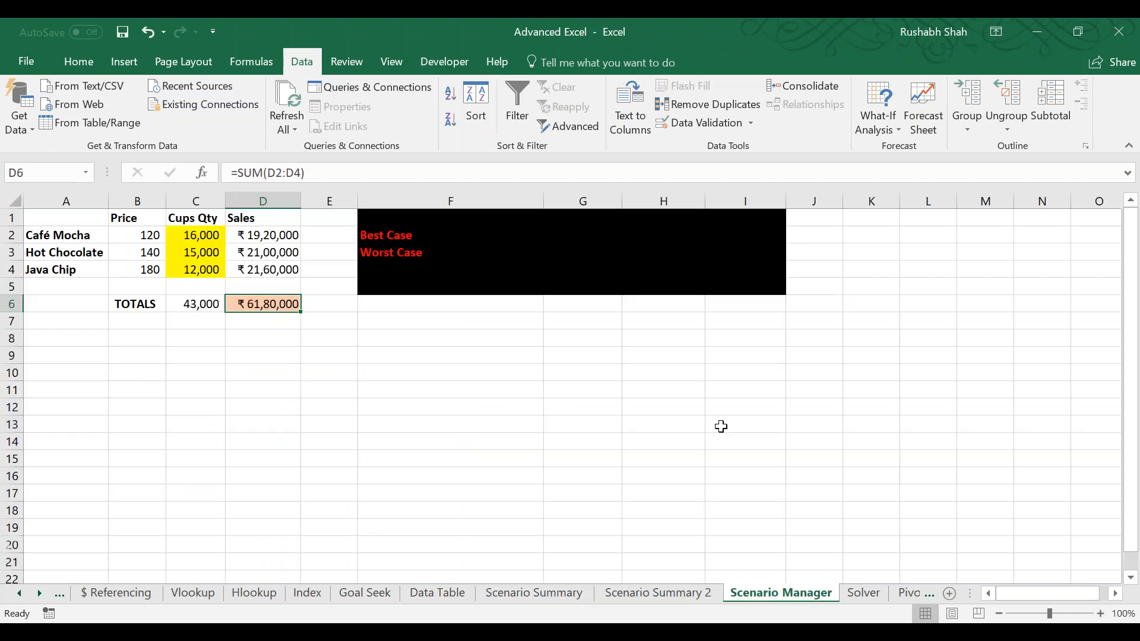
key("ctrl+s")
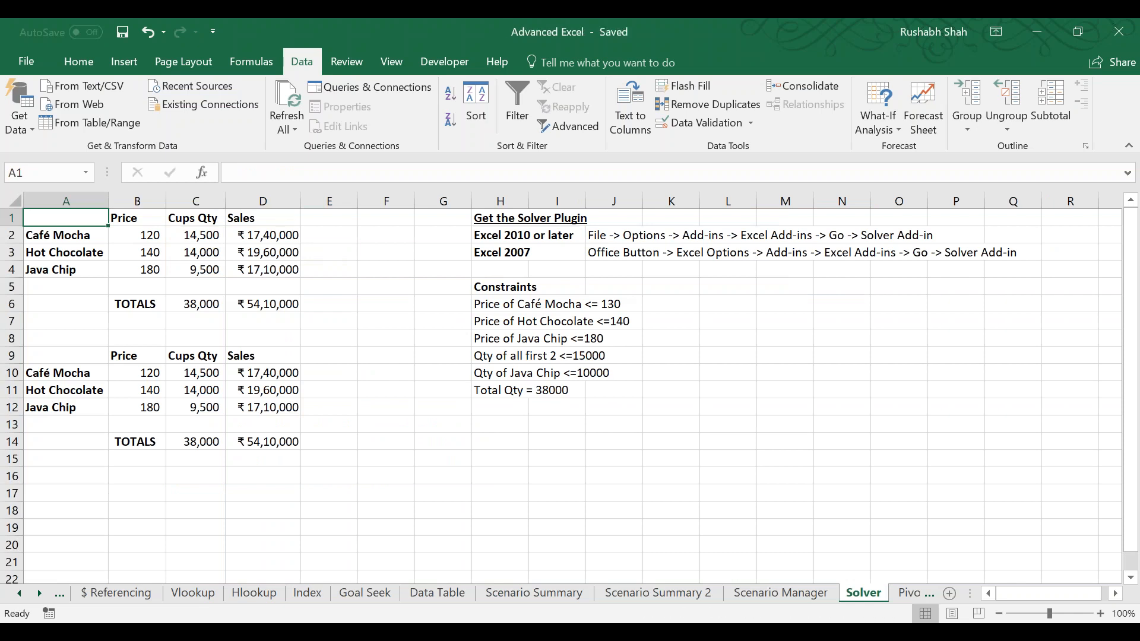
key("ctrl+s")
key("ctrl+s")
Look through the Excel Options pages, including General, Formulas, Data, Proofing, Customize Ribbon and Quick Access Toolbar.
left_click(26, 62)
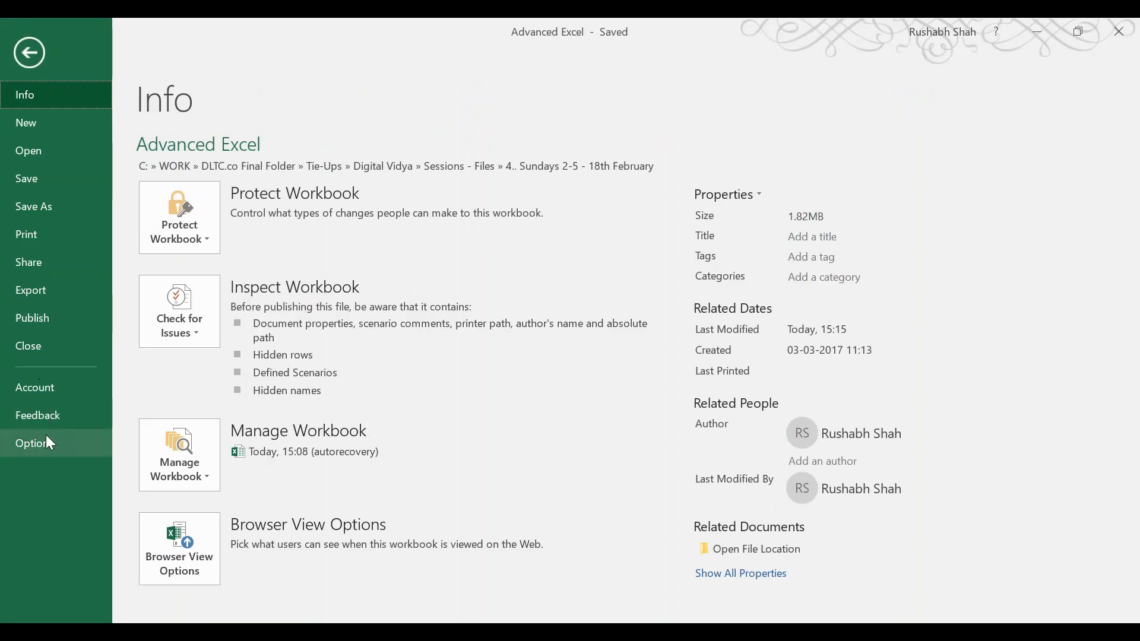
left_click(45, 443)
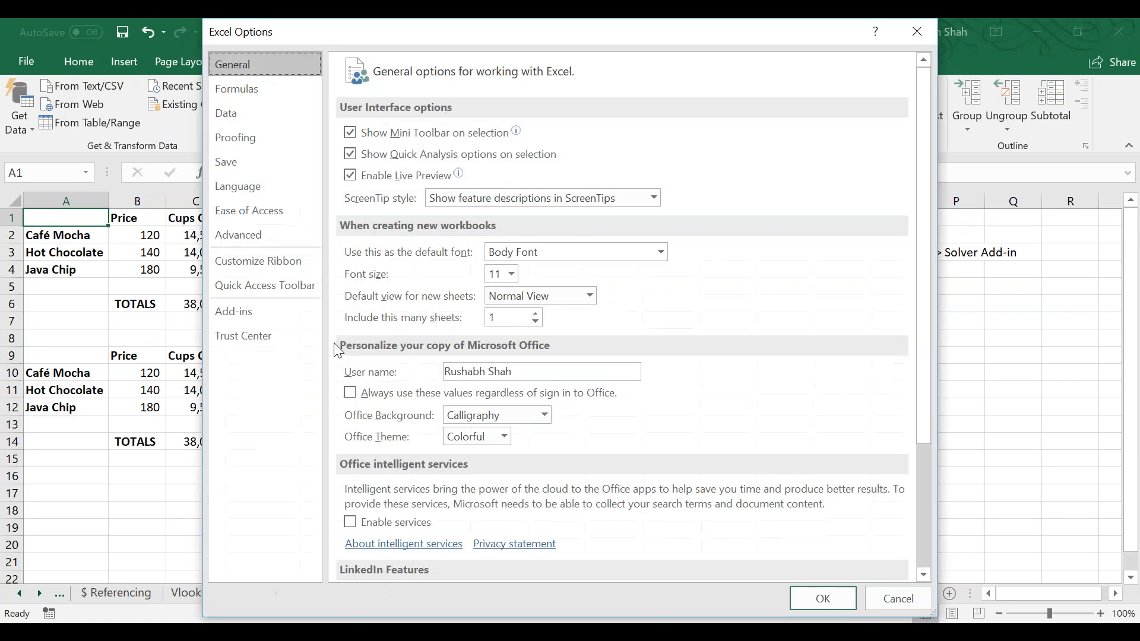
left_click(273, 283)
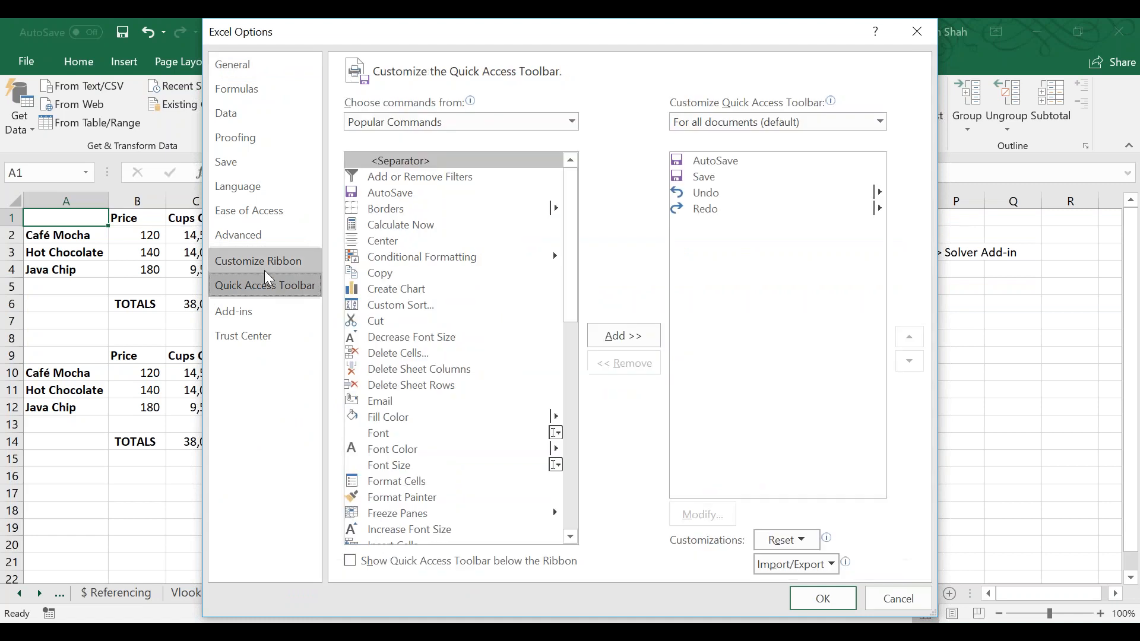
left_click(265, 270)
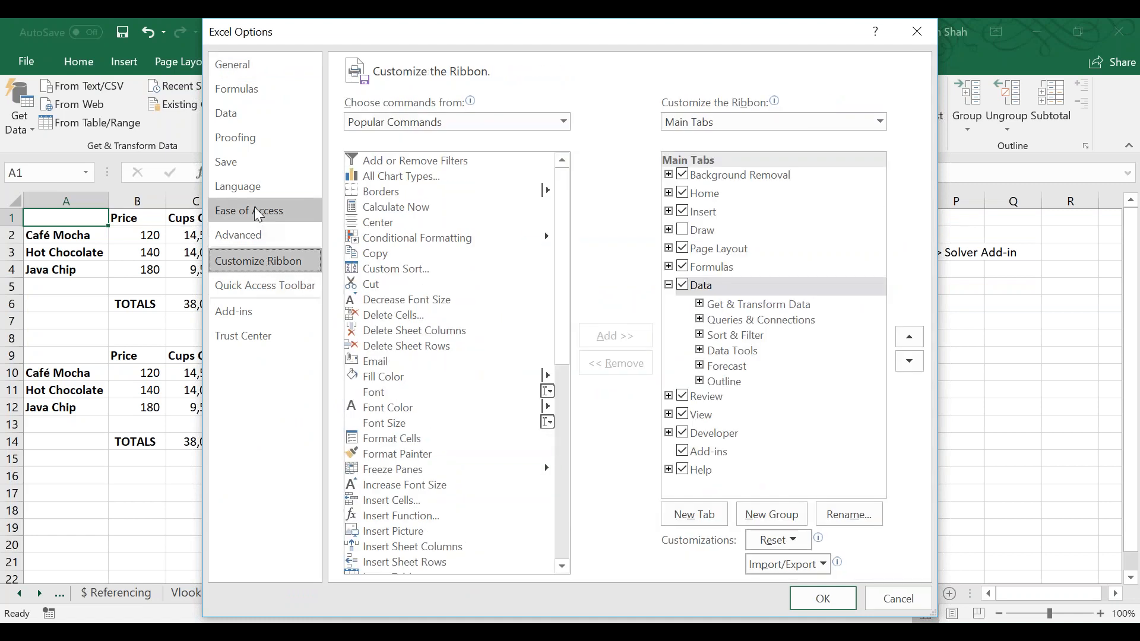
left_click(244, 89)
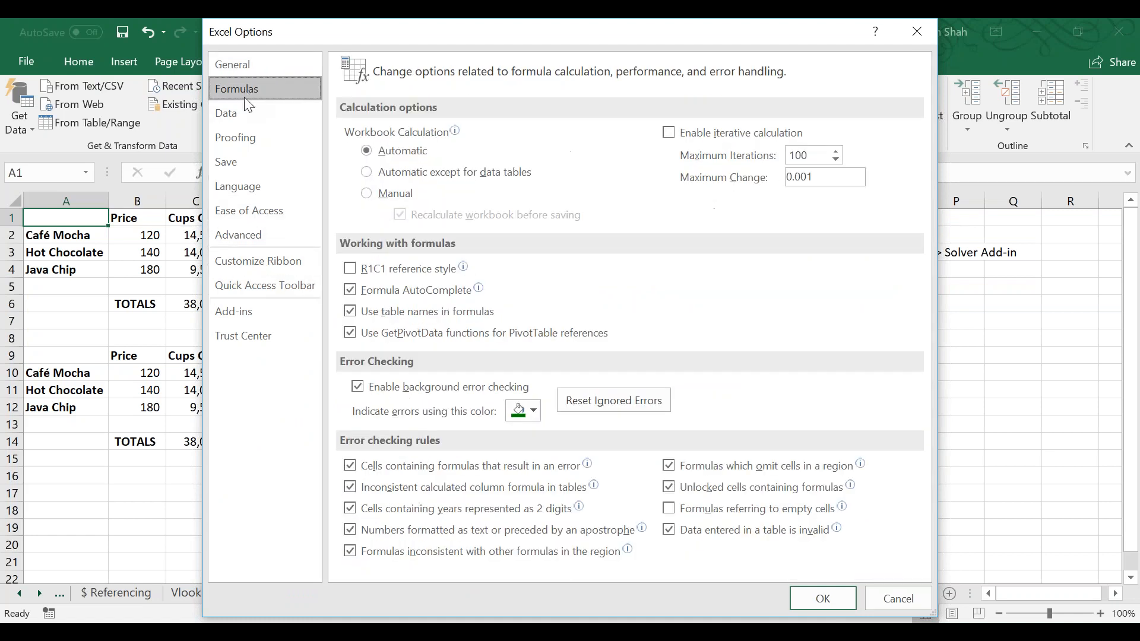
left_click(245, 106)
left_click(247, 136)
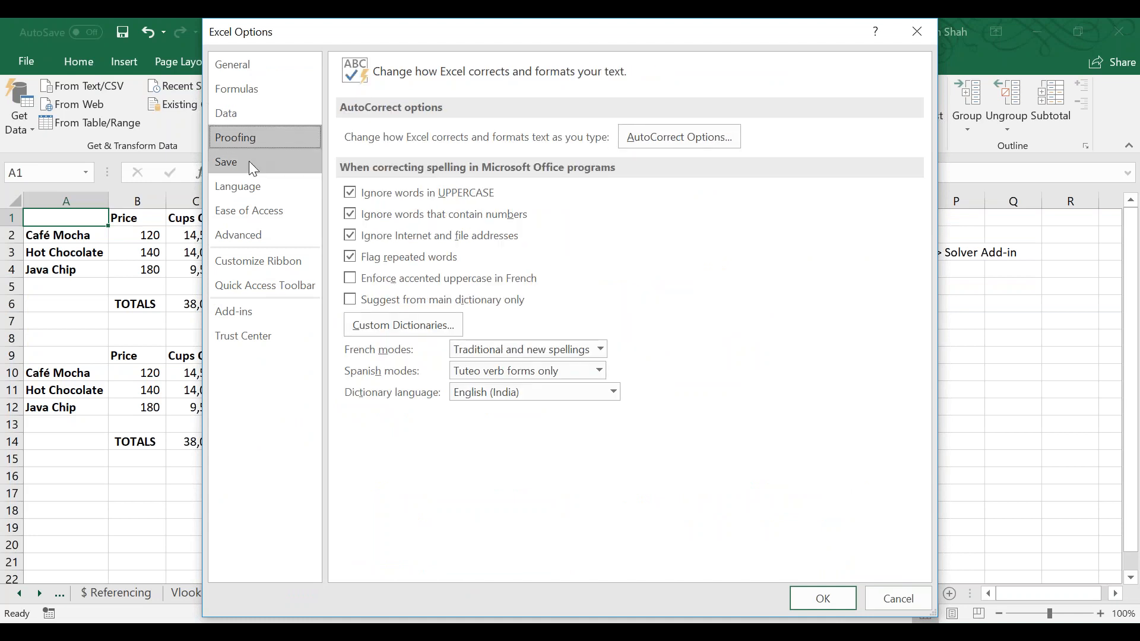
left_click(247, 72)
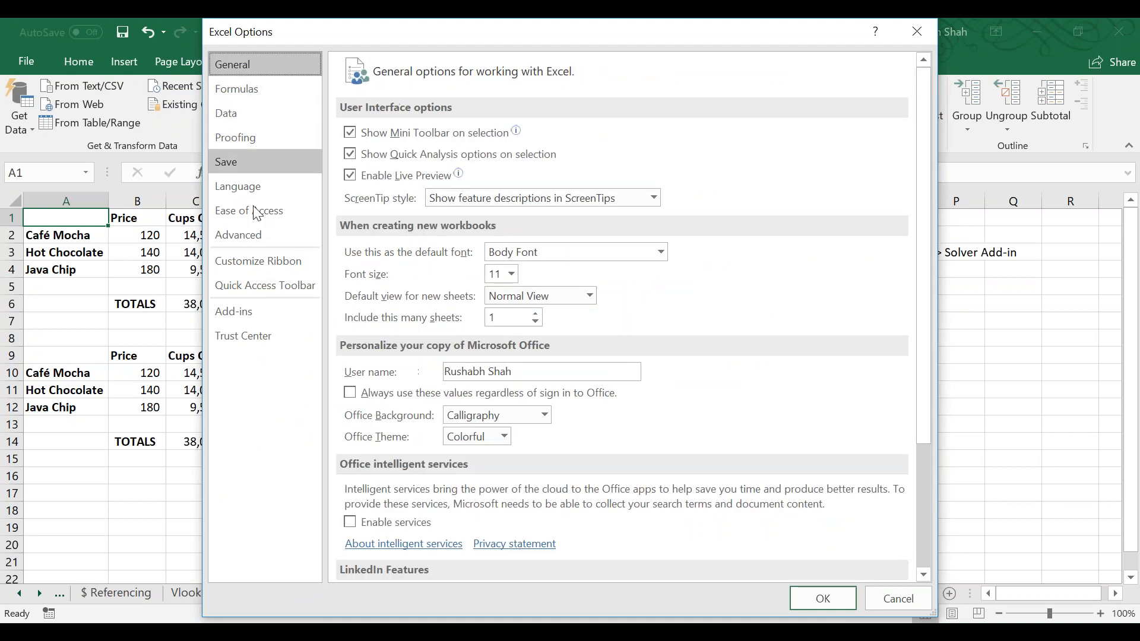
left_click(249, 308)
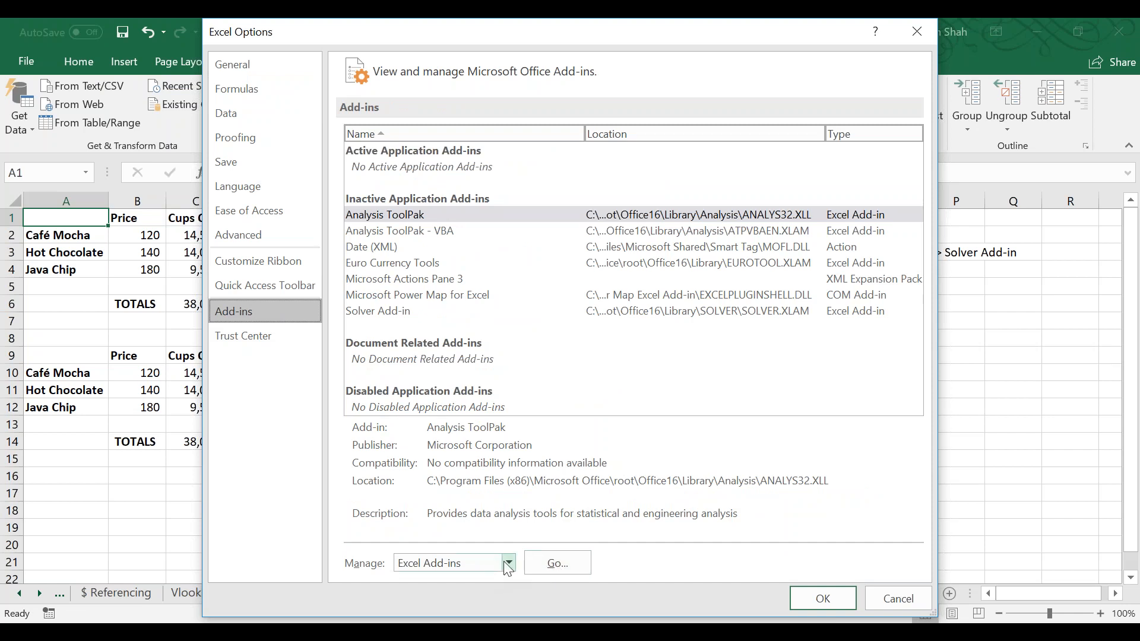
left_click(579, 562)
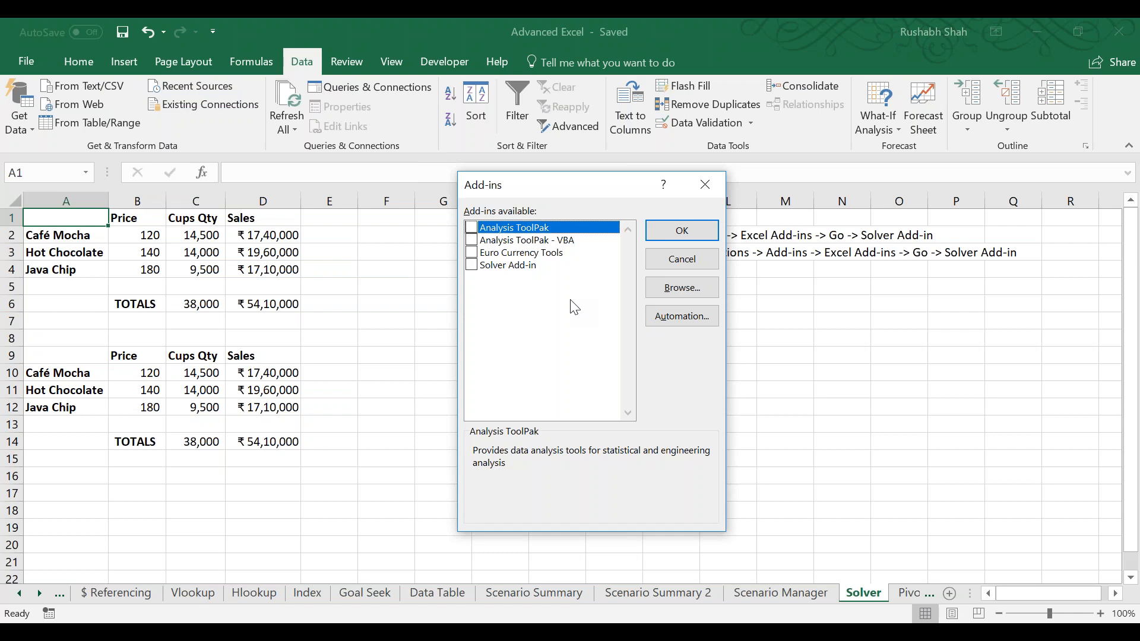
left_click(471, 266)
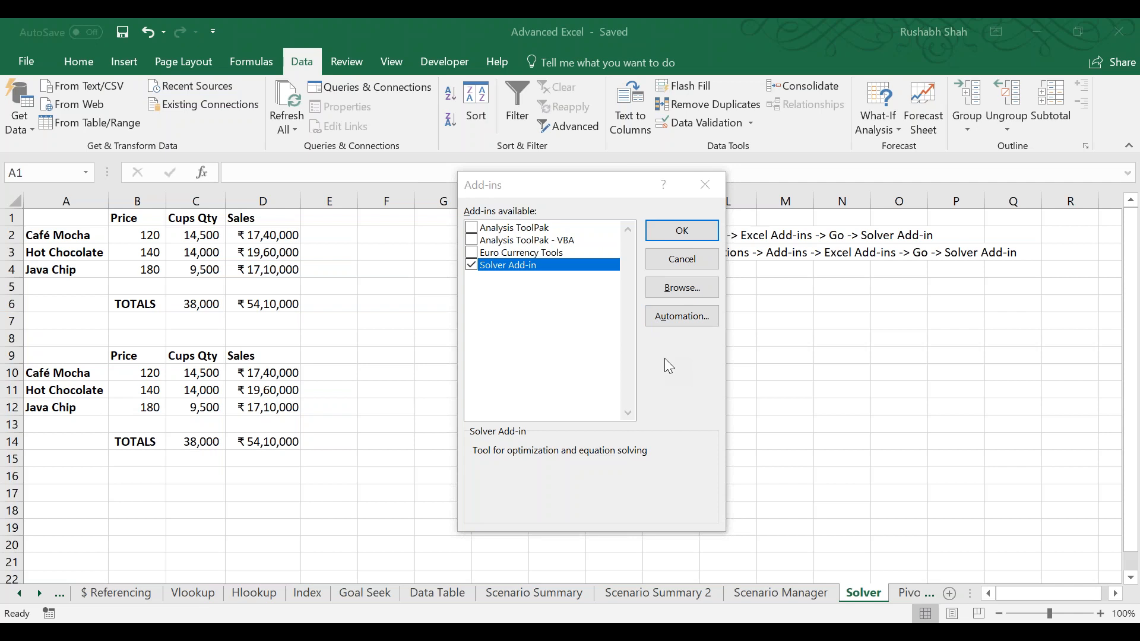
left_click(692, 18)
left_click(673, 261)
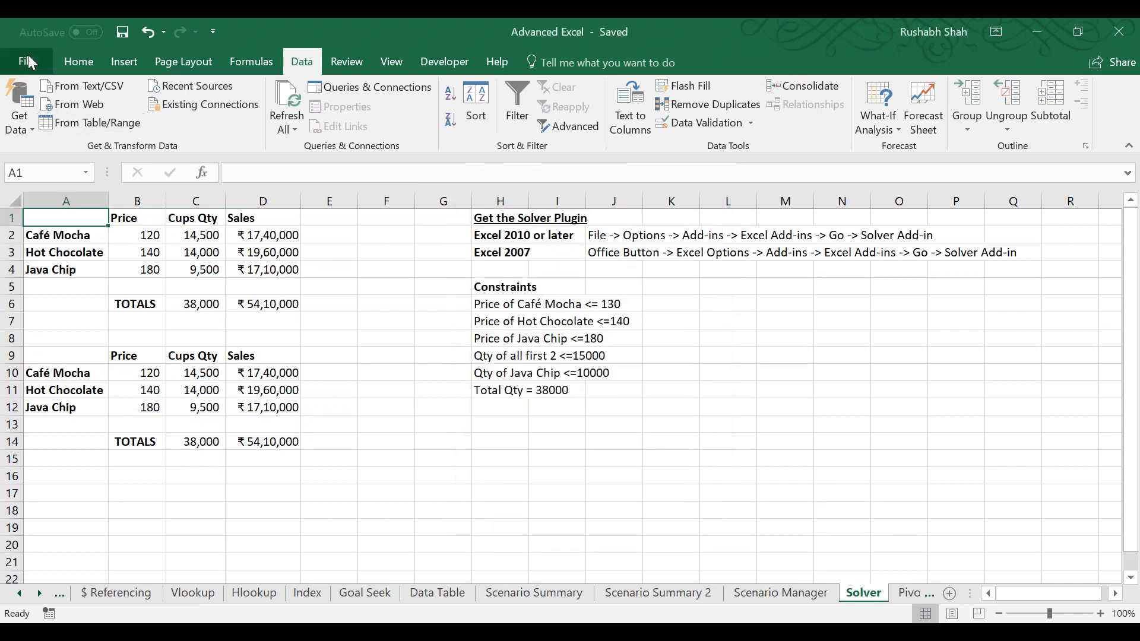
Enable the Solver Add-in through the Excel add-ins management in the program options.
left_click(28, 55)
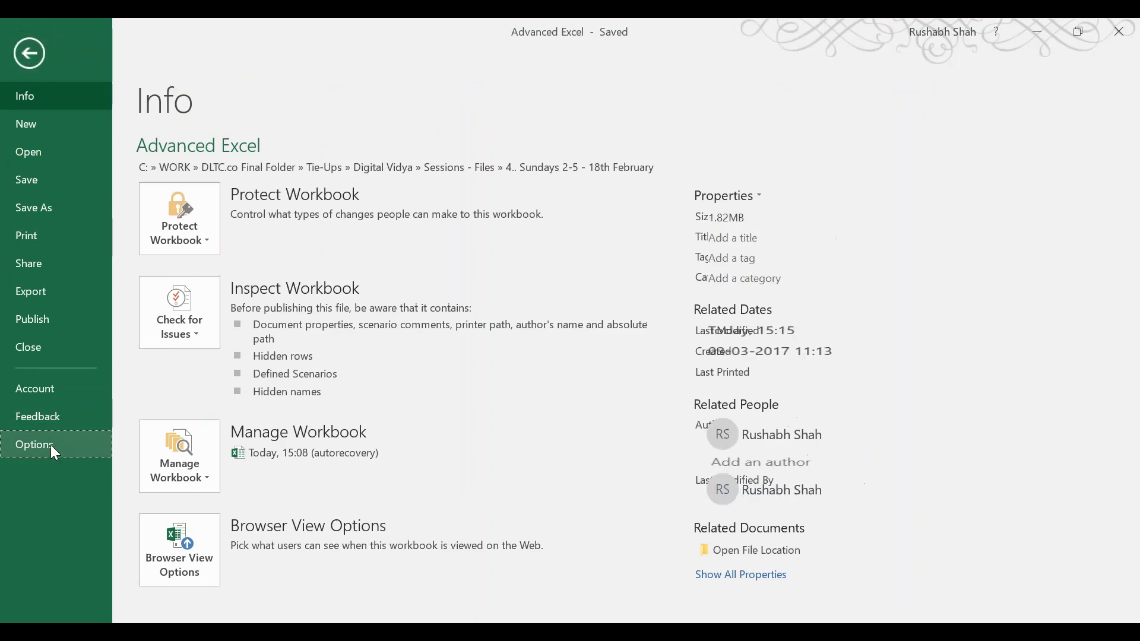
left_click(51, 444)
left_click(239, 309)
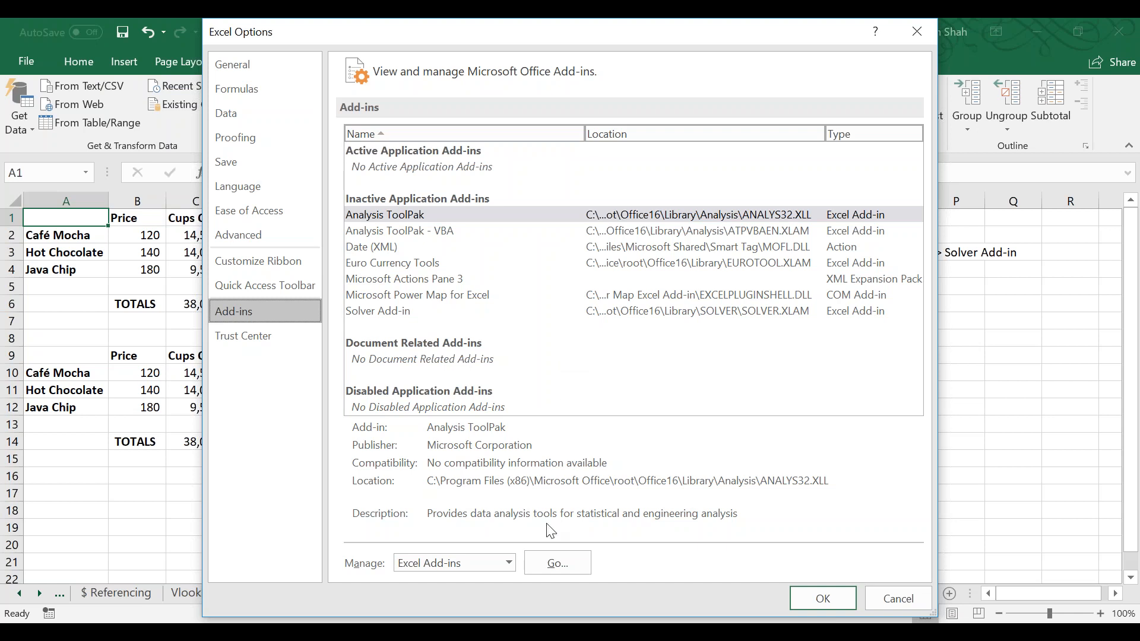
left_click(556, 562)
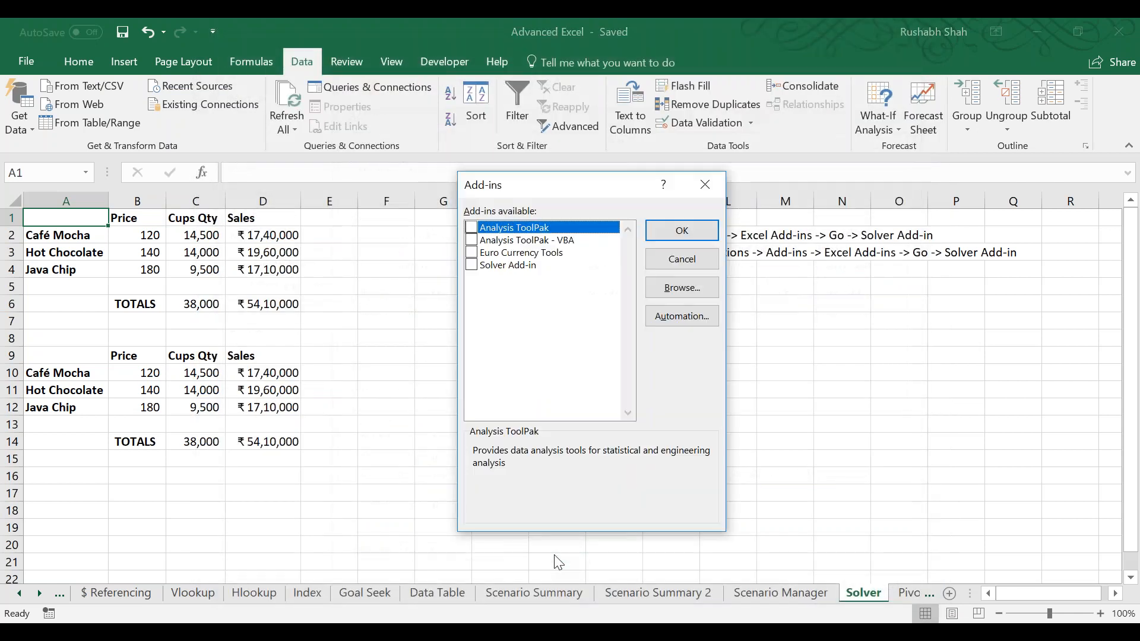
left_click(472, 264)
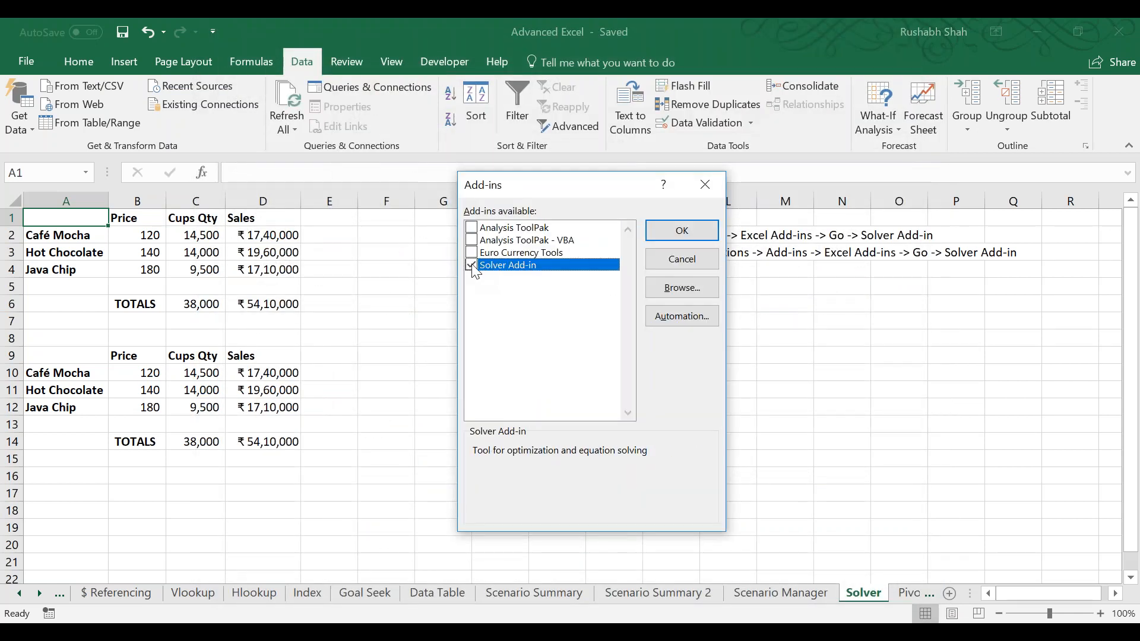
left_click(661, 231)
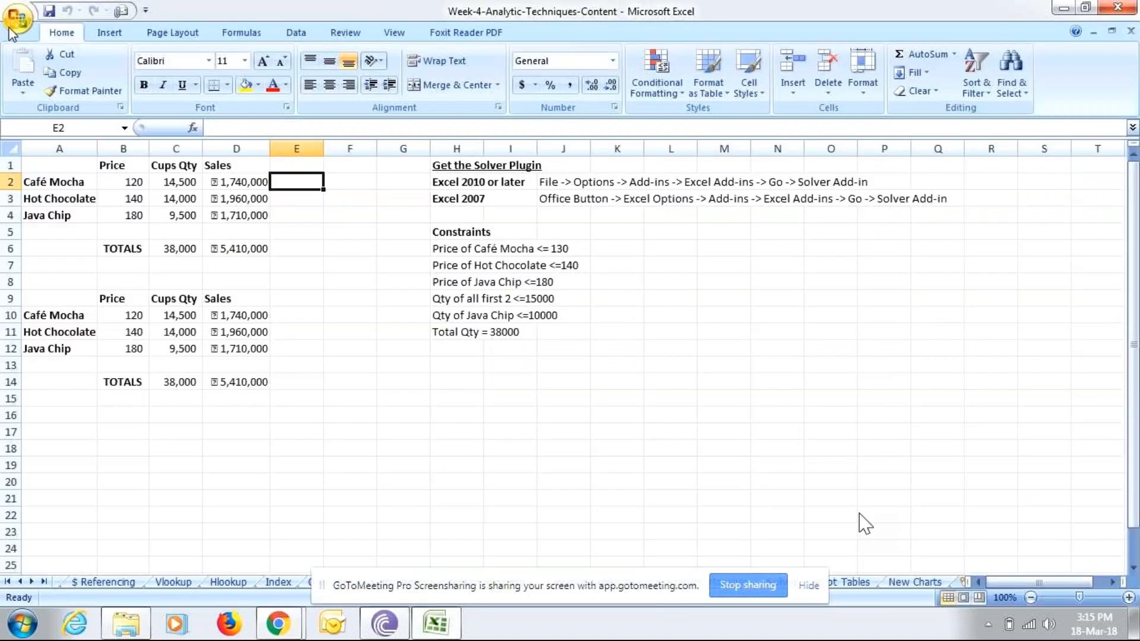
left_click(169, 261)
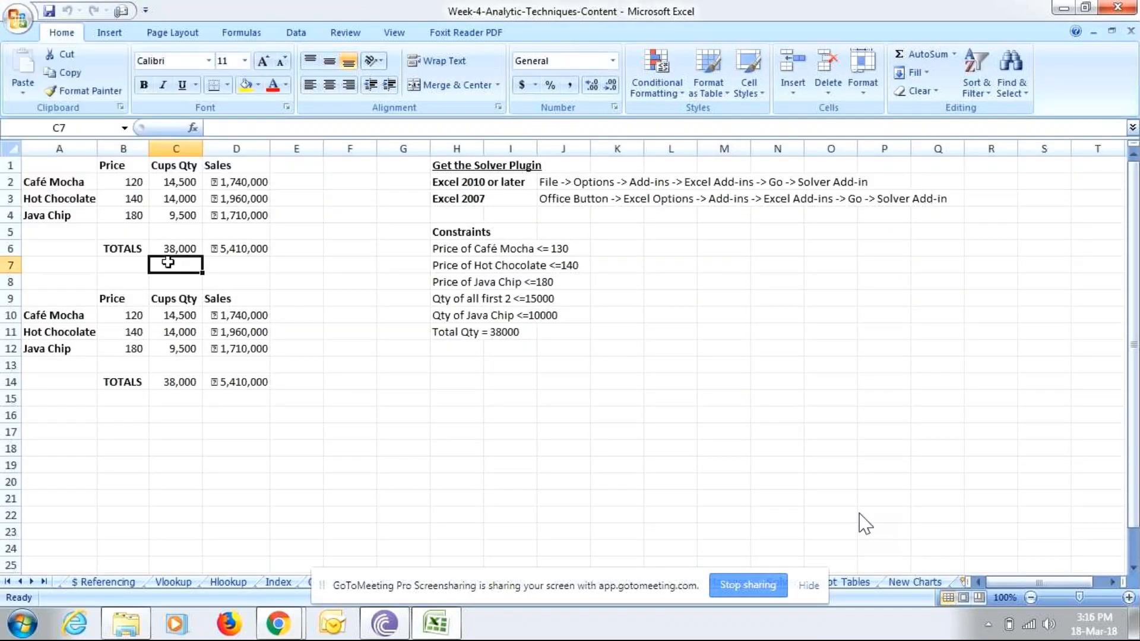
right_click(171, 265)
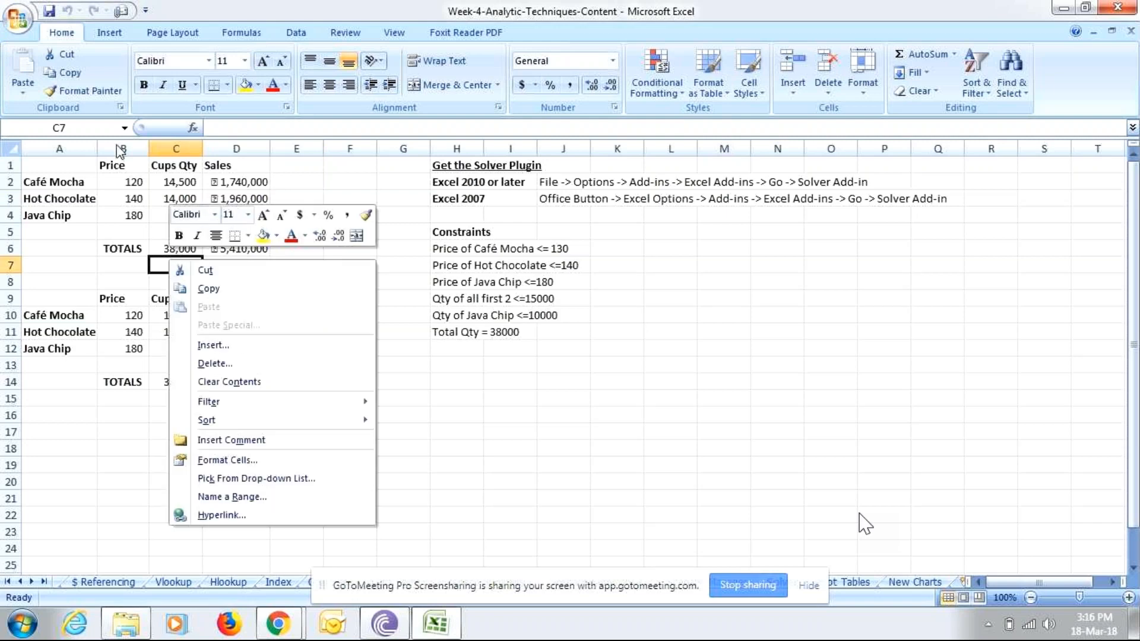
left_click(19, 21)
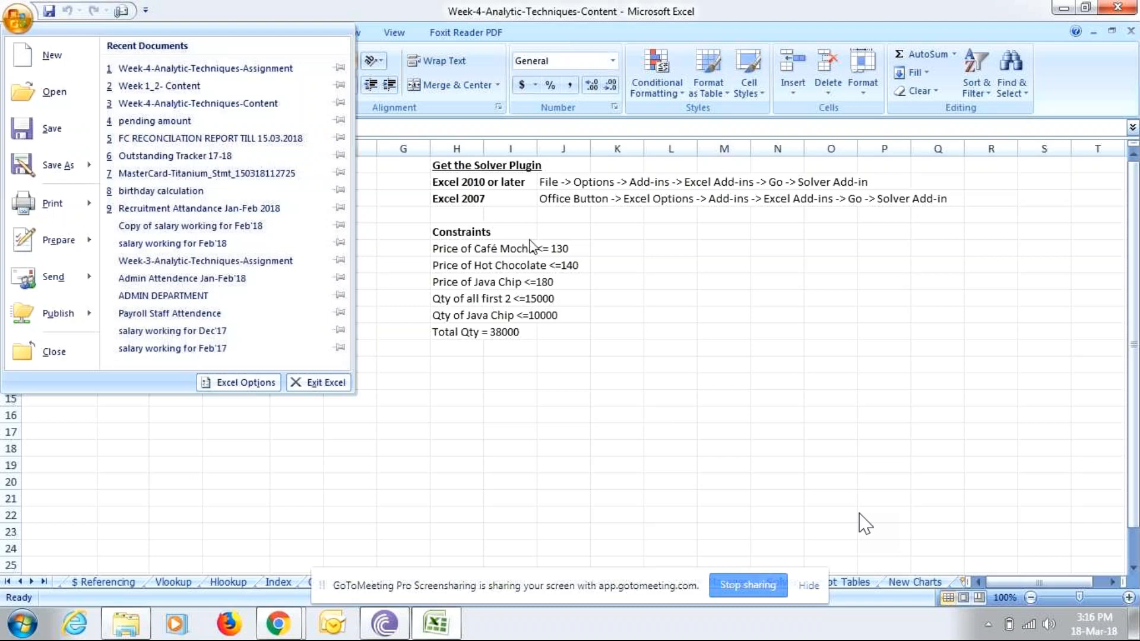
left_click(530, 245)
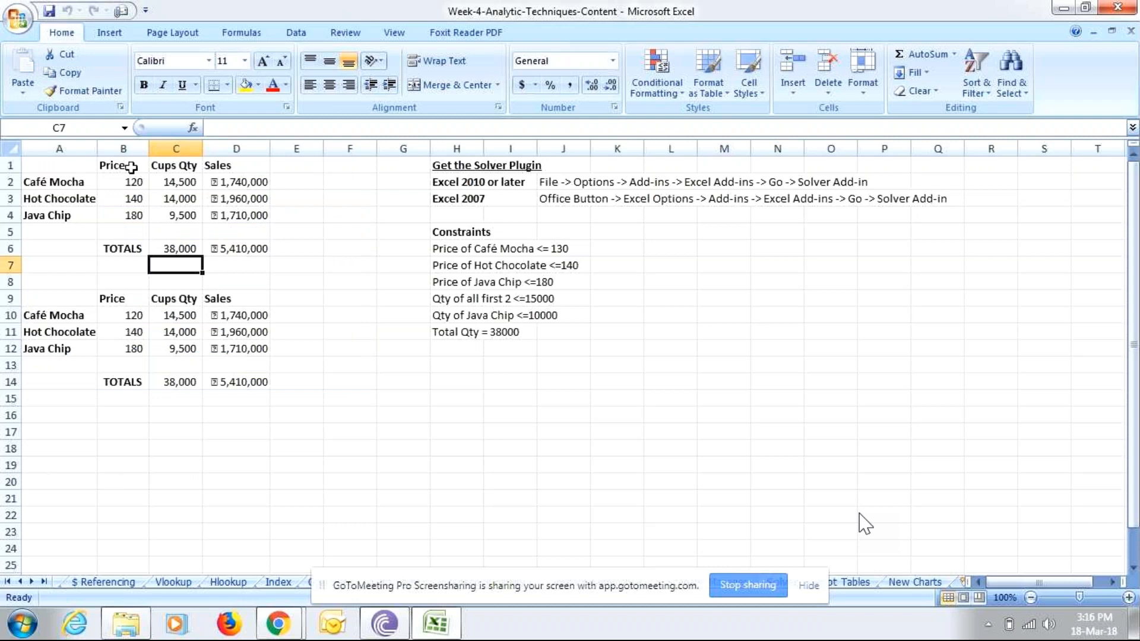
key("alt+Tab")
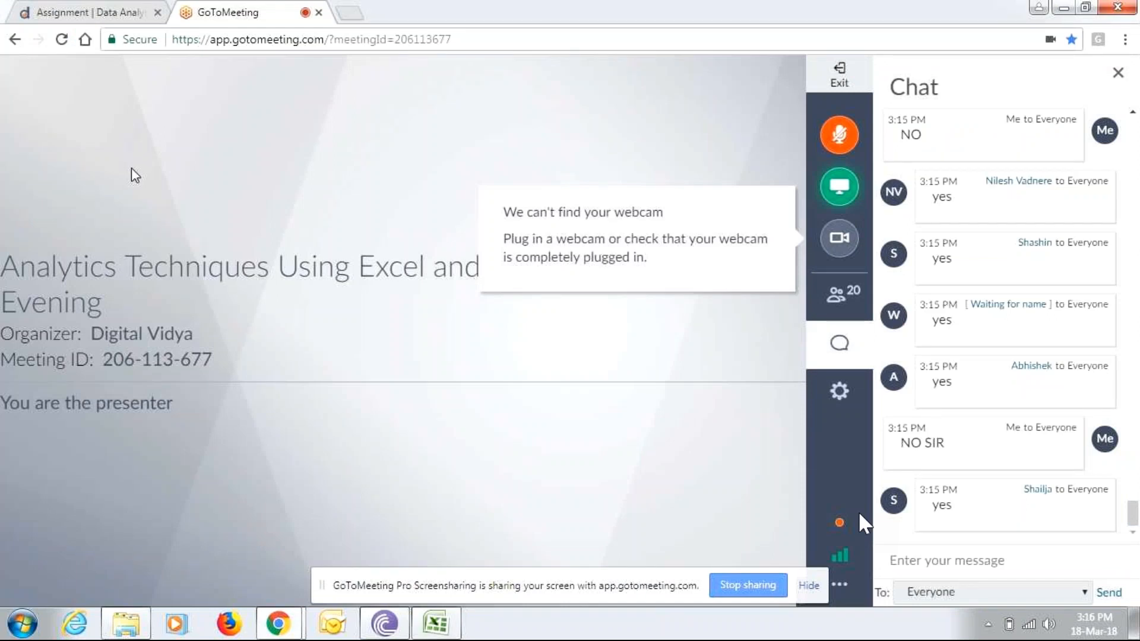
key("alt+Tab")
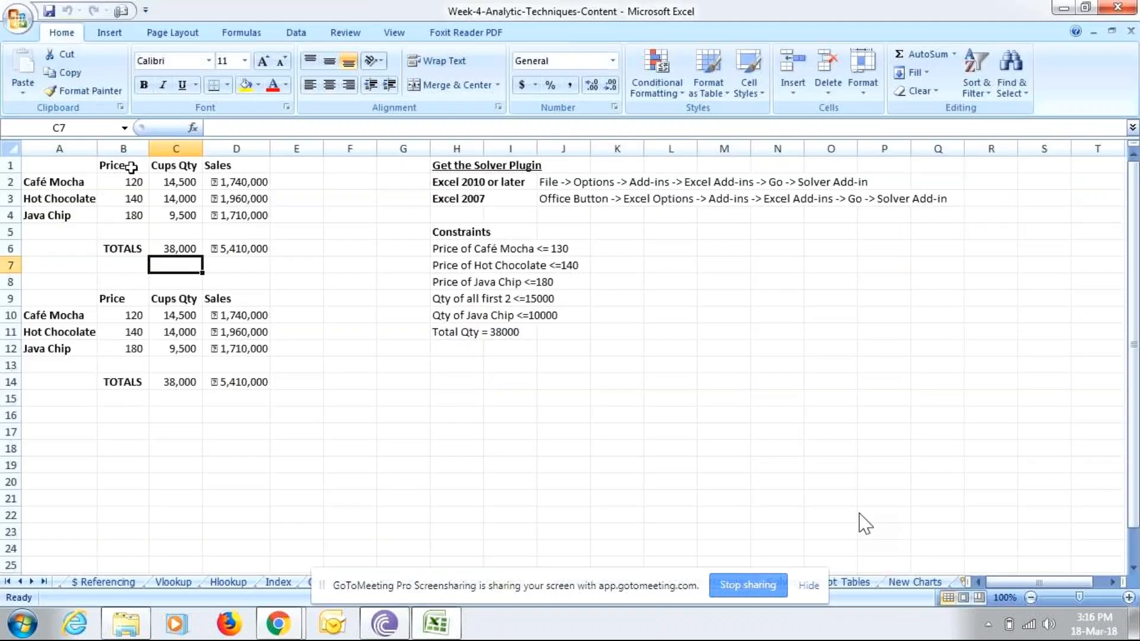
key("alt+Tab")
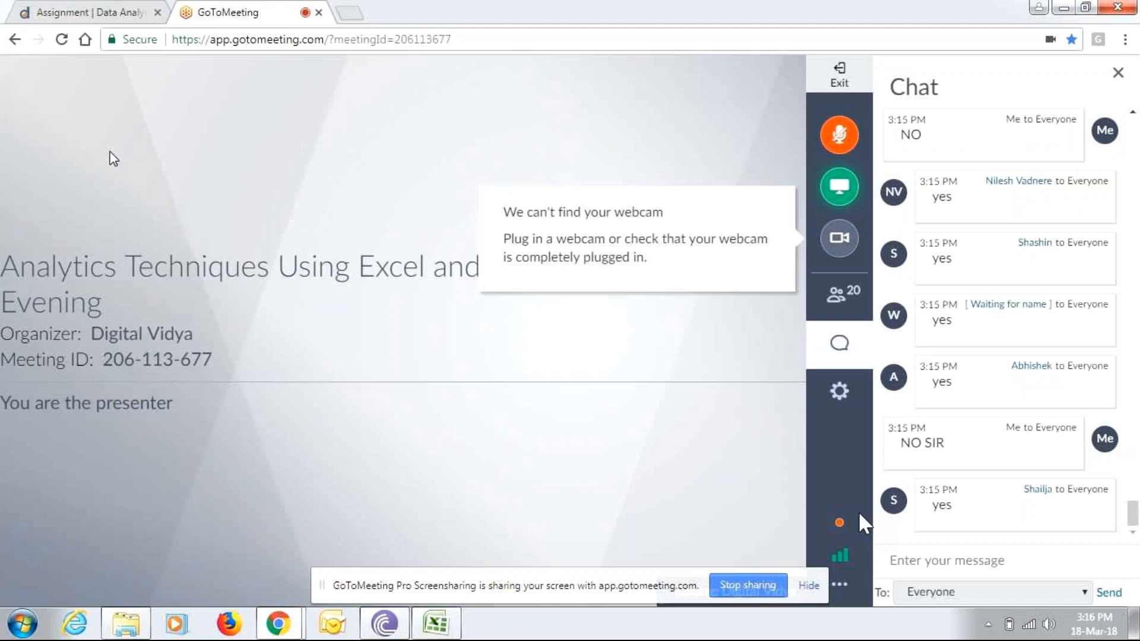
key("alt+Tab")
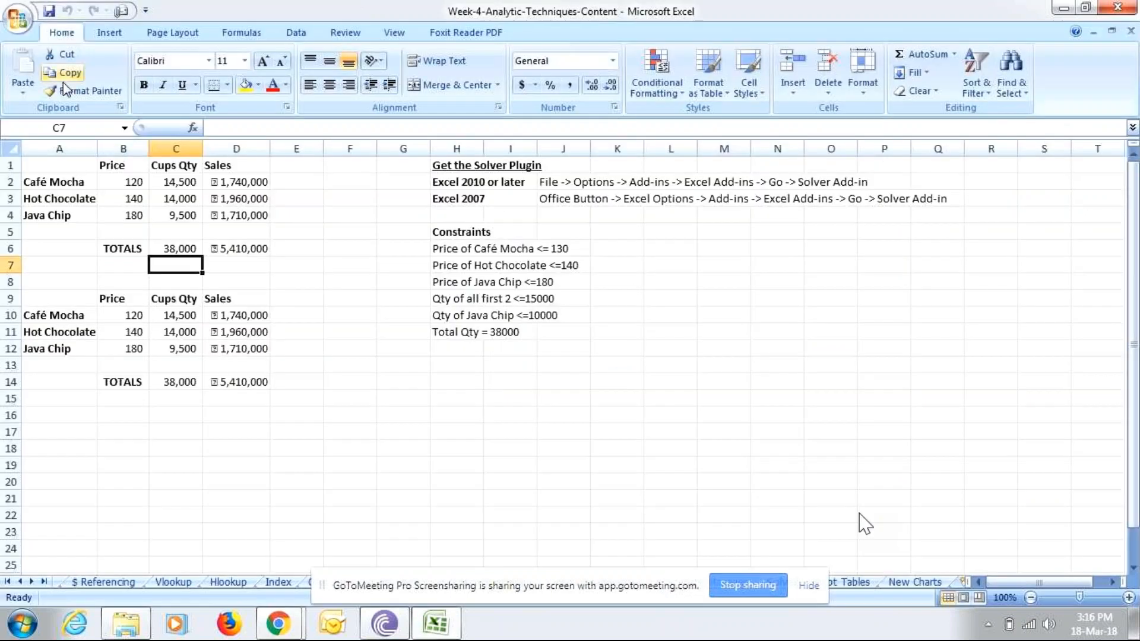
left_click_drag(149, 215, 295, 248)
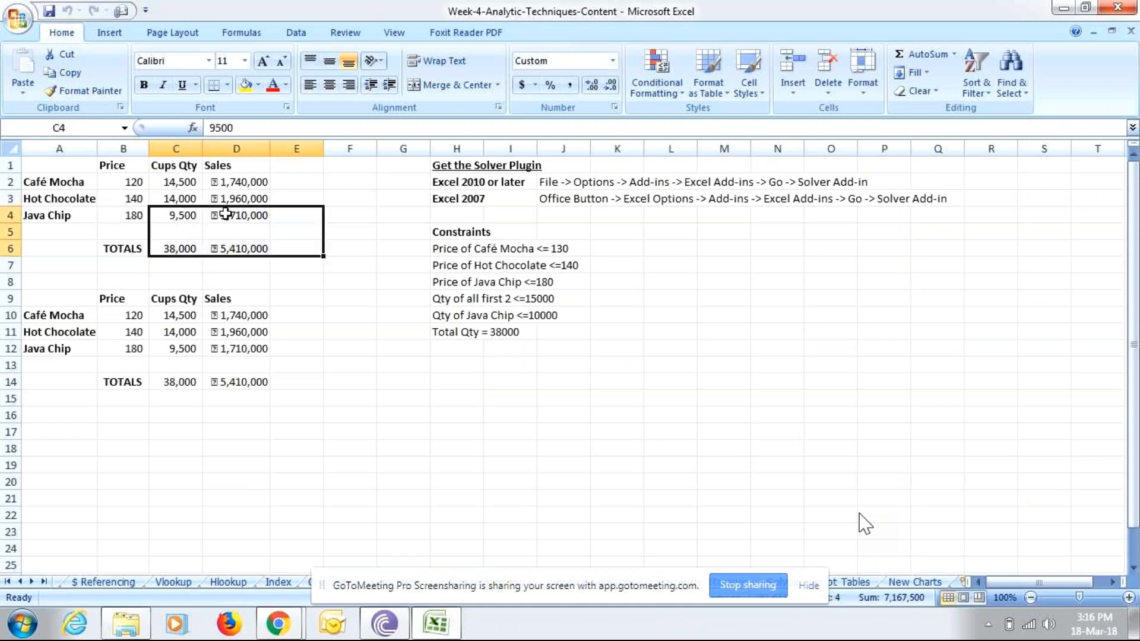
Open the Add-Ins page of the Excel Options.
left_click(17, 18)
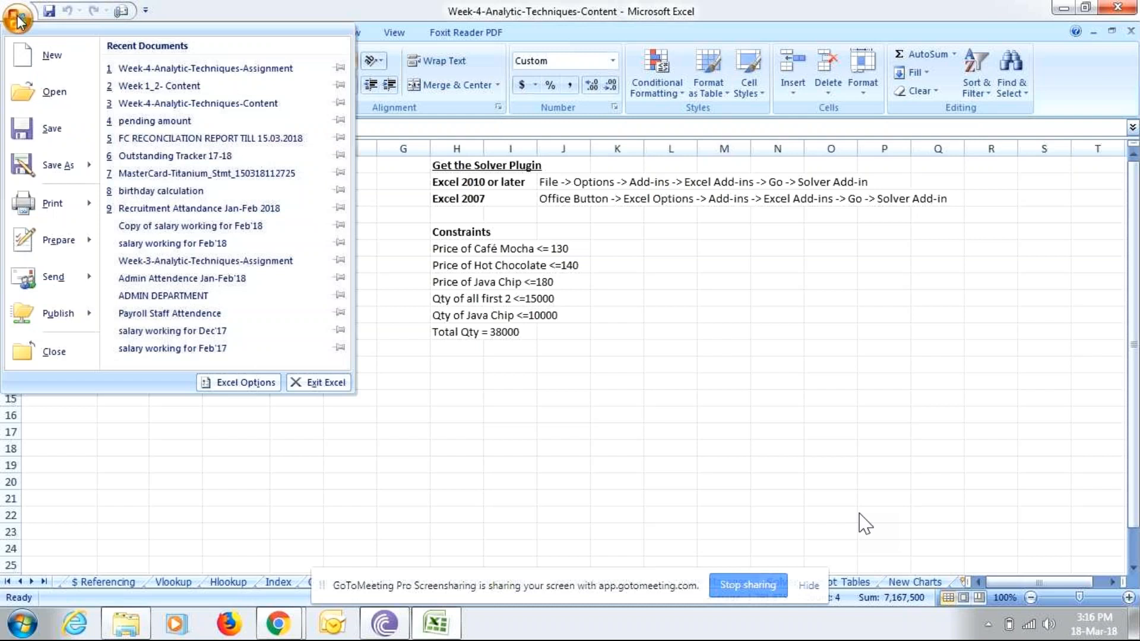
right_click(238, 381)
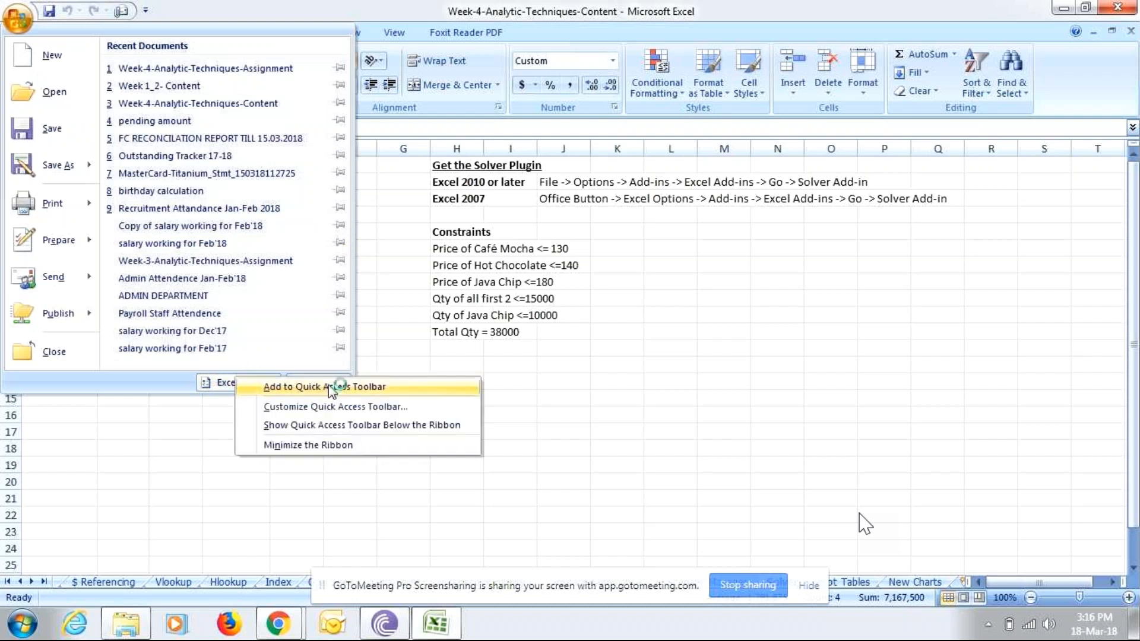
left_click(224, 384)
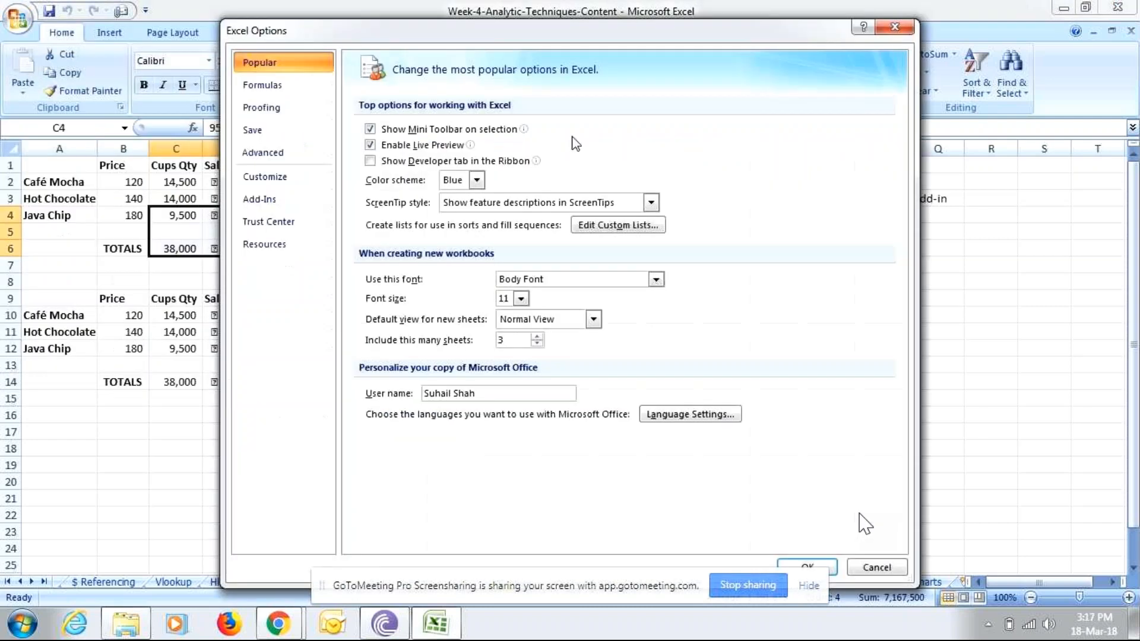
left_click(265, 204)
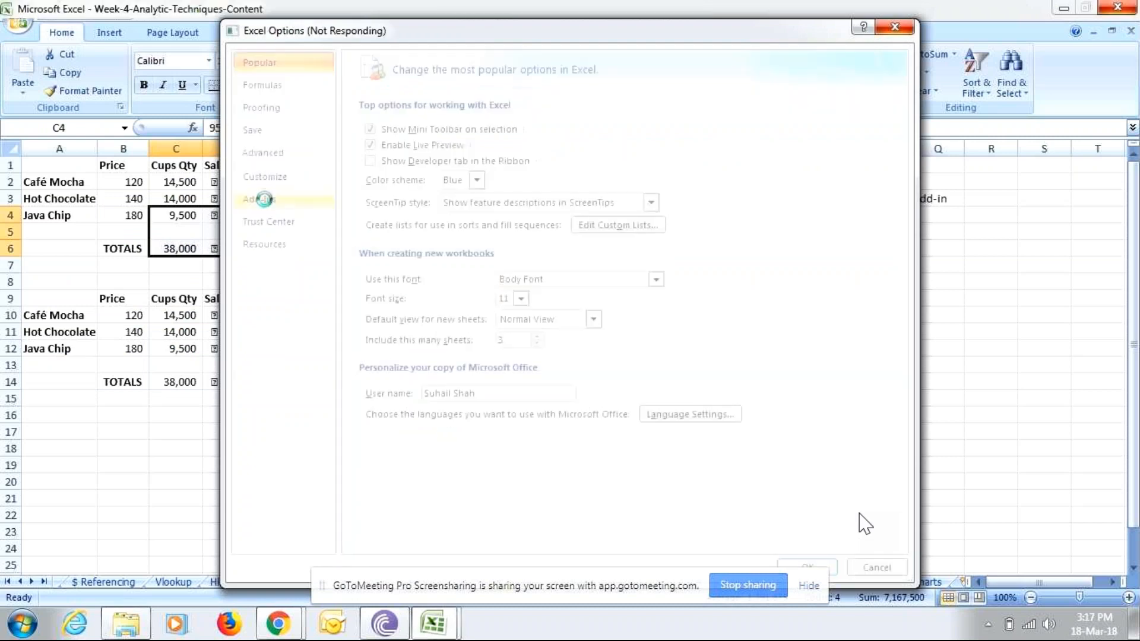